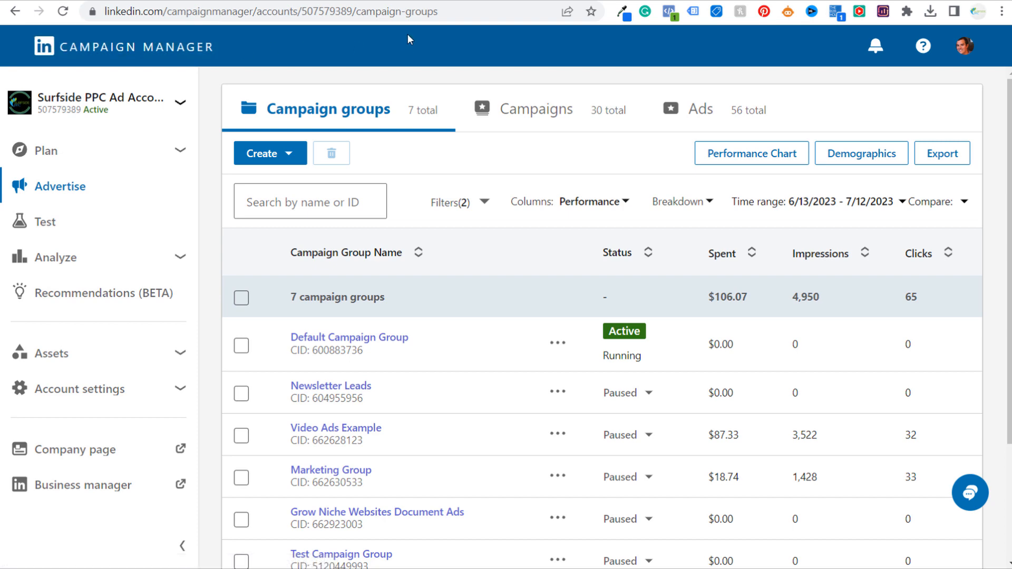
Switch to the LinkedIn Ads Tutorials playlist on YouTube and look through its list of videos
click(369, 1)
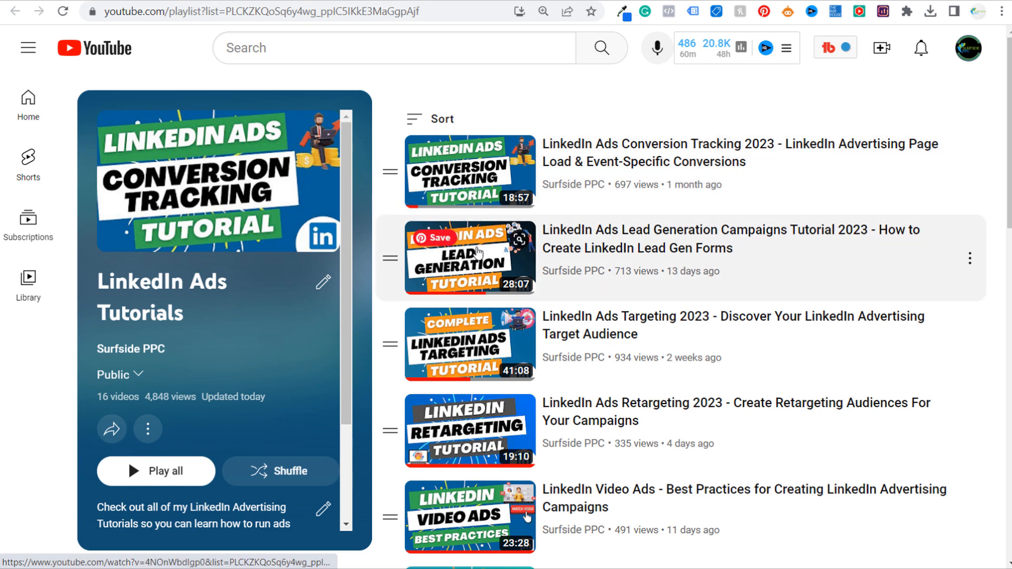
scroll(472, 410, down, 3)
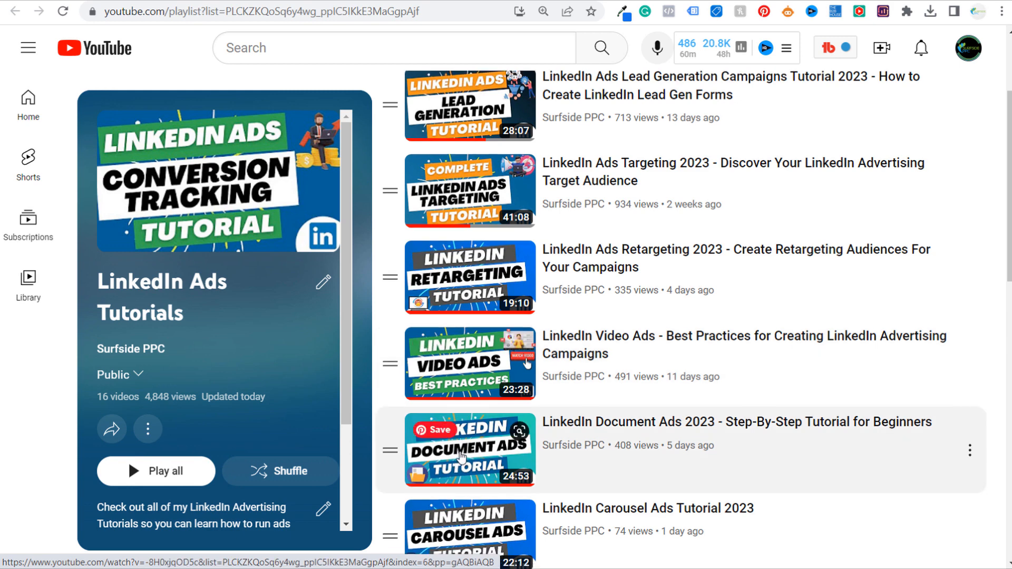
scroll(461, 458, down, 2)
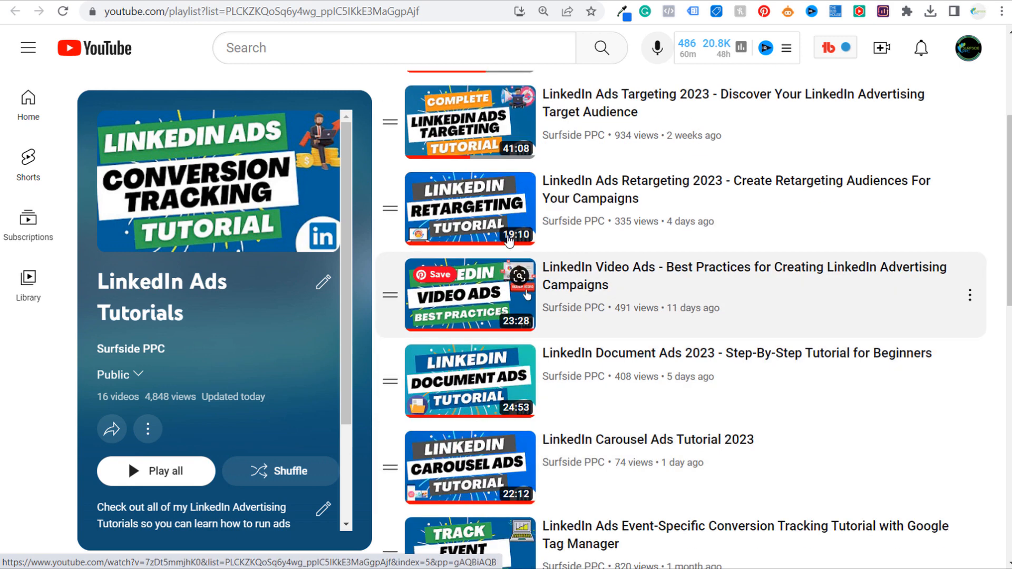
scroll(491, 153, up, 2)
scroll(491, 153, up, 2)
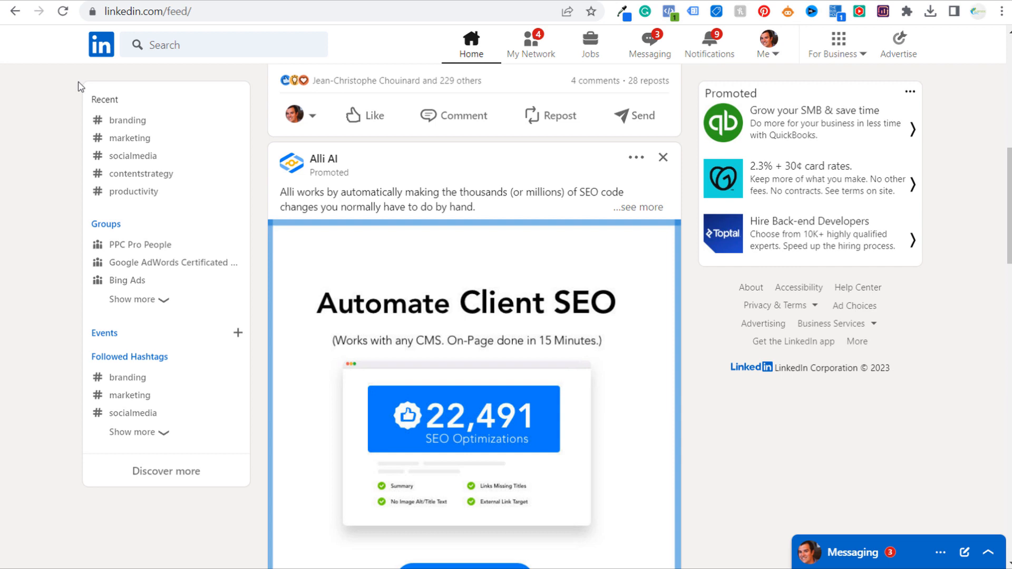
Check the profile options on the LinkedIn home feed, then open the advertising Campaign Manager from there
click(762, 62)
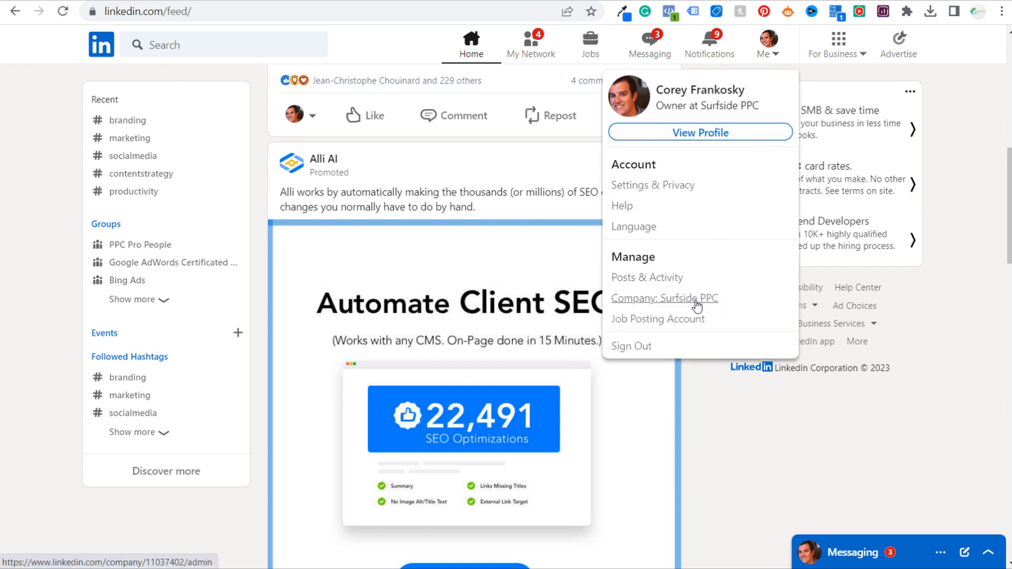
click(955, 138)
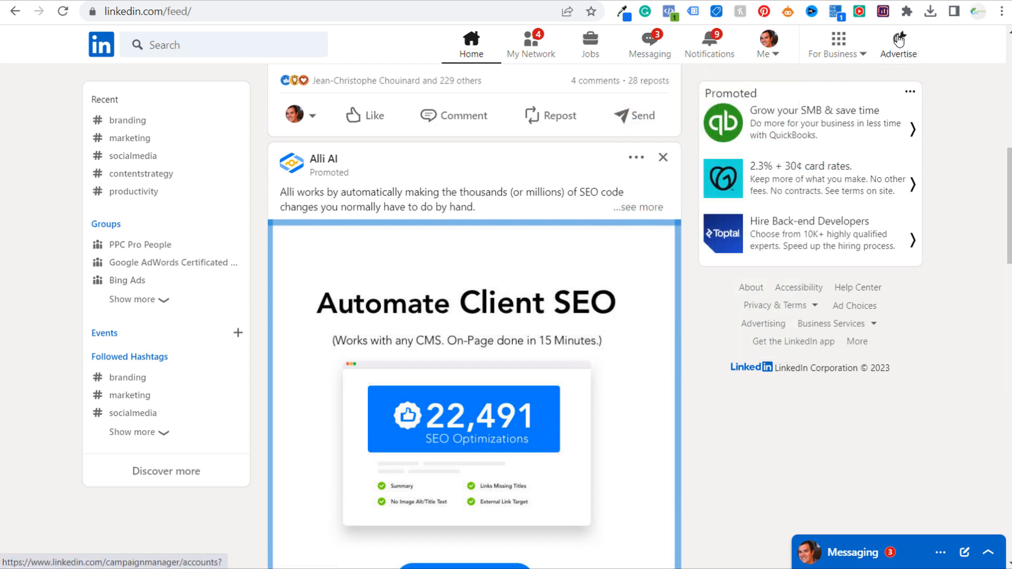
click(898, 39)
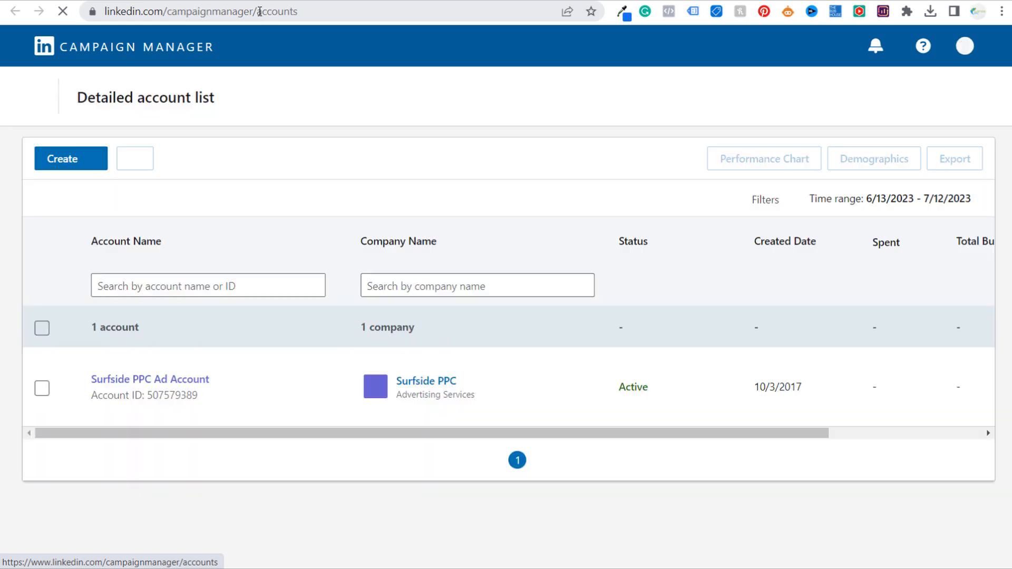
drag(259, 11, 210, 12)
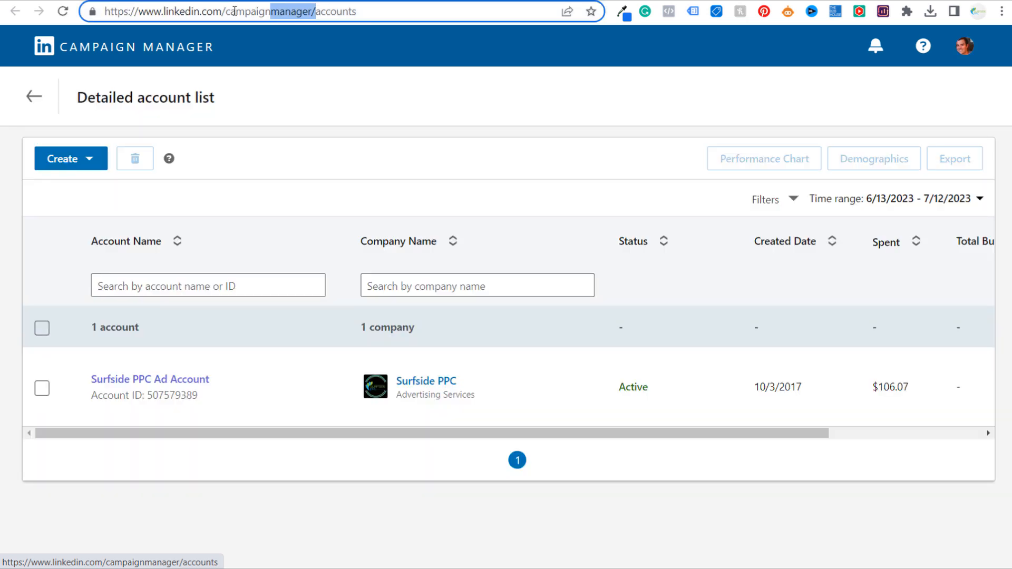
click(233, 11)
click(375, 10)
drag(388, 9, 290, 11)
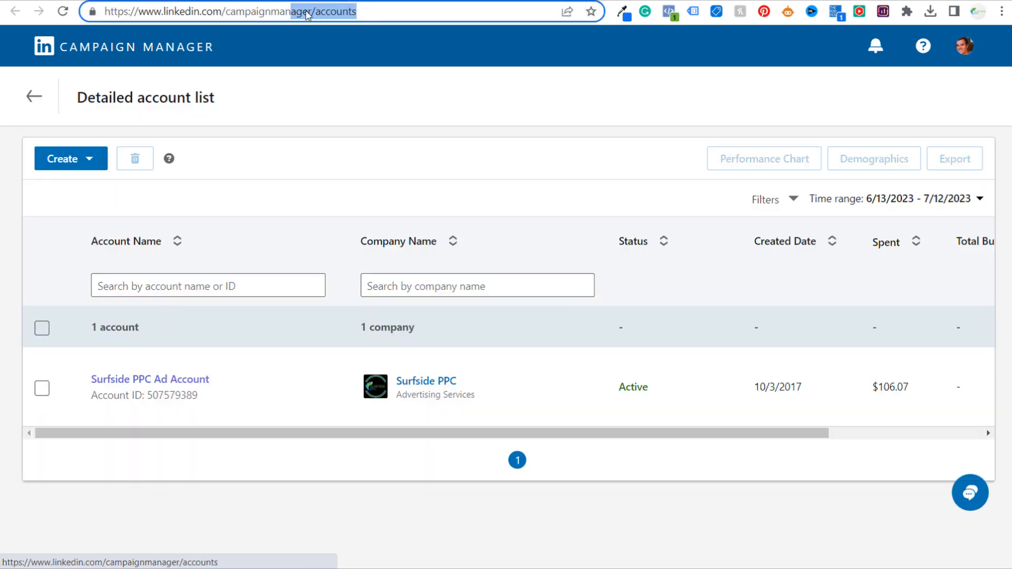
click(331, 11)
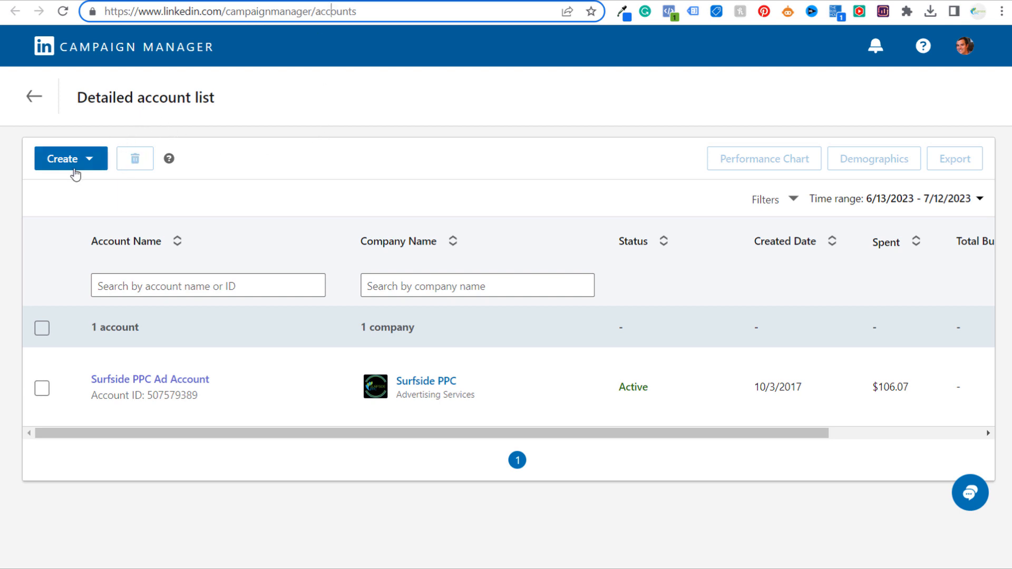
Check the option for creating a new account, then open the existing Surfside PPC Ad Account
click(85, 161)
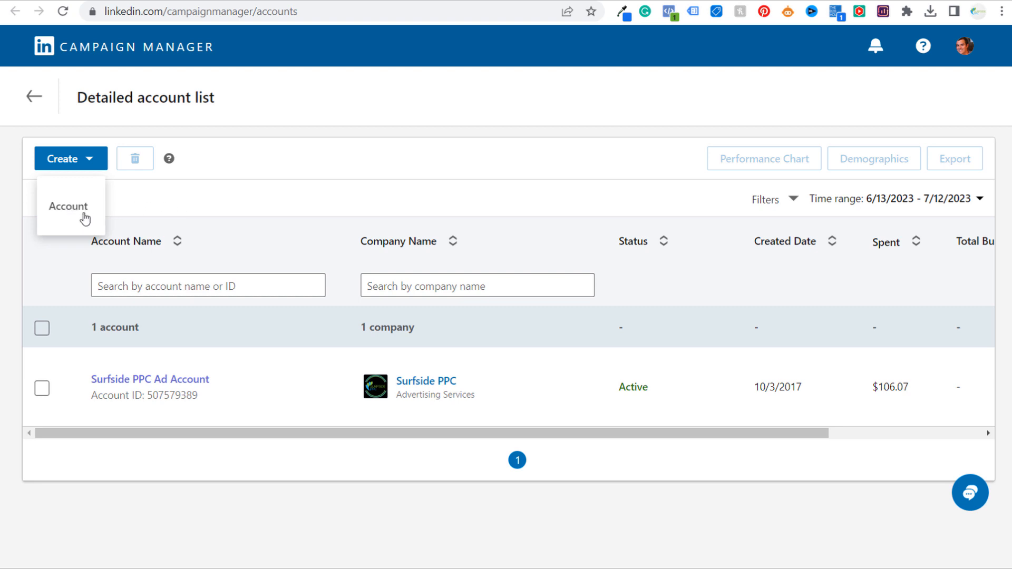
click(430, 174)
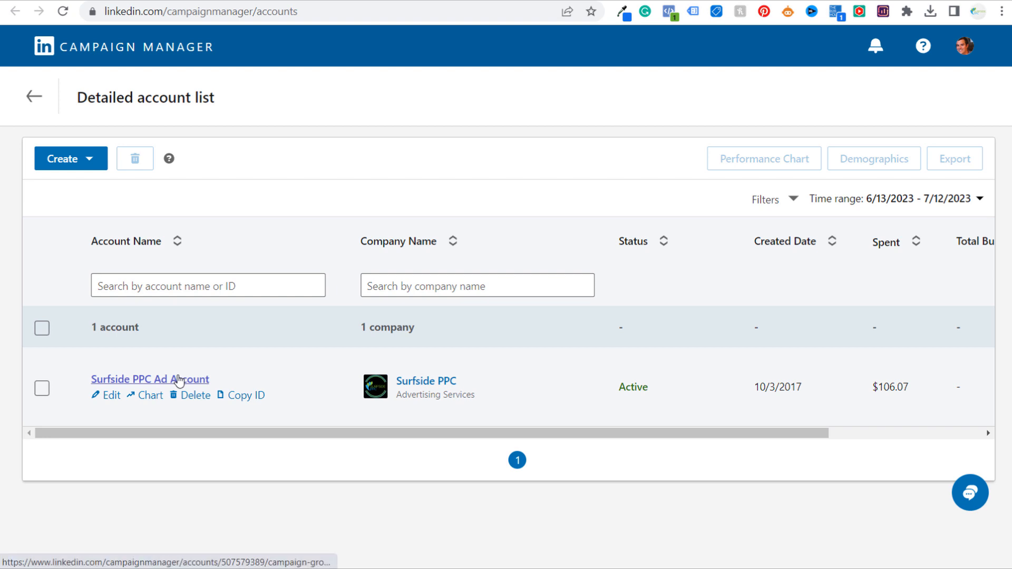
click(179, 379)
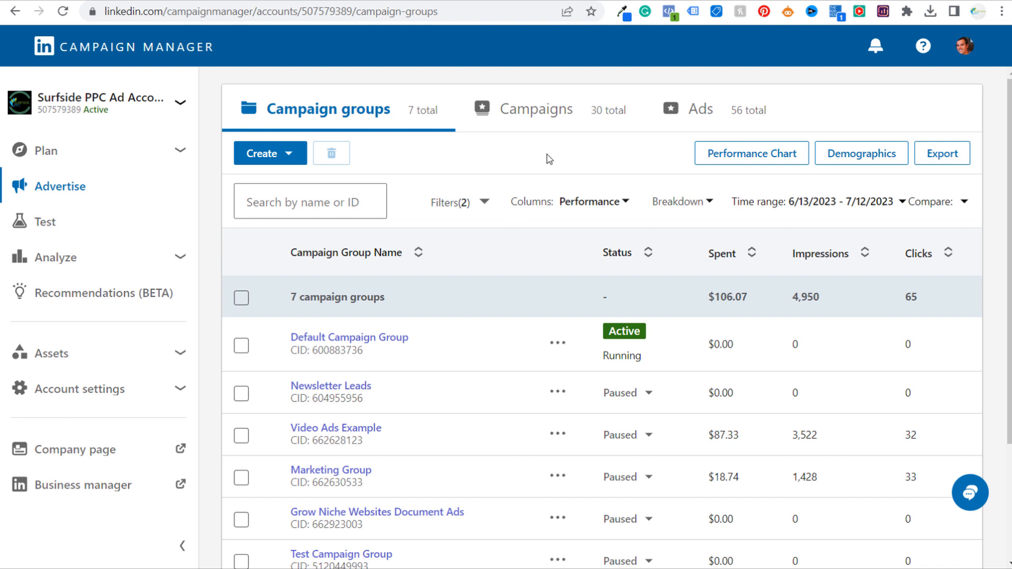
Switch past Google Tag Manager to the Free Google Ads Audit page and review its main heading and testimonial
click(485, 1)
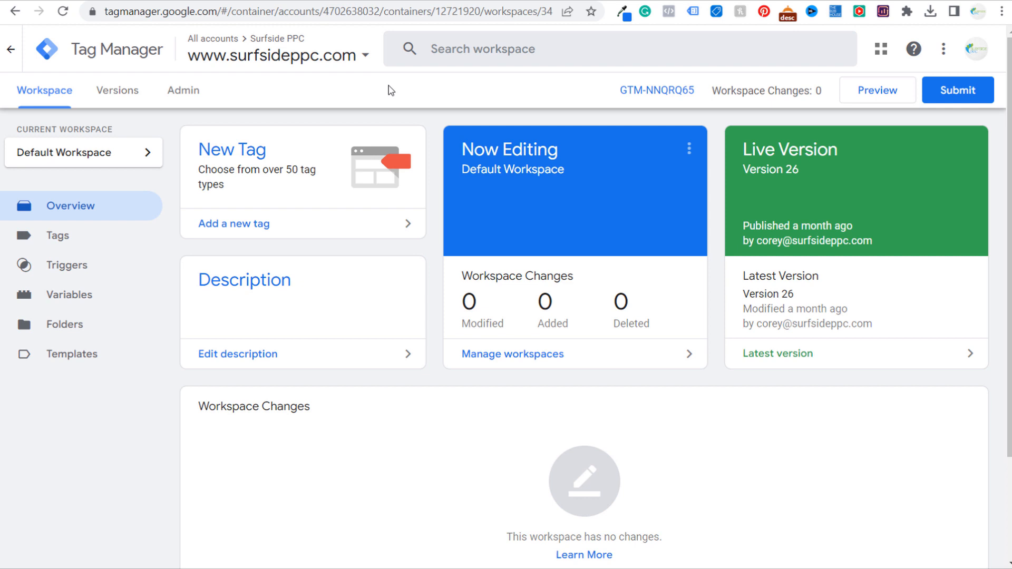
click(596, 1)
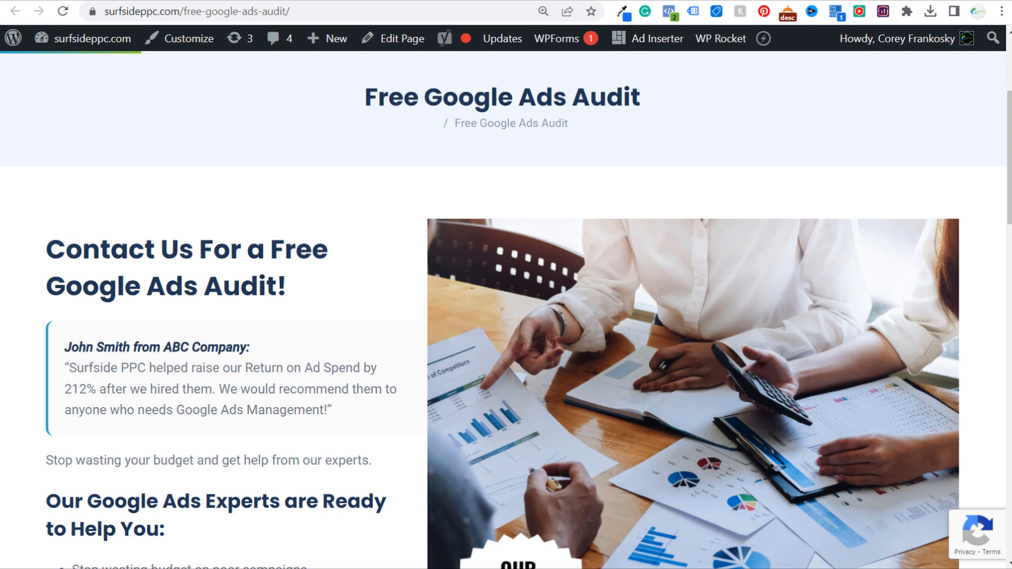
scroll(362, 217, down, 1)
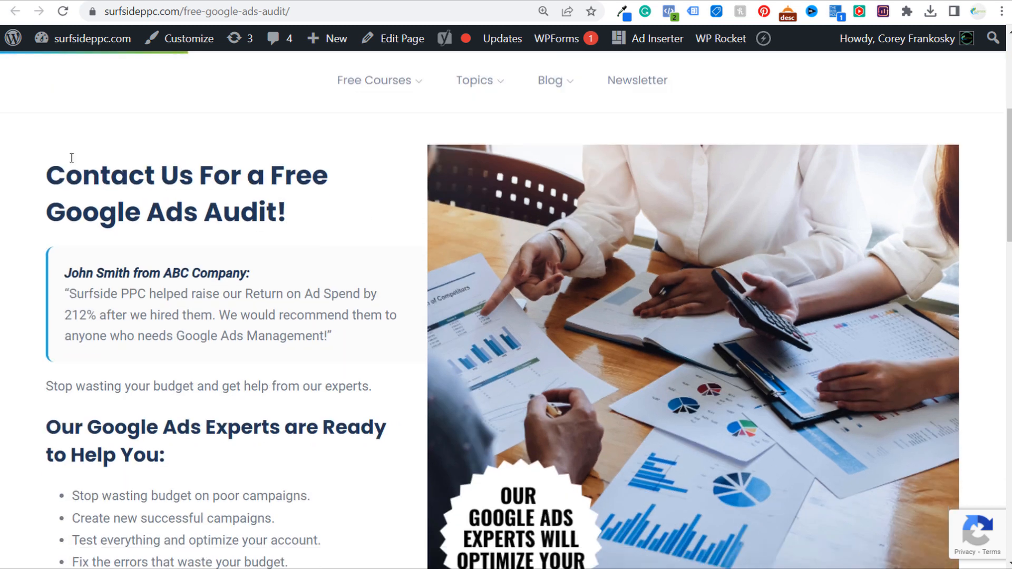
drag(63, 174, 332, 227)
click(332, 228)
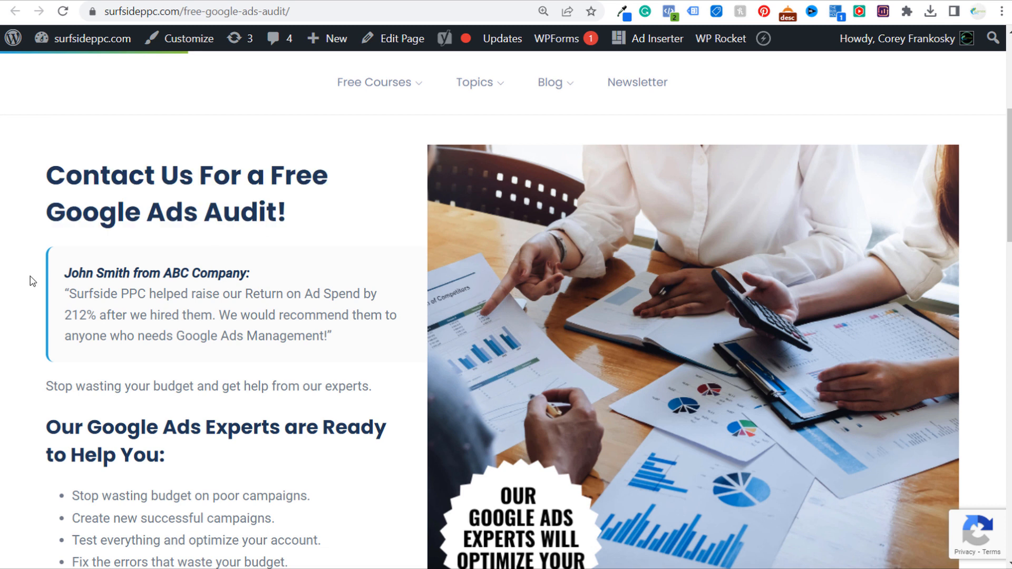
drag(64, 272, 355, 339)
click(355, 340)
Examine the audit page's benefits list and contact form down to its Submit option, and view the Thank You page
scroll(319, 252, down, 4)
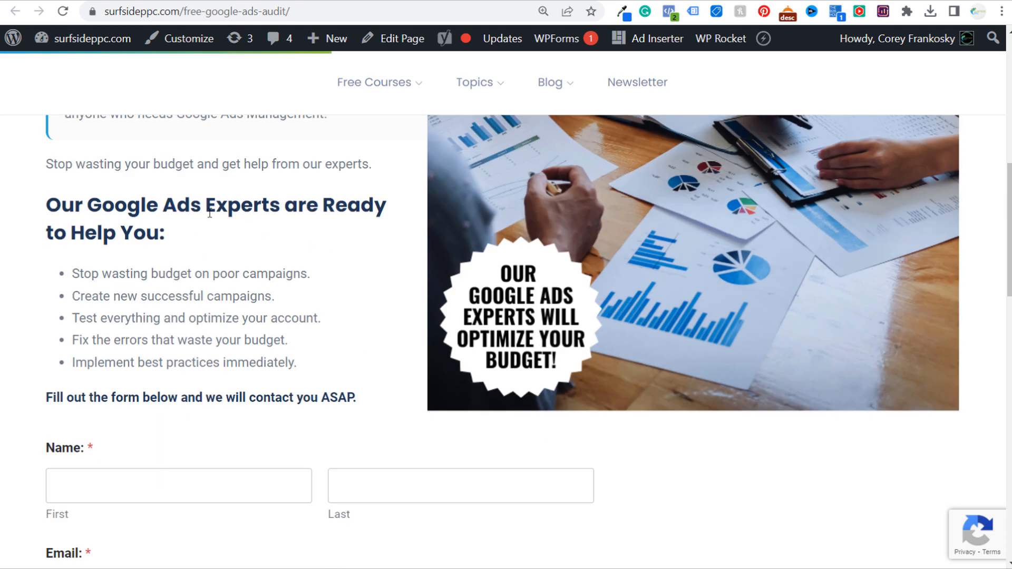
drag(82, 206, 270, 204)
click(319, 235)
drag(193, 274, 220, 296)
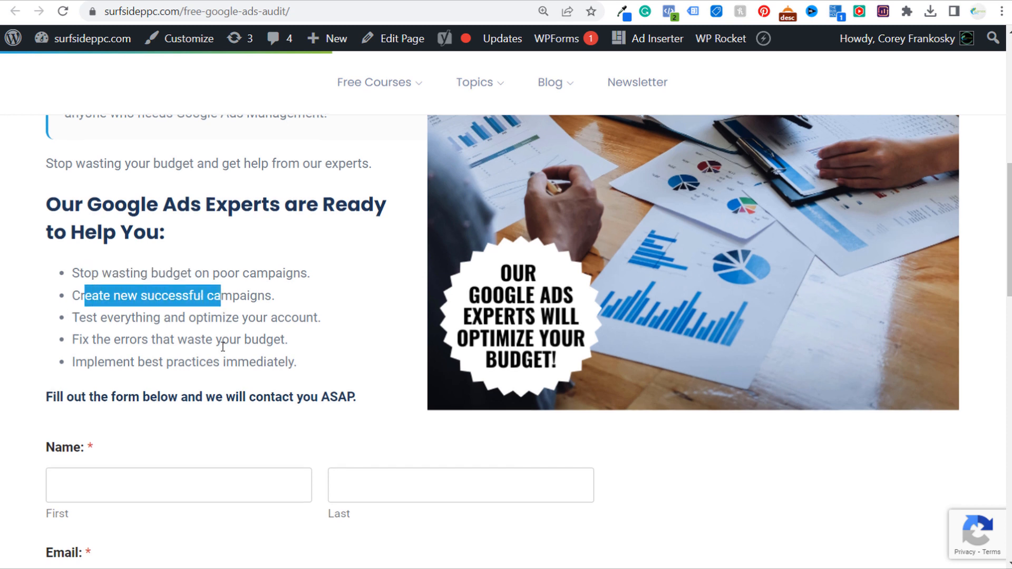
scroll(782, 348, down, 1)
drag(1009, 203, 1009, 278)
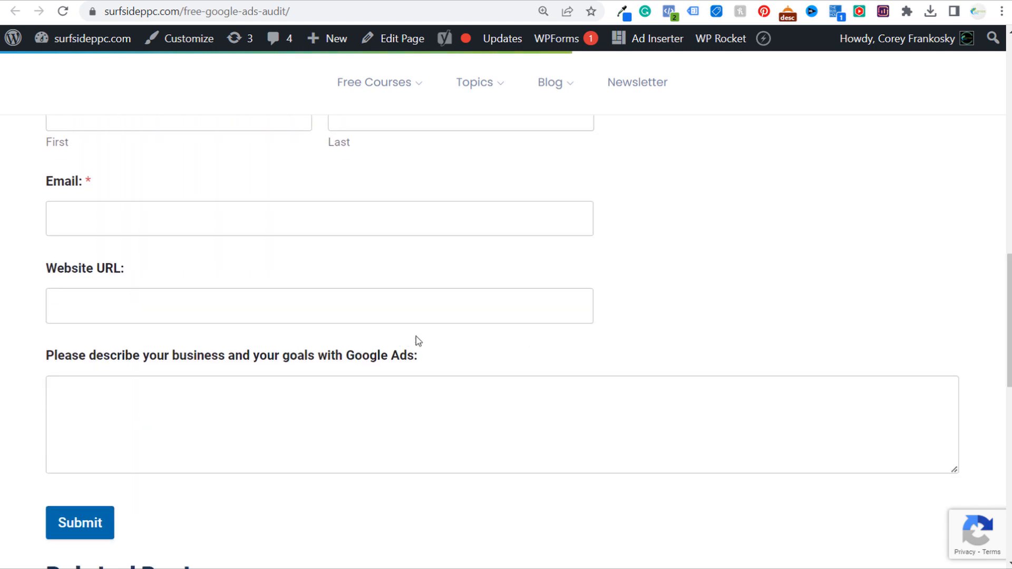
click(66, 525)
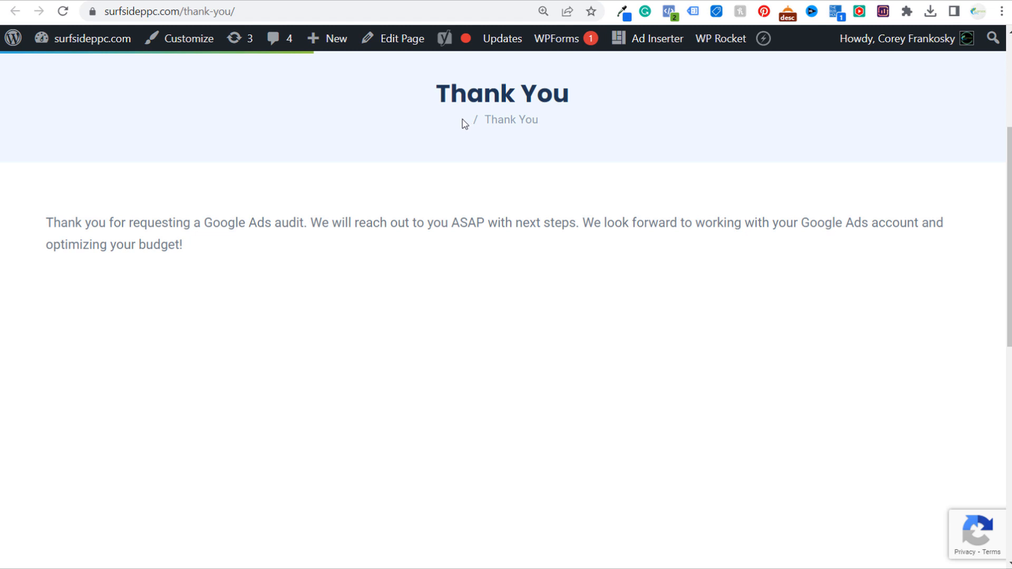
Switch to LinkedIn Campaign Manager and open the ad account's Conversion tracking page
click(692, 0)
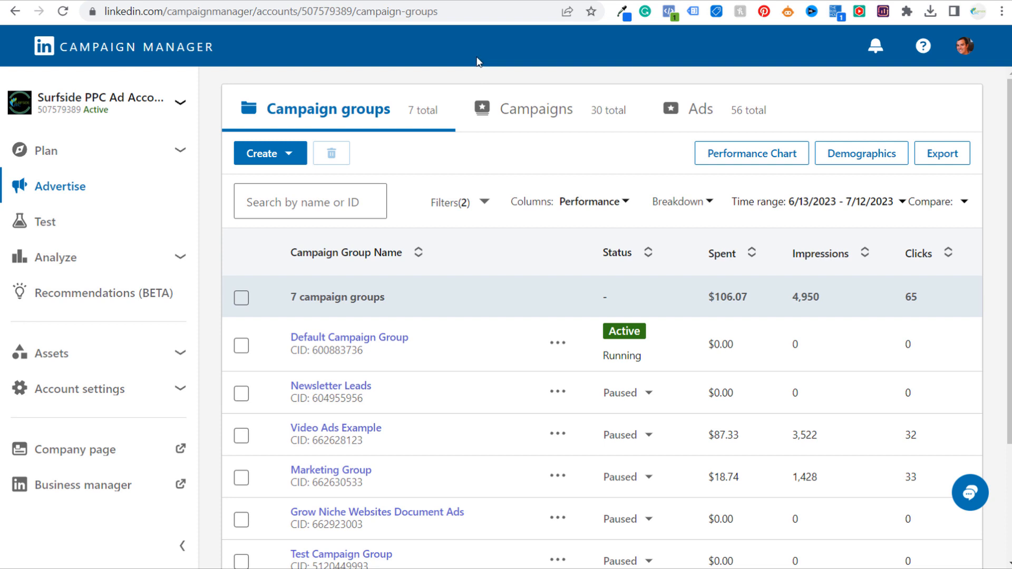
click(178, 258)
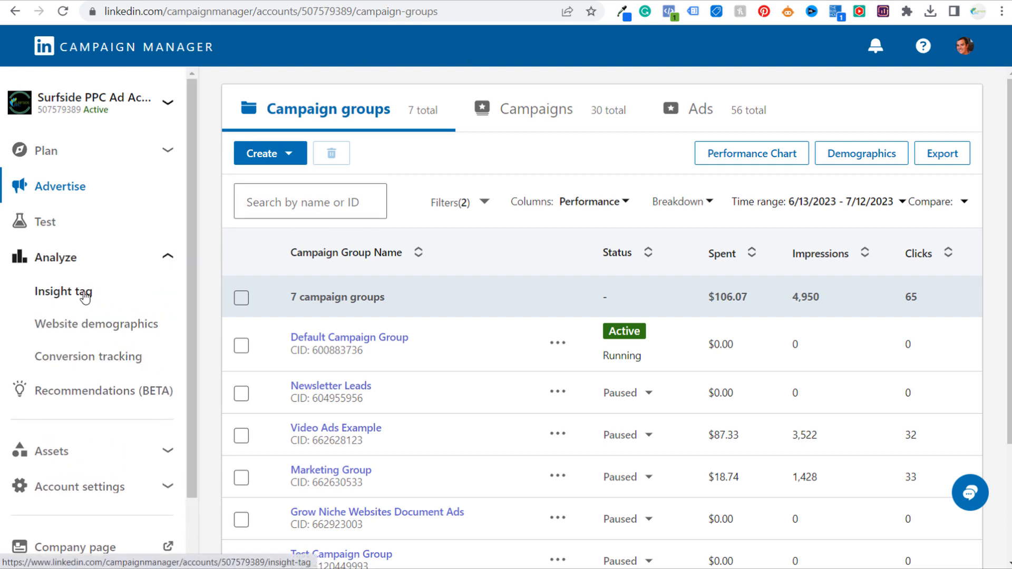
click(117, 362)
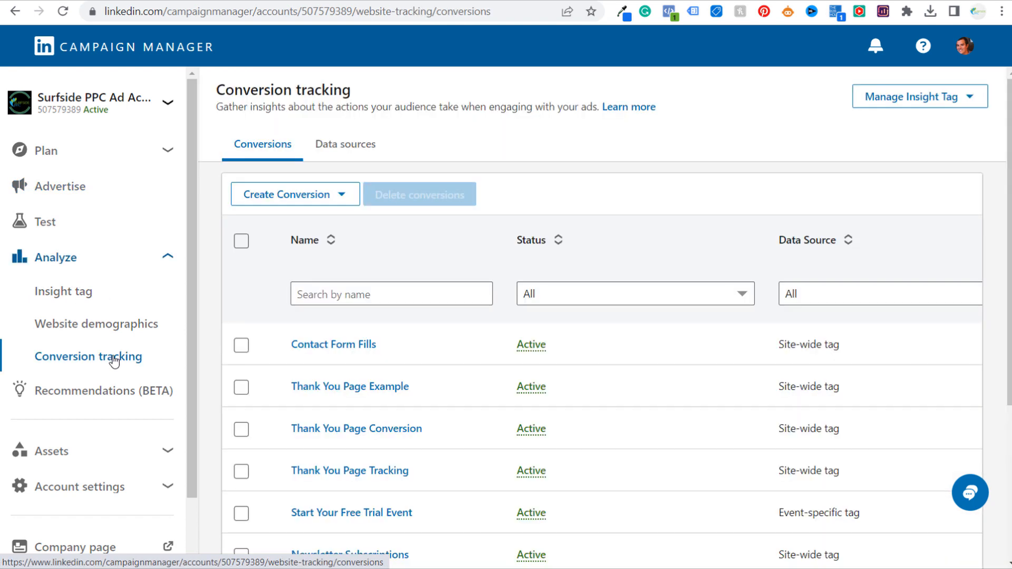
Open the Insight Tag page and show the instructions for installing it with a tag manager
click(104, 303)
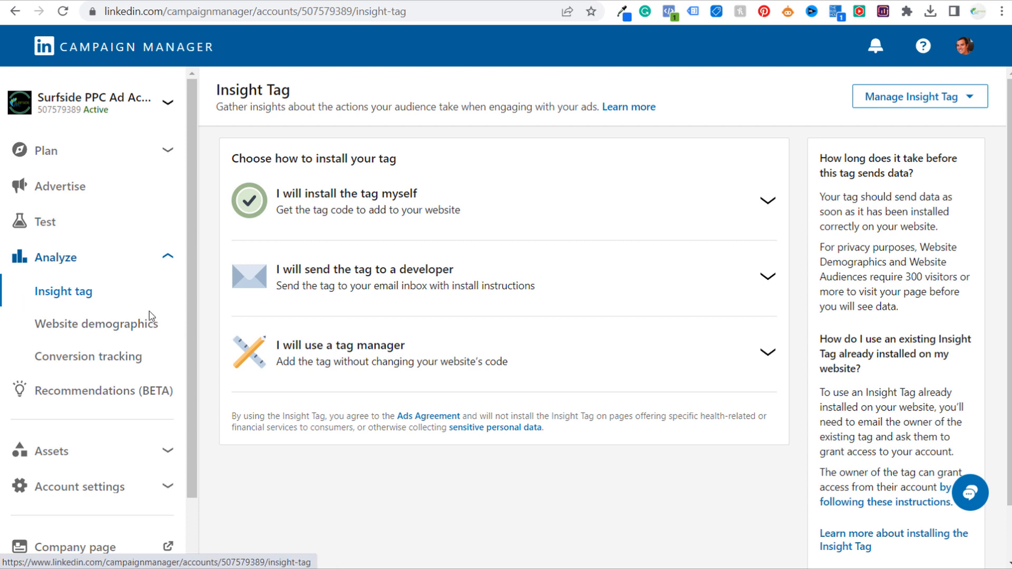
click(579, 356)
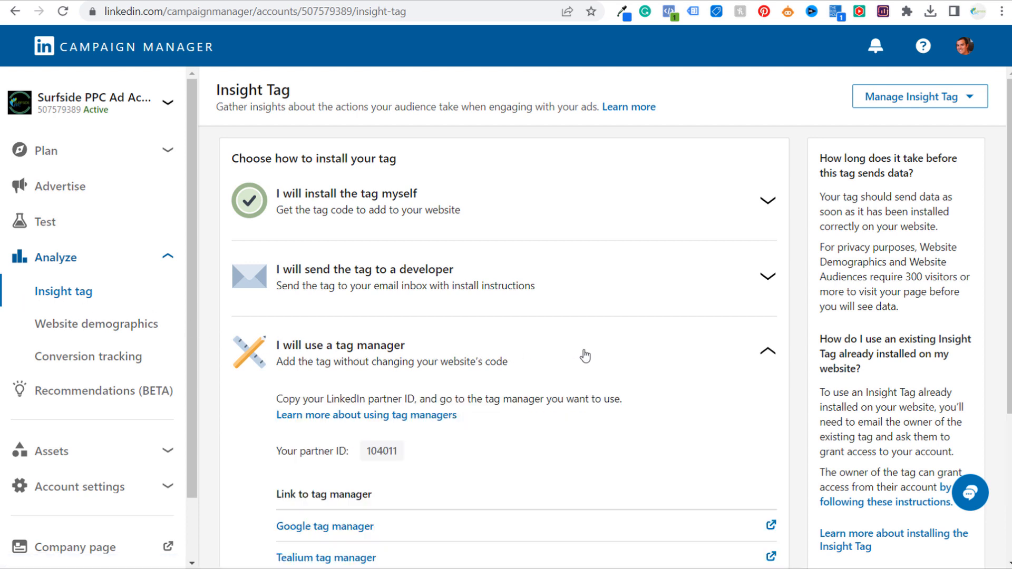
scroll(651, 392, down, 1)
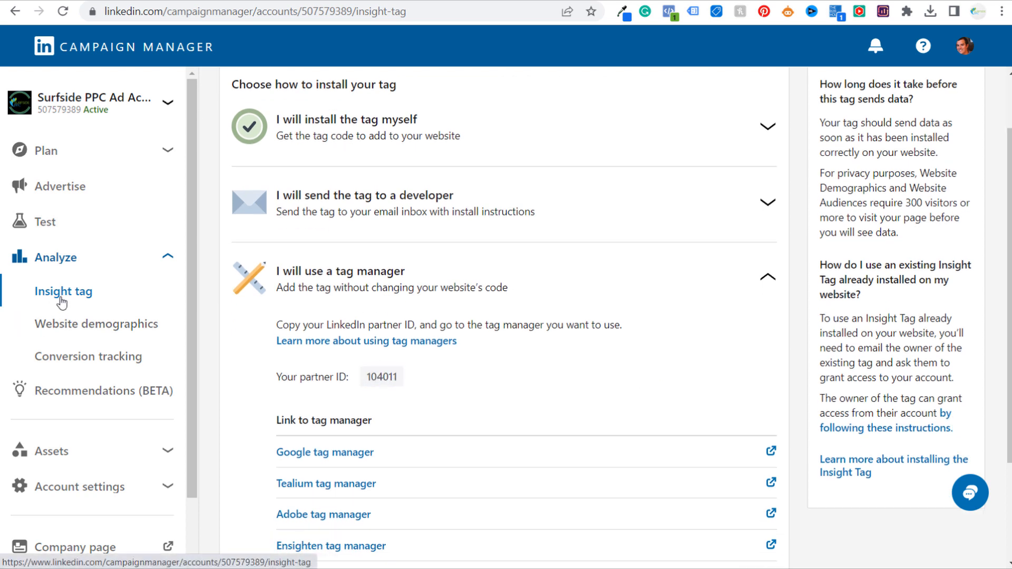
click(468, 1)
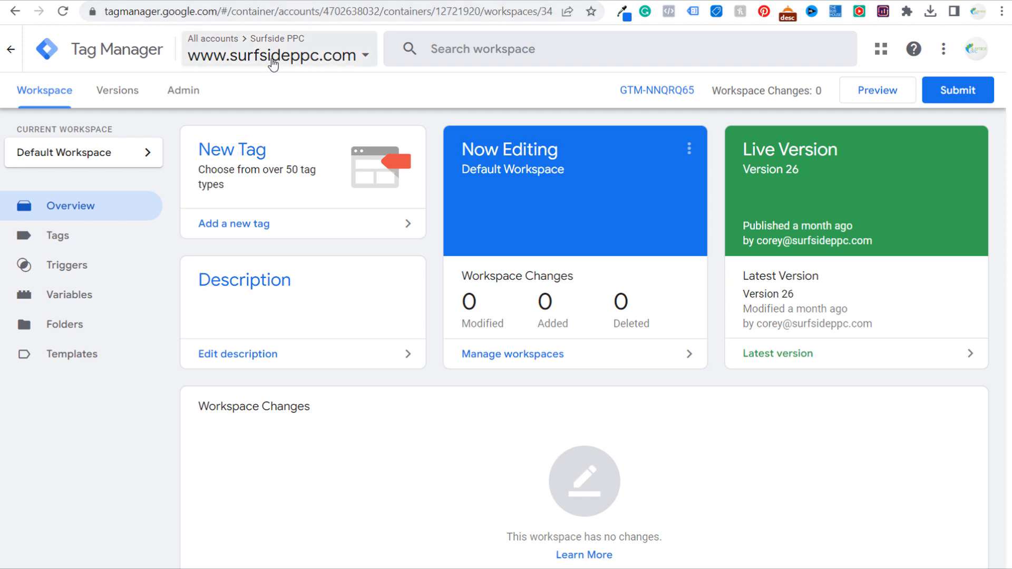
click(184, 90)
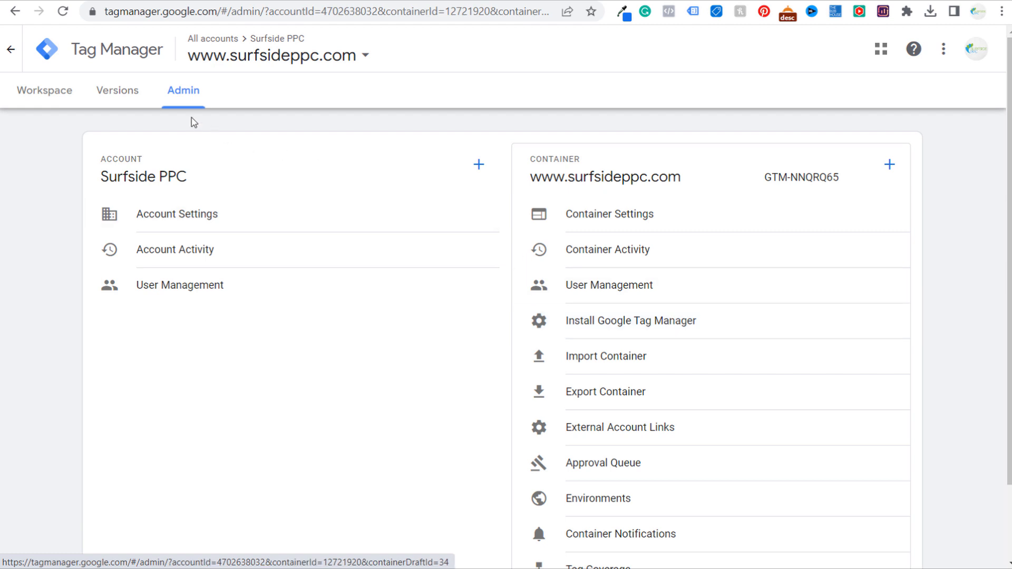
click(656, 332)
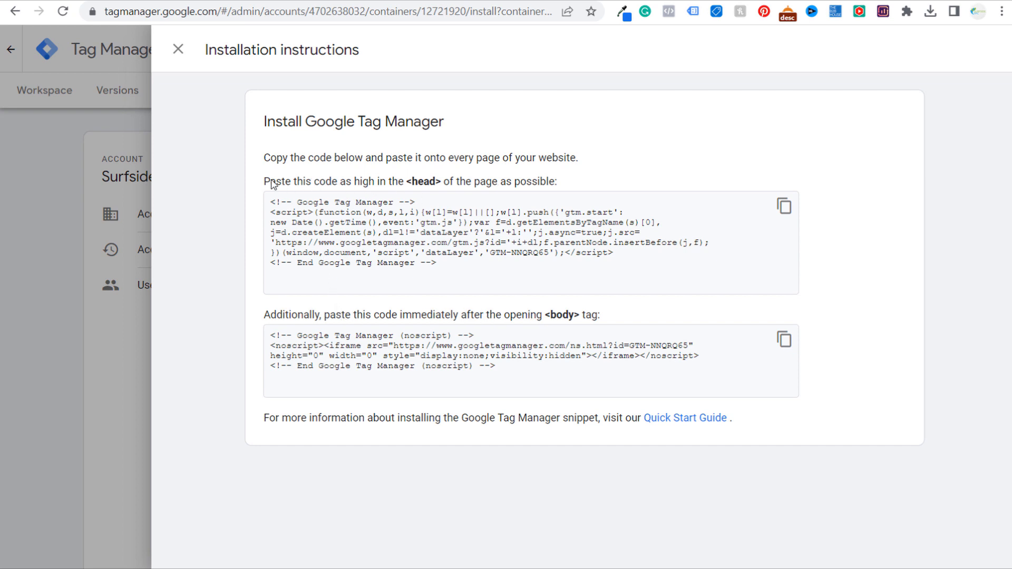
Review where the head and body codes belong, and copy the Google Tag Manager snippet for the <head>
drag(264, 181, 539, 186)
click(538, 185)
drag(283, 315, 626, 314)
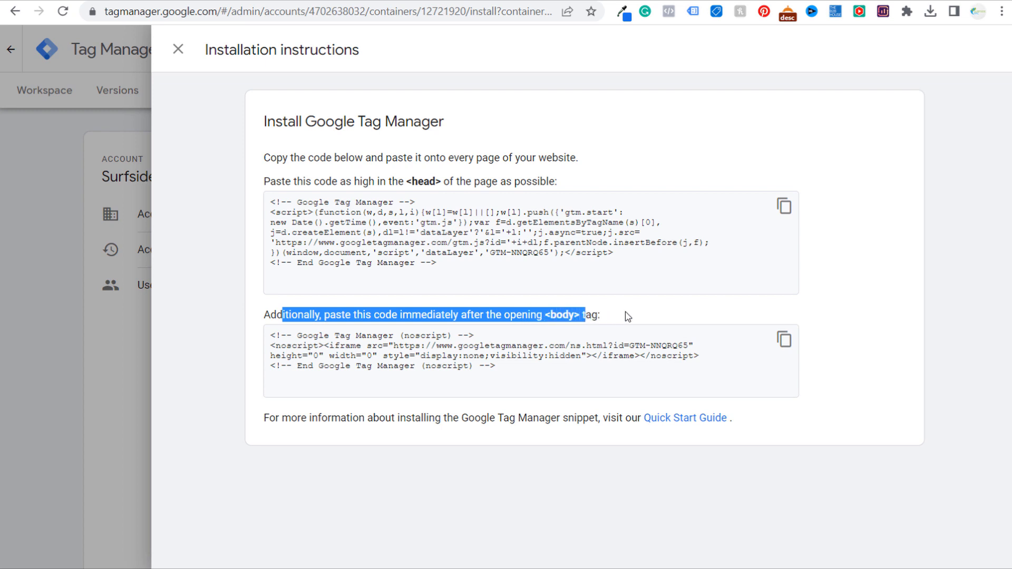
click(629, 315)
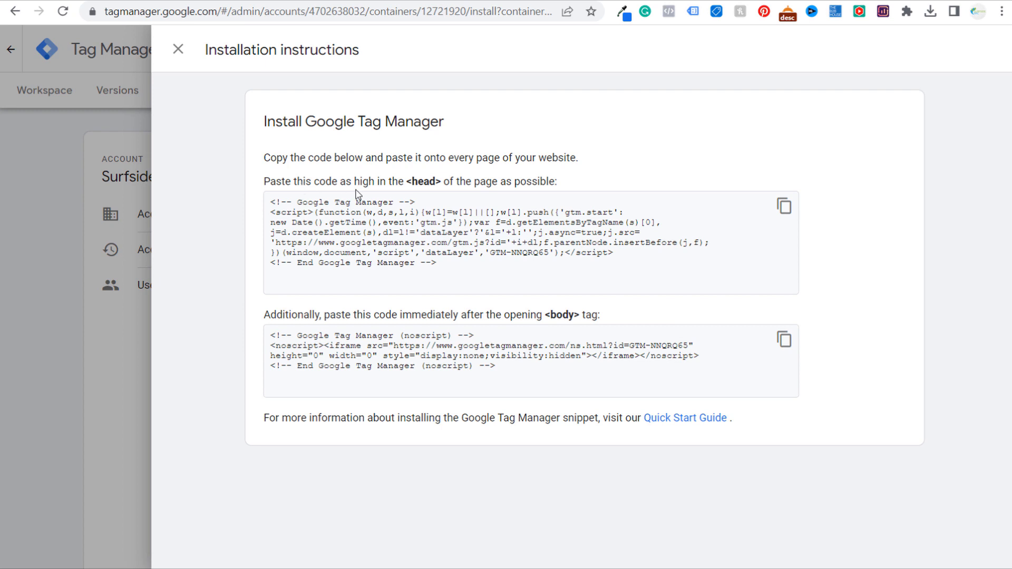
click(784, 206)
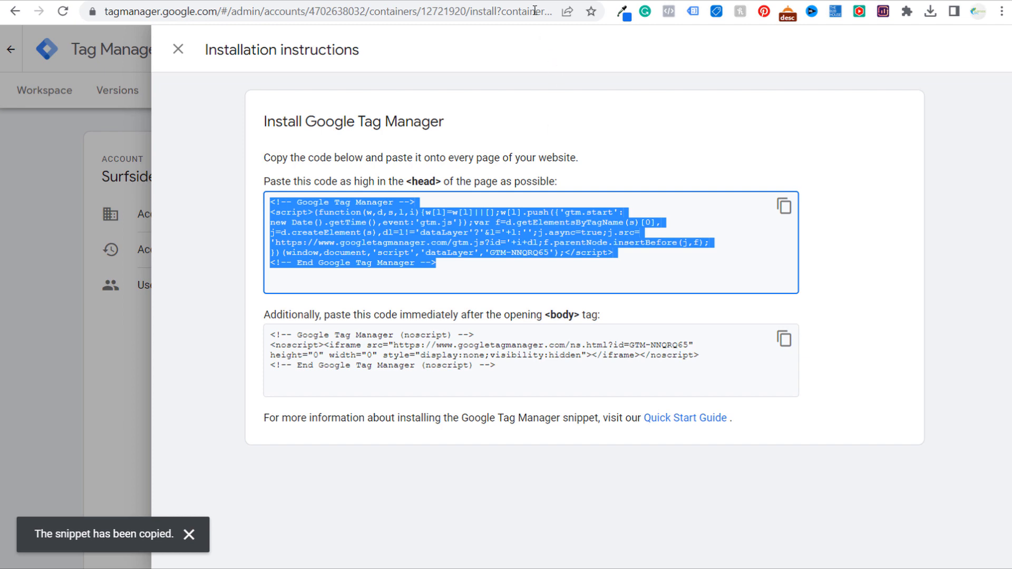
Switch to the WordPress.org page of the Head, Footer and Post Injections plugin and review the site's Header and Footer code settings
click(519, 0)
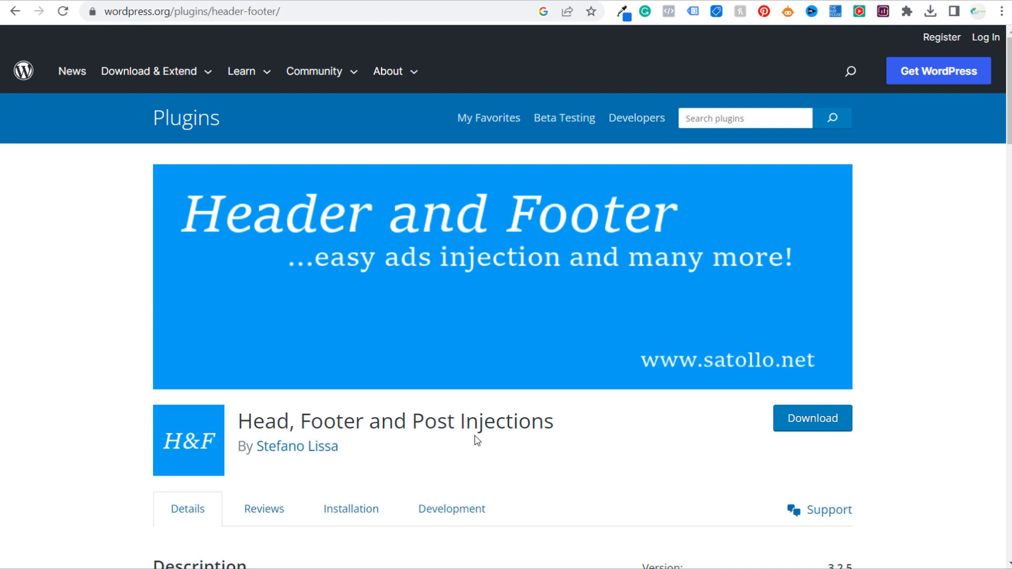
scroll(477, 441, down, 4)
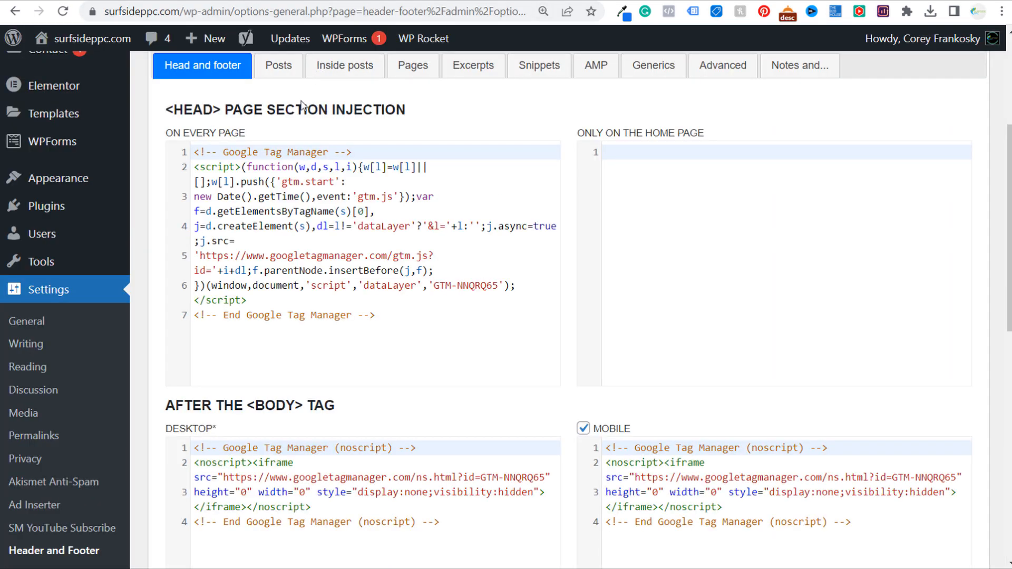
Examine the plugin's <HEAD> page section injection and AFTER THE <BODY> TAG fields holding the Google Tag Manager code
scroll(63, 306, down, 1)
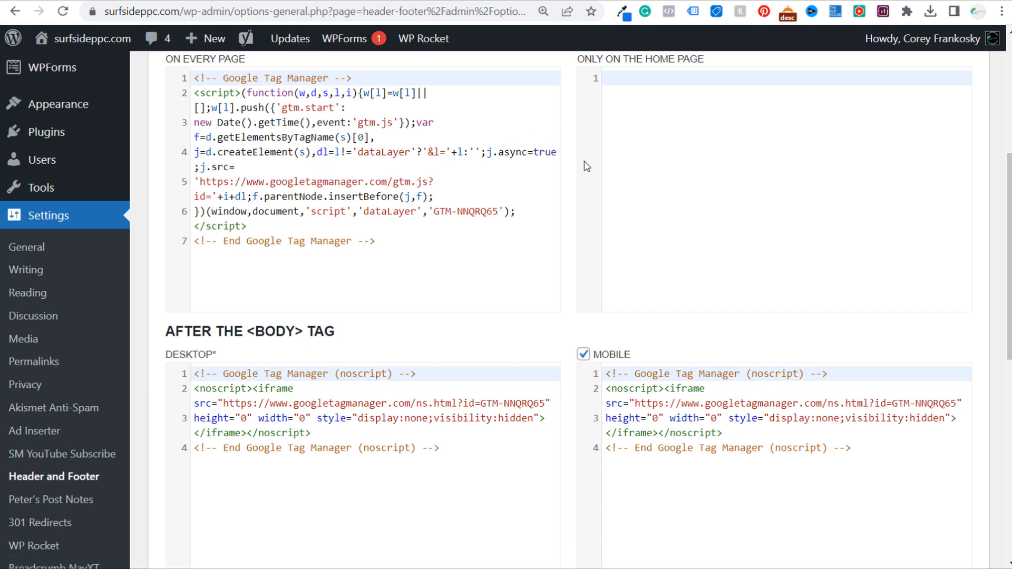
scroll(573, 158, up, 1)
scroll(573, 165, up, 1)
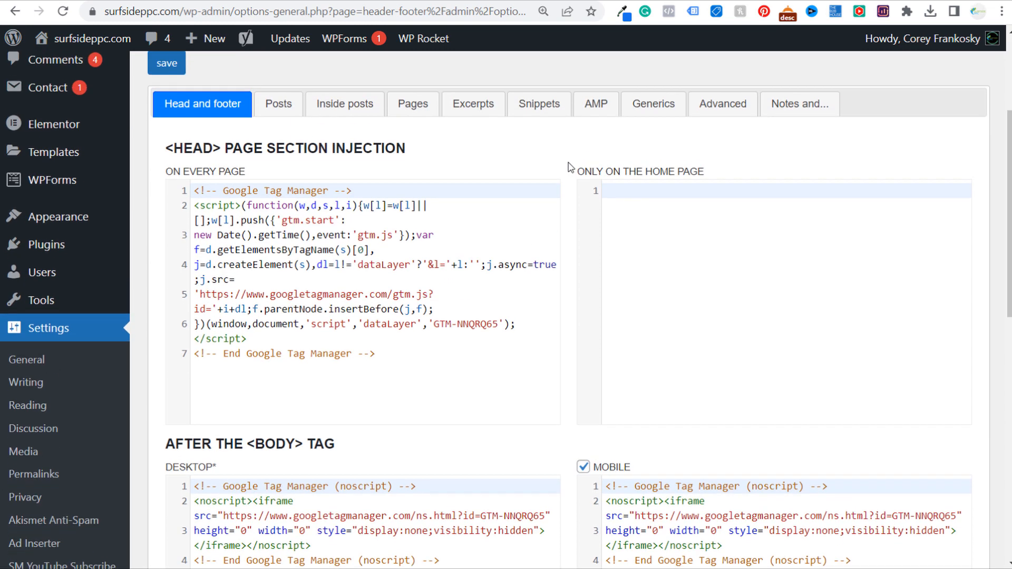
scroll(198, 390, down, 1)
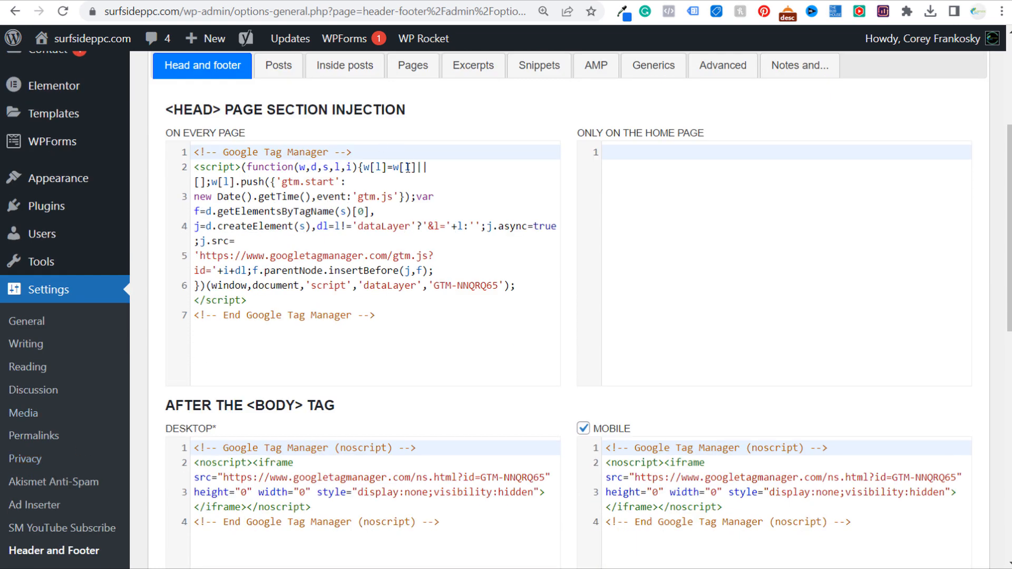
scroll(60, 369, up, 2)
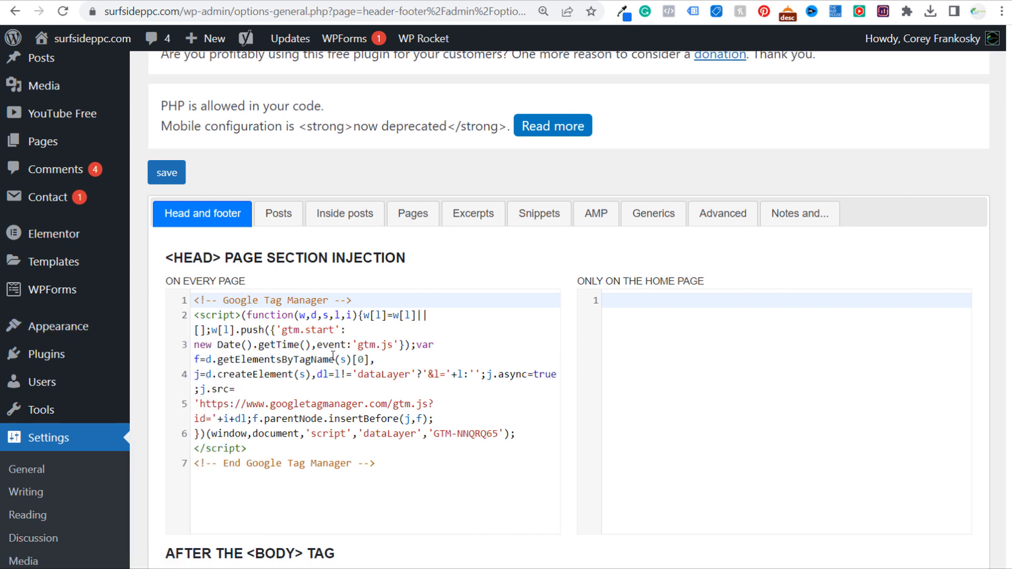
drag(388, 461, 173, 294)
click(193, 250)
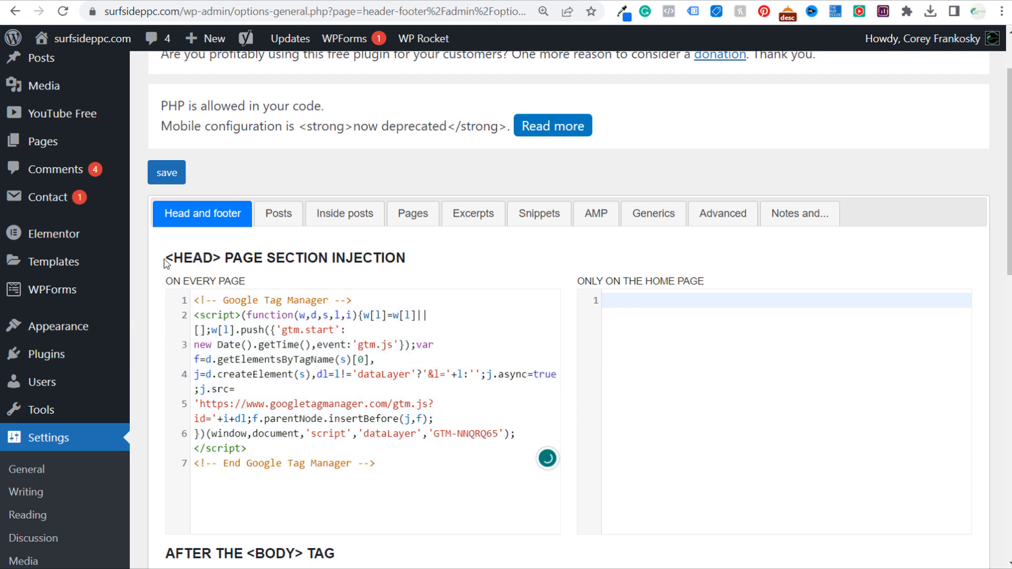
drag(164, 258, 336, 257)
click(528, 252)
scroll(562, 270, down, 1)
scroll(565, 271, down, 3)
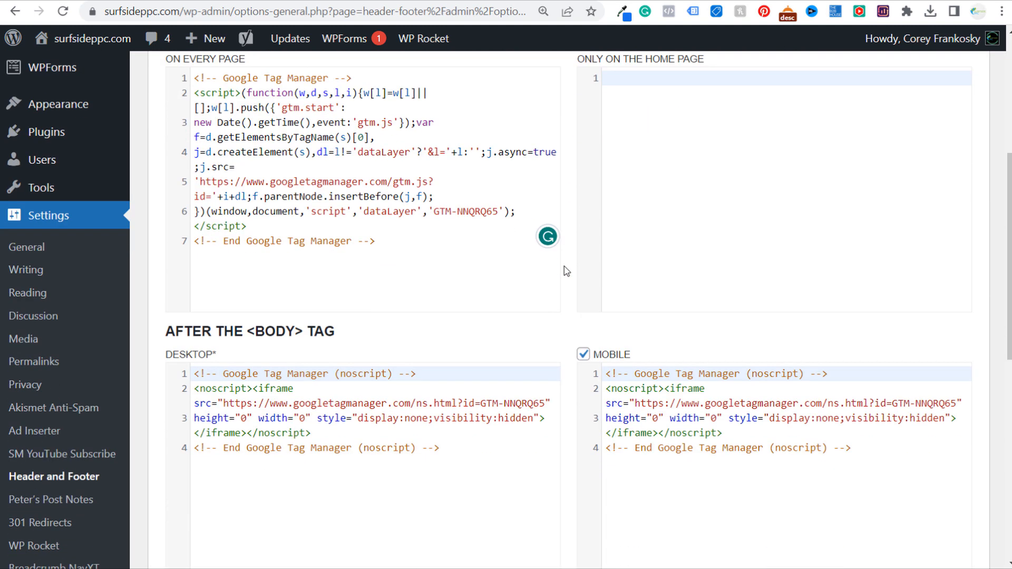
drag(168, 258, 379, 262)
click(383, 263)
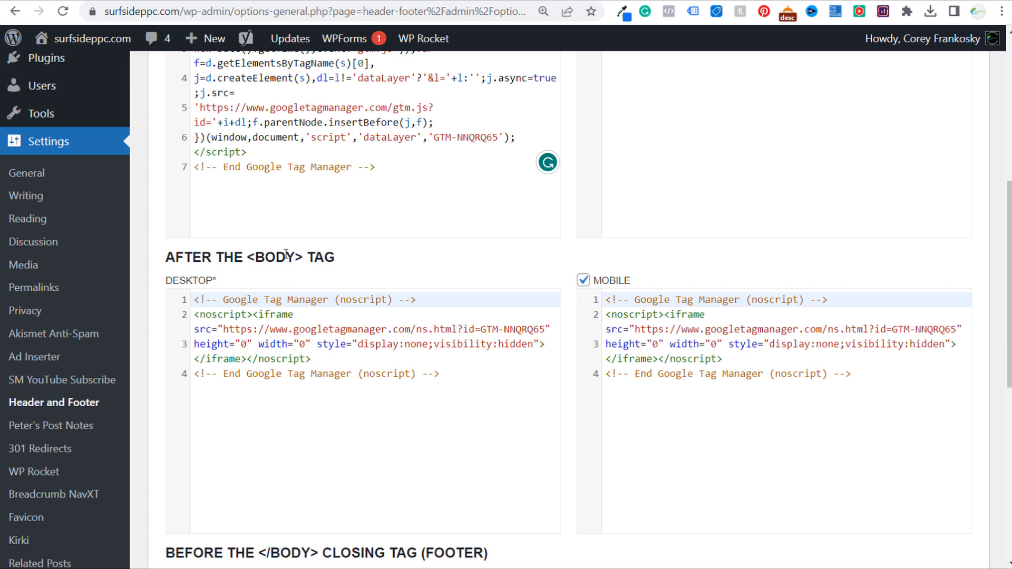
Copy the <body> snippet from Google Tag Manager, and return to the WordPress plugin settings to check the remaining code fields down to the footer
click(488, 1)
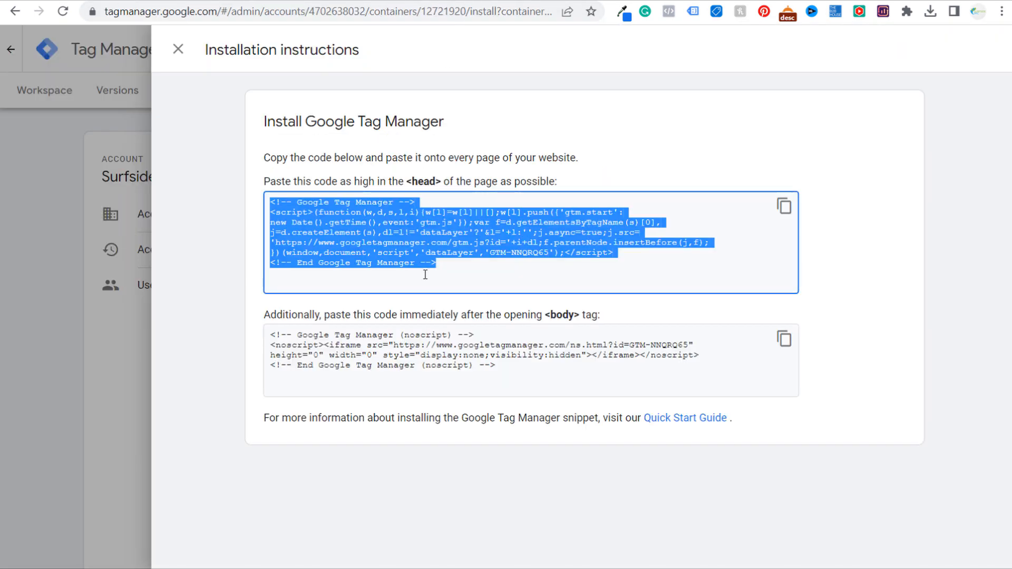
click(784, 338)
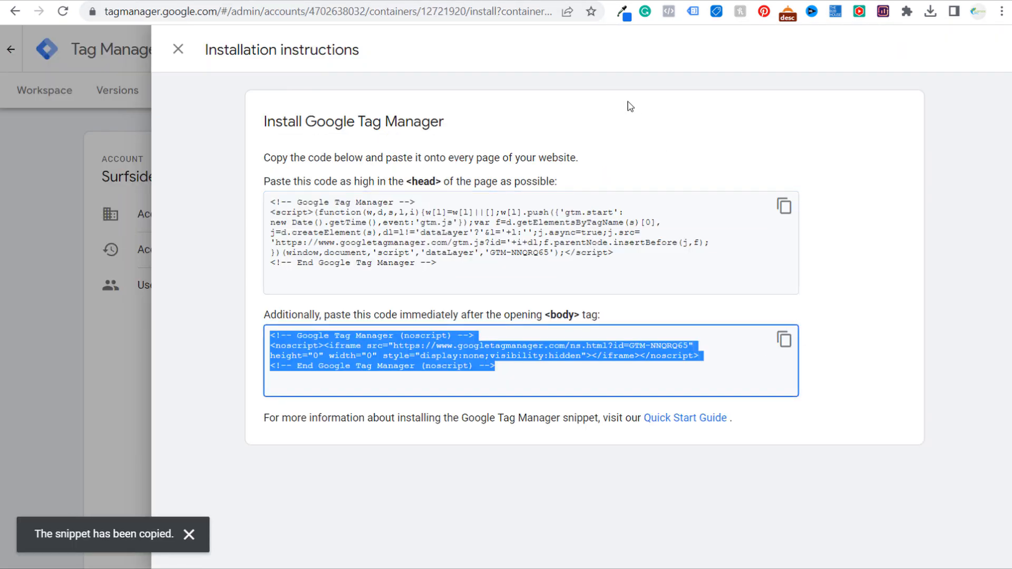
click(578, 2)
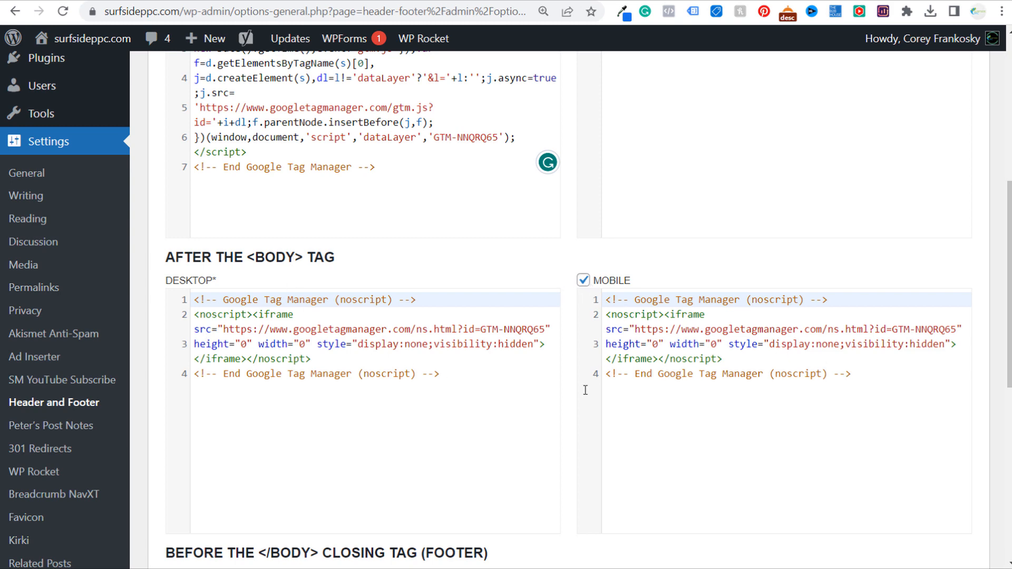
scroll(585, 390, down, 8)
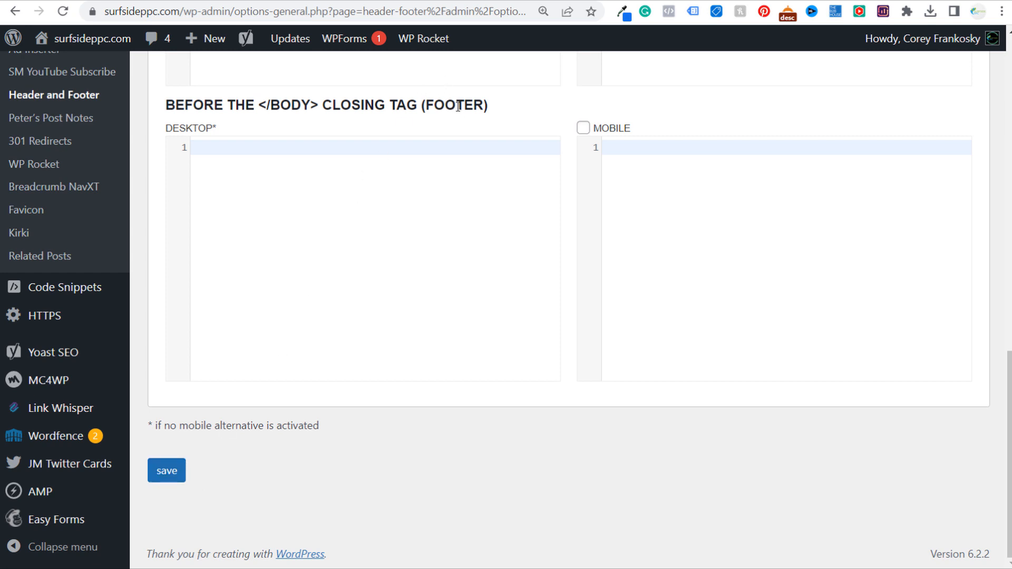
Switch to Google Tag Manager, close the installation instructions and open the container's workspace overview
click(493, 5)
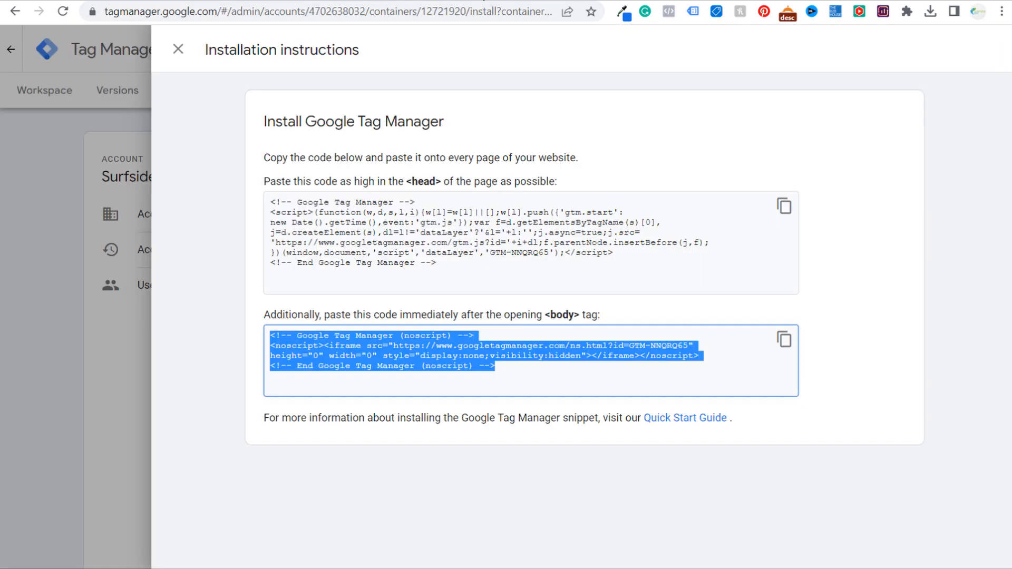
click(176, 54)
click(47, 103)
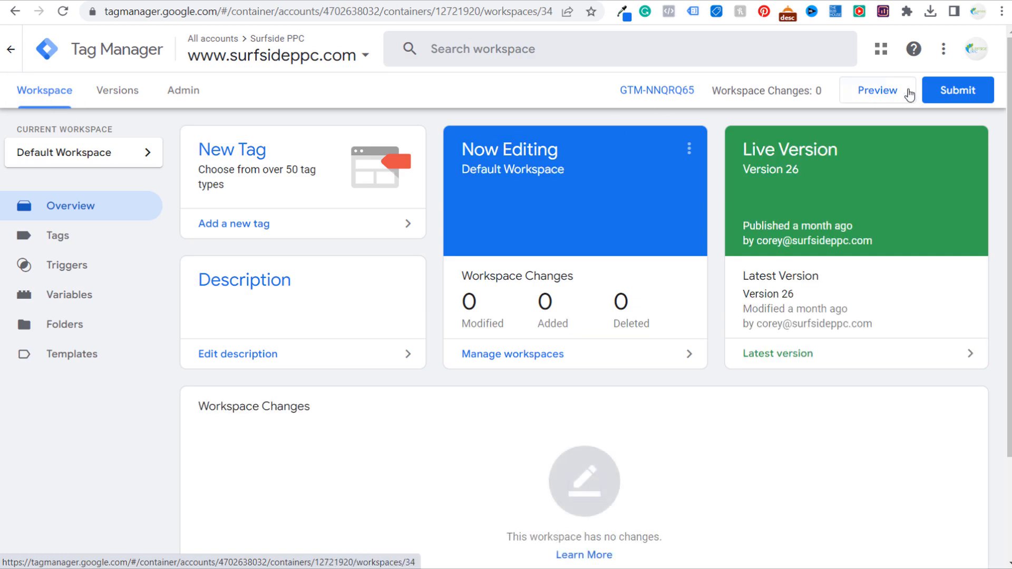
Review the Submit Changes form with its version name and description fields, and close it without publishing
click(962, 92)
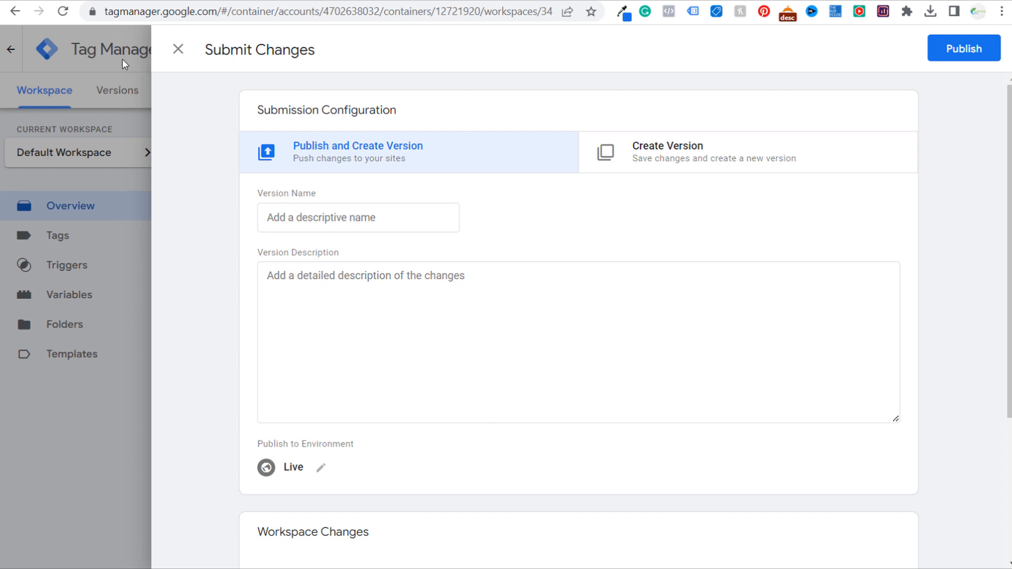
click(379, 216)
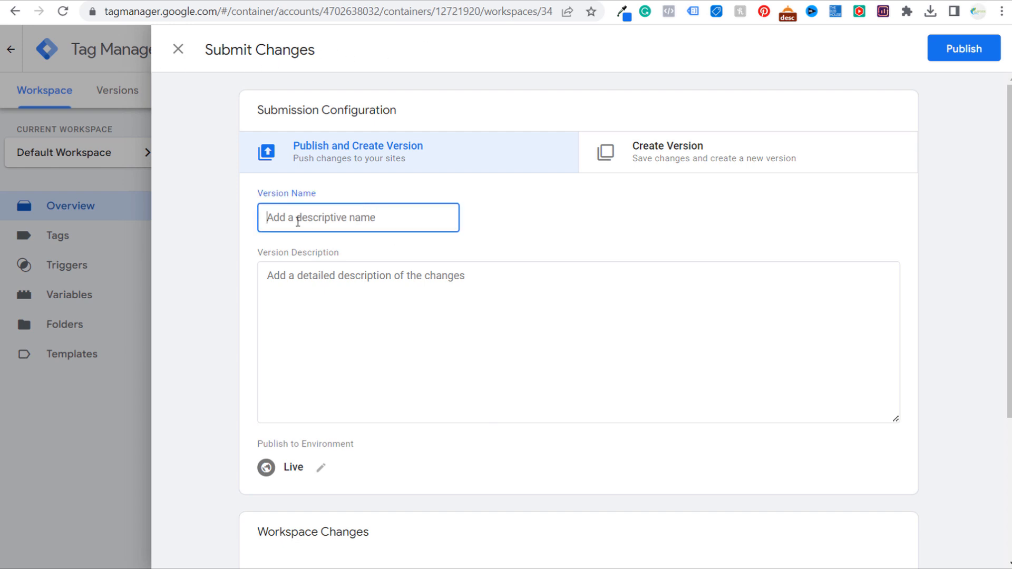
click(332, 273)
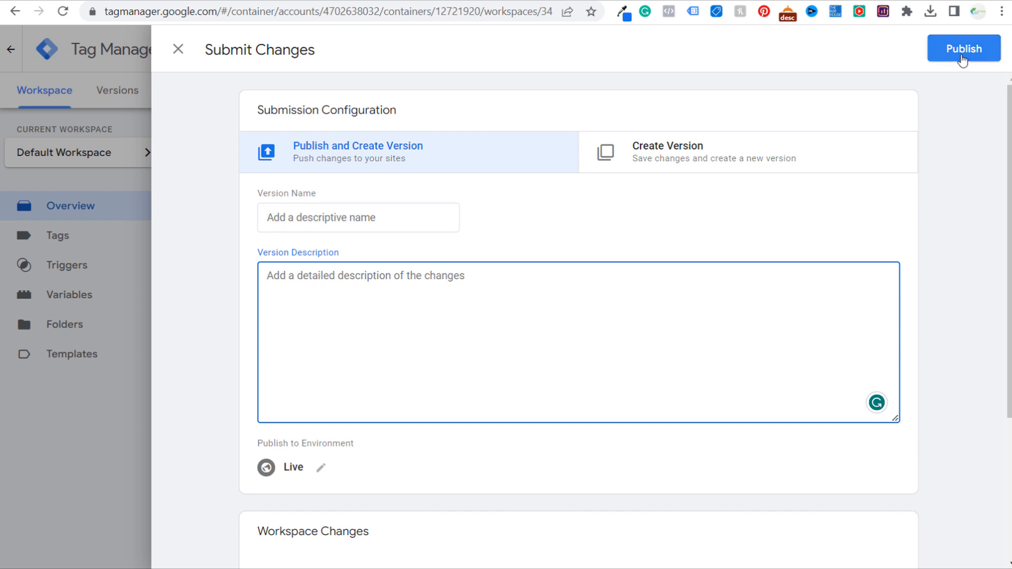
click(177, 48)
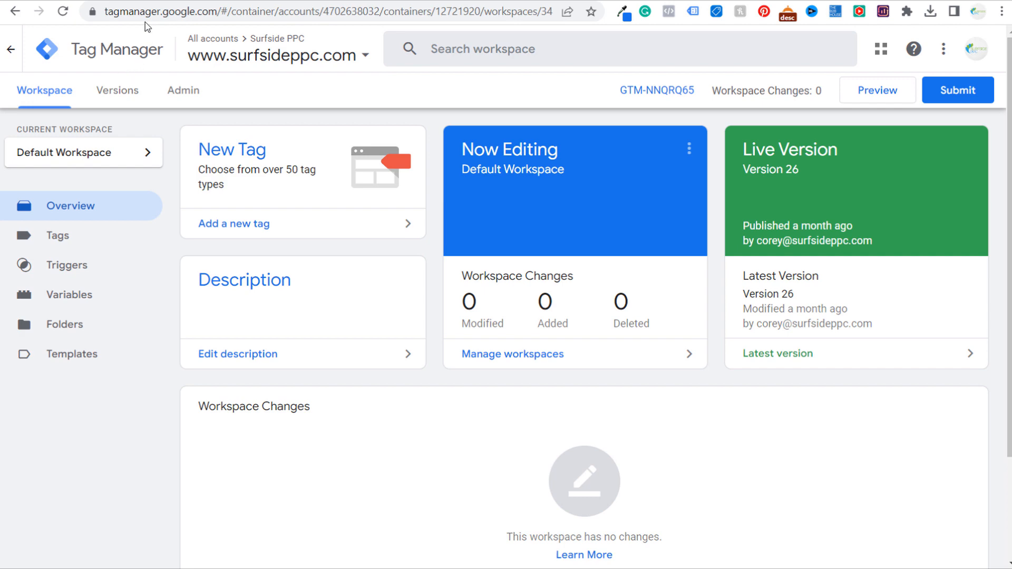
Create a new tag named "LinkedIn Insight Tag Installation"
click(267, 225)
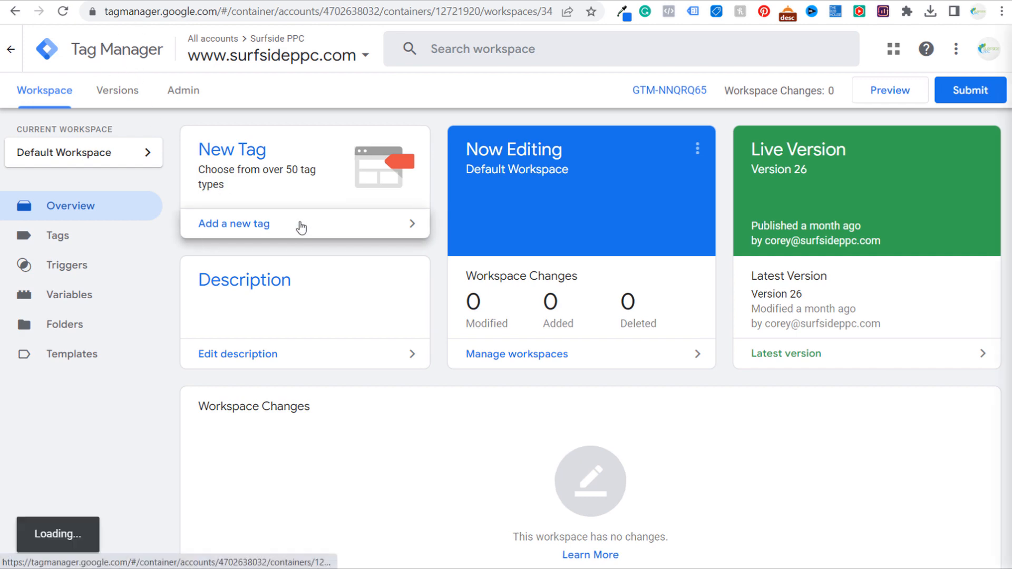
click(234, 50)
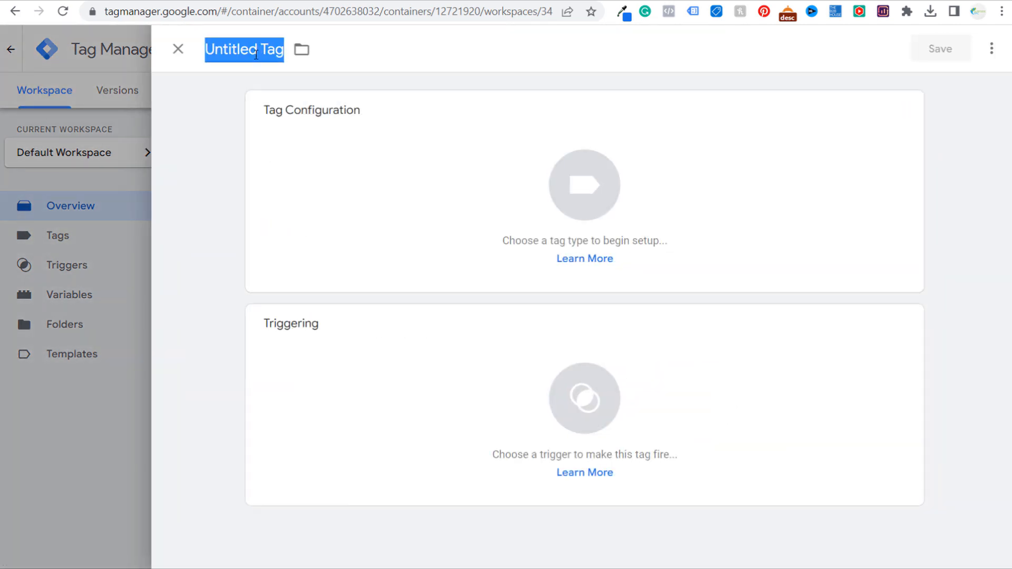
text(LinkedIn )
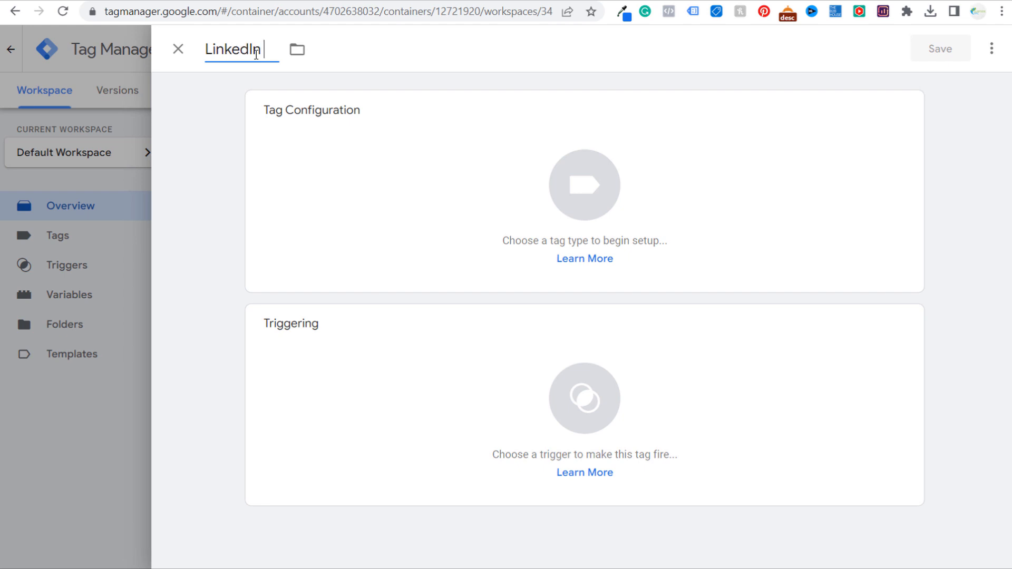
text(Insight Tag Installation)
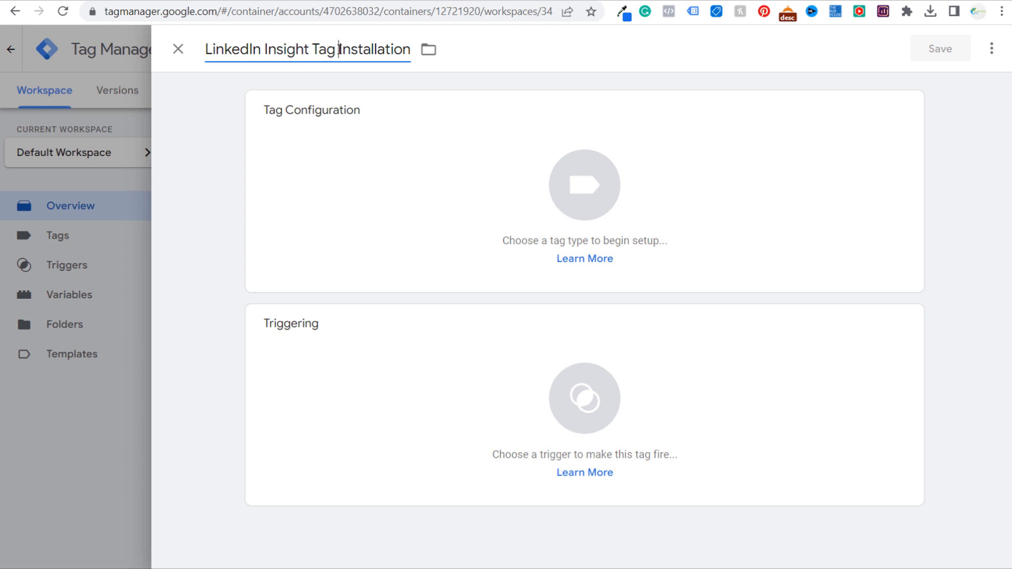
drag(339, 49, 213, 49)
click(214, 125)
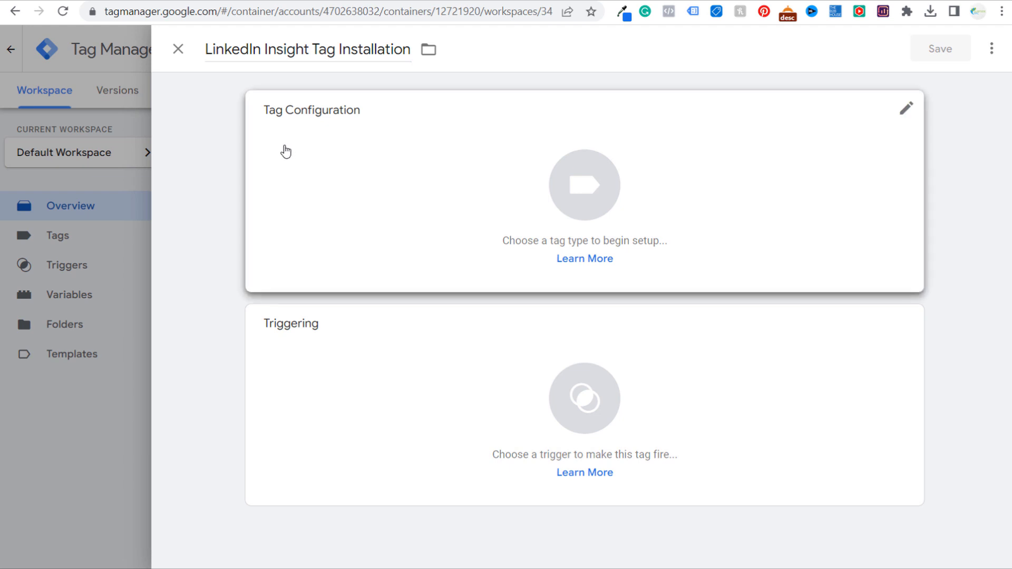
drag(207, 49, 397, 49)
click(206, 163)
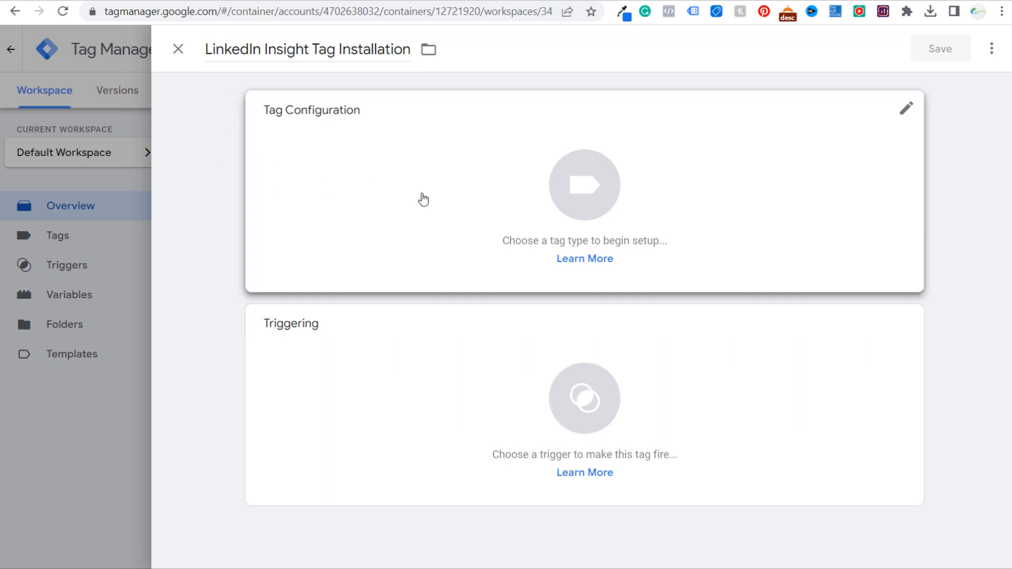
Open the tag type selection for the new tag, search it for "linked" and clear the search
click(422, 161)
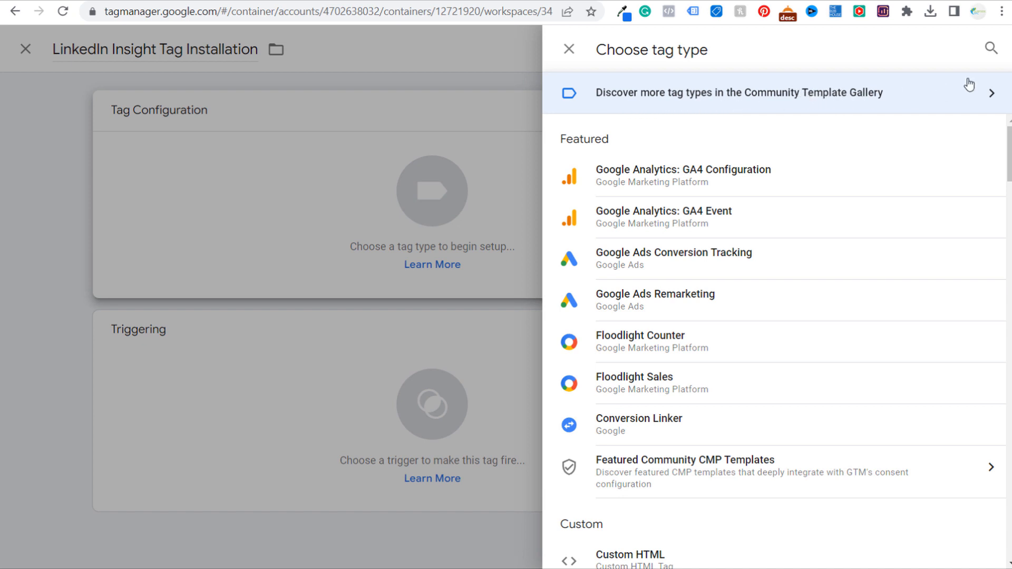
click(990, 47)
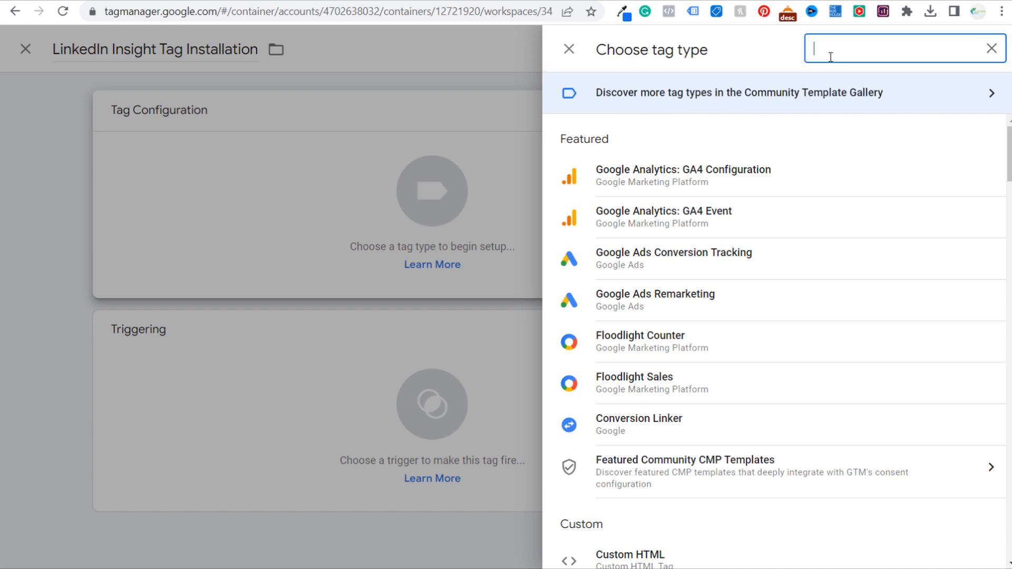
text(linked)
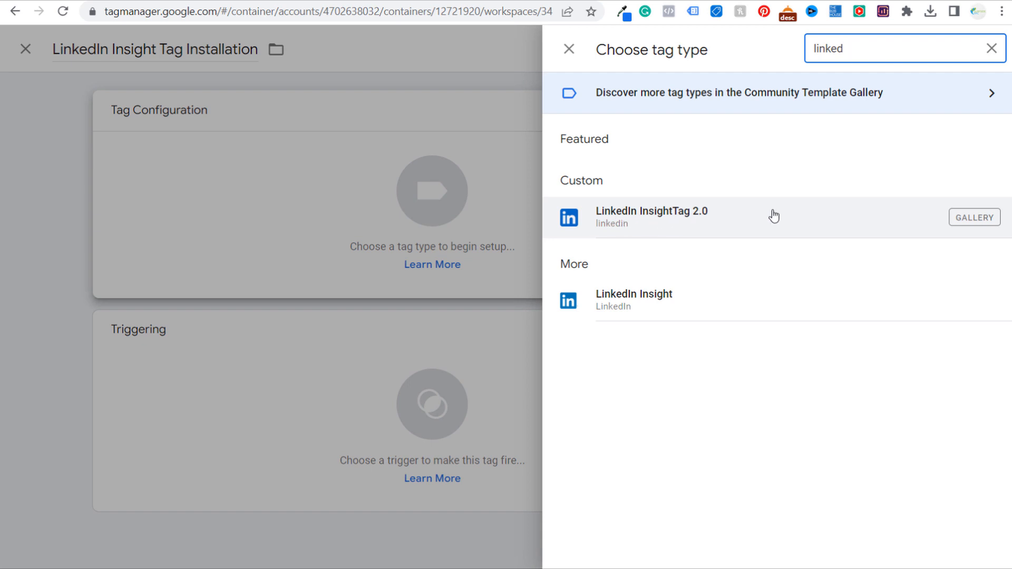
click(990, 51)
click(990, 49)
Search the Community Template Gallery for "linke", view the LinkedIn InsightTag 2.0 template details, and return to the tag type list
click(715, 93)
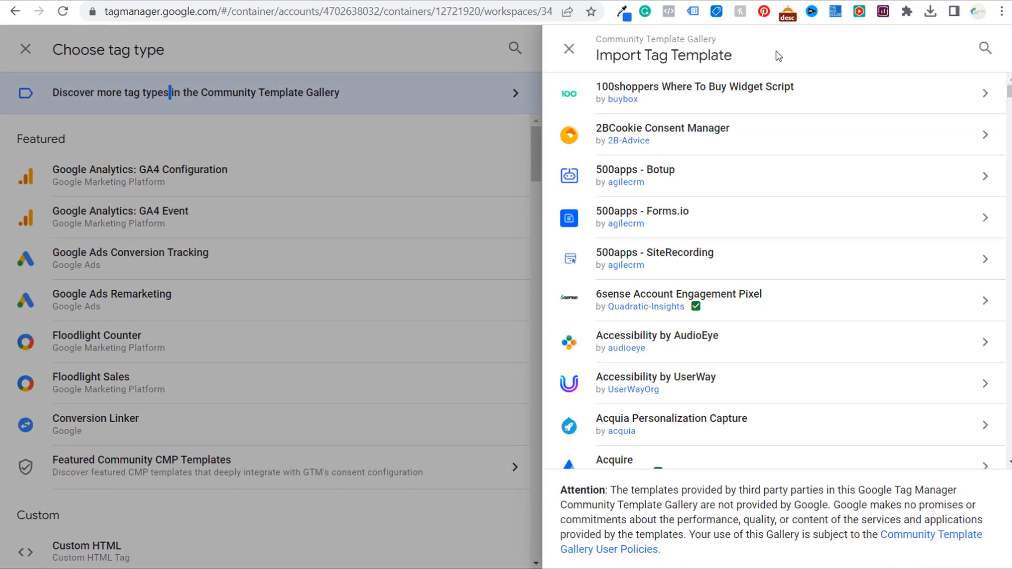
click(984, 48)
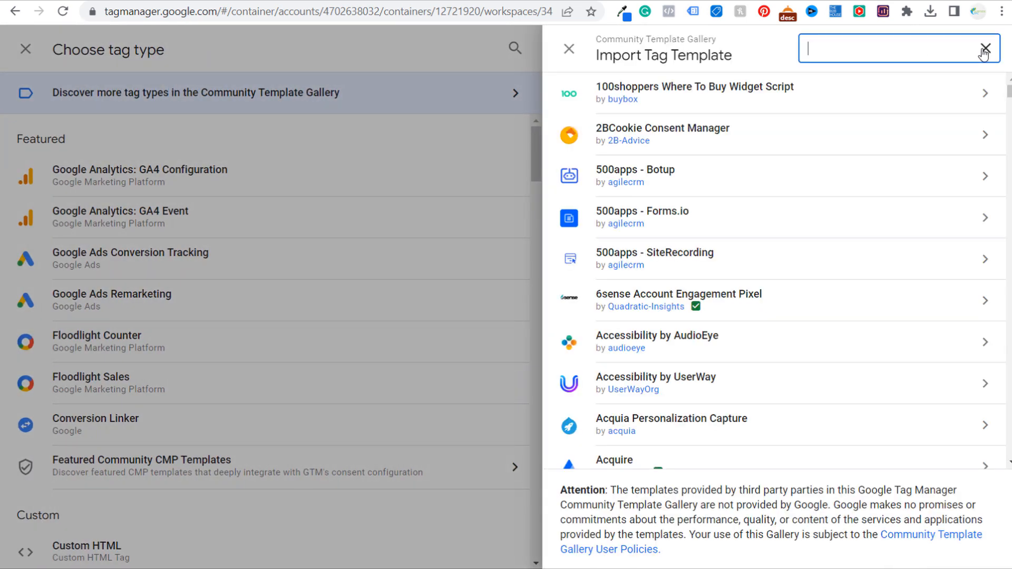
text(linke)
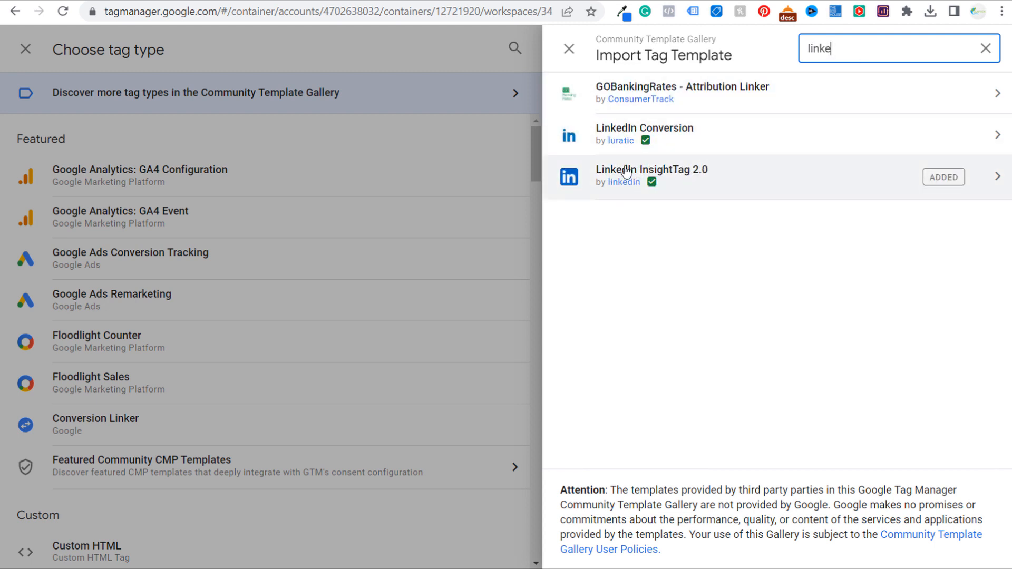
click(739, 180)
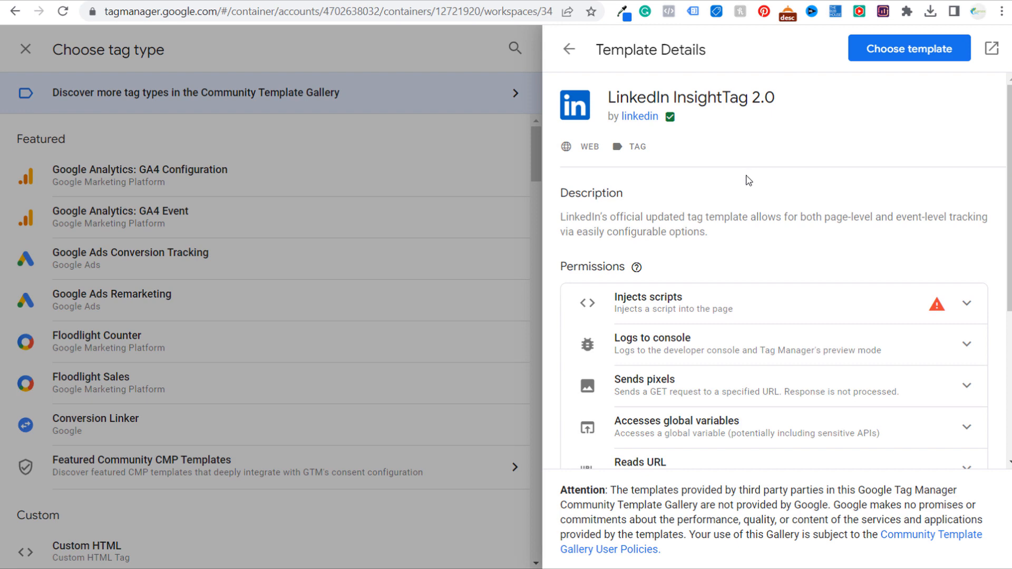
click(569, 53)
click(569, 53)
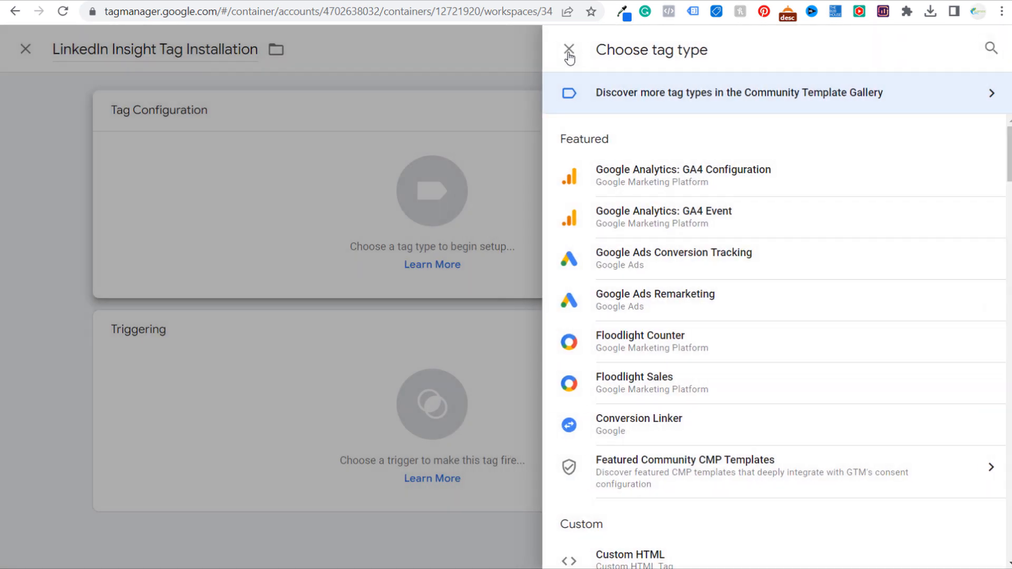
Search the tag types for "linkedin" and choose LinkedIn InsightTag 2.0 as the tag type
click(988, 49)
text(li)
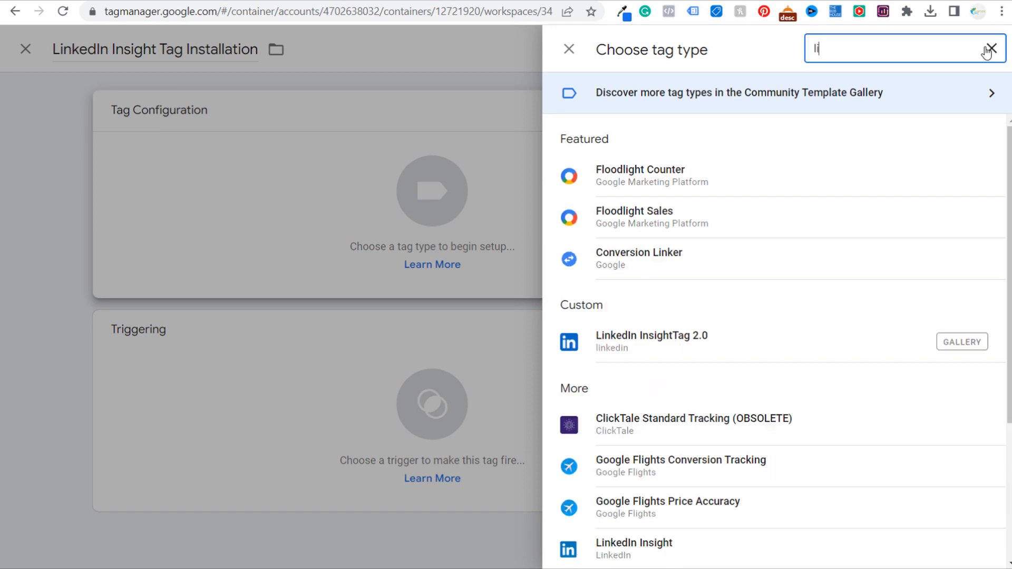
text(nkedin)
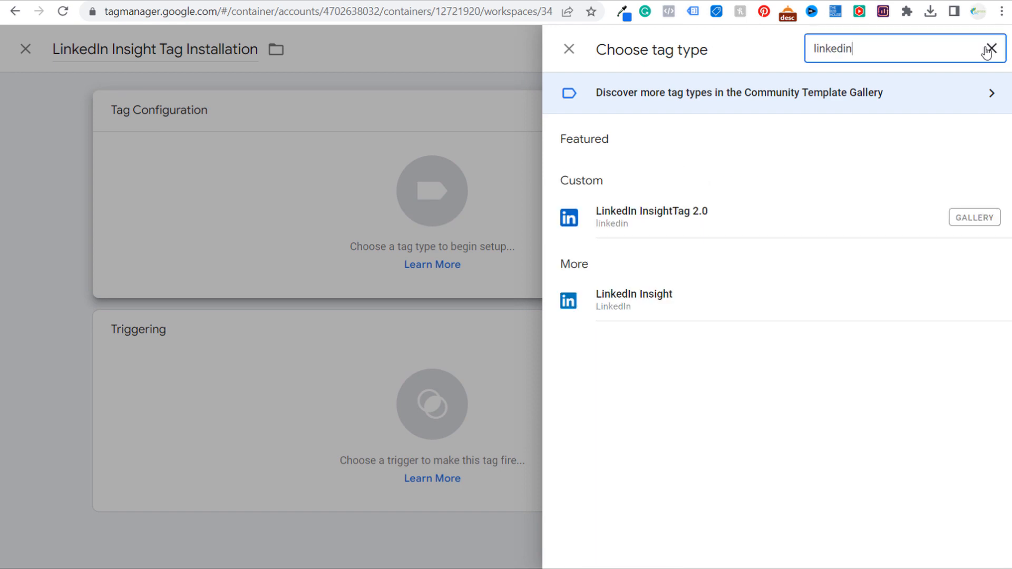
click(688, 218)
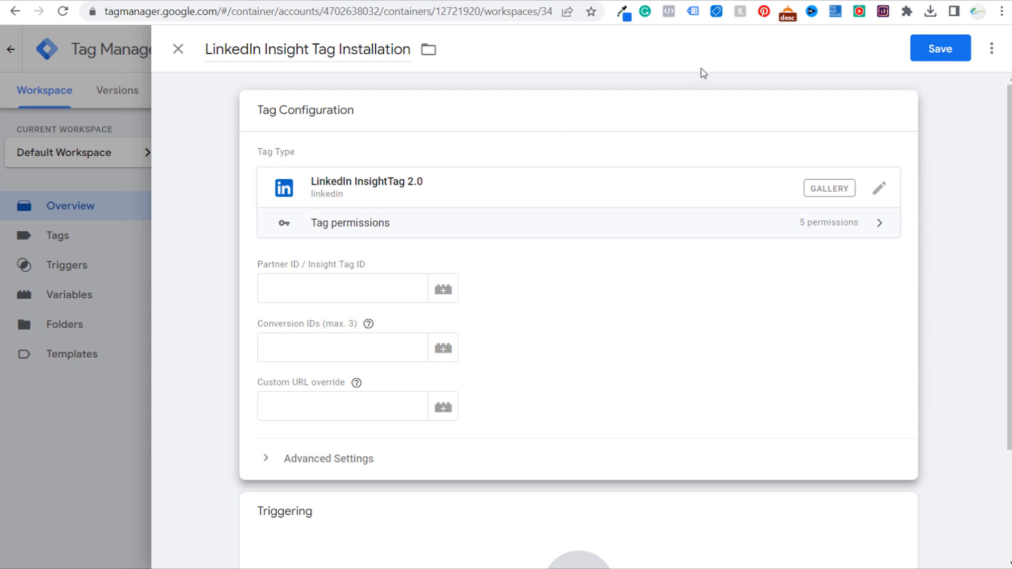
Copy the partner ID from LinkedIn Campaign Manager and paste it into the Partner ID / Insight Tag ID of the Tag Manager tag
click(774, 0)
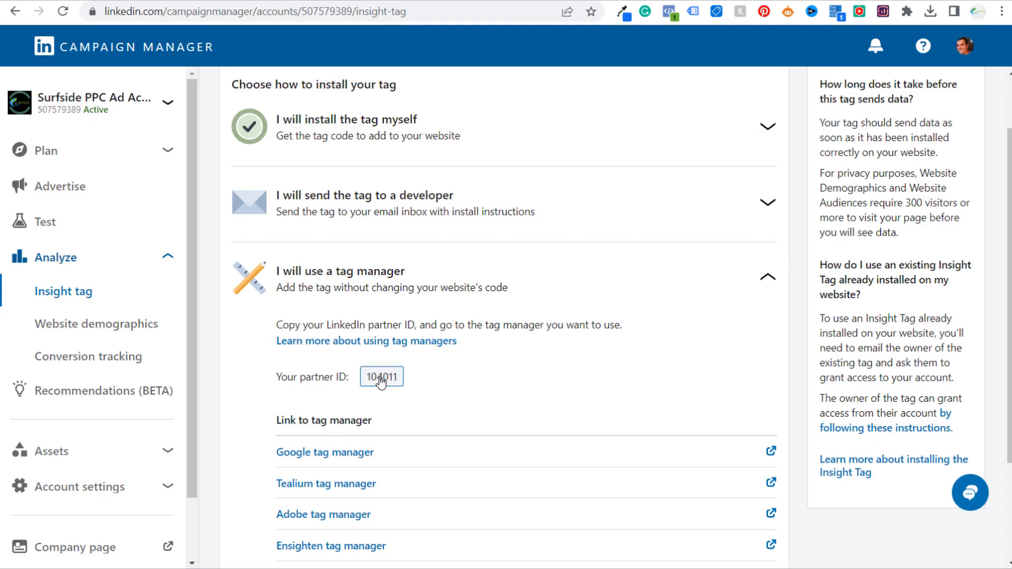
click(377, 384)
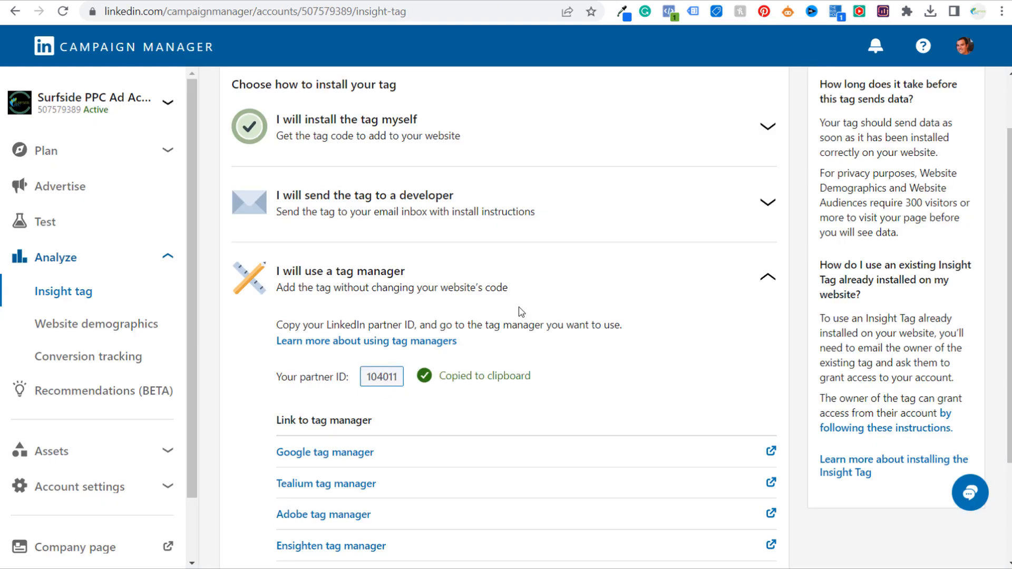
click(519, 1)
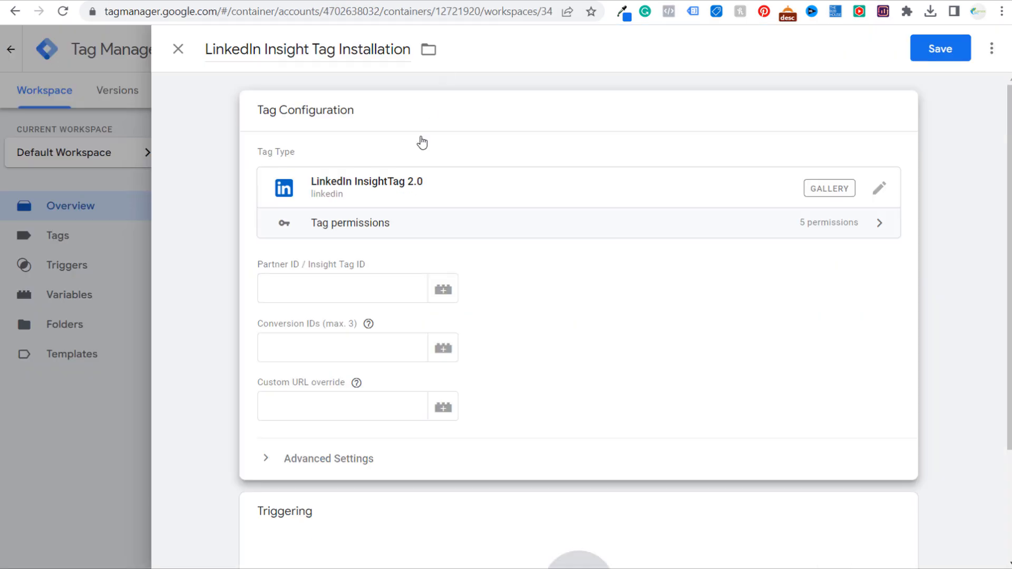
click(326, 284)
key(ctrl+v)
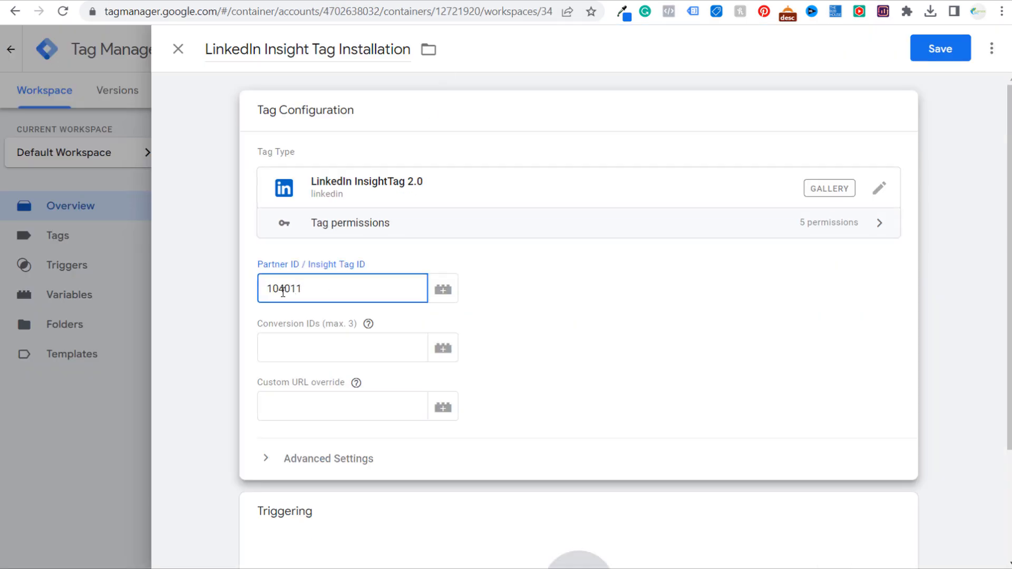
click(196, 218)
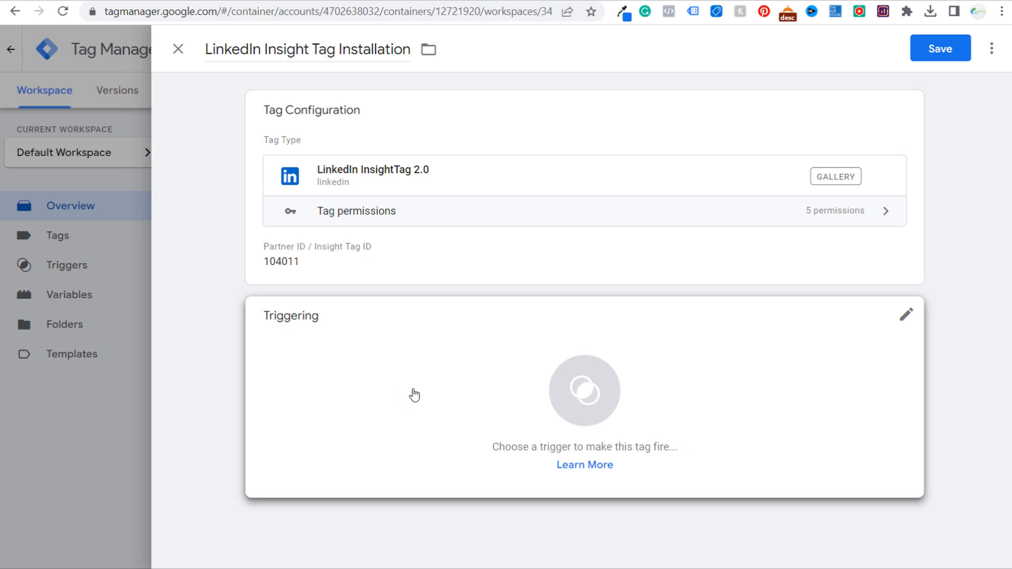
Add the All Pages page view trigger to the LinkedIn Insight Tag Installation tag and save it
click(437, 381)
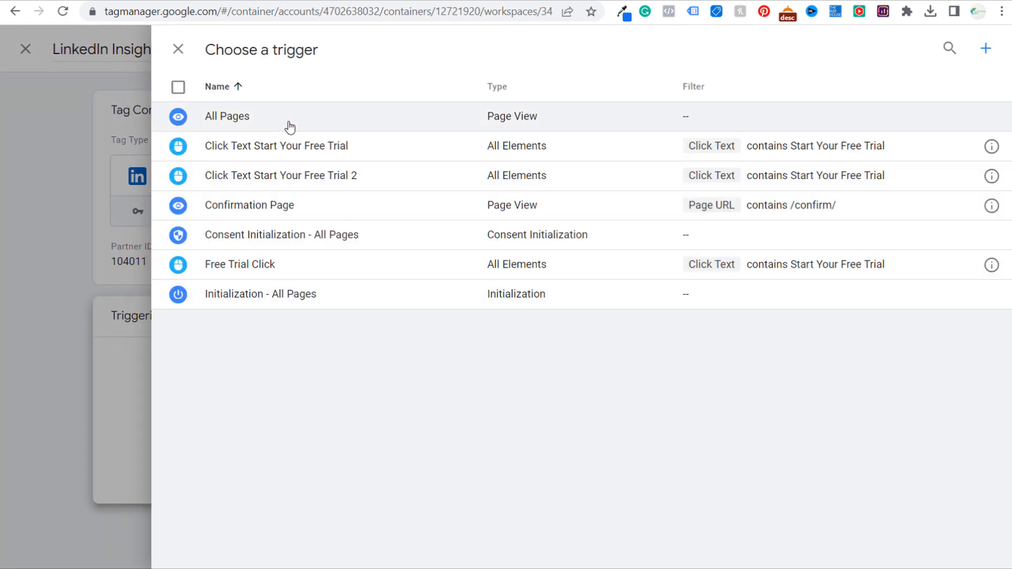
click(291, 126)
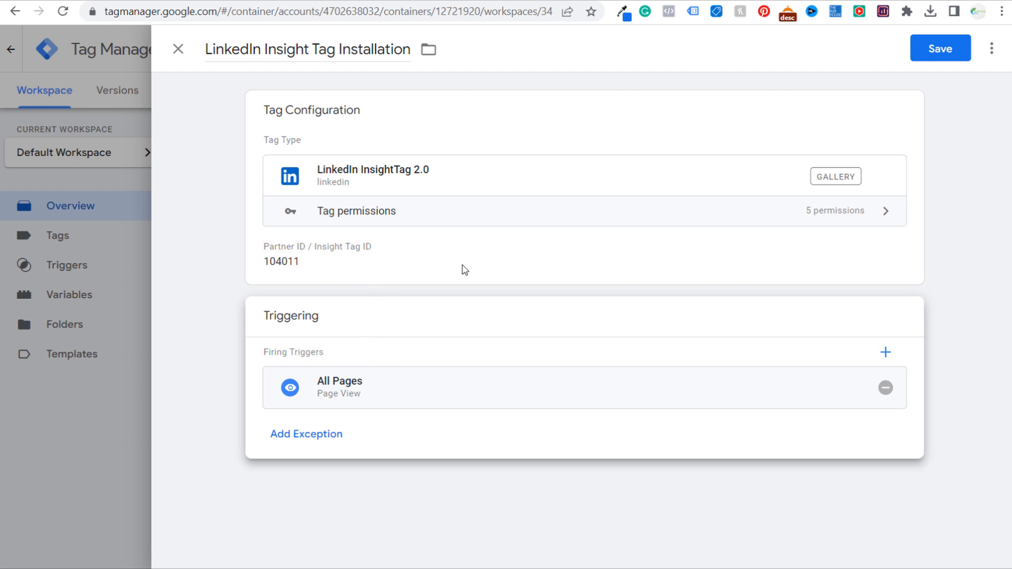
click(943, 55)
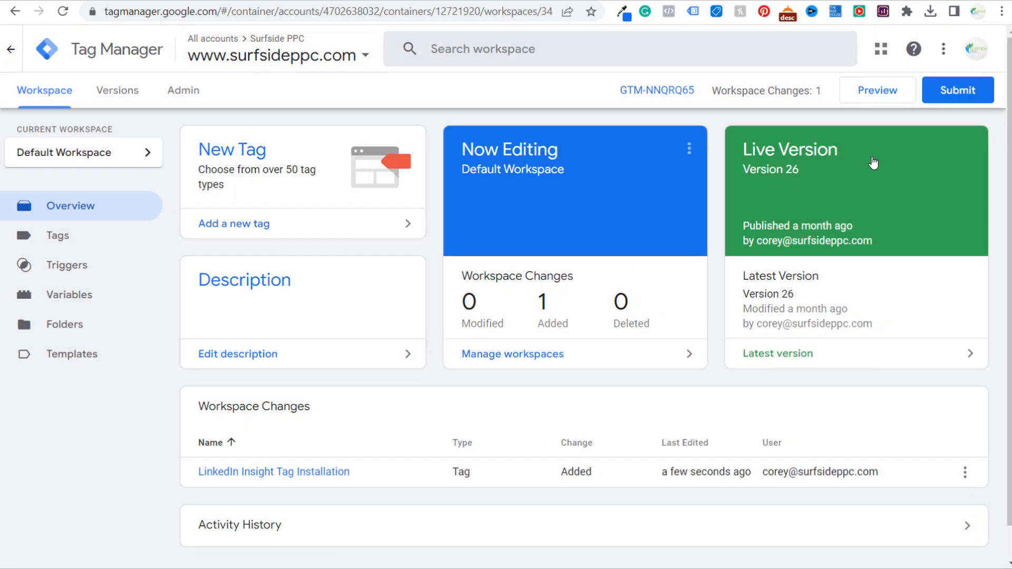
View the workspace's Submit Changes form without publishing and switch to LinkedIn Campaign Manager's conversion tracking
click(947, 88)
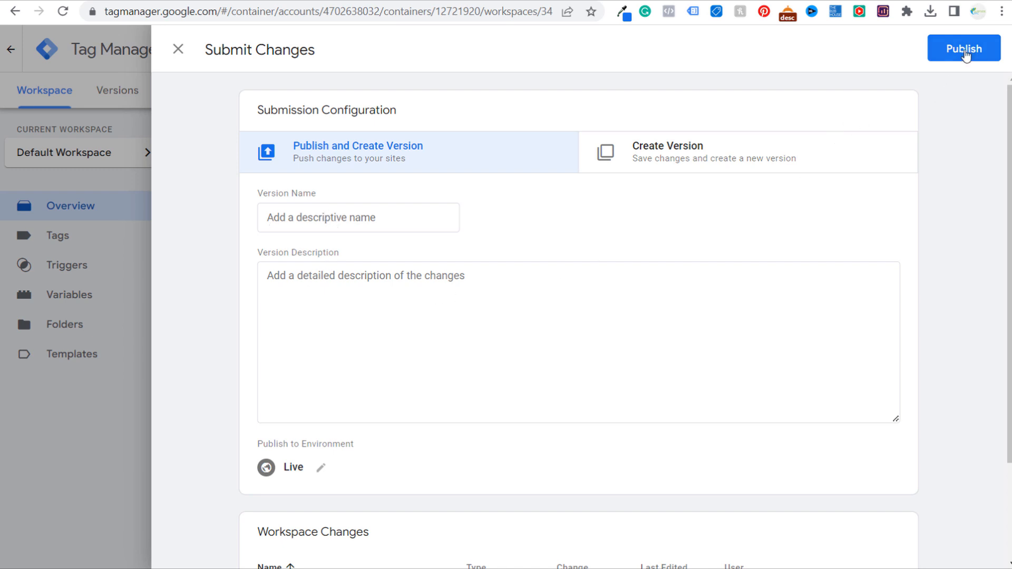
click(178, 50)
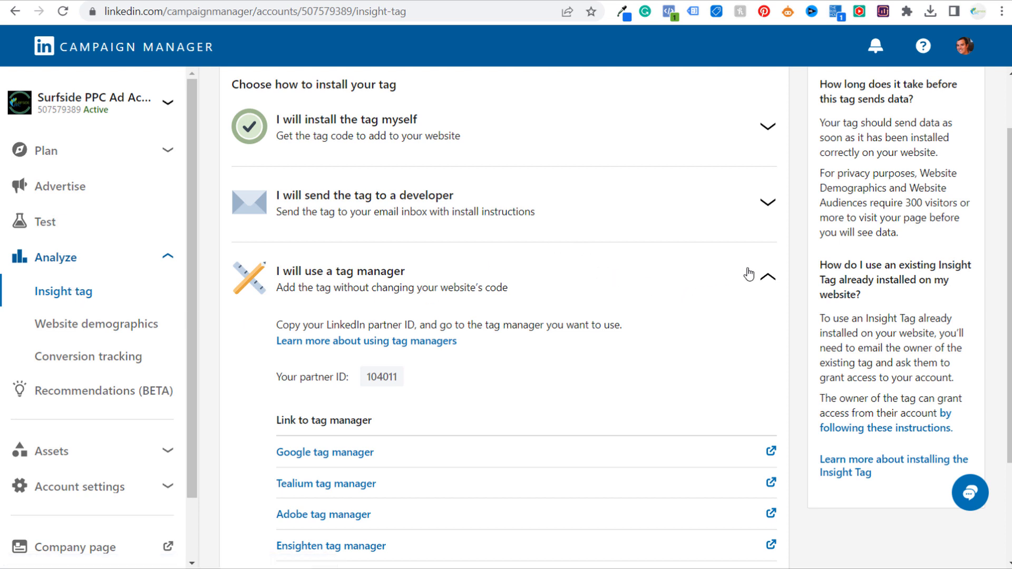
click(92, 362)
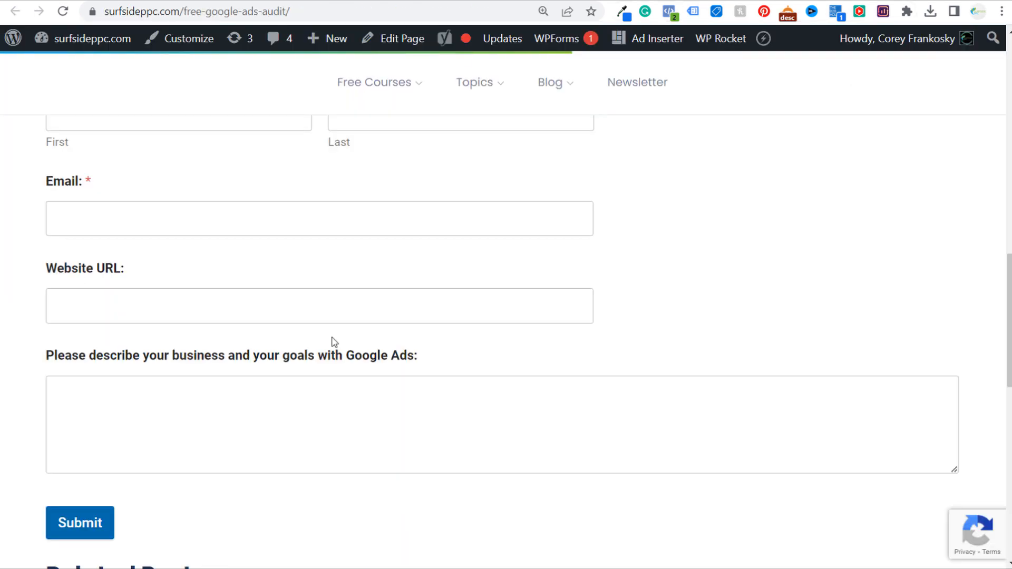
Examine the request form on the surfsideppc.com free Google Ads audit page
scroll(337, 264, up, 4)
drag(84, 145, 220, 145)
scroll(223, 203, up, 1)
scroll(232, 216, up, 2)
click(275, 279)
scroll(269, 311, down, 3)
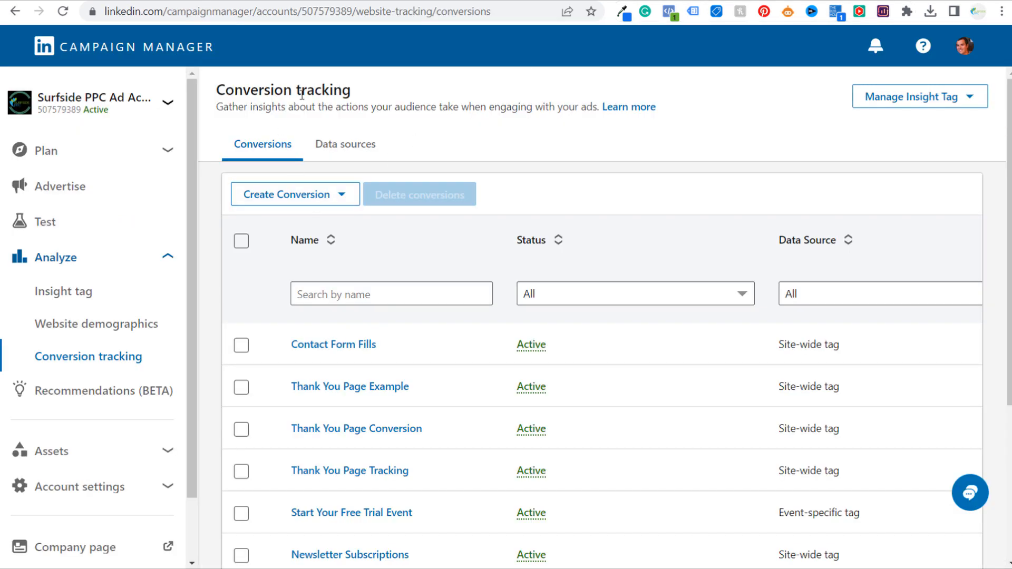
Create a new online conversion in LinkedIn Campaign Manager named "Thank You Page Example 2"
scroll(343, 345, down, 2)
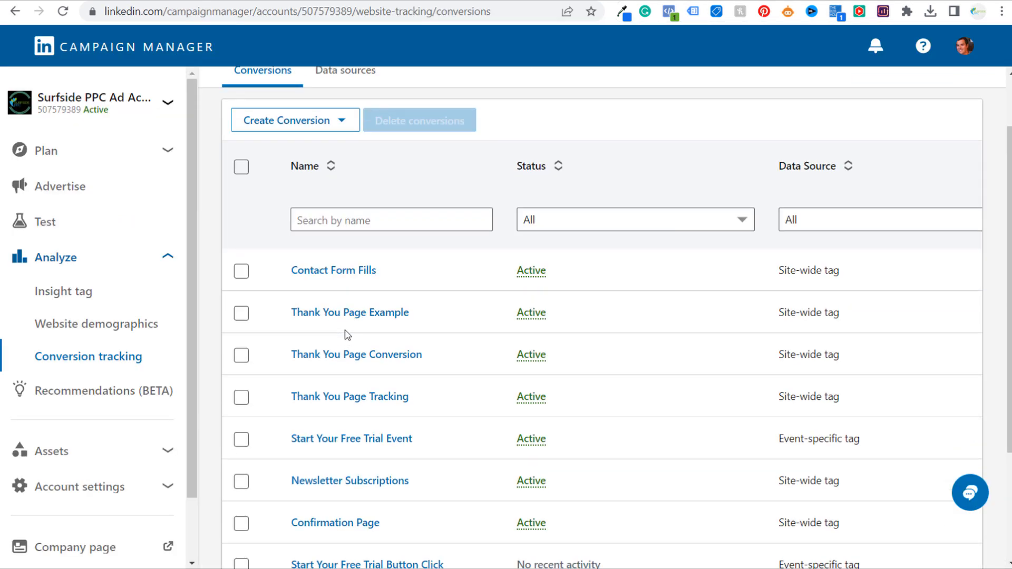
scroll(352, 300, down, 2)
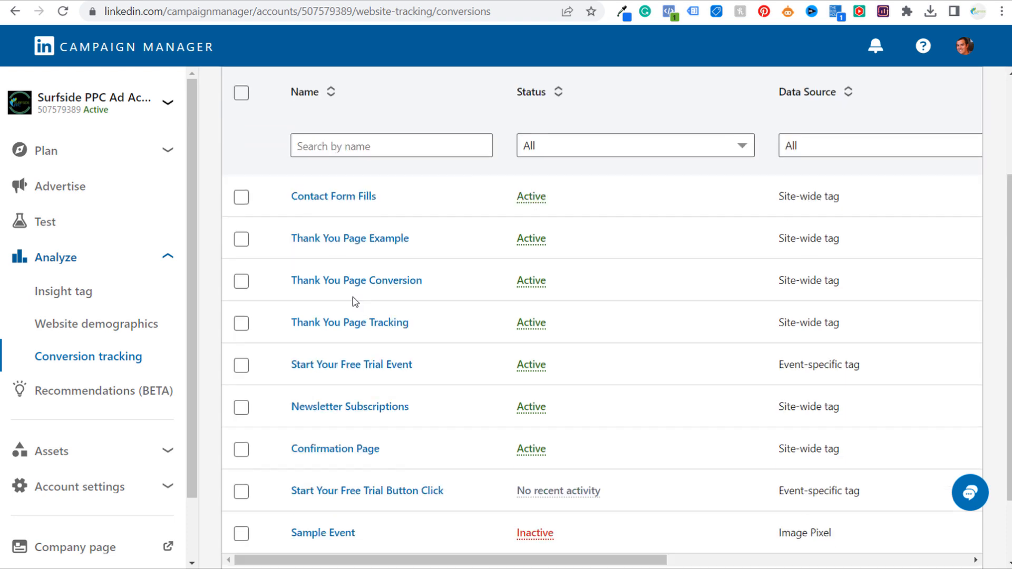
scroll(357, 314, up, 4)
click(295, 195)
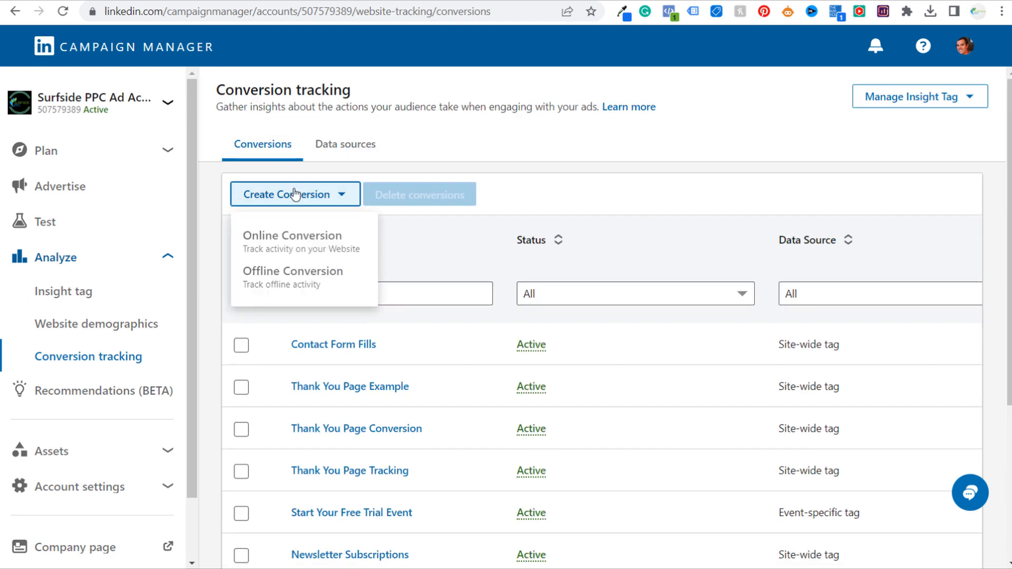
click(296, 238)
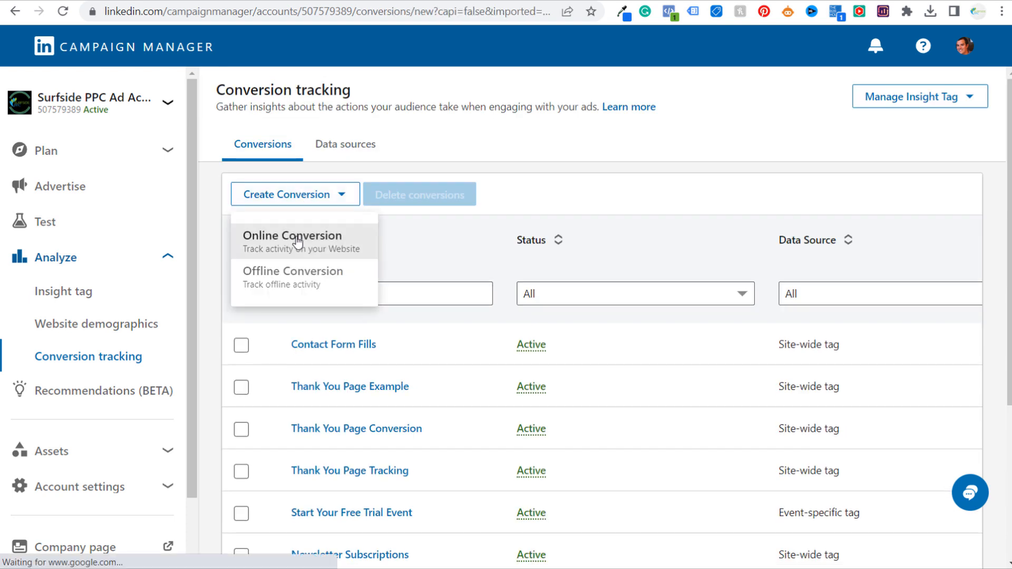
text(Thank You Page)
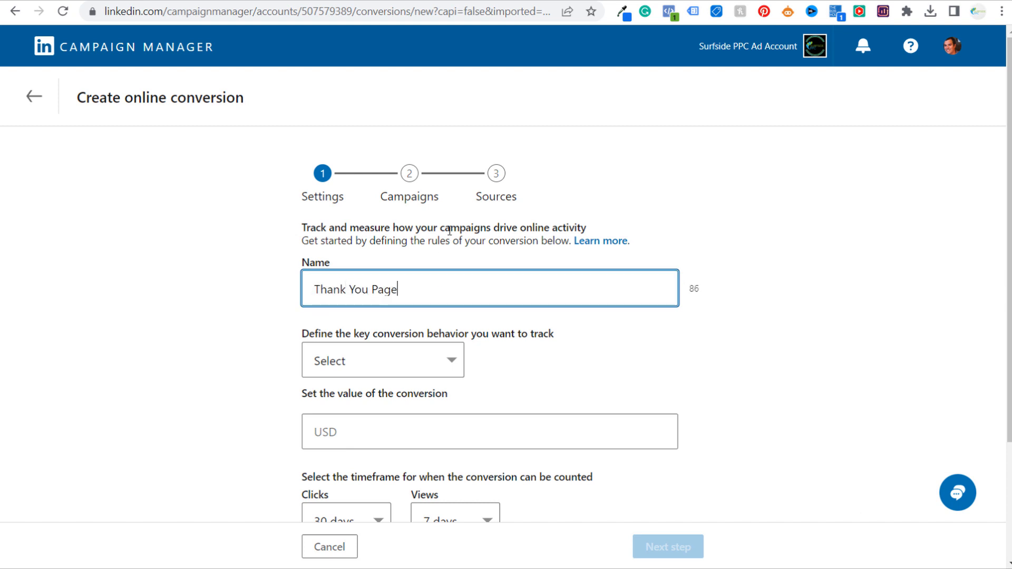
text( Example 2)
Define Lead as the key conversion behavior to track
click(452, 356)
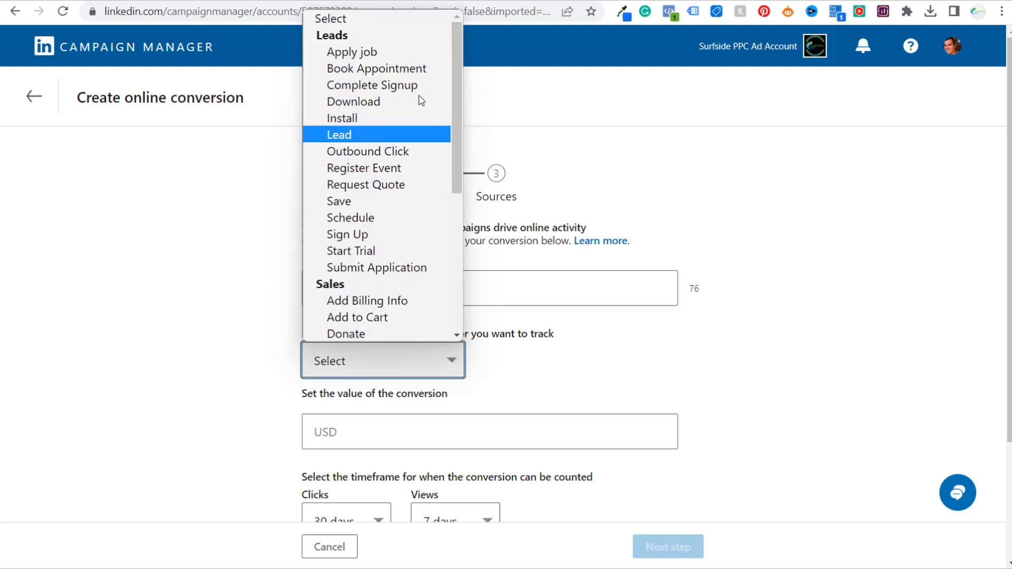
scroll(377, 158, down, 5)
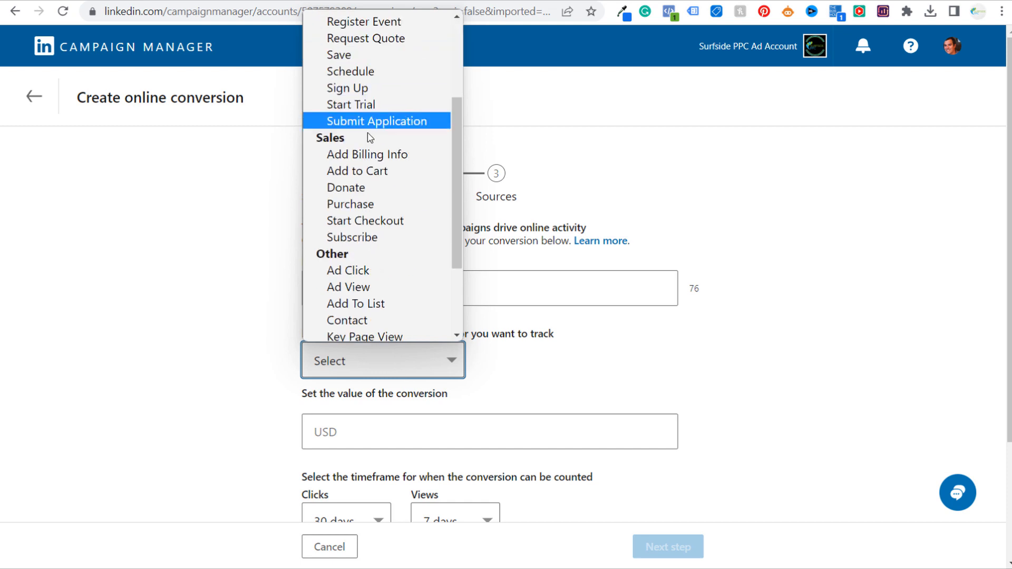
scroll(395, 279, up, 5)
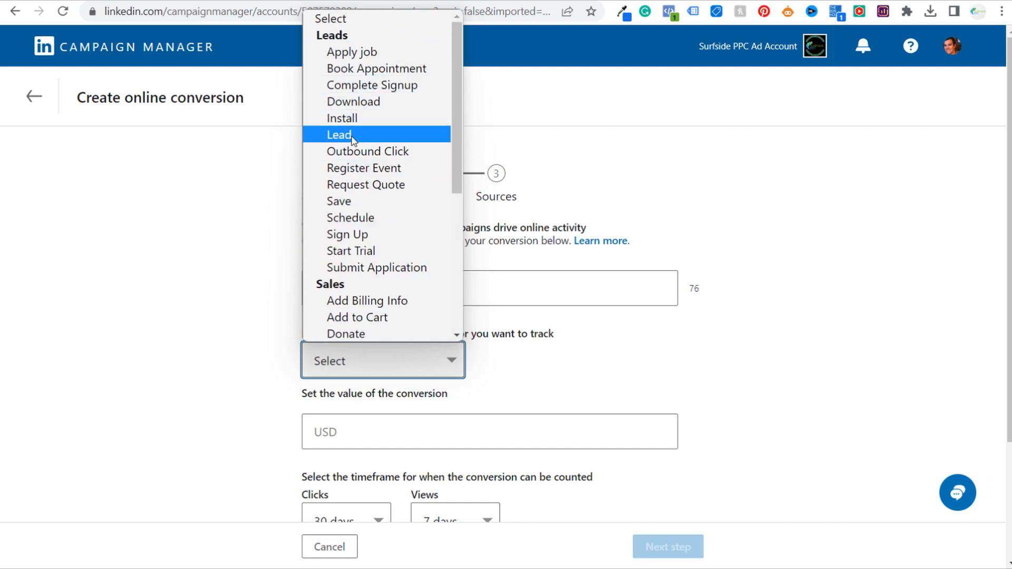
click(369, 134)
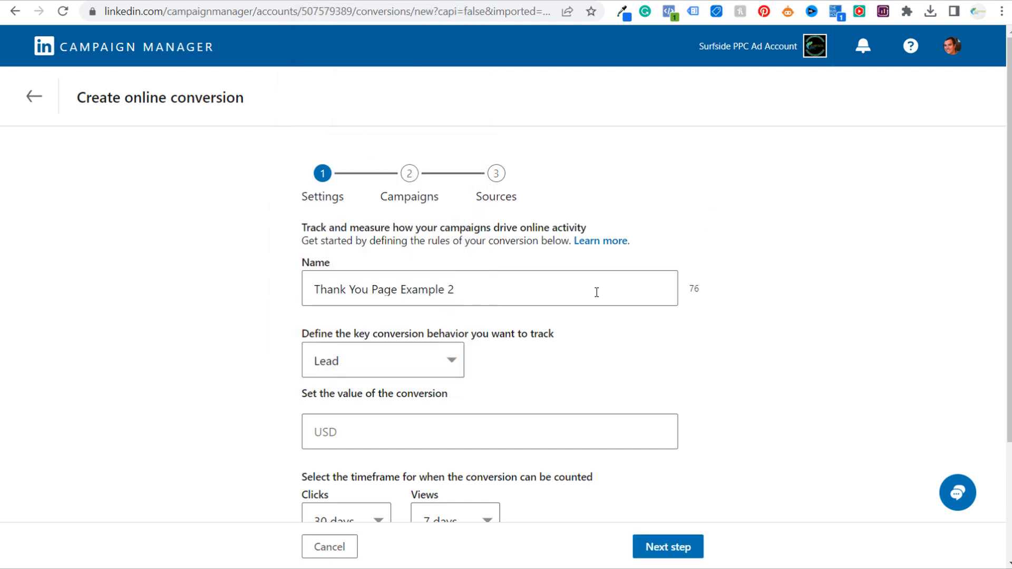
Set the value of the conversion to 1 USD
scroll(836, 276, down, 3)
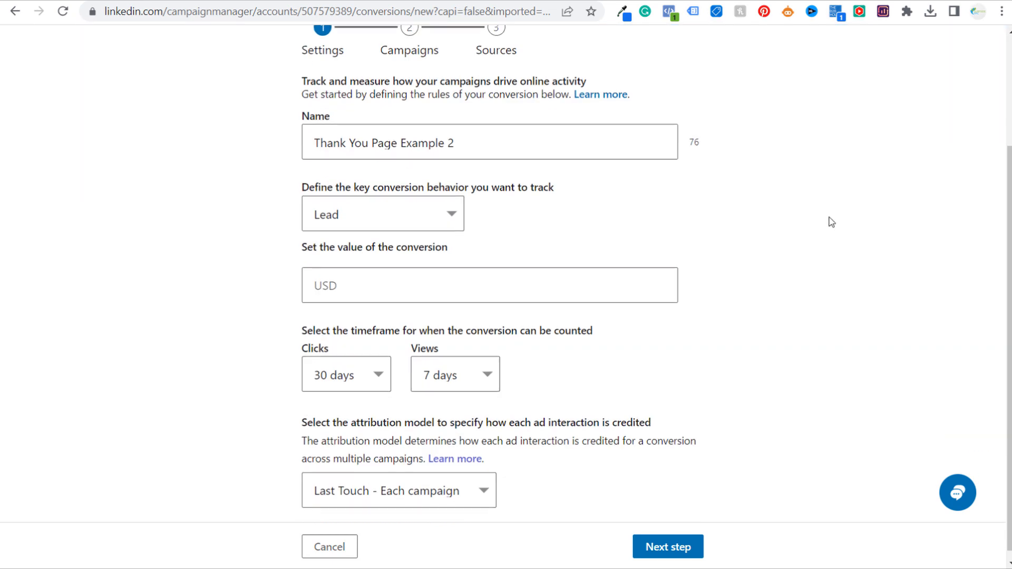
click(397, 286)
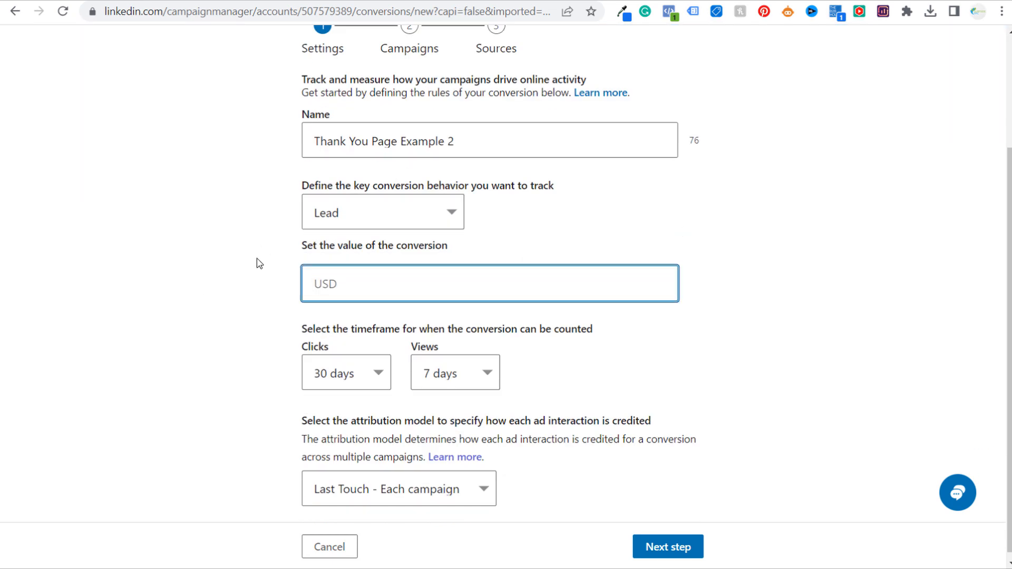
text(1)
click(266, 299)
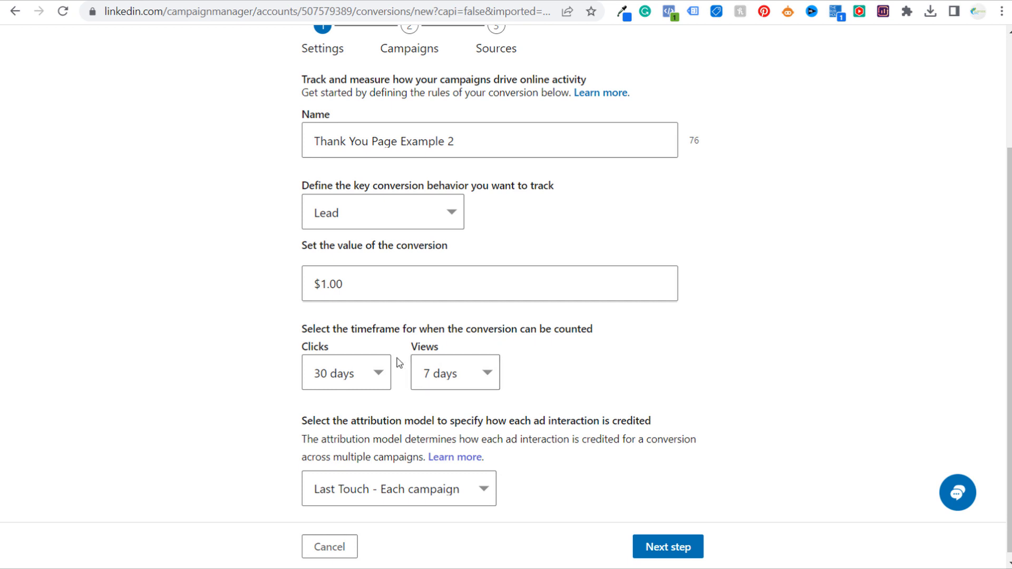
Try a 90-day click timeframe for the conversion and set it back to 30 days
click(379, 375)
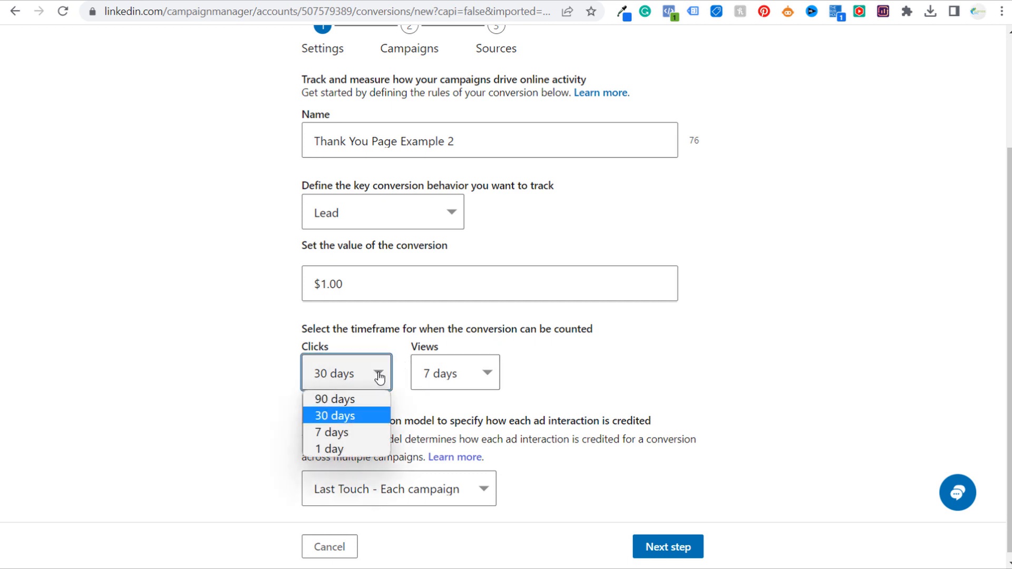
click(363, 404)
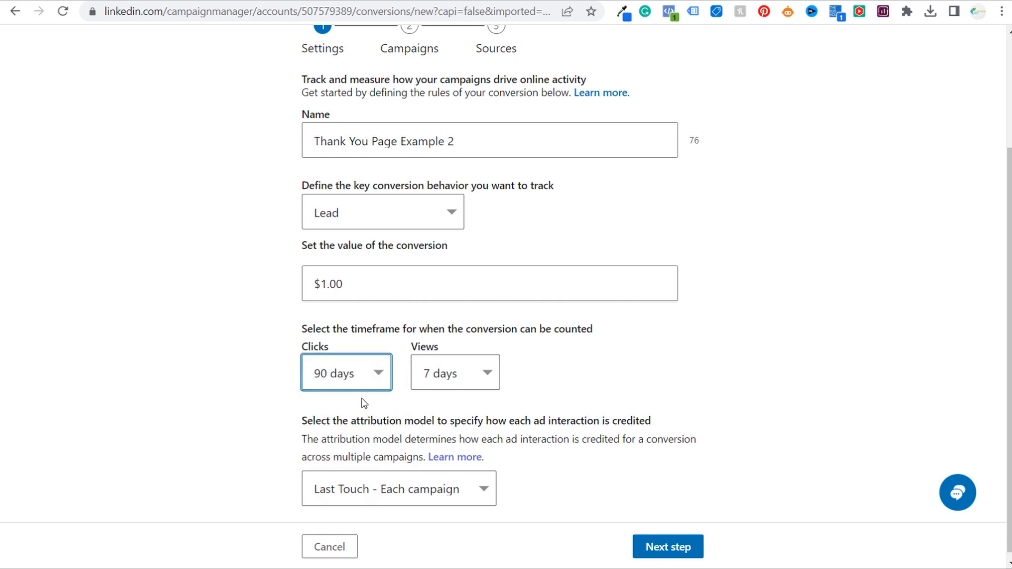
click(379, 375)
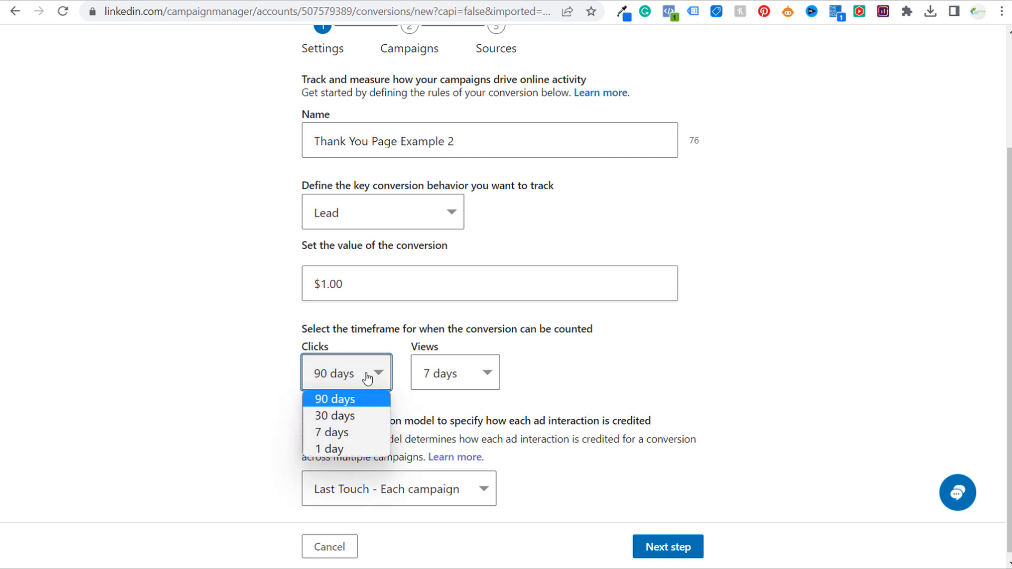
click(324, 415)
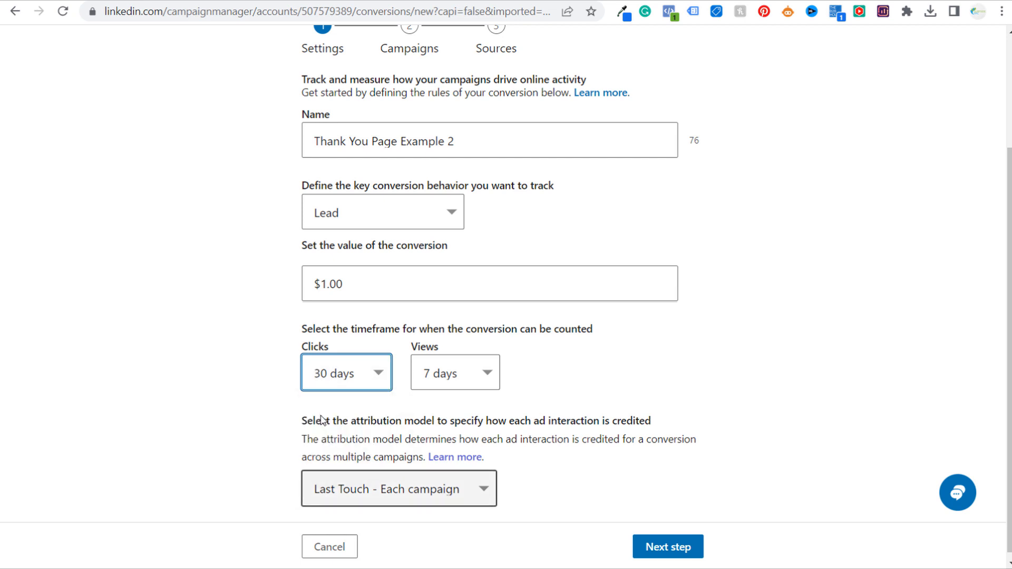
click(335, 382)
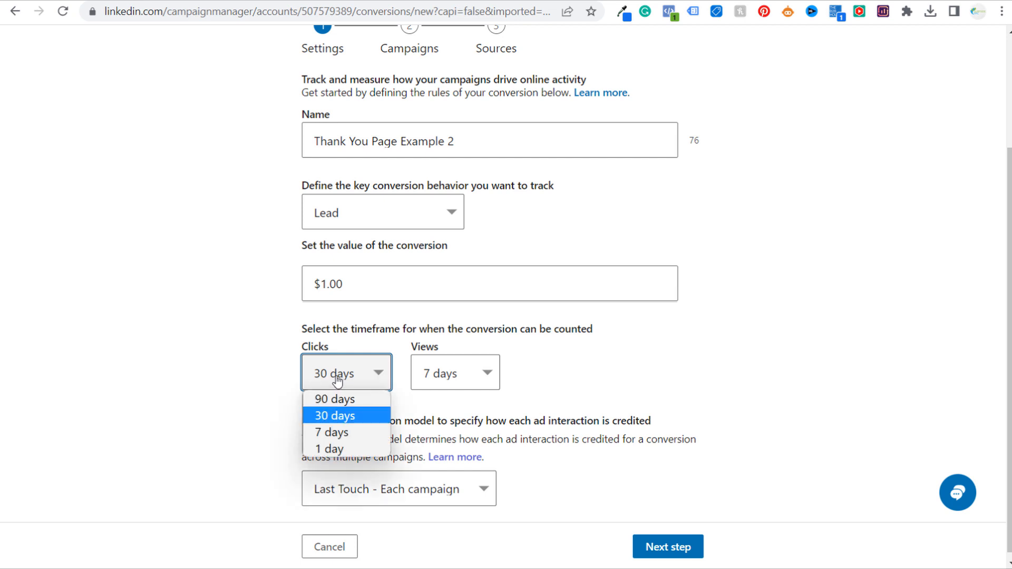
click(341, 416)
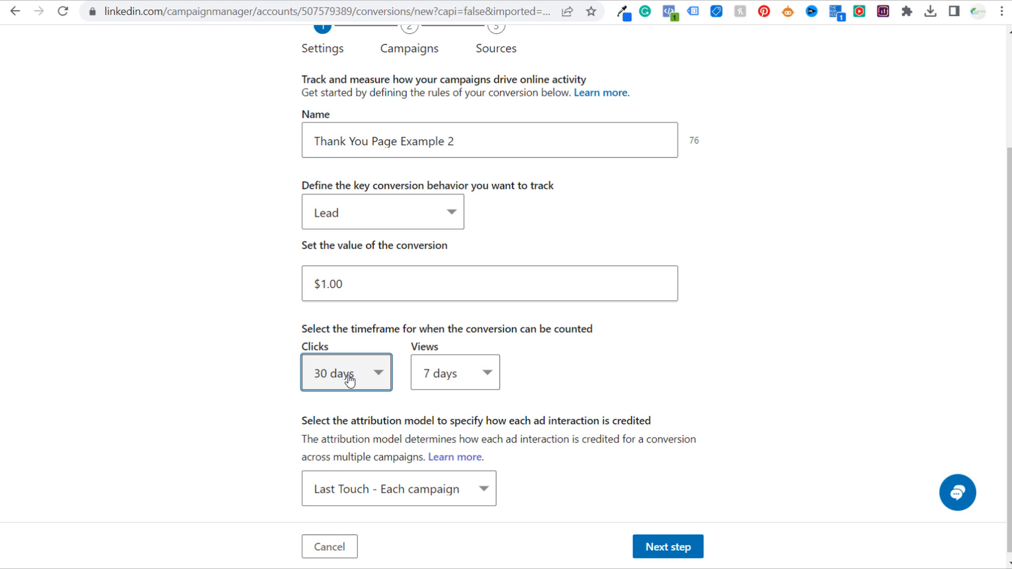
Set the conversion's counting timeframe to 90 days for clicks and 30 days for views
click(349, 378)
click(342, 402)
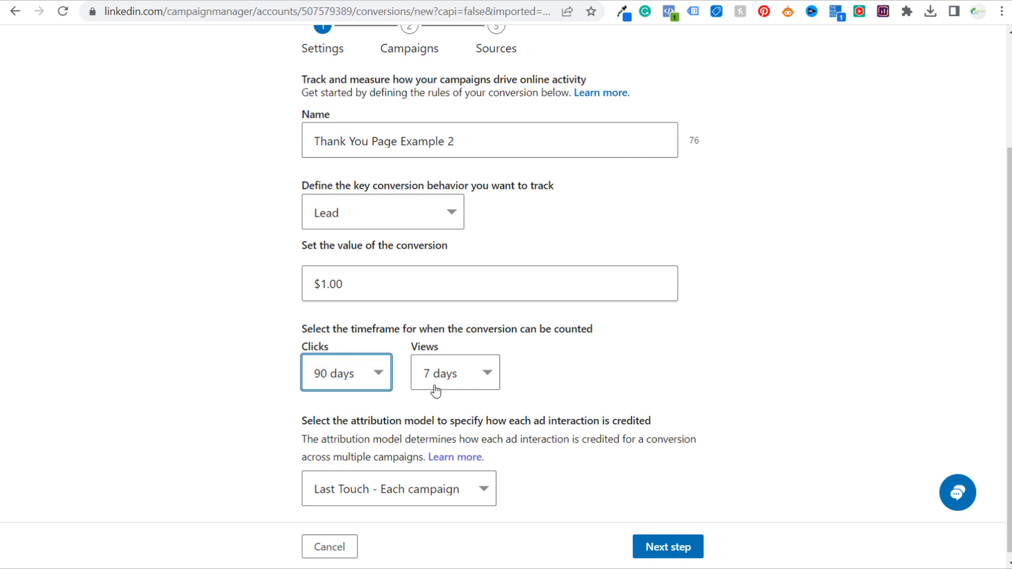
click(478, 375)
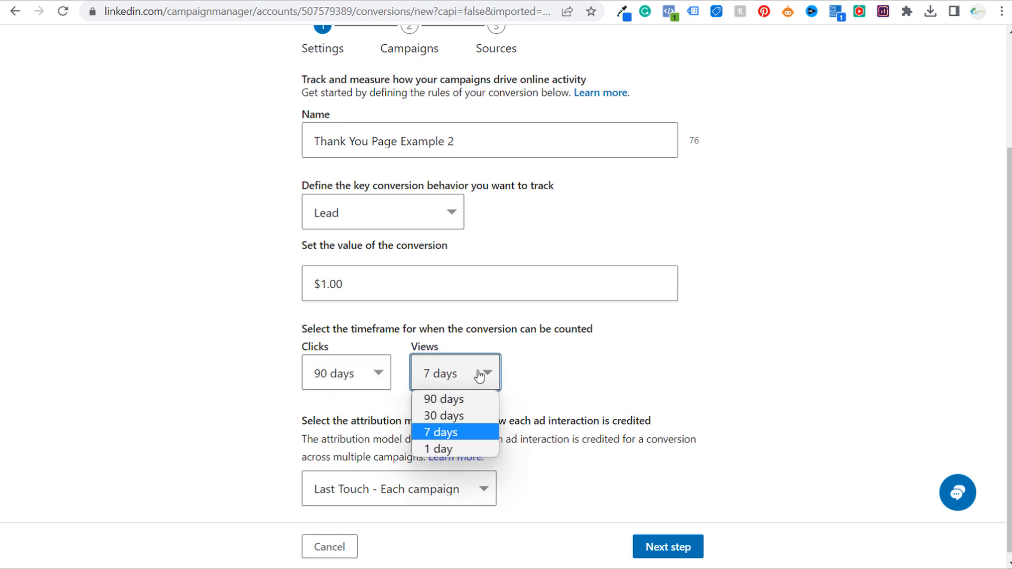
click(461, 417)
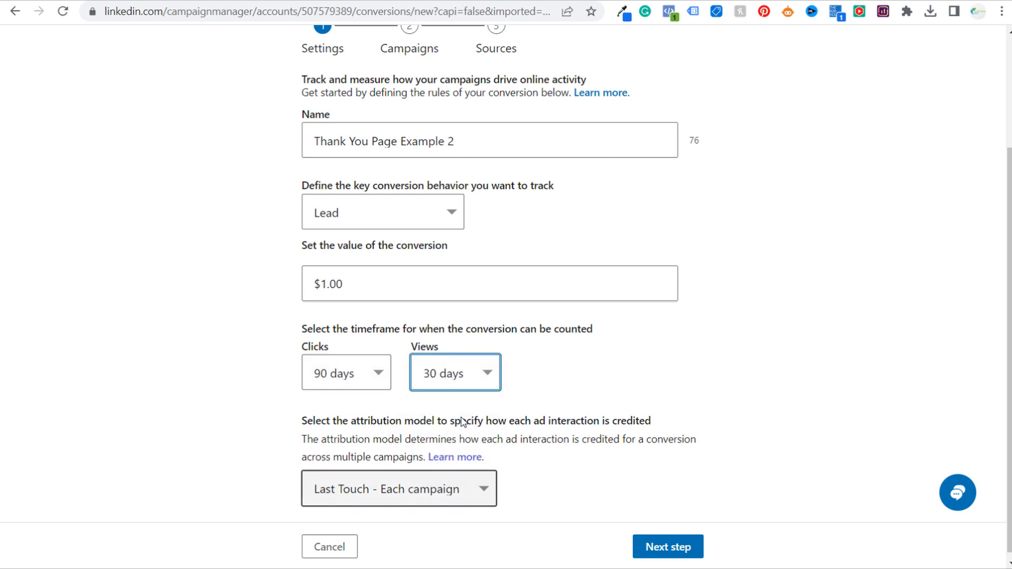
click(470, 377)
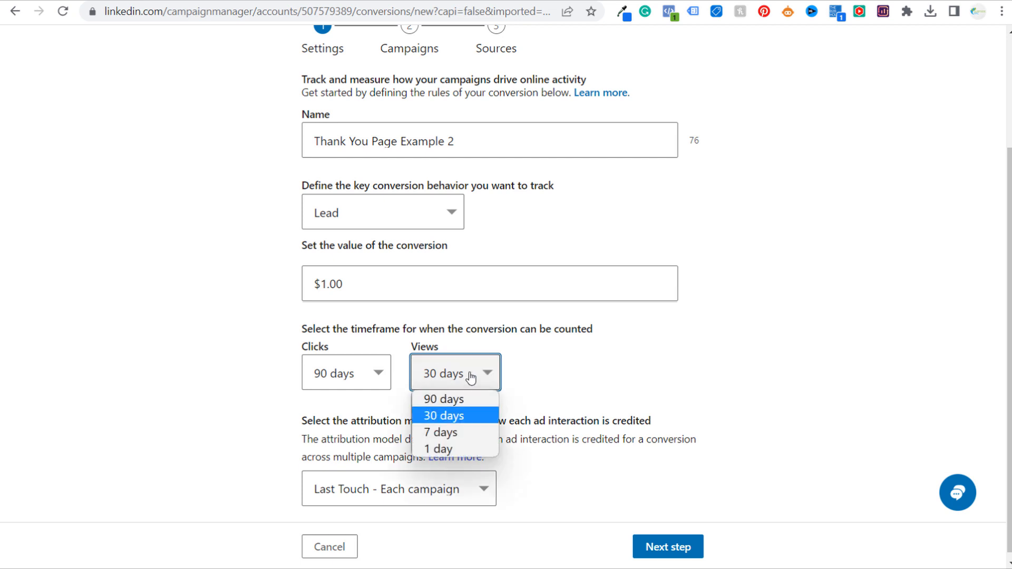
click(461, 417)
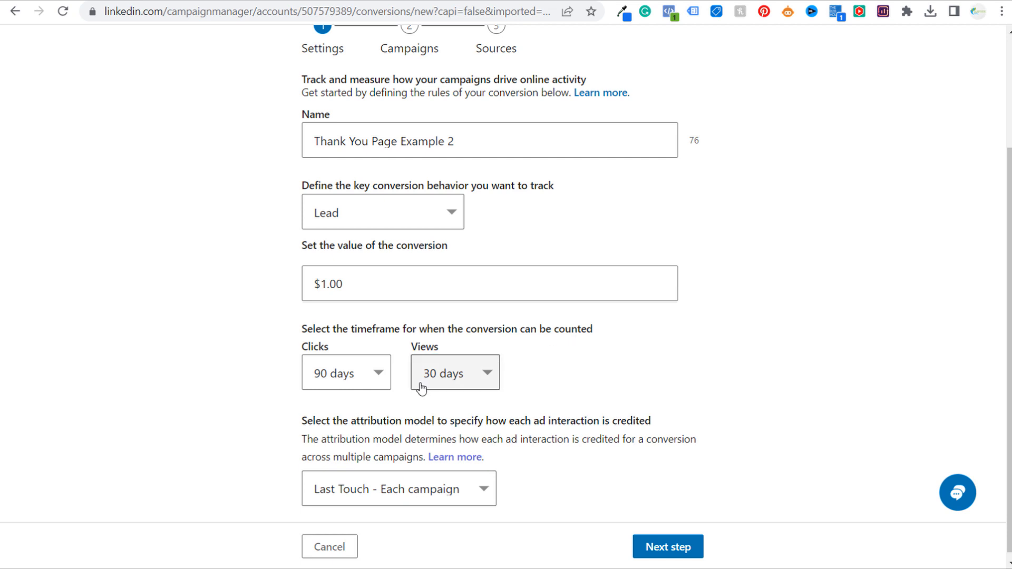
Keep Last Touch - Each campaign as the conversion's attribution model
click(348, 387)
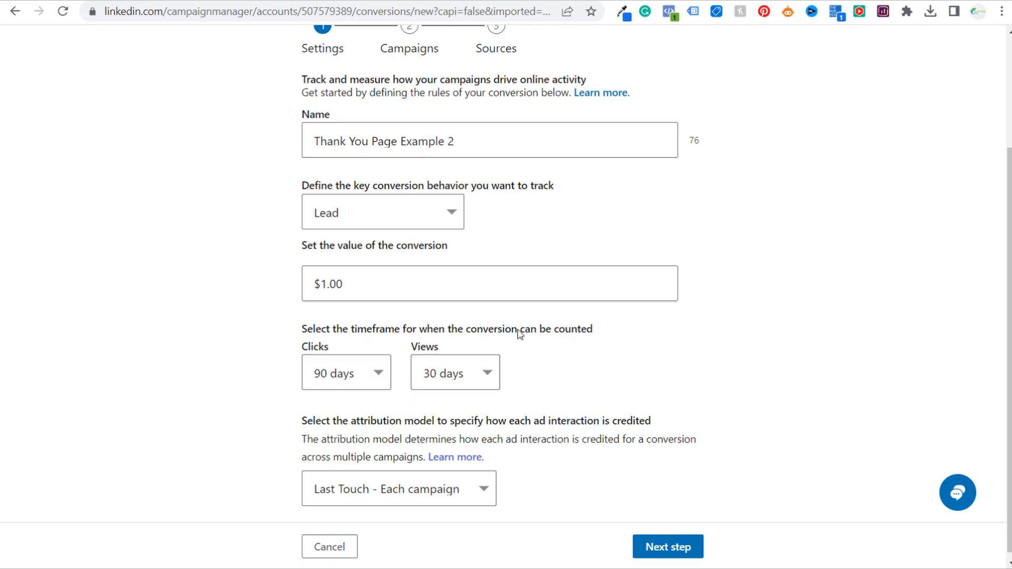
scroll(630, 327, down, 1)
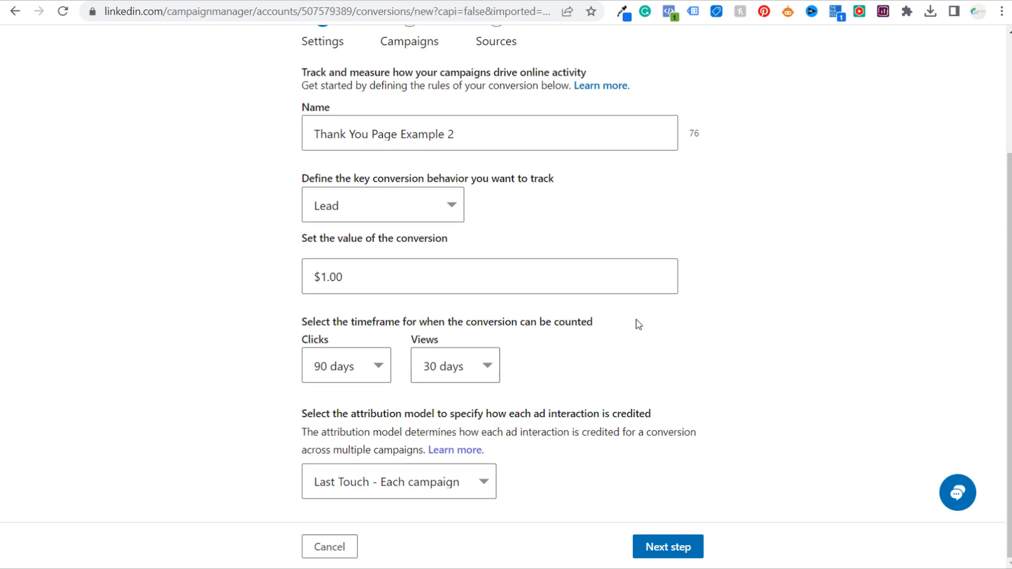
drag(302, 416, 592, 420)
click(656, 420)
click(476, 483)
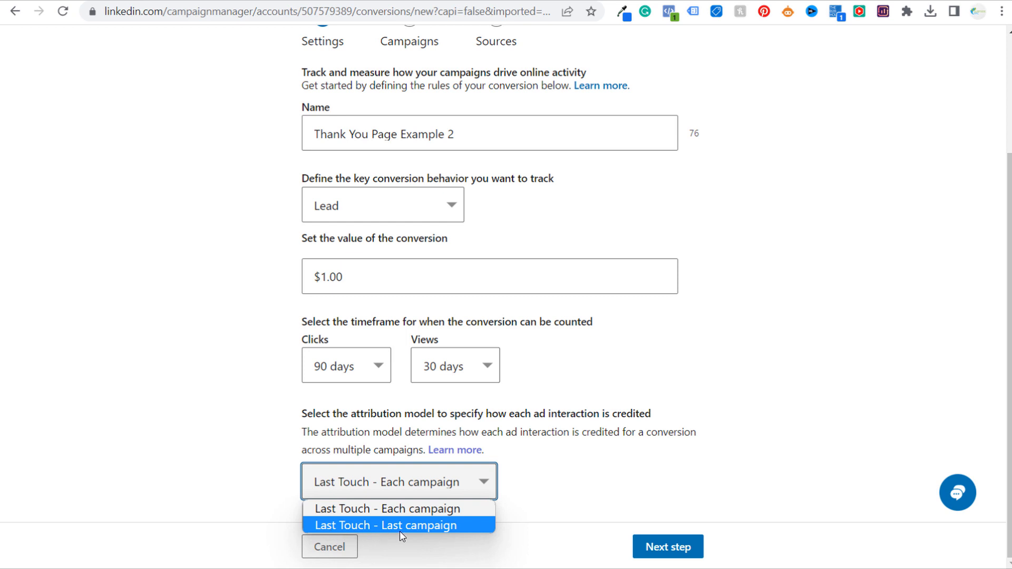
click(384, 510)
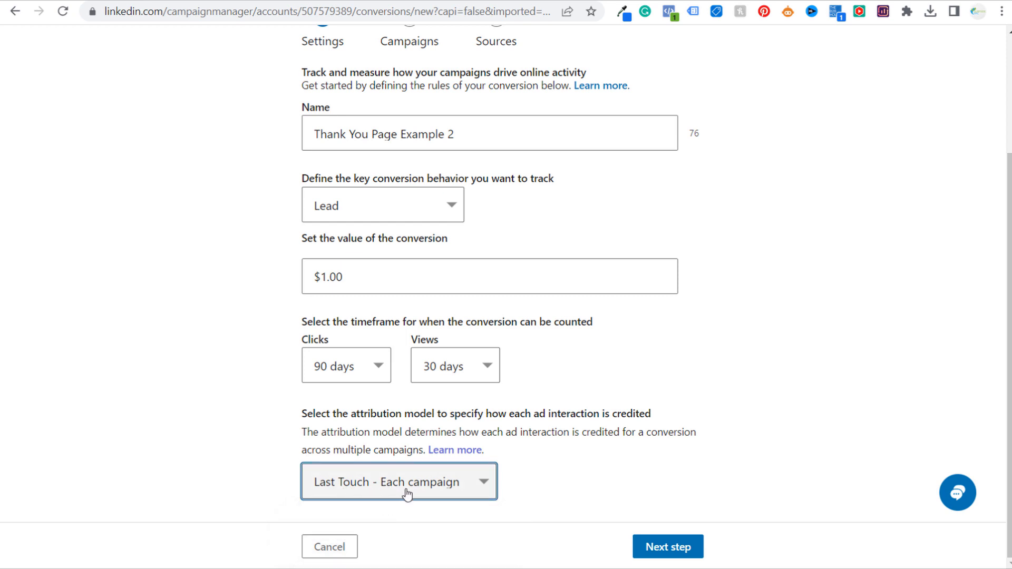
Continue through the campaign selection to the Sources stage without choosing any campaigns for the conversion
click(658, 546)
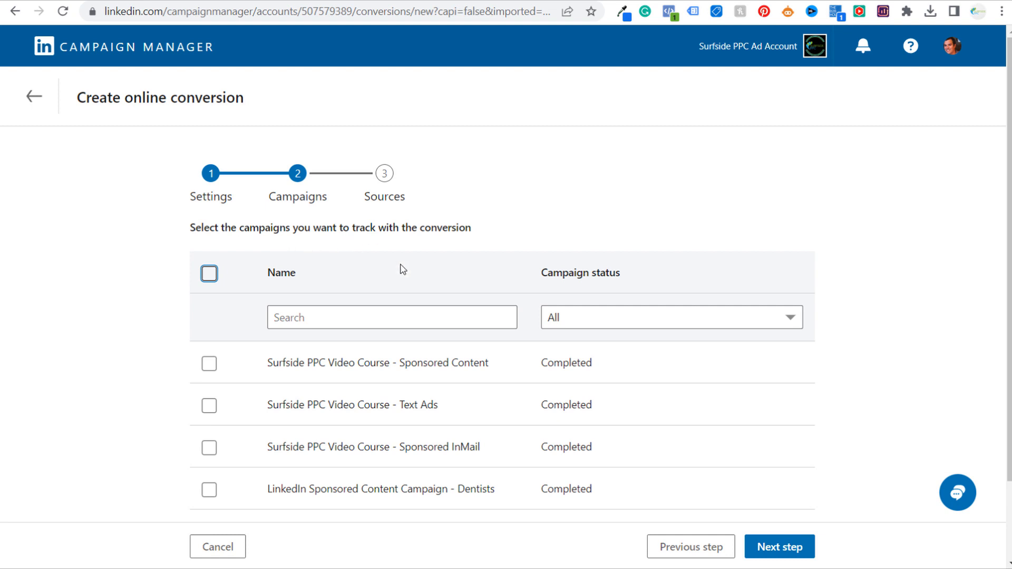
scroll(508, 428, down, 2)
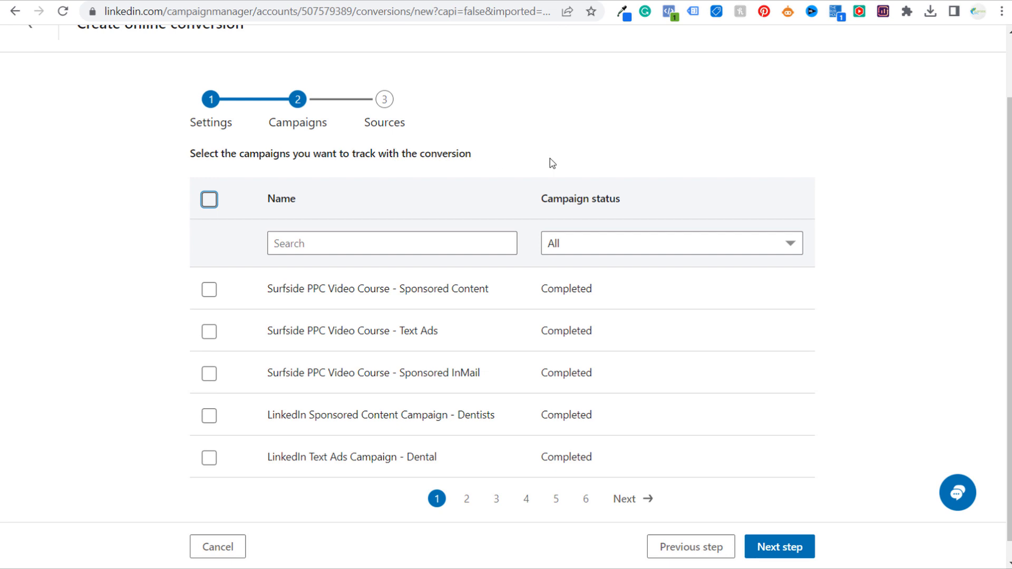
click(775, 555)
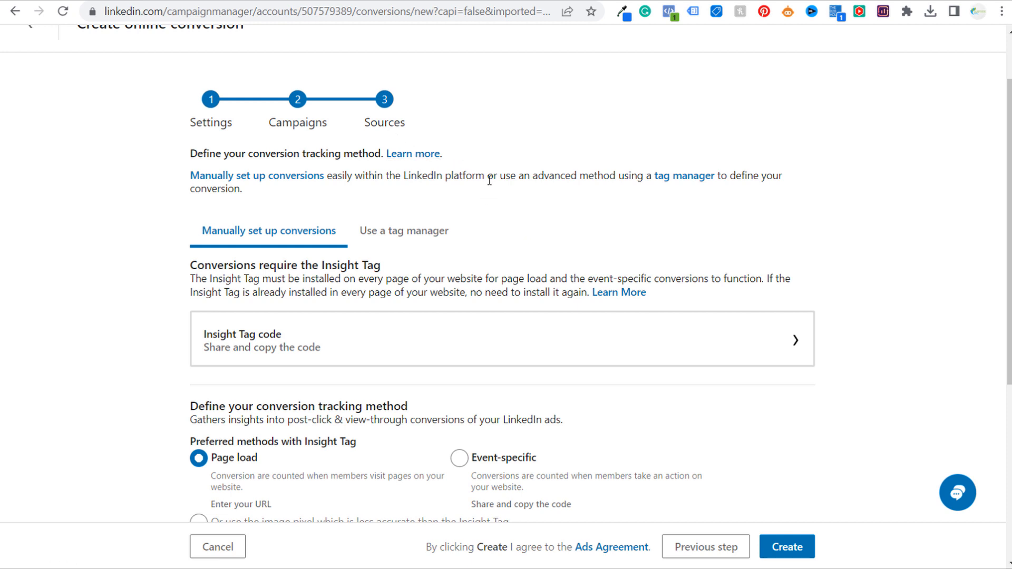
Switch to the WordPress Header and Footer settings and review the code sections for the head, body and footer
scroll(491, 180, down, 1)
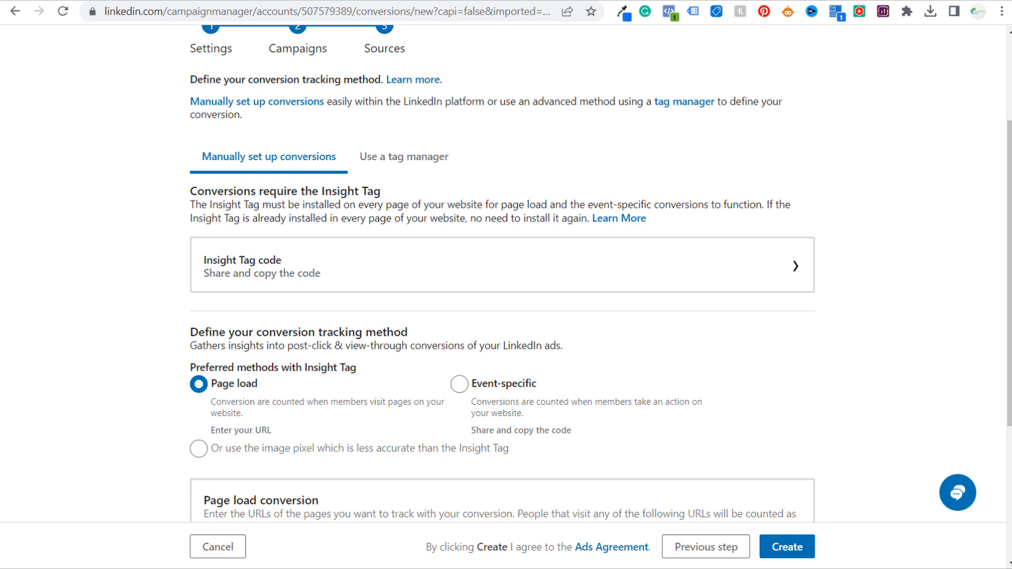
click(525, 0)
scroll(452, 140, up, 10)
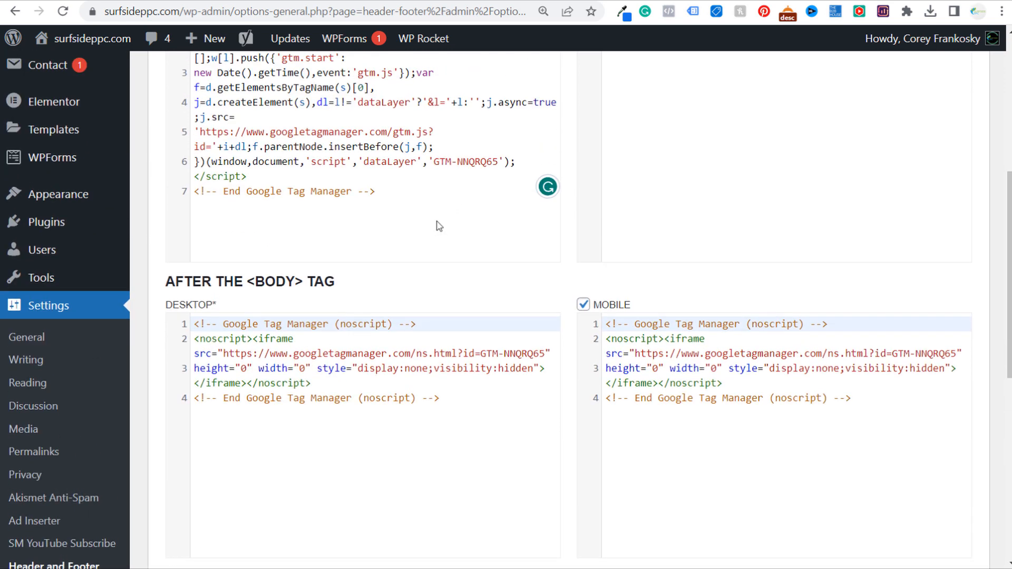
scroll(437, 221, up, 1)
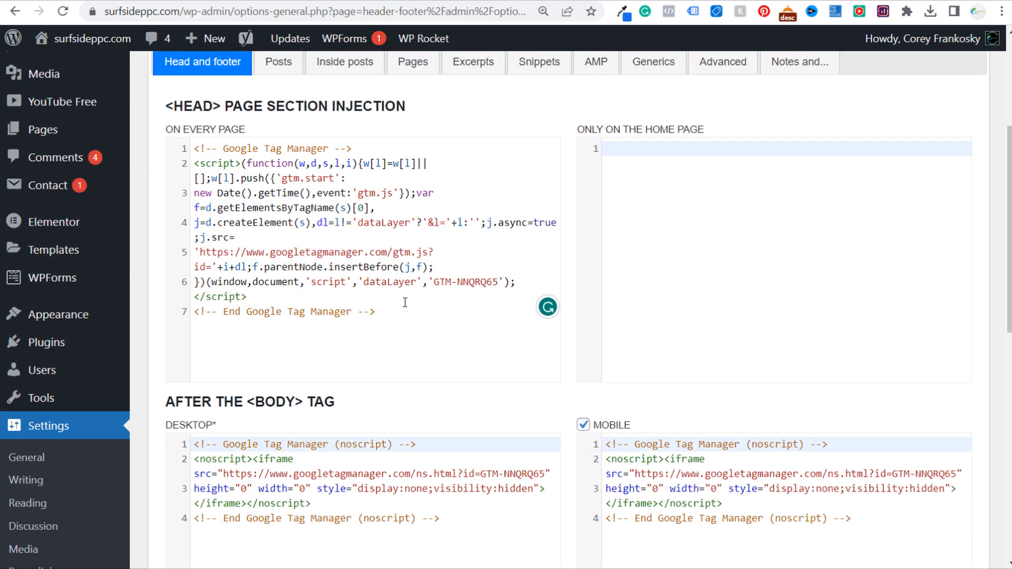
scroll(419, 318, down, 7)
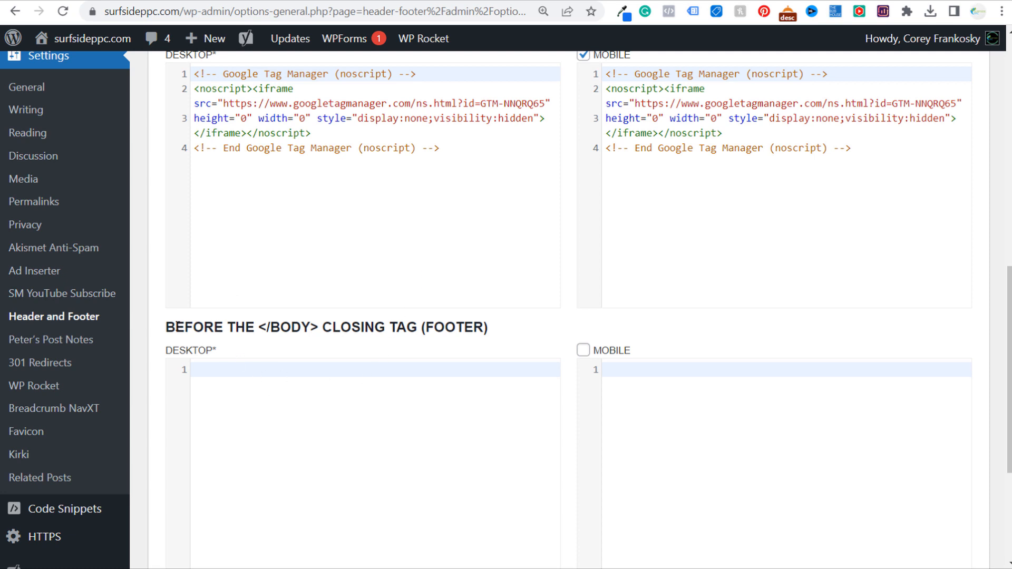
drag(167, 327, 334, 324)
click(368, 323)
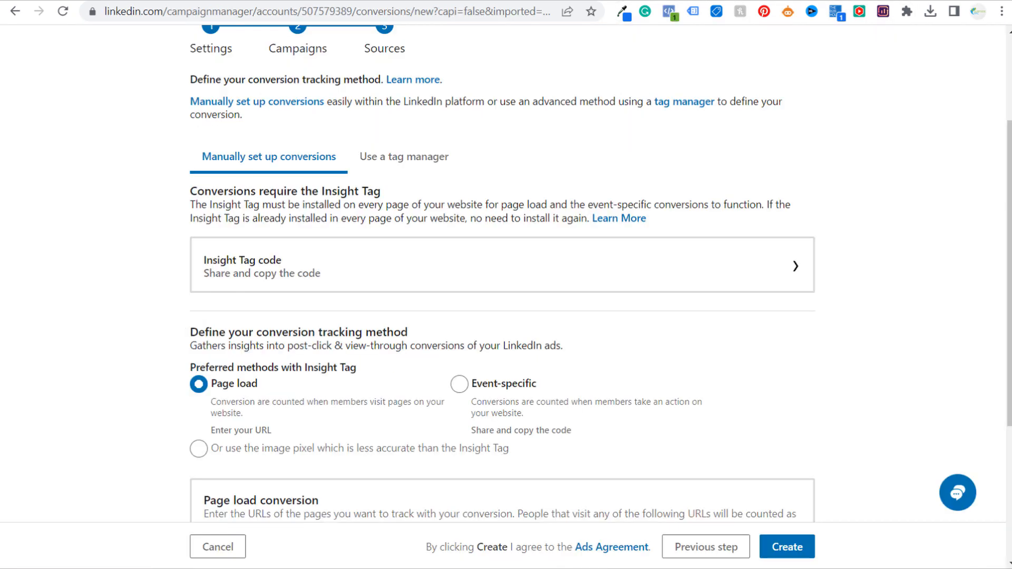
Return to the LinkedIn conversion, choose the tag manager setup, and review its supported managers, Partner ID and tracking methods
click(703, 0)
click(390, 159)
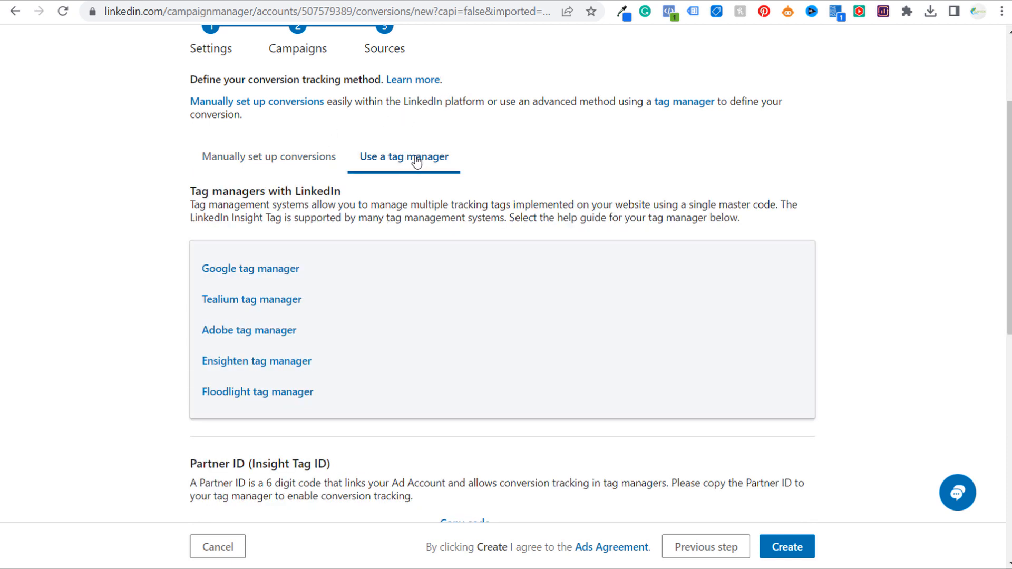
scroll(393, 241, down, 4)
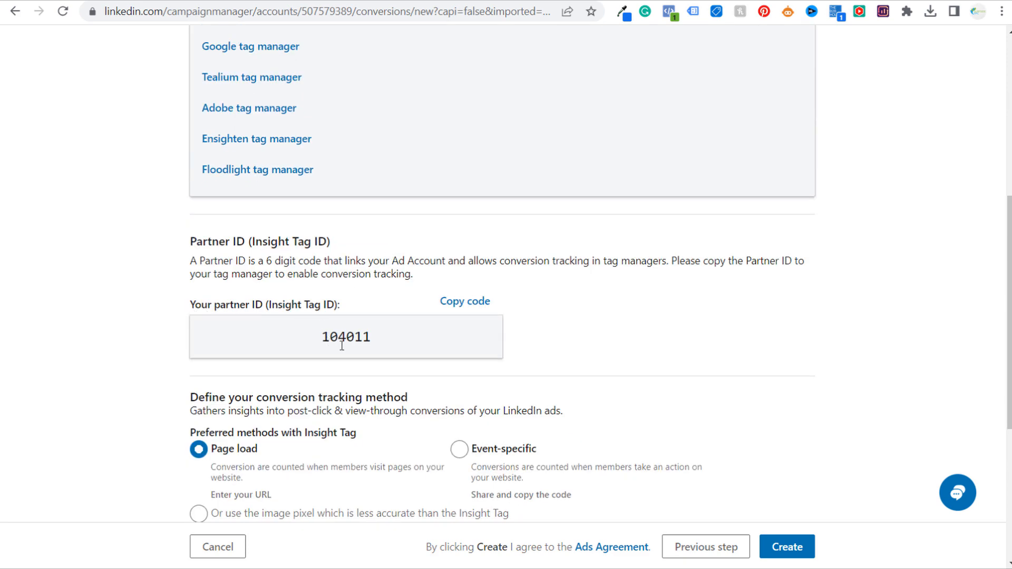
scroll(710, 230, down, 4)
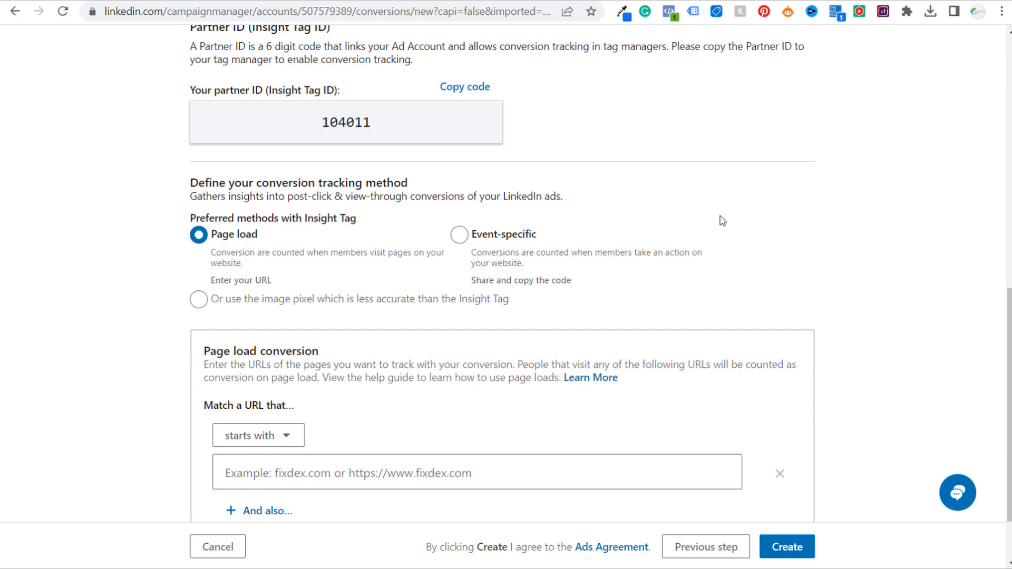
drag(204, 213, 363, 212)
click(245, 202)
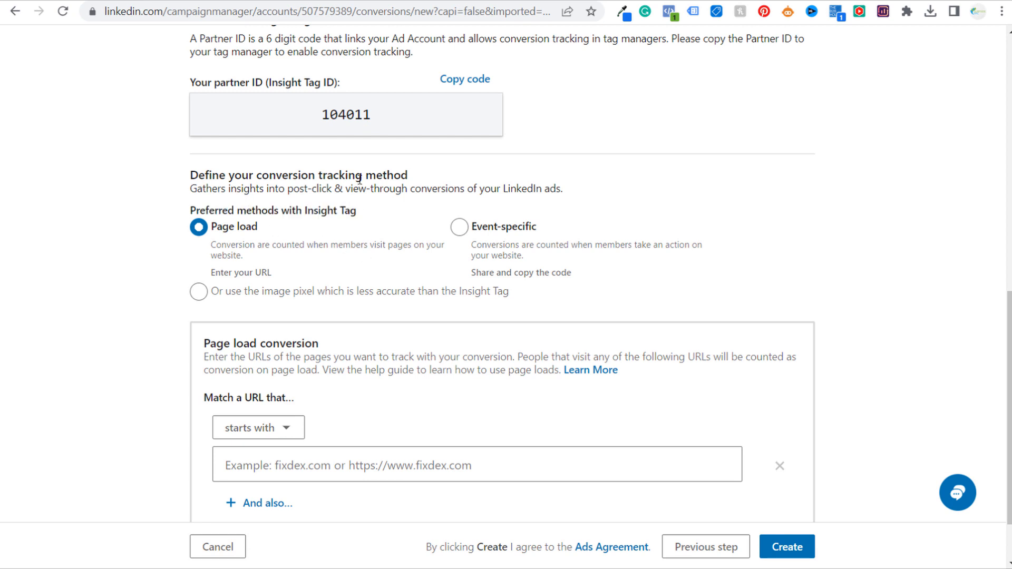
scroll(322, 157, up, 5)
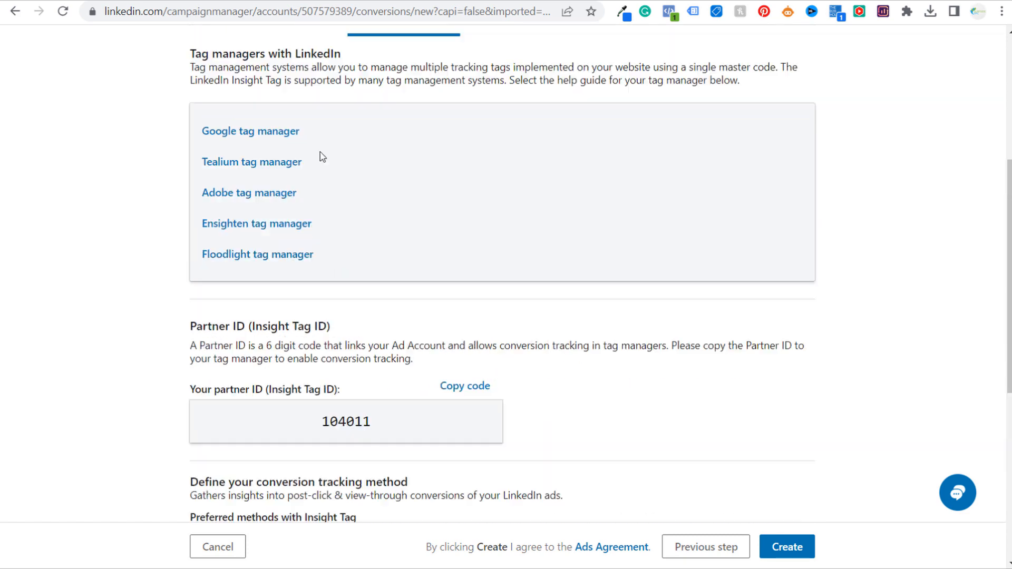
scroll(322, 157, up, 2)
scroll(363, 217, down, 2)
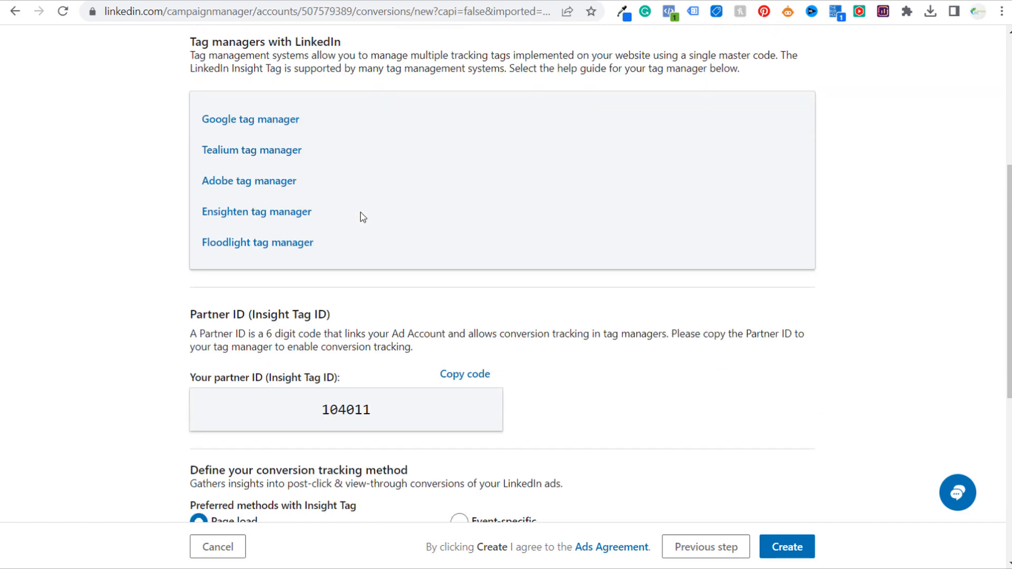
scroll(363, 217, down, 5)
drag(196, 210, 318, 209)
click(351, 210)
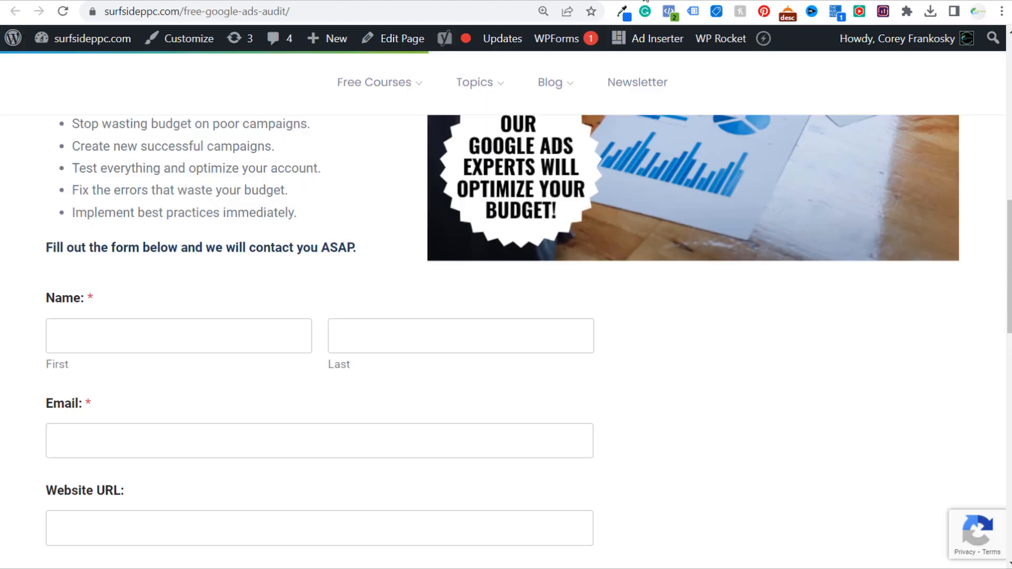
Review the contact form on the free Google Ads audit page and its thank-you page on surfsideppc.com
scroll(379, 199, down, 3)
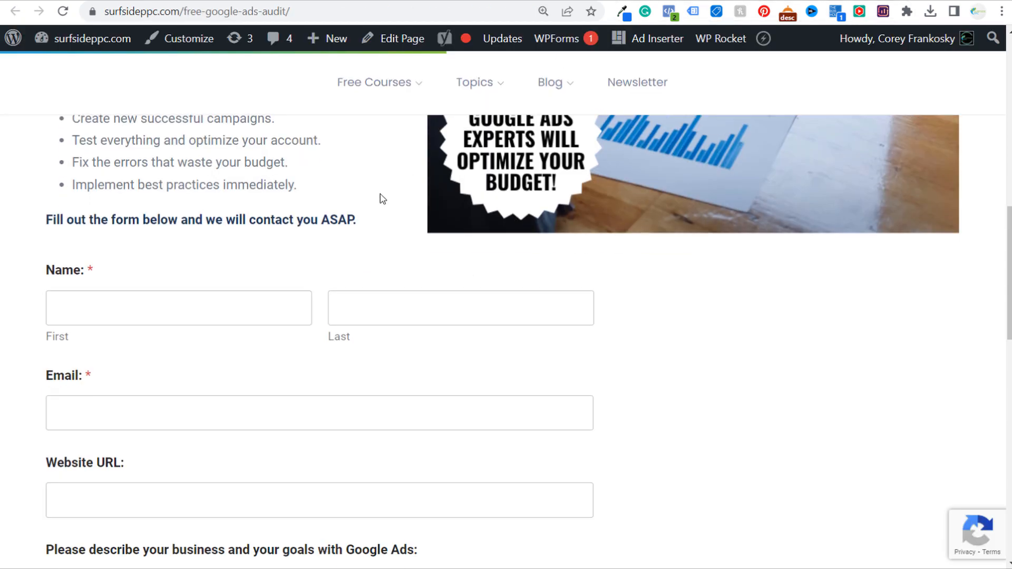
scroll(337, 195, down, 1)
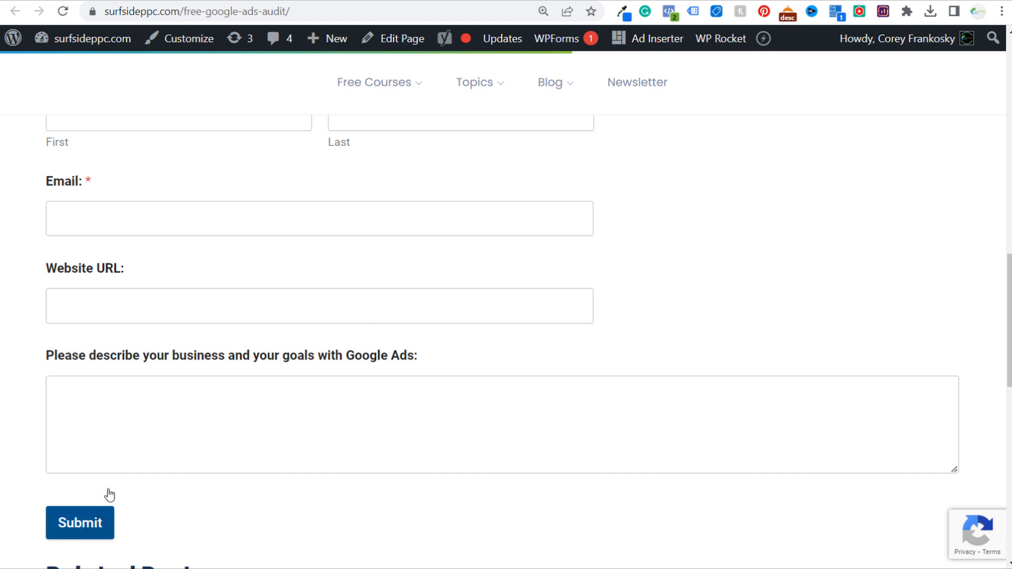
mouse_move(450, 74)
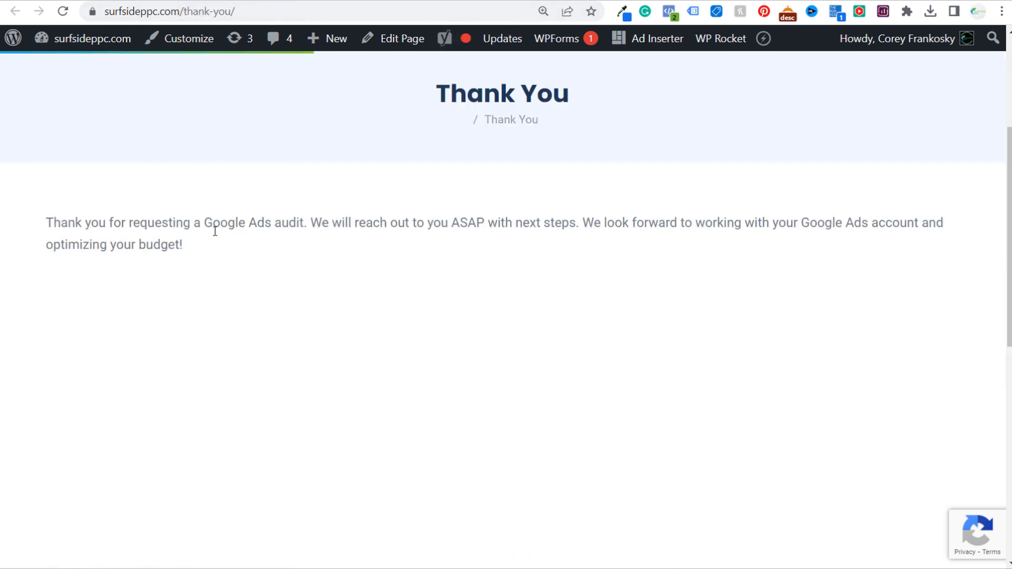
Switch to the LinkedIn Ads Tutorials playlist on YouTube and look through its conversion tracking videos
click(590, 1)
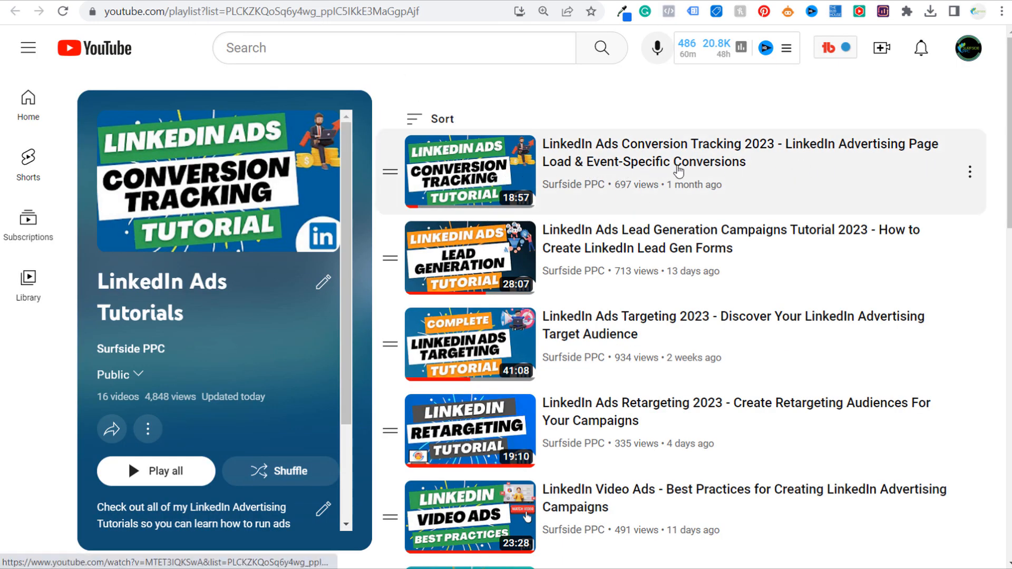
scroll(718, 187, down, 3)
scroll(718, 178, down, 5)
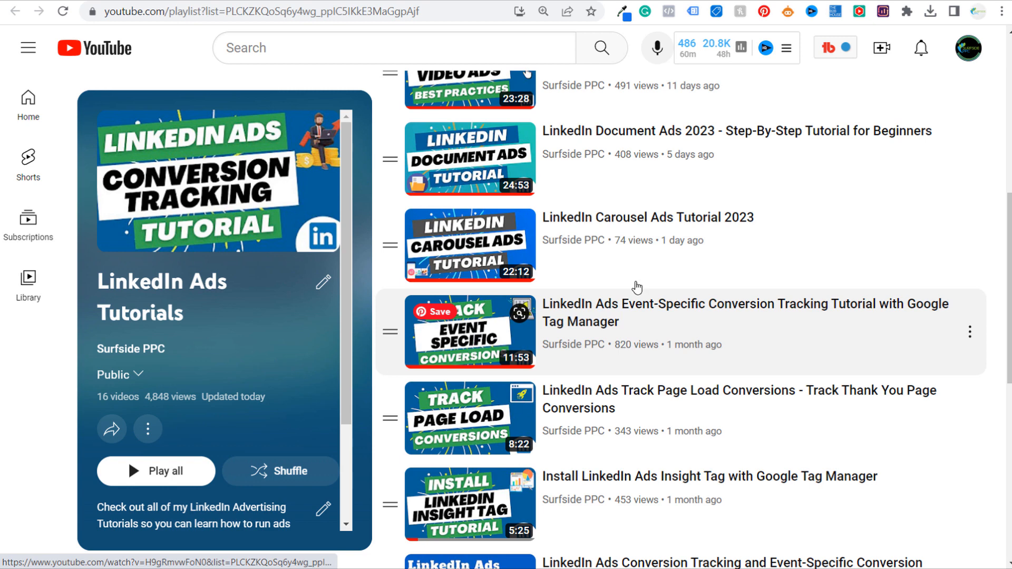
scroll(733, 253, up, 7)
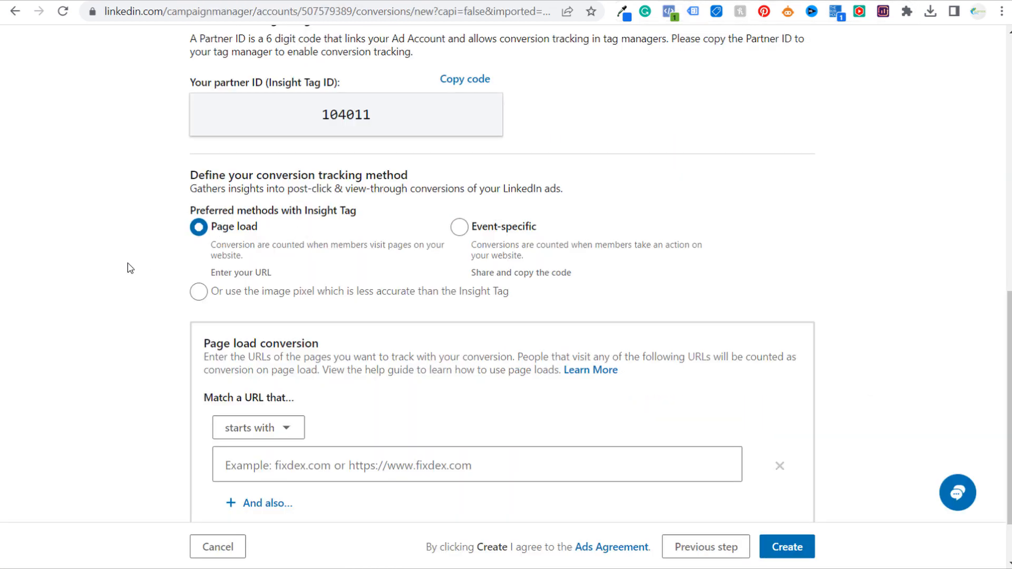
Define the page load rule in the LinkedIn conversion to match a URL that contains surfsideppc.com/thank-you/
scroll(133, 279, down, 2)
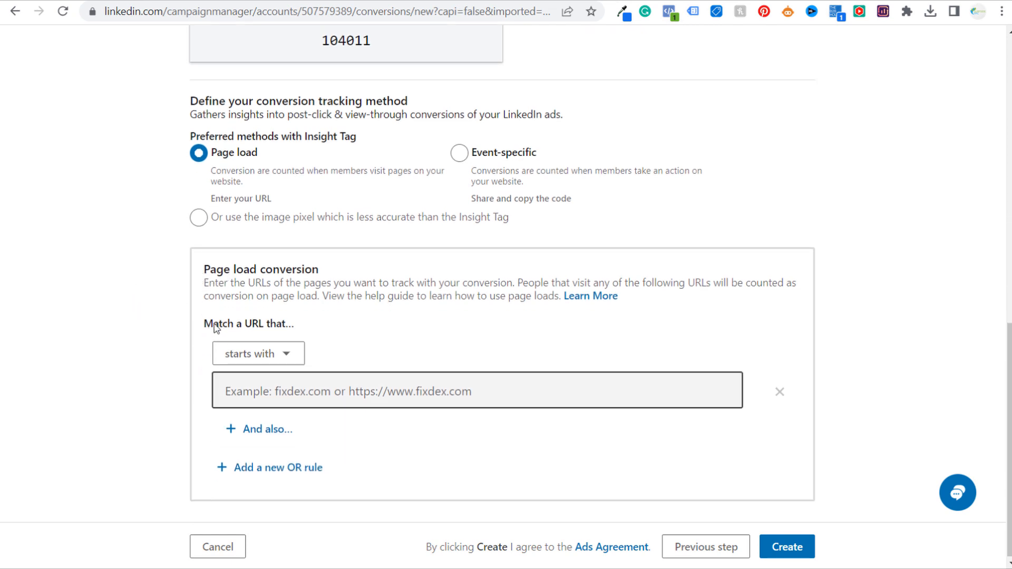
click(283, 355)
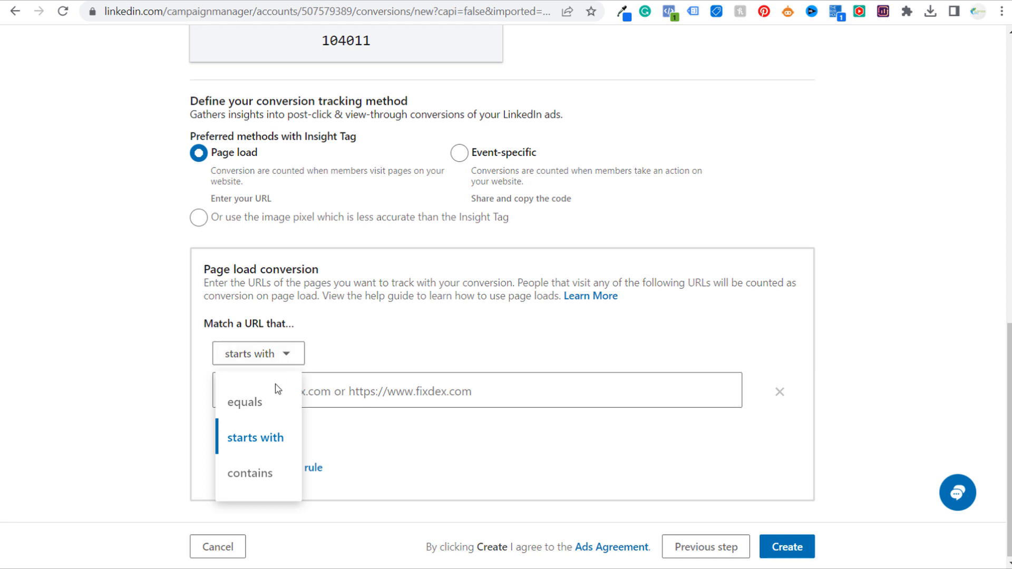
click(256, 473)
click(347, 377)
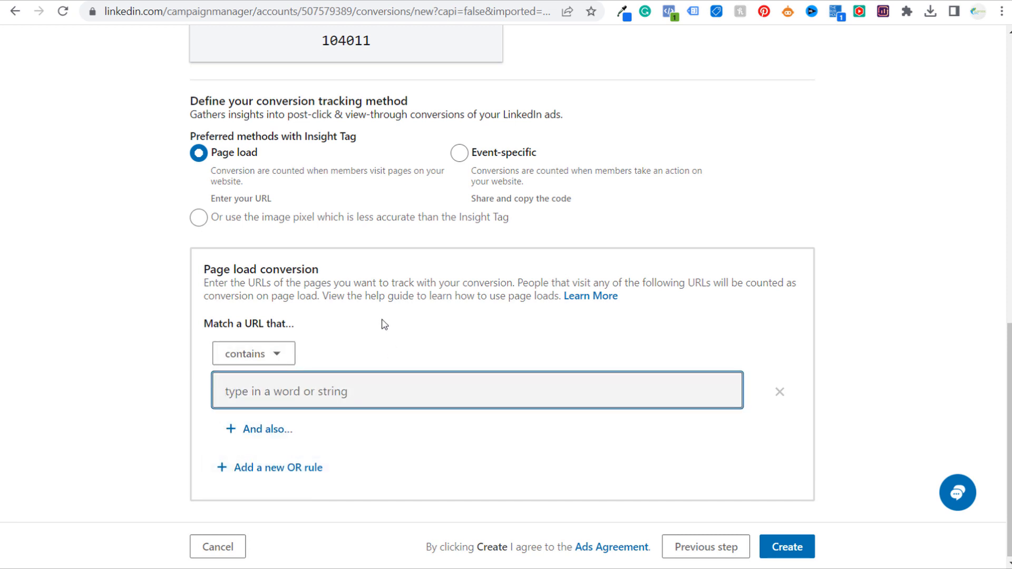
text(surfsideppc.com/)
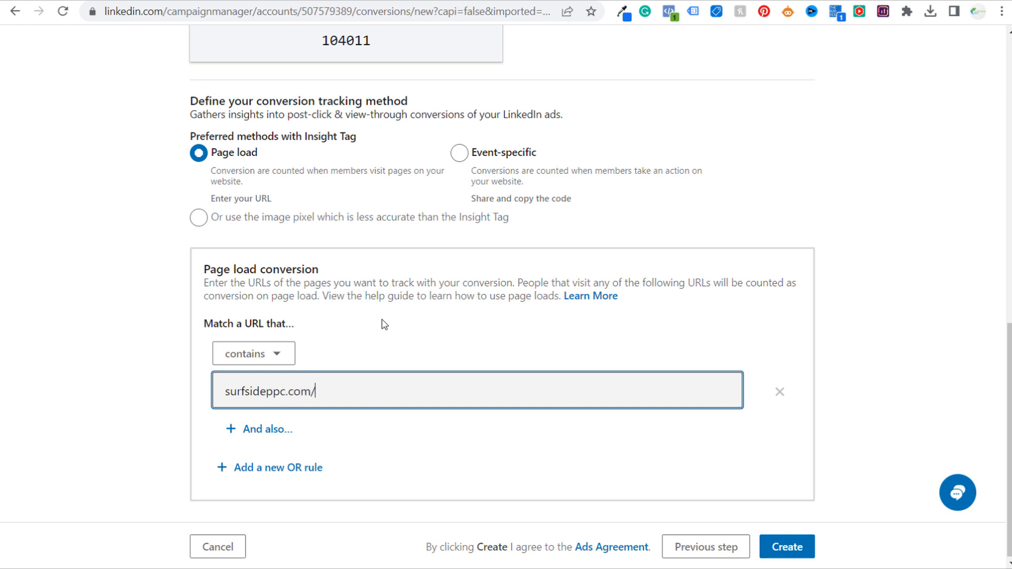
text(thank-you/)
click(203, 0)
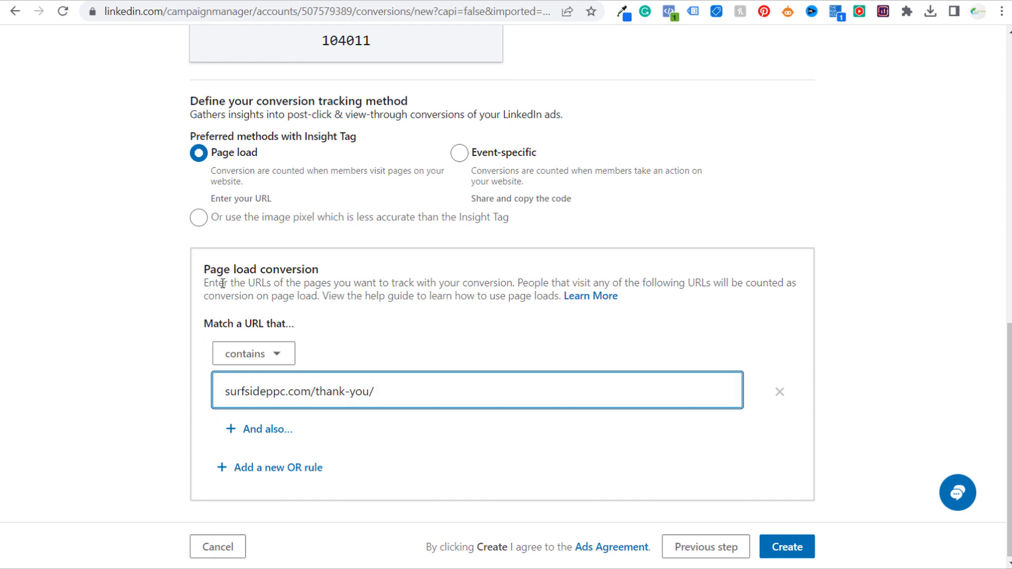
scroll(337, 355, down, 1)
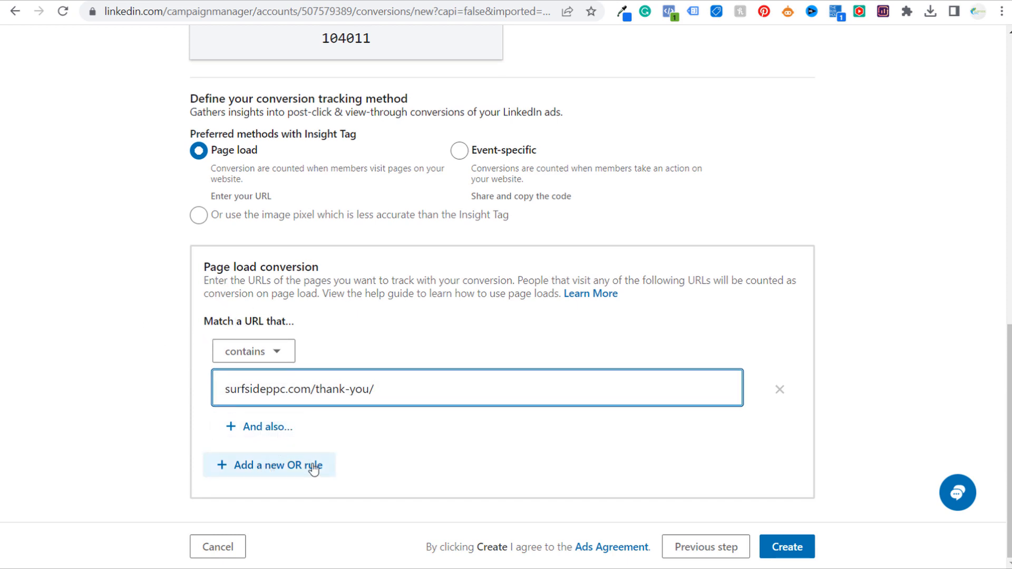
Keep "contains" as the URL match type, create the conversion, and check for it in the conversions list
click(254, 351)
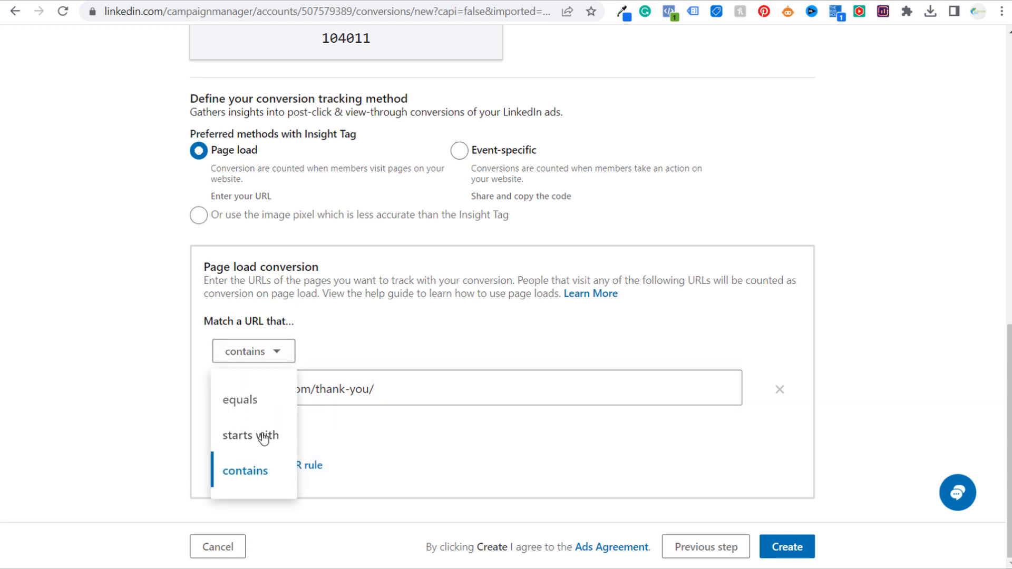
click(251, 476)
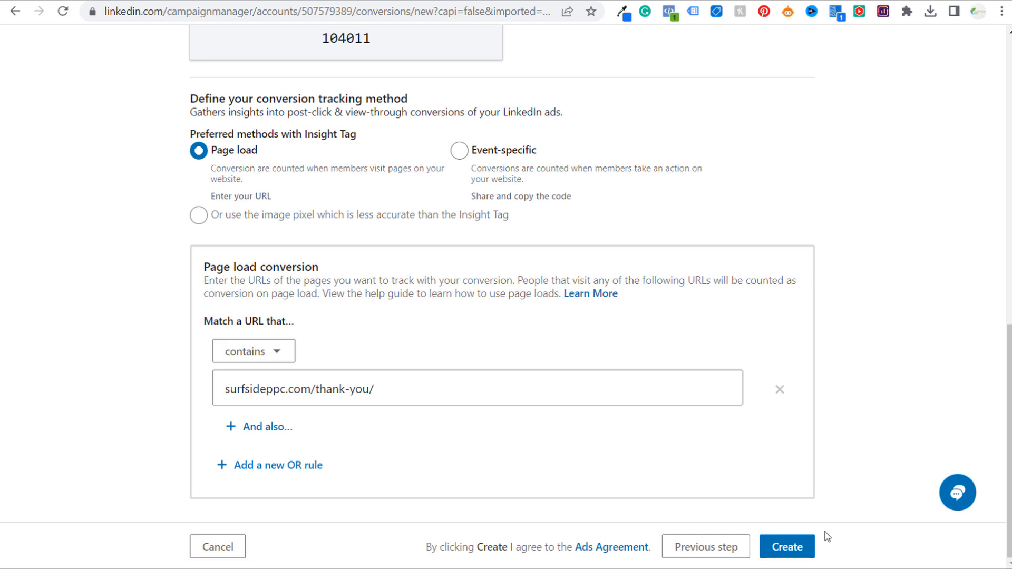
click(788, 546)
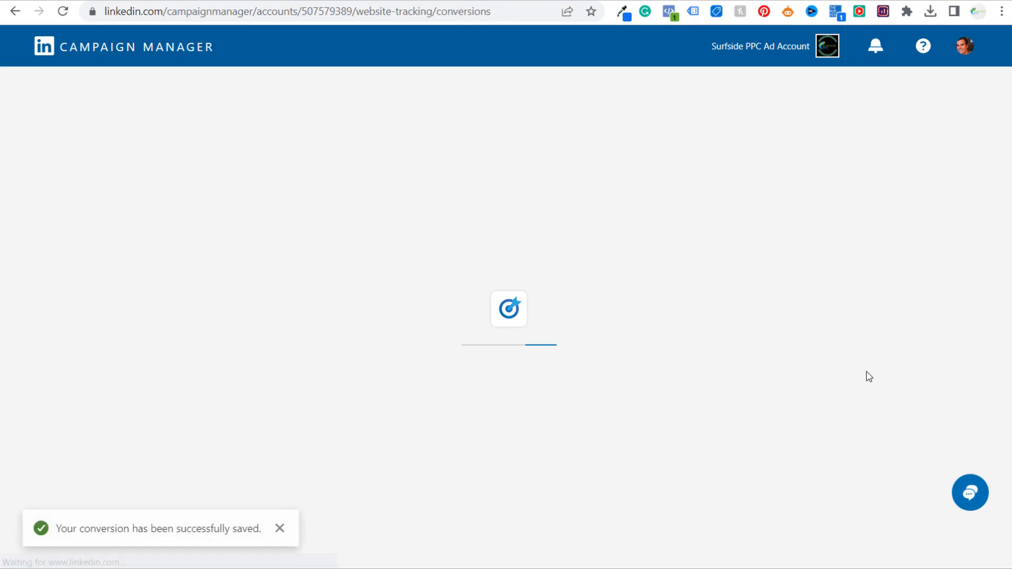
scroll(702, 395, down, 4)
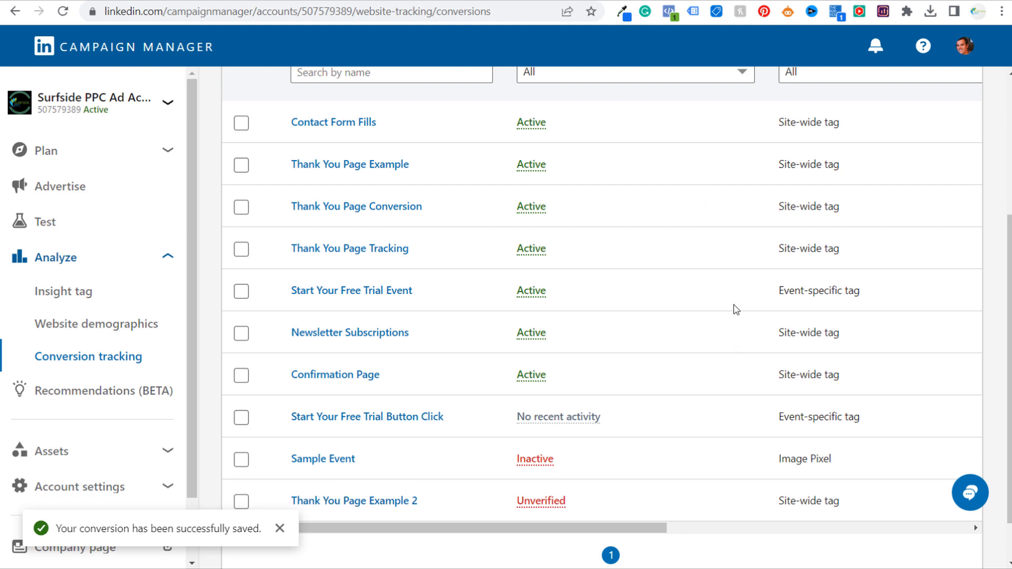
Open the matched audiences list and look through the types of audience that can be created
scroll(727, 318, up, 5)
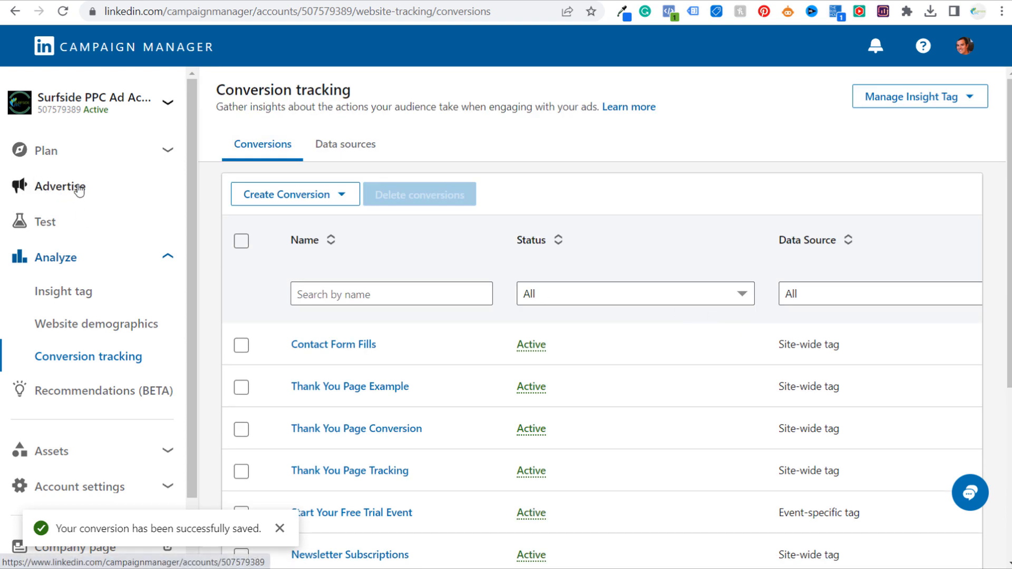
click(89, 153)
click(77, 190)
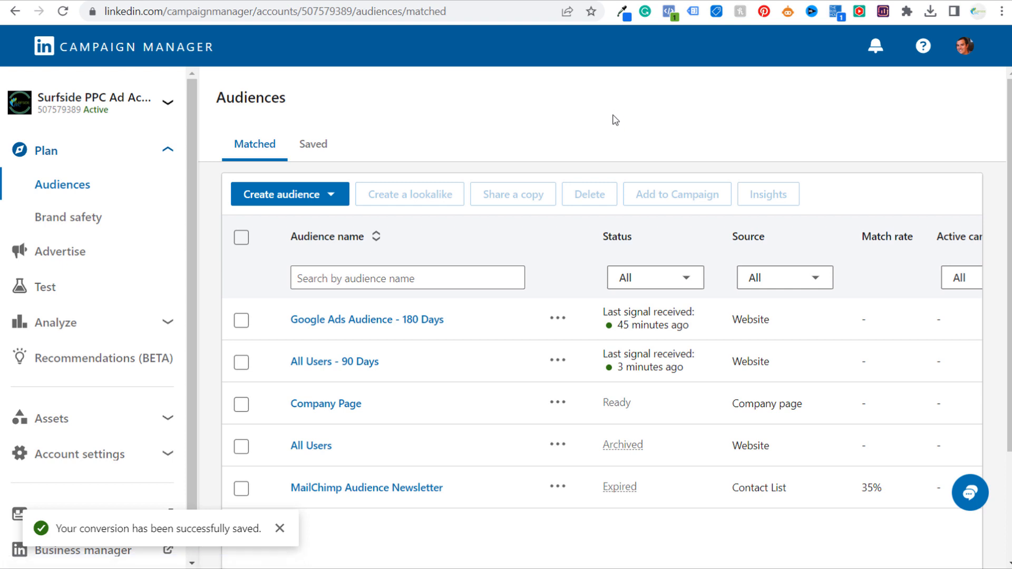
click(319, 200)
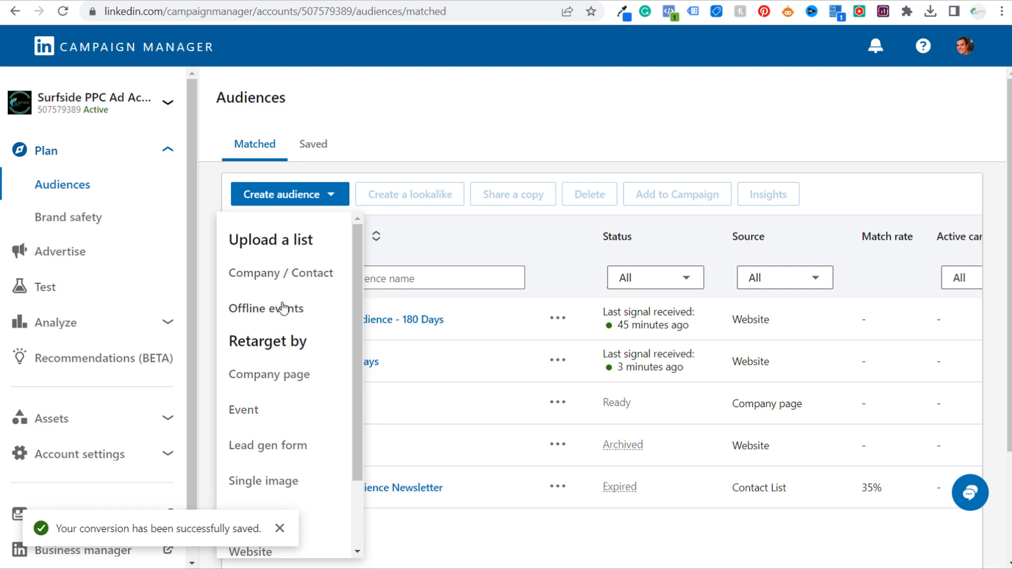
scroll(283, 309, down, 1)
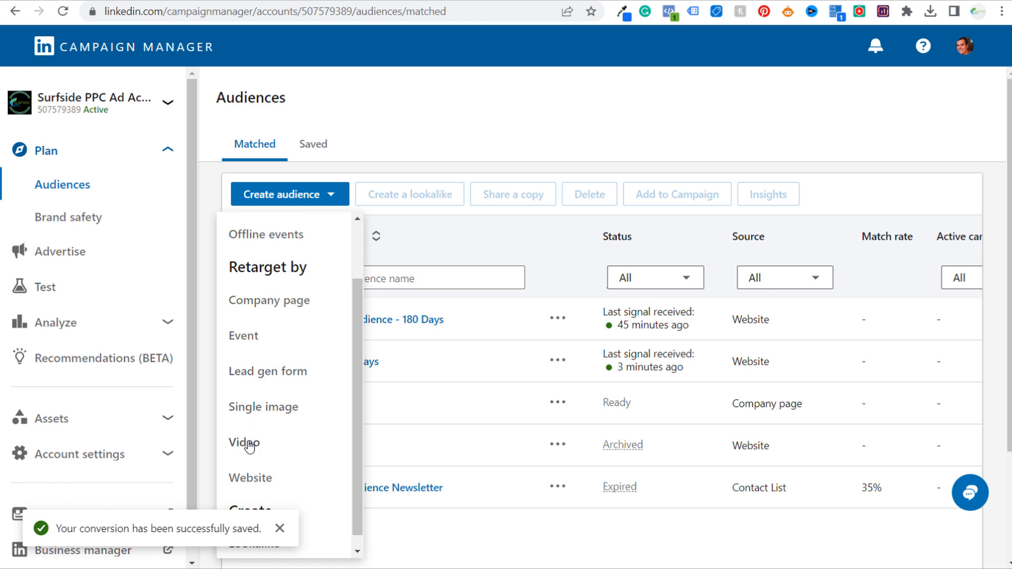
click(279, 528)
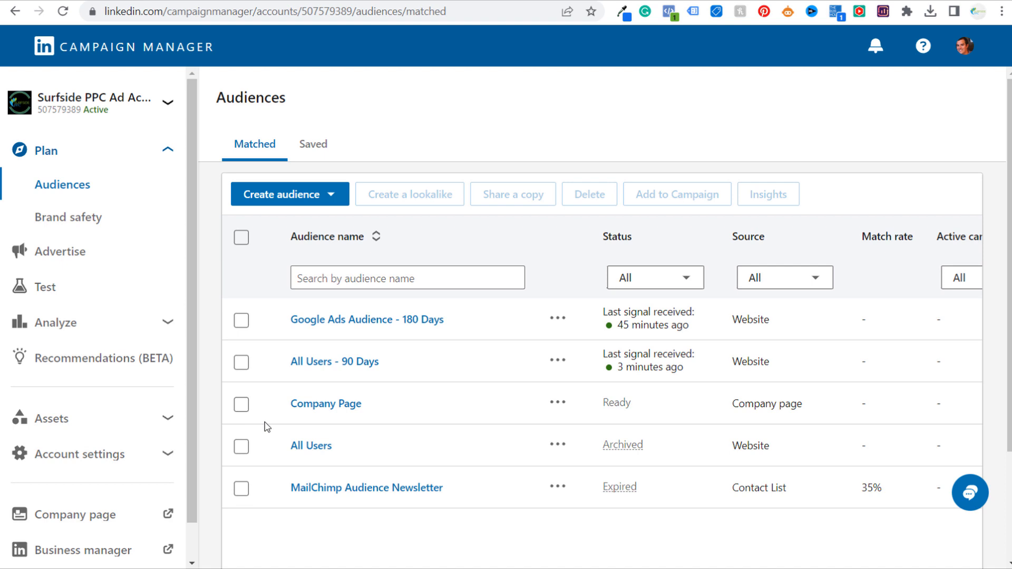
Start a website retargeting audience named "All Users to Surfside PPC" with engagement set to 180 days in the past
click(291, 203)
scroll(283, 330, down, 2)
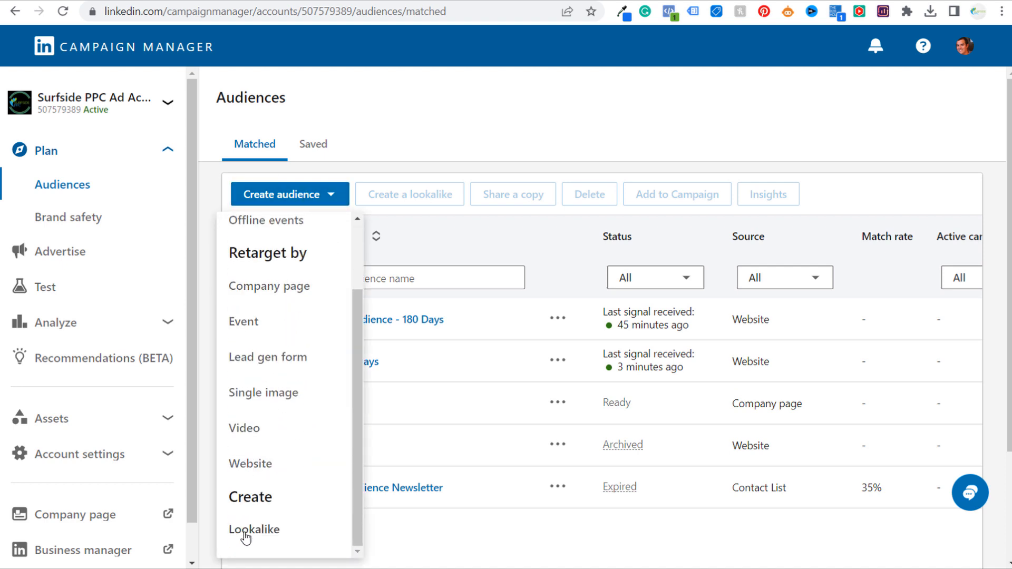
click(249, 464)
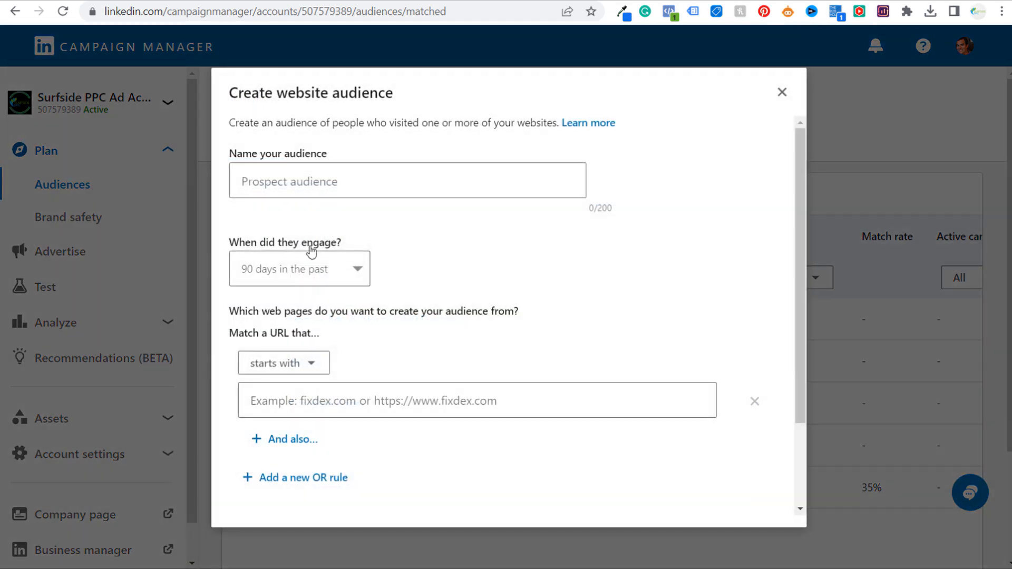
click(320, 189)
text(Al)
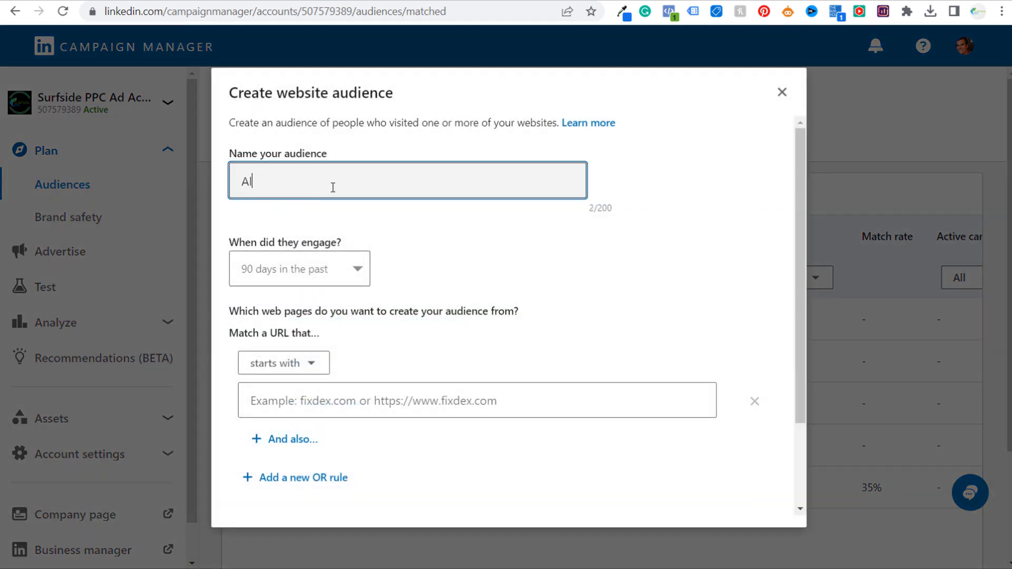
text(l User Su)
key(BackSpace)
text(to Surfside PPC)
click(311, 270)
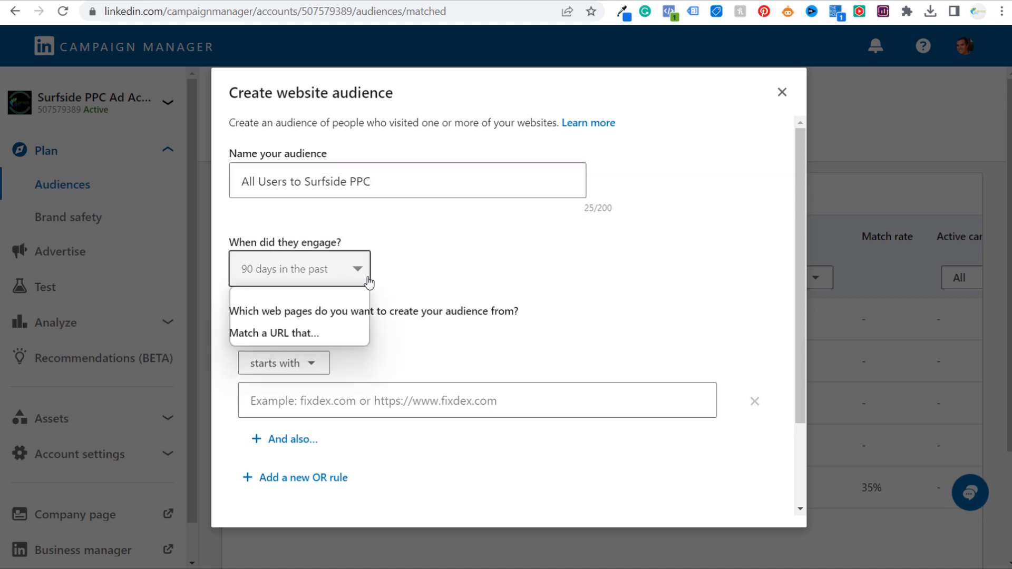
click(305, 339)
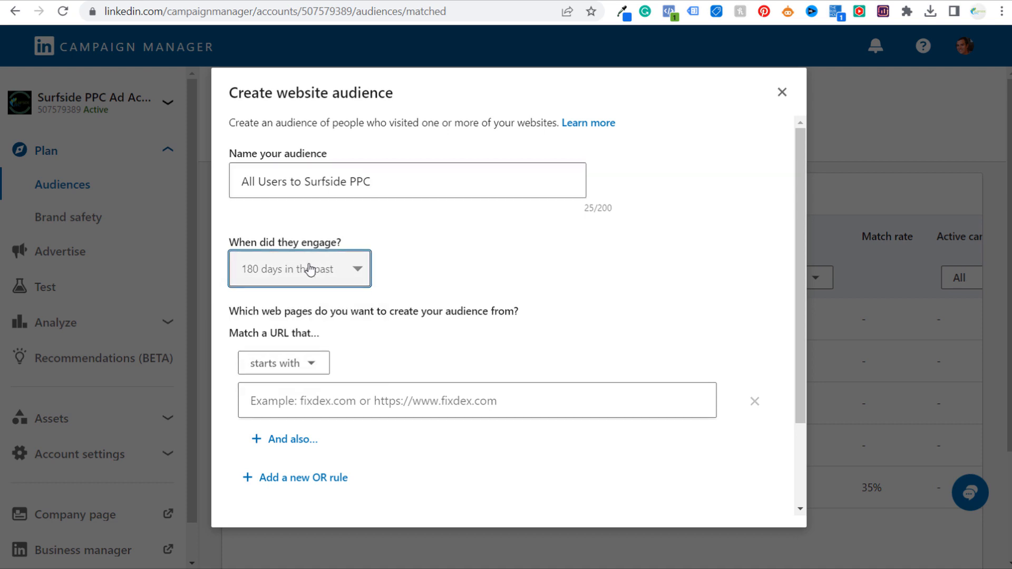
Match the website audience to URLs that contain surfsideppc.com, and agree to create it
click(301, 369)
click(281, 483)
click(350, 401)
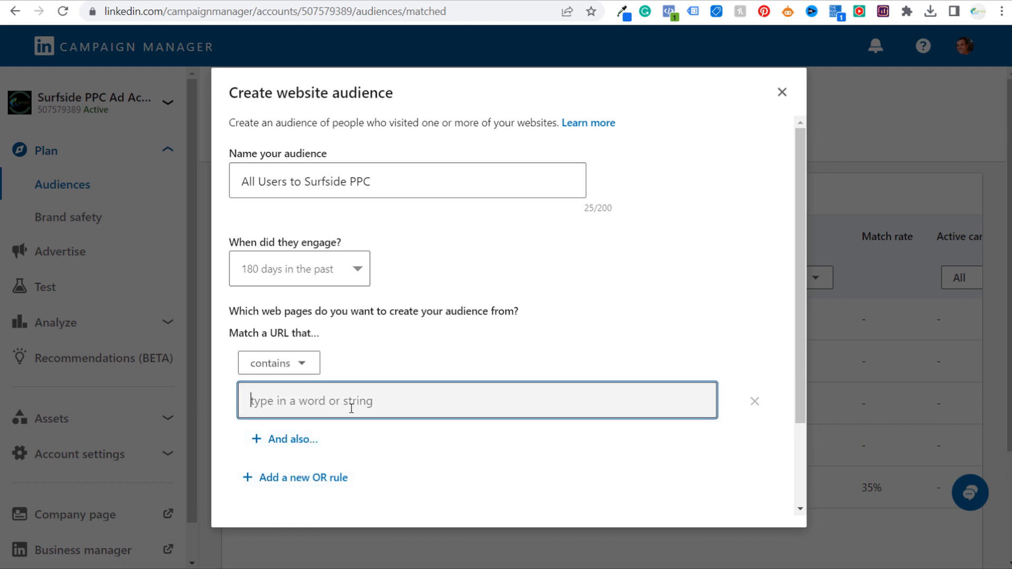
text(surfsidep)
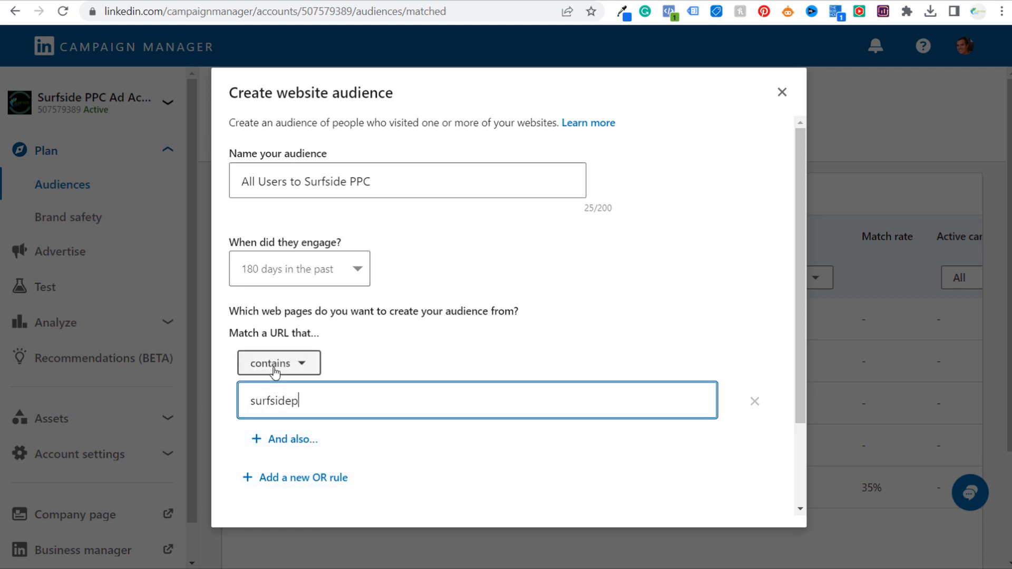
text(pc.com)
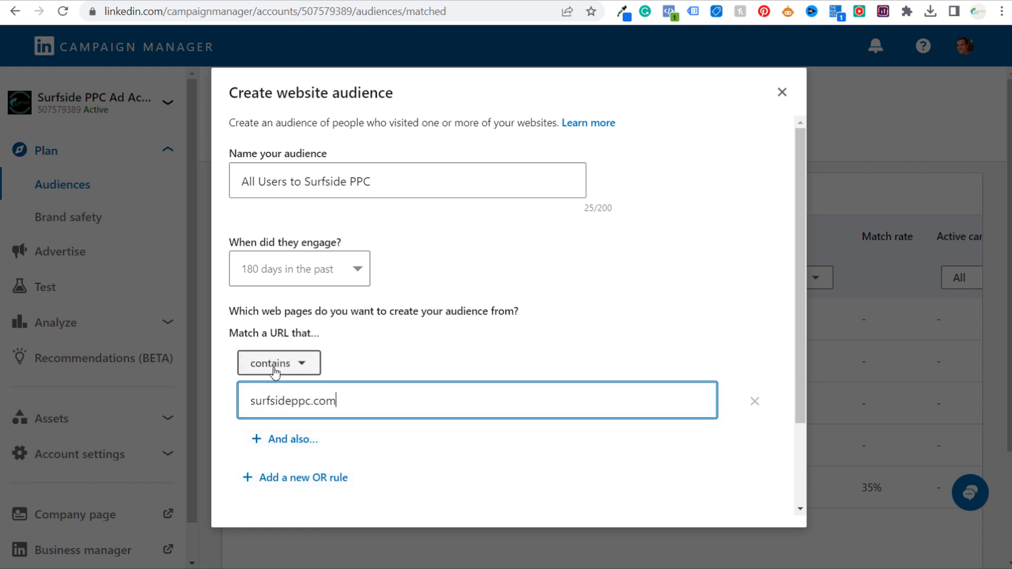
click(424, 320)
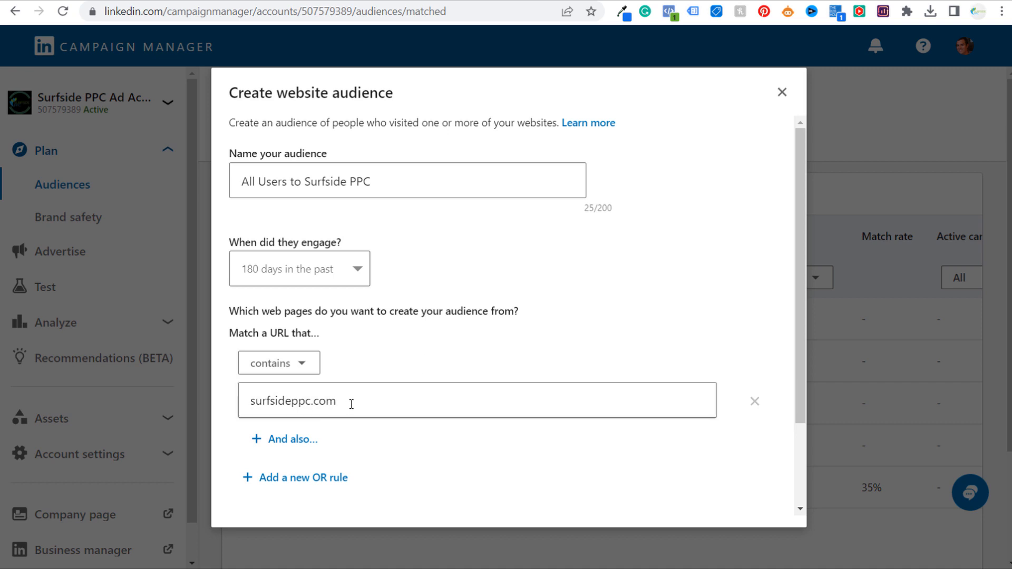
scroll(440, 334, down, 2)
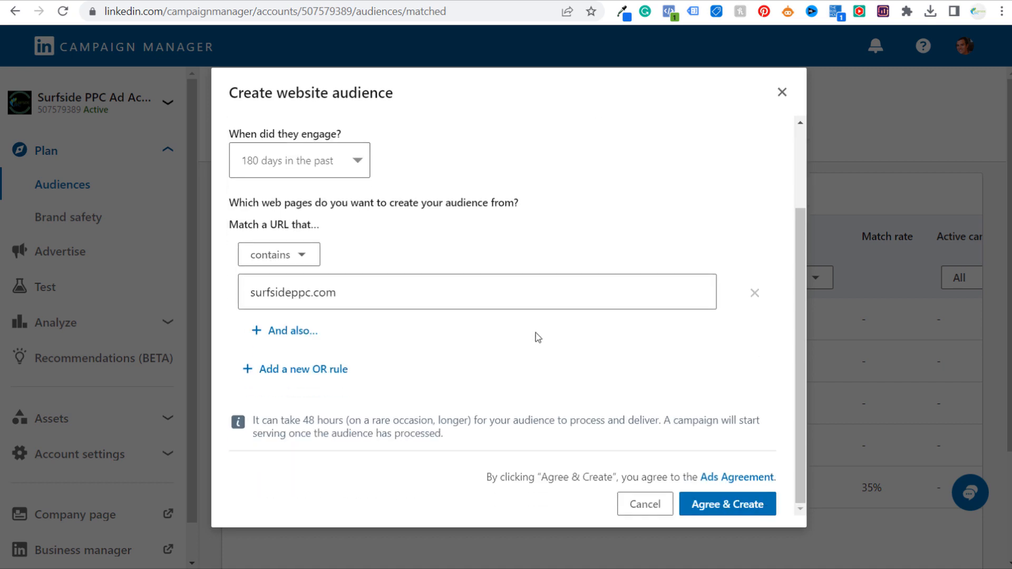
click(718, 508)
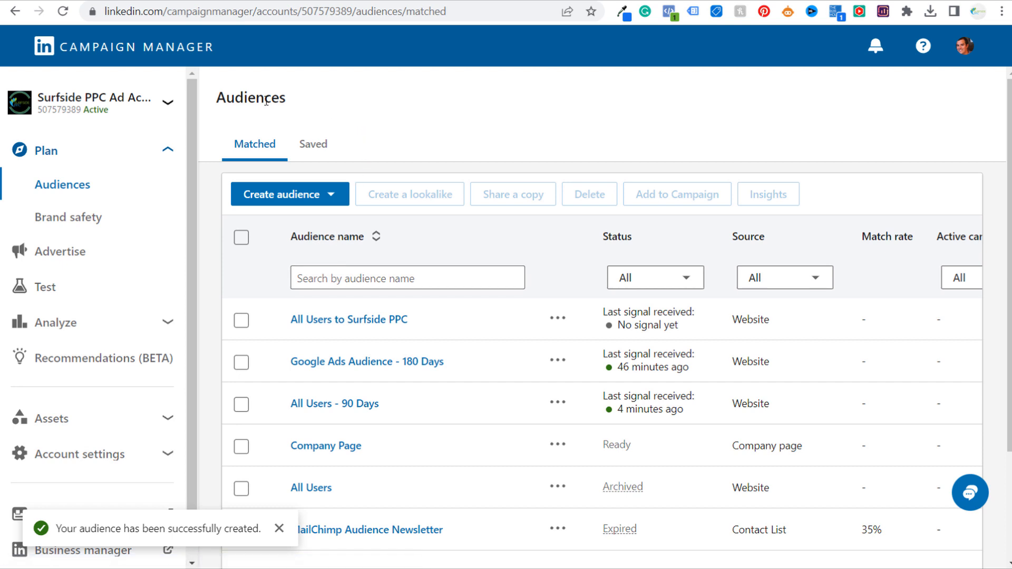
Start a lookalike audience and choose "All Users - 90 Days" as its source audience
click(329, 198)
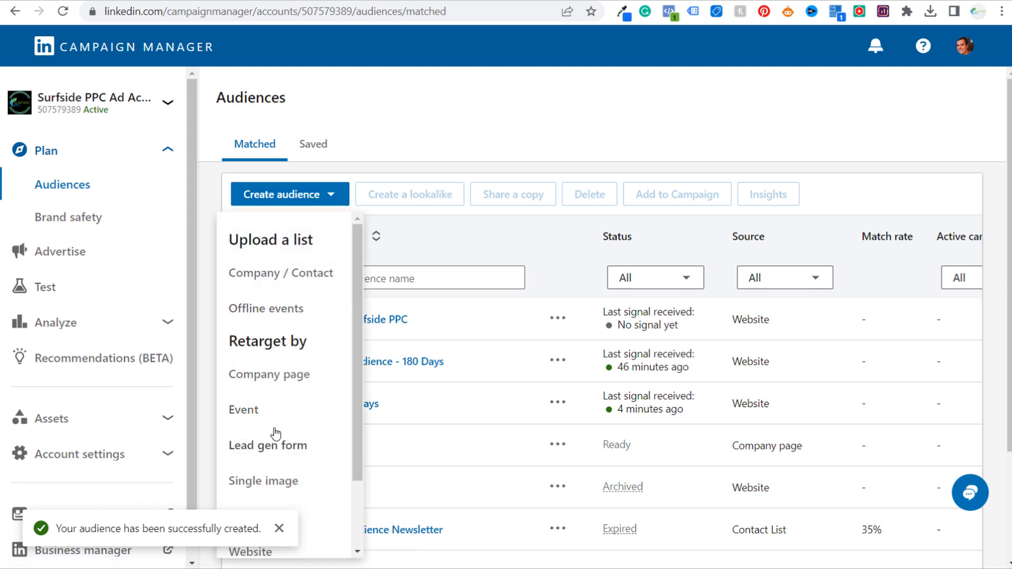
click(278, 528)
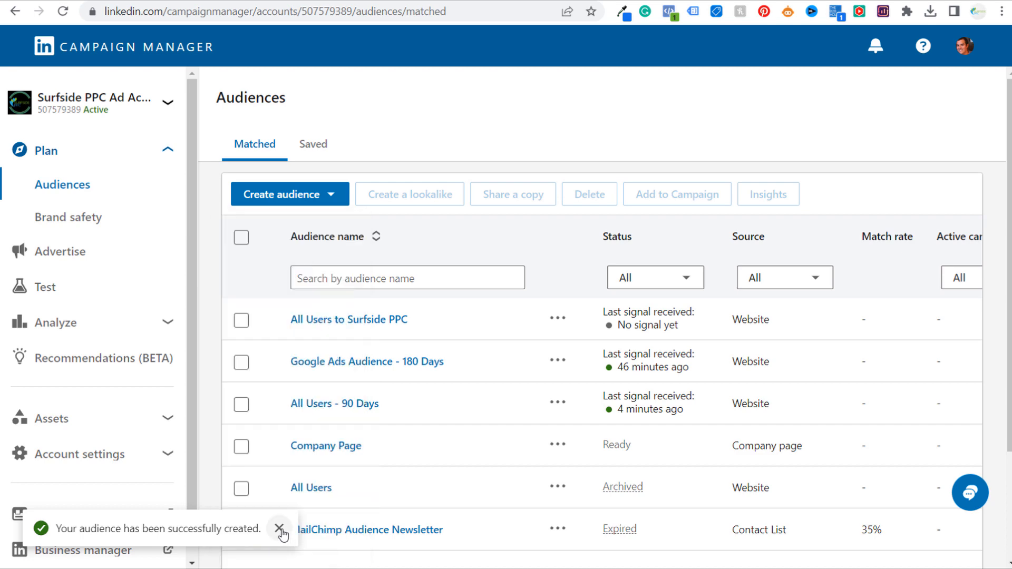
click(330, 197)
scroll(350, 516, down, 2)
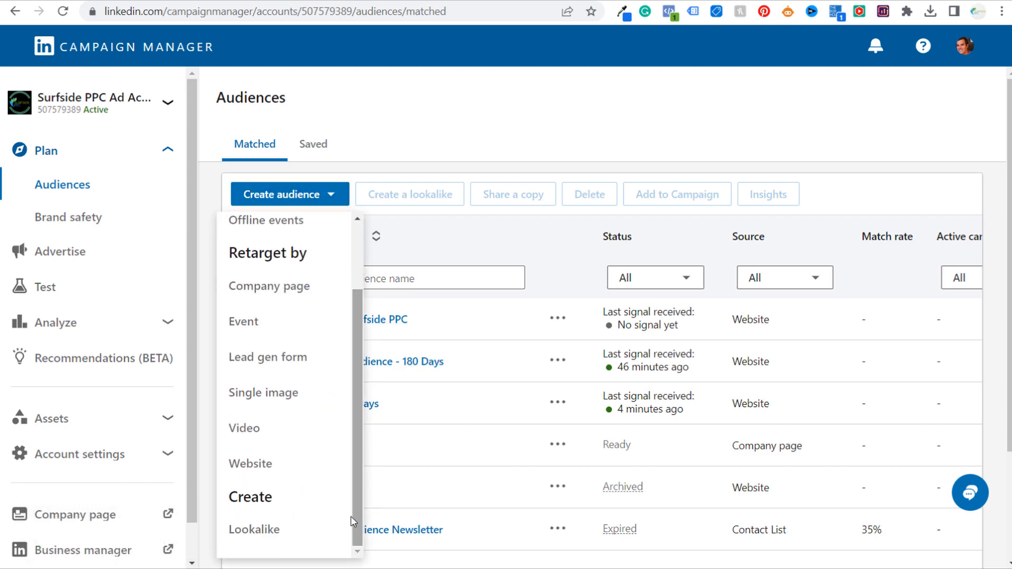
click(261, 530)
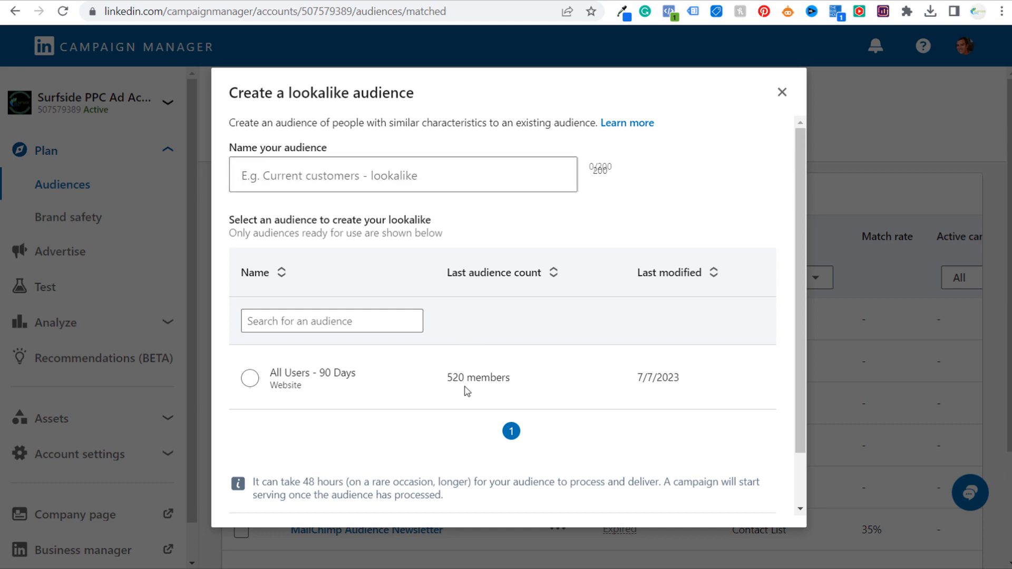
click(249, 378)
Name the lookalike audience "Lookalike - 90 Days", create it, and dismiss the notification
click(298, 231)
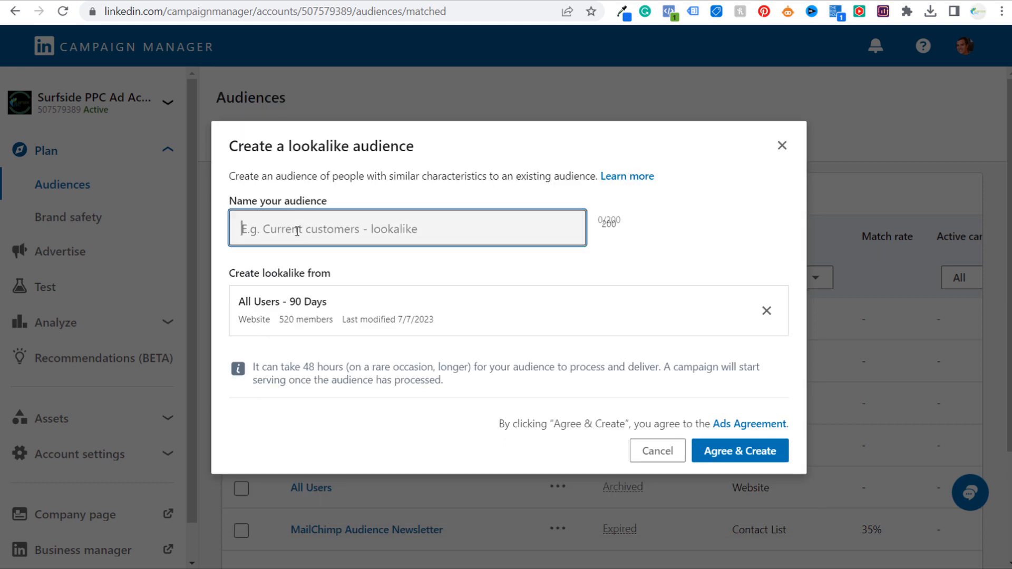
text(Lookalike )
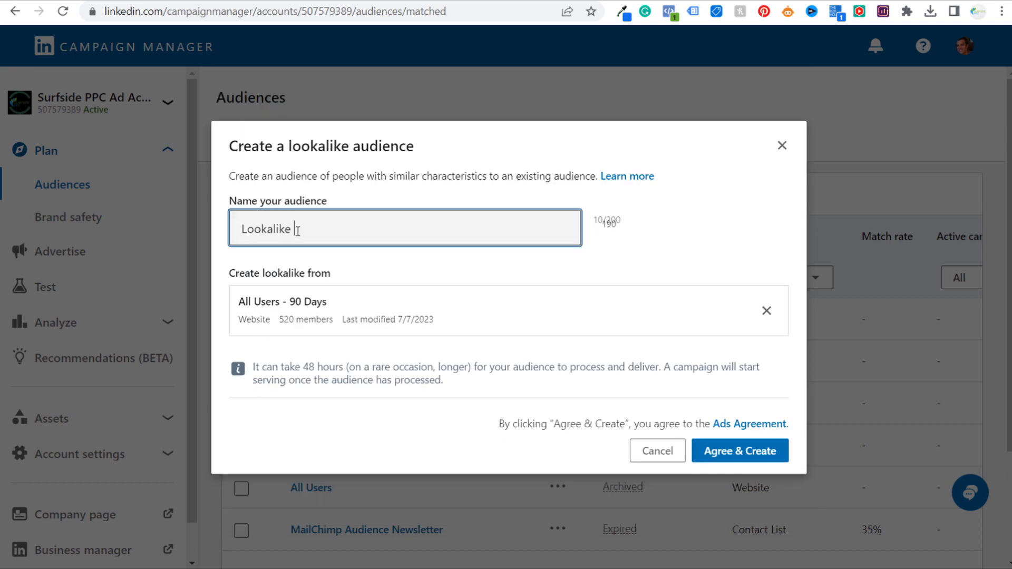
text(1 90 Days)
drag(280, 317, 340, 330)
click(387, 317)
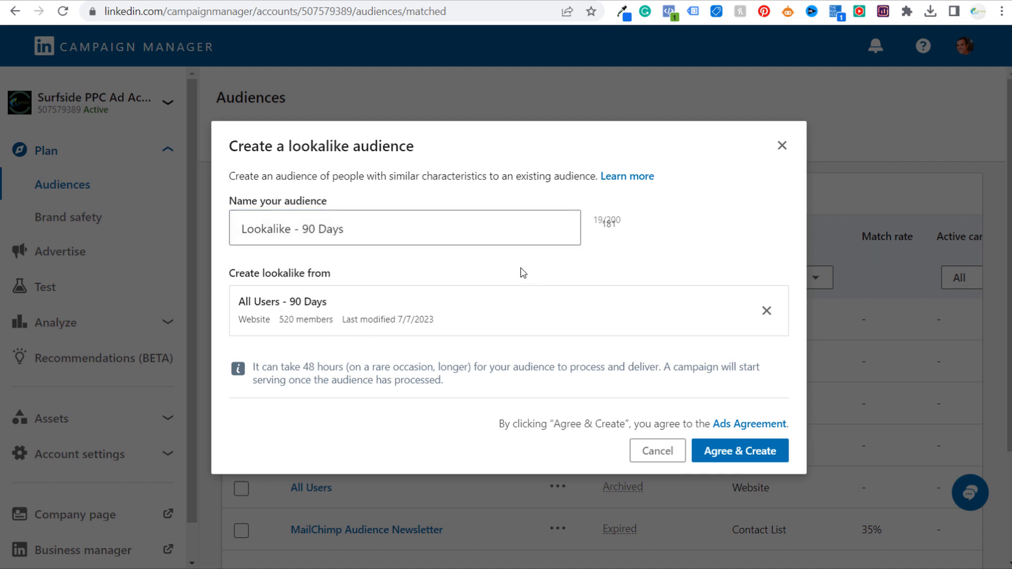
click(737, 451)
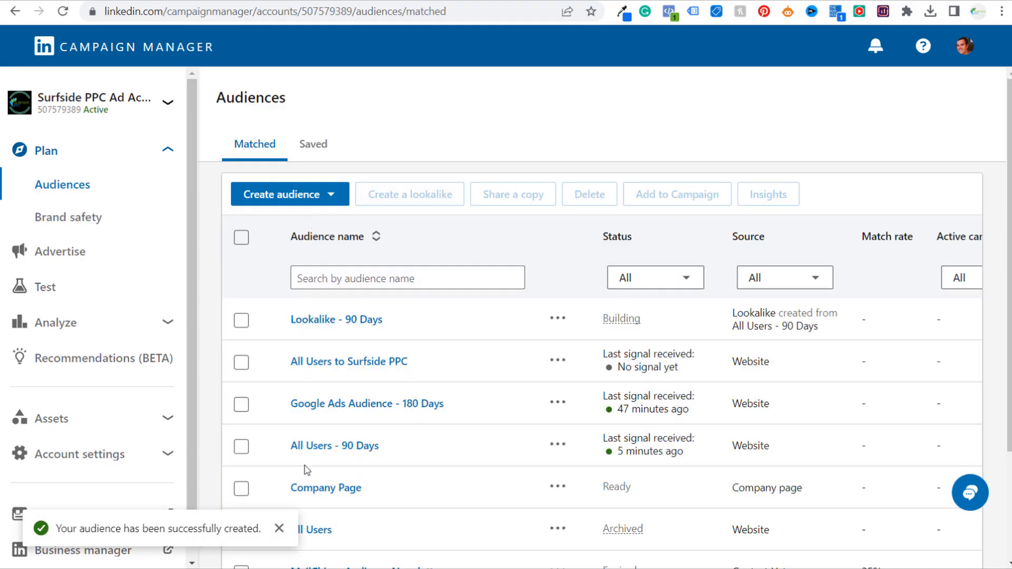
click(280, 528)
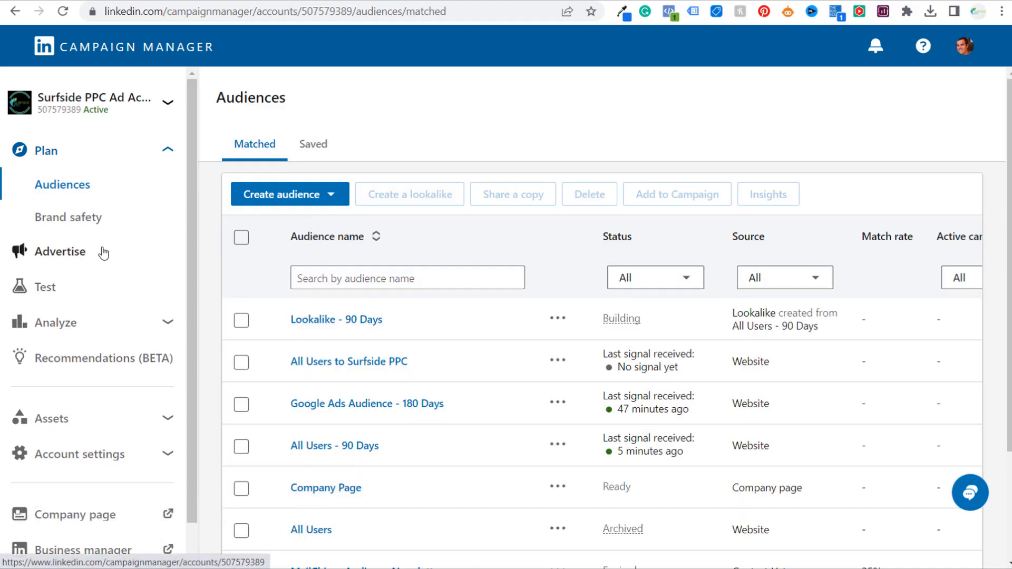
In the "Lead Generation - Surfside PPC Google Ads Audit" campaign group, open the draft campaign "Lead generation - Jul 6, 2023" for editing
click(71, 257)
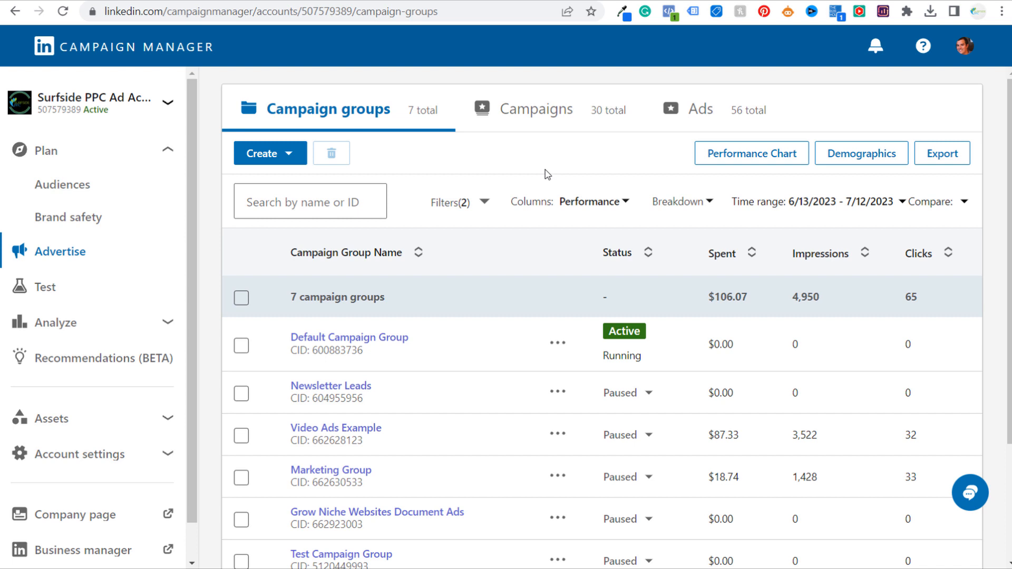
scroll(491, 306, down, 3)
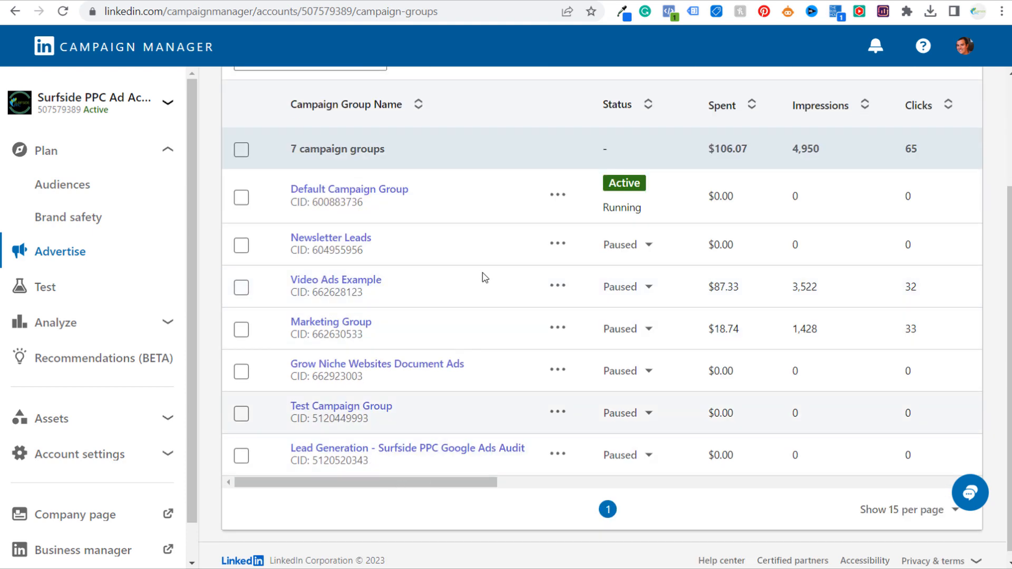
click(377, 449)
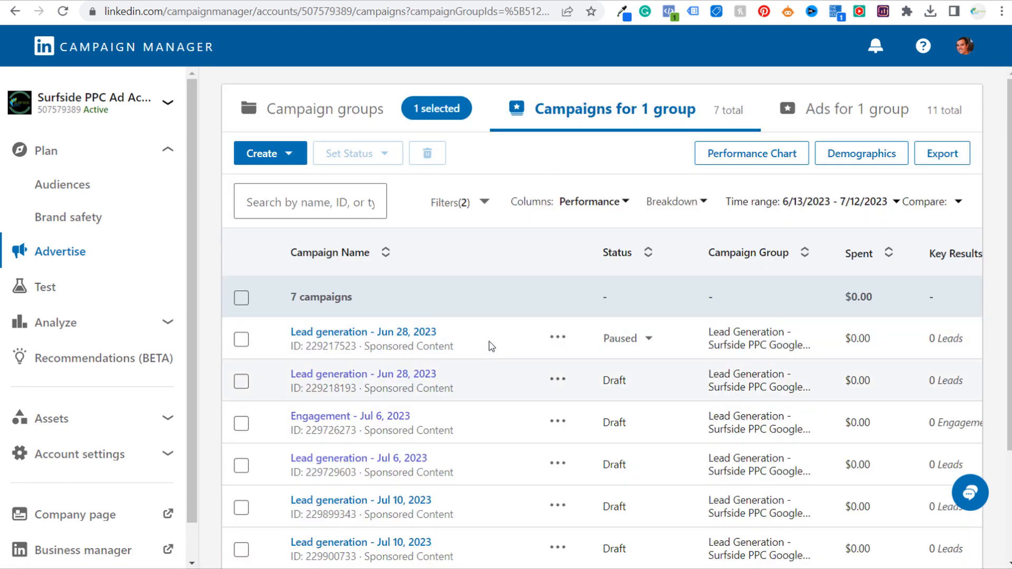
scroll(491, 344, down, 1)
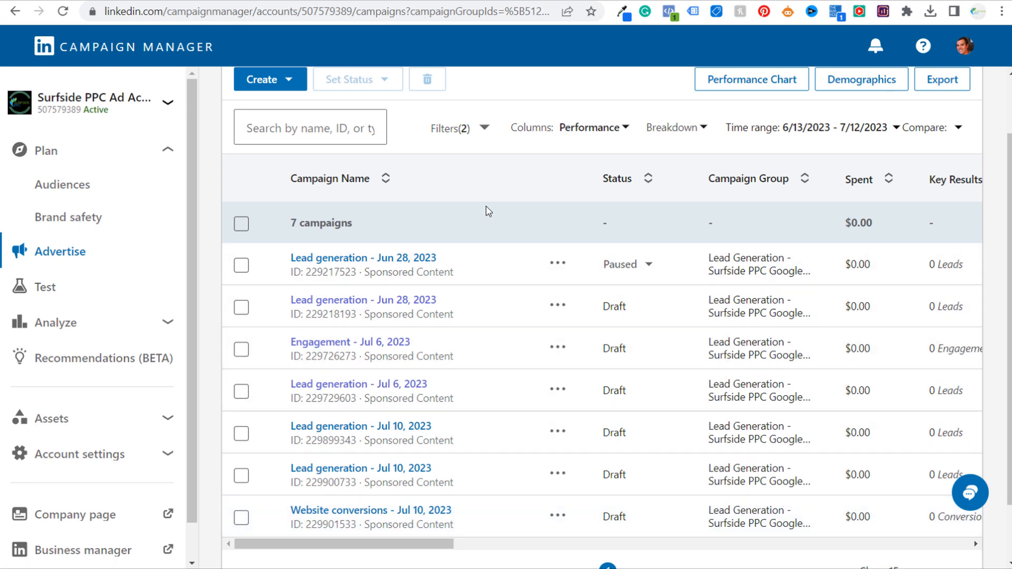
click(356, 301)
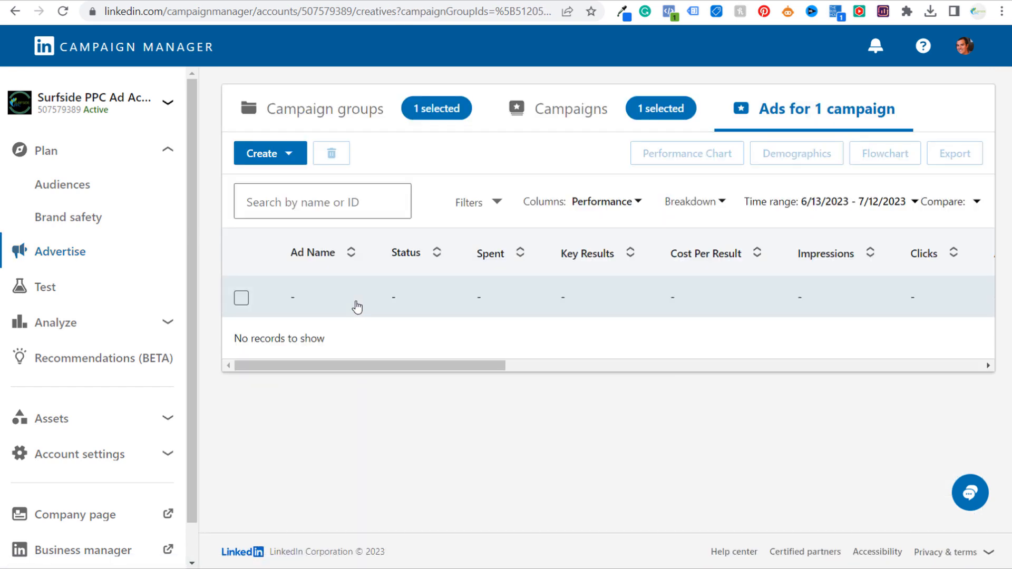
click(579, 95)
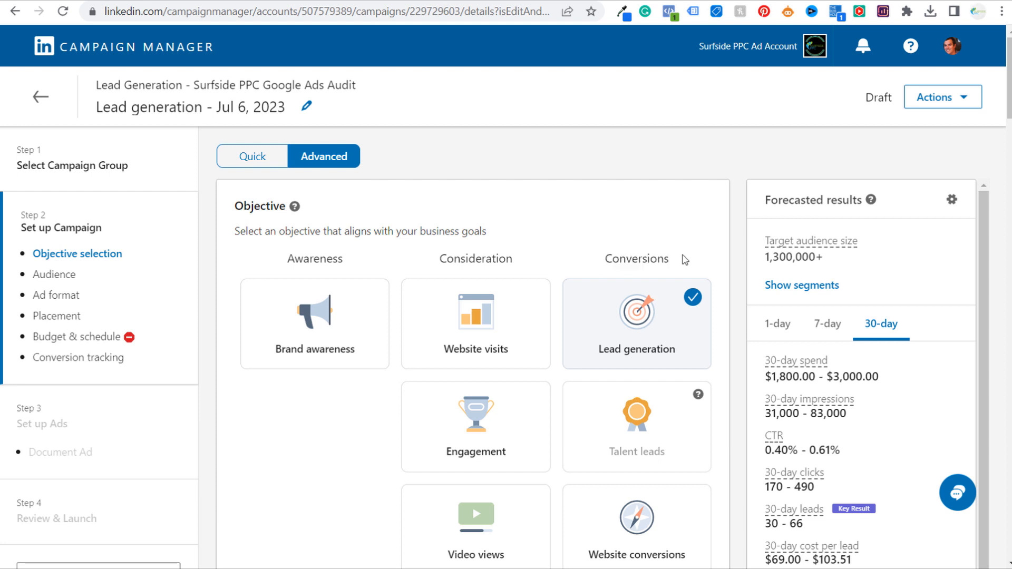
Review the draft campaign's settings from objective, audience and placements through budget, schedule and bidding to conversion tracking
scroll(595, 231, down, 1)
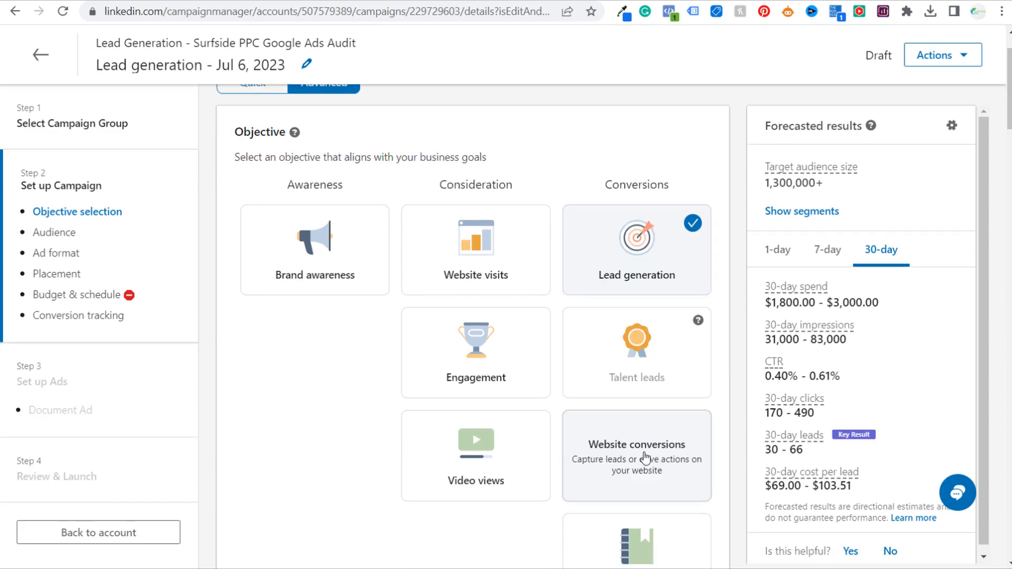
scroll(472, 326, down, 10)
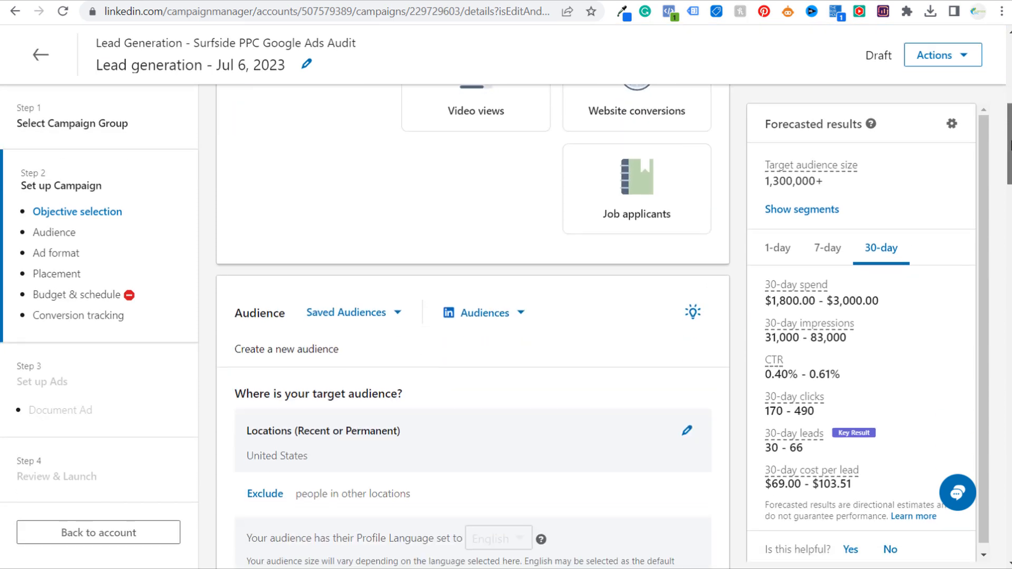
drag(1009, 168, 1010, 173)
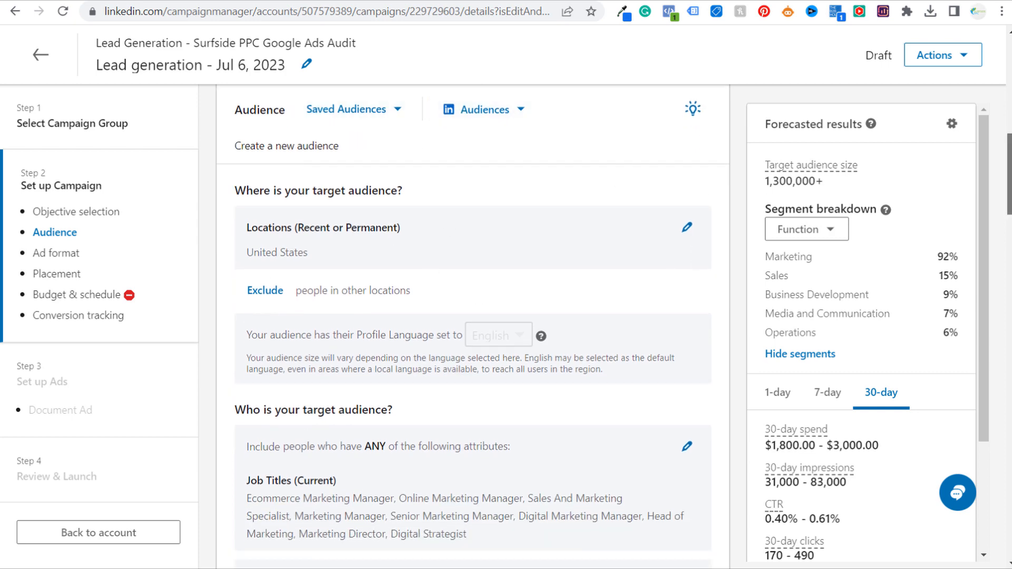
drag(1009, 173, 1009, 381)
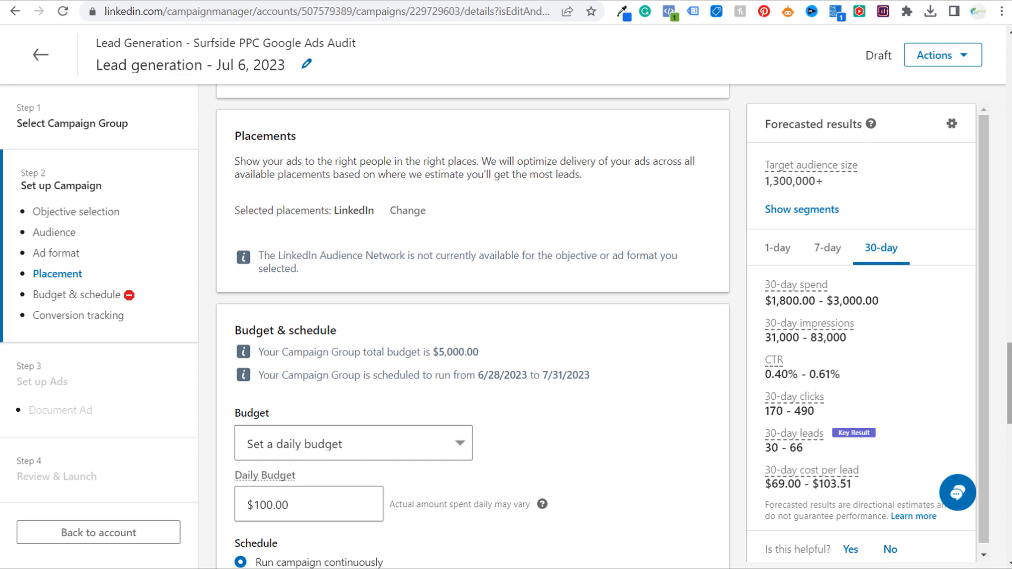
scroll(472, 323, down, 3)
scroll(473, 323, down, 6)
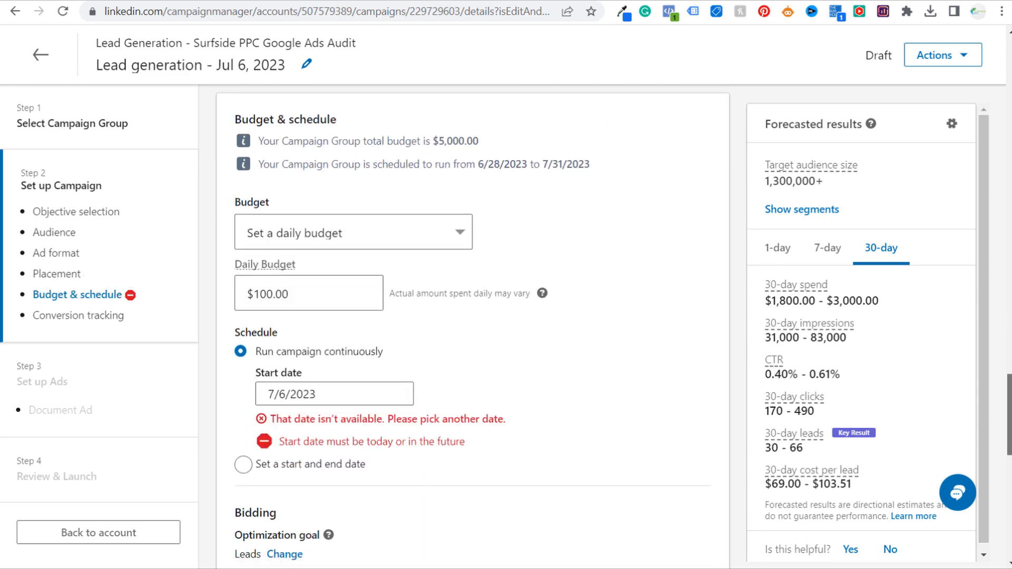
scroll(334, 294, down, 1)
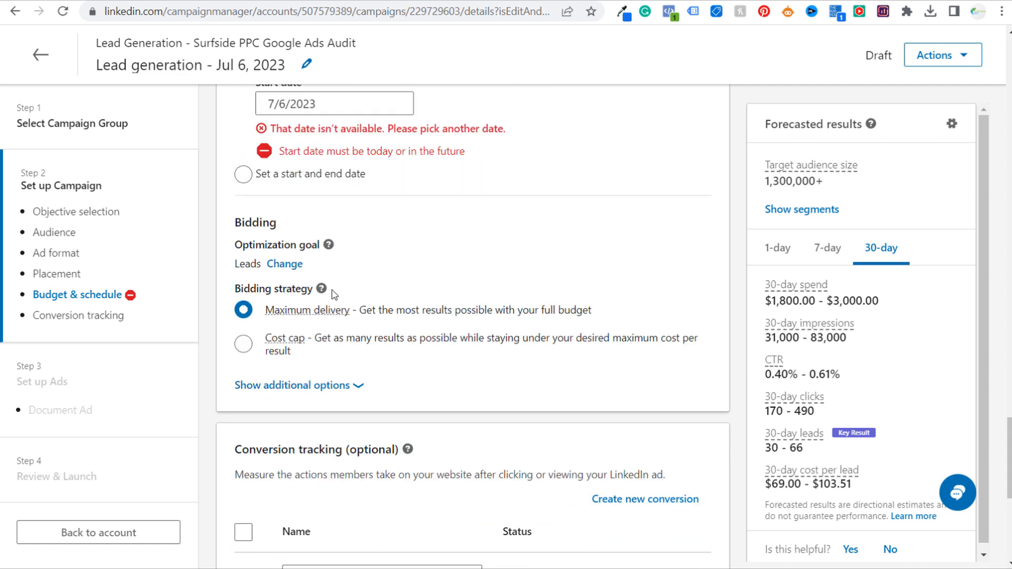
drag(235, 225, 293, 226)
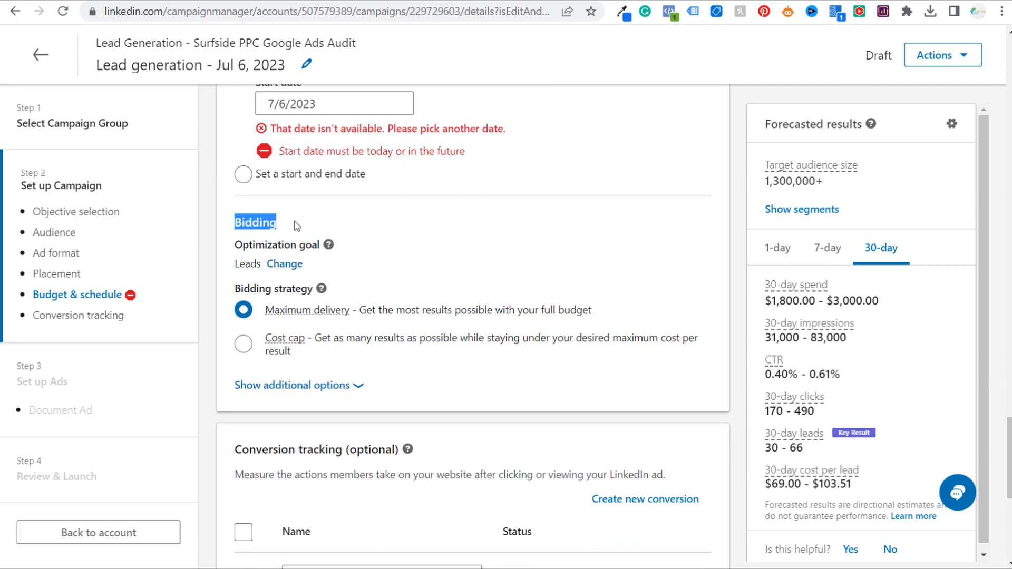
mouse_move(318, 311)
scroll(660, 340, down, 7)
scroll(385, 107, up, 1)
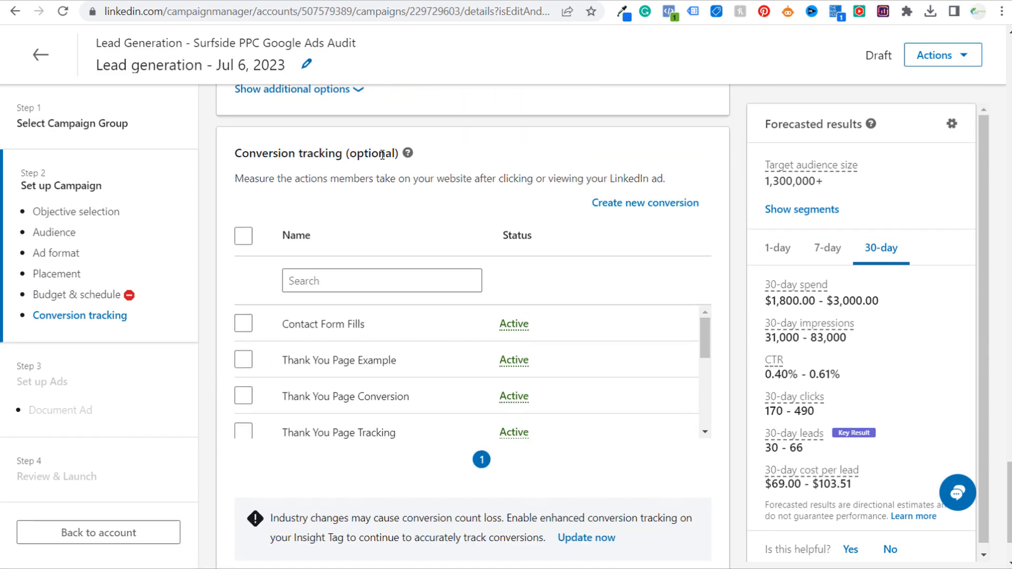
scroll(460, 322, down, 2)
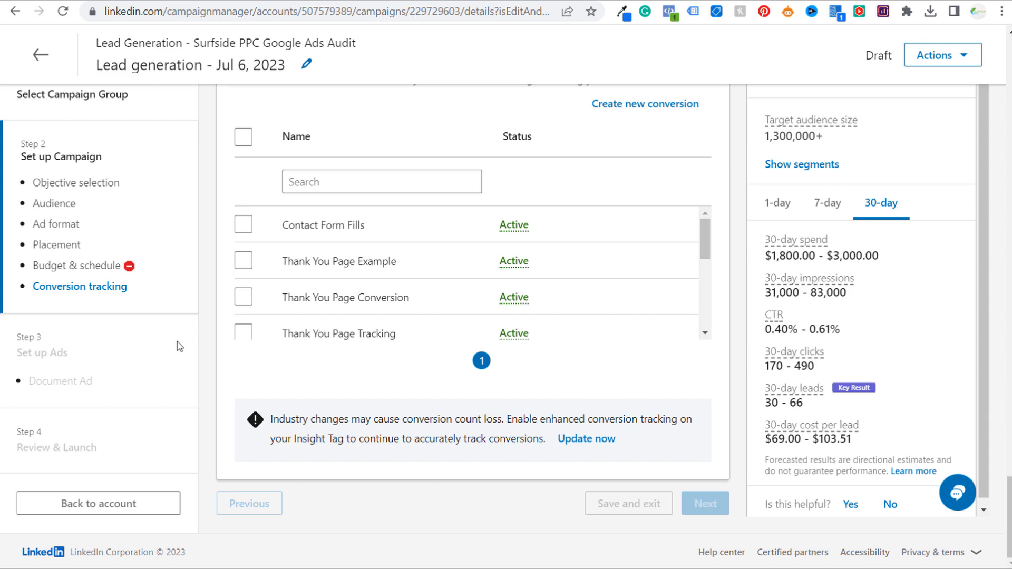
drag(1009, 509, 986, 63)
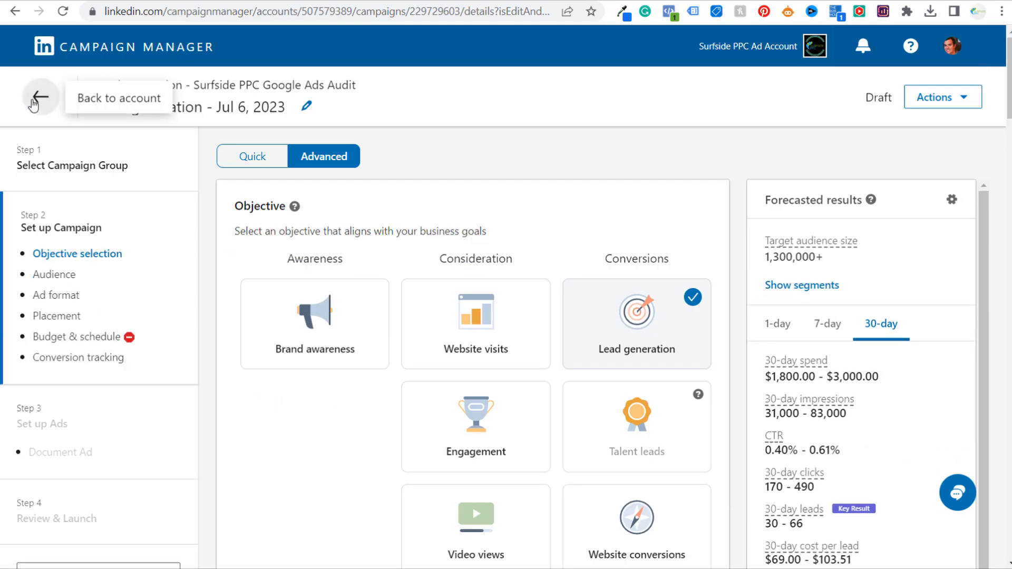
Return to the account and deselect the "Engagement - Jul 6, 2023" campaign and the "Lead Generation - Surfside PPC Google Ads Audit" campaign group
click(38, 97)
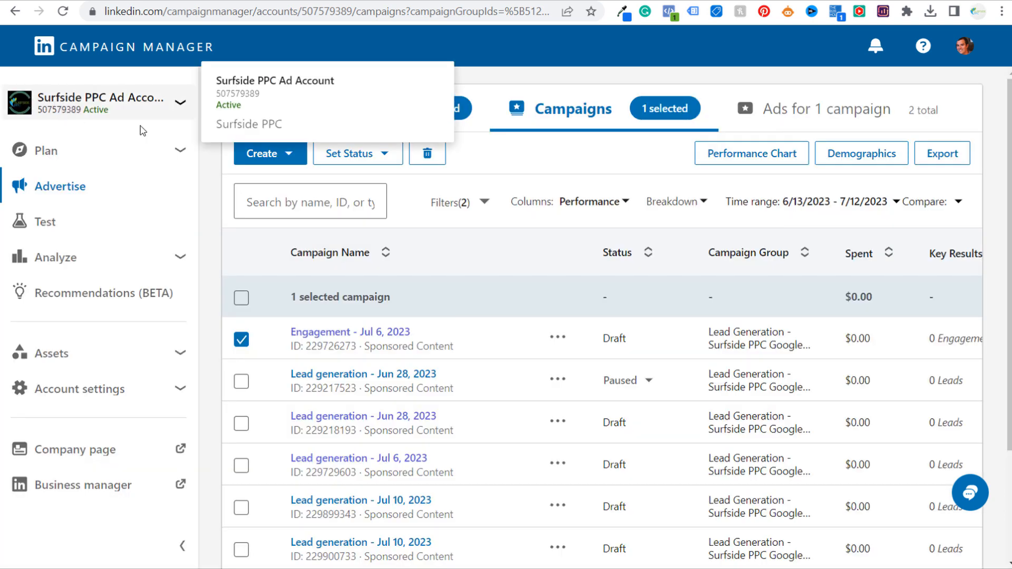
click(242, 342)
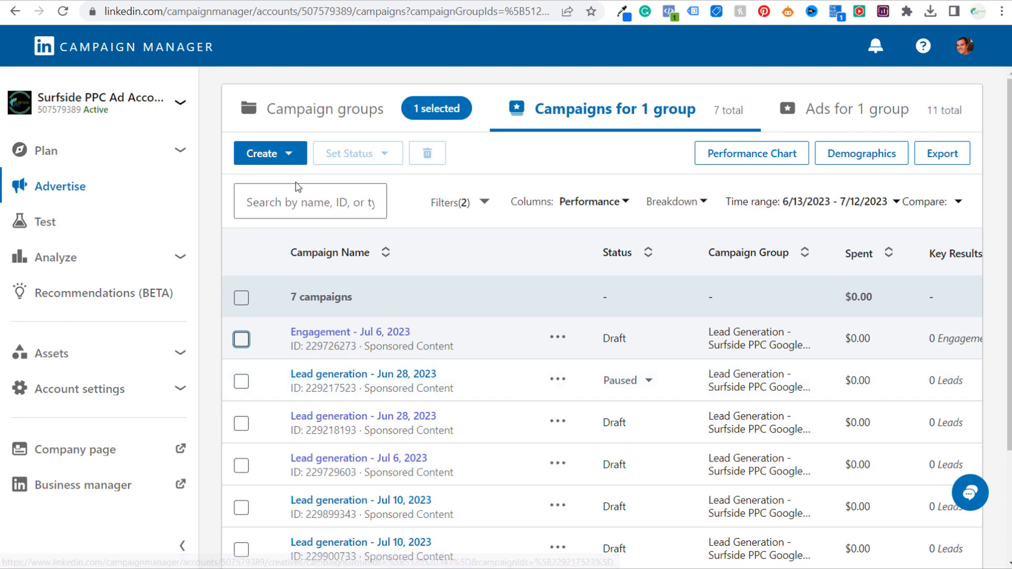
click(301, 117)
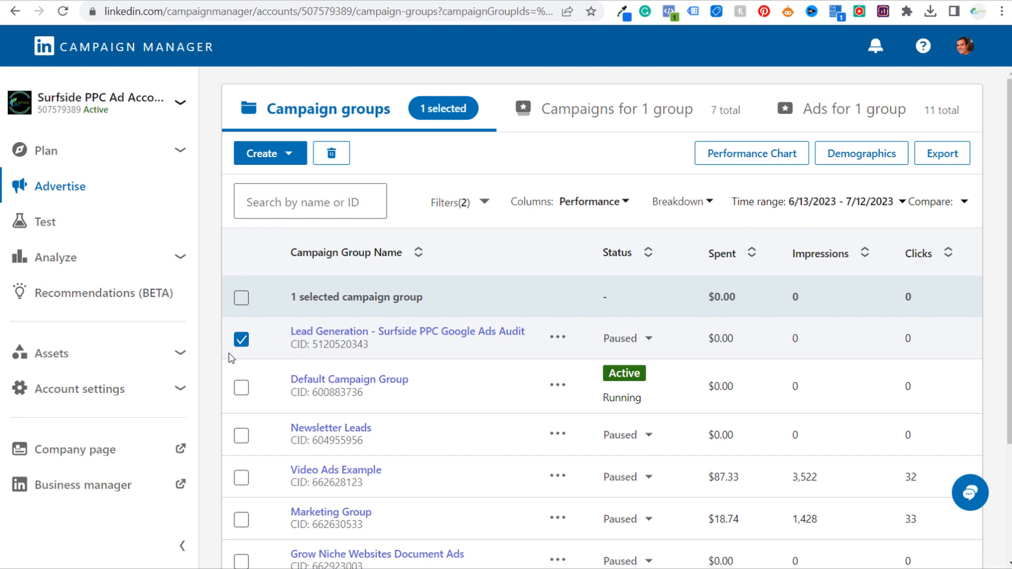
click(241, 339)
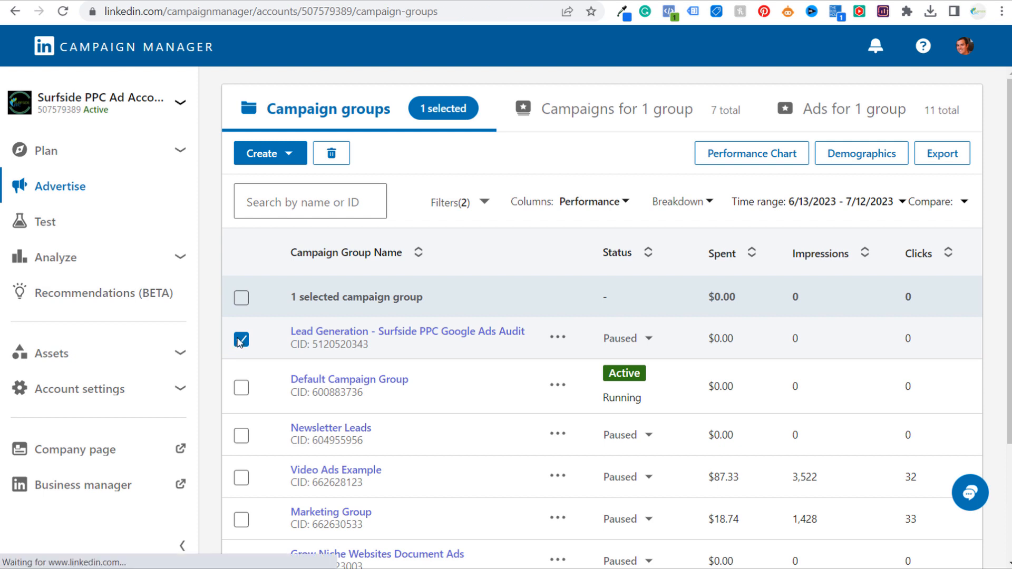
Start a new campaign group and name it "Free Google Ads Audit - August 2023"
click(288, 153)
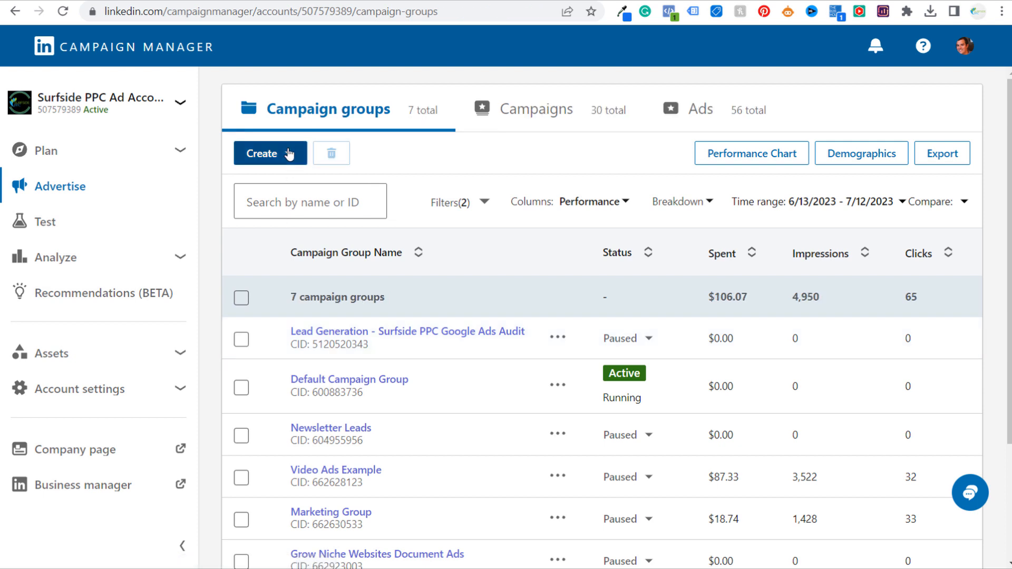
click(258, 236)
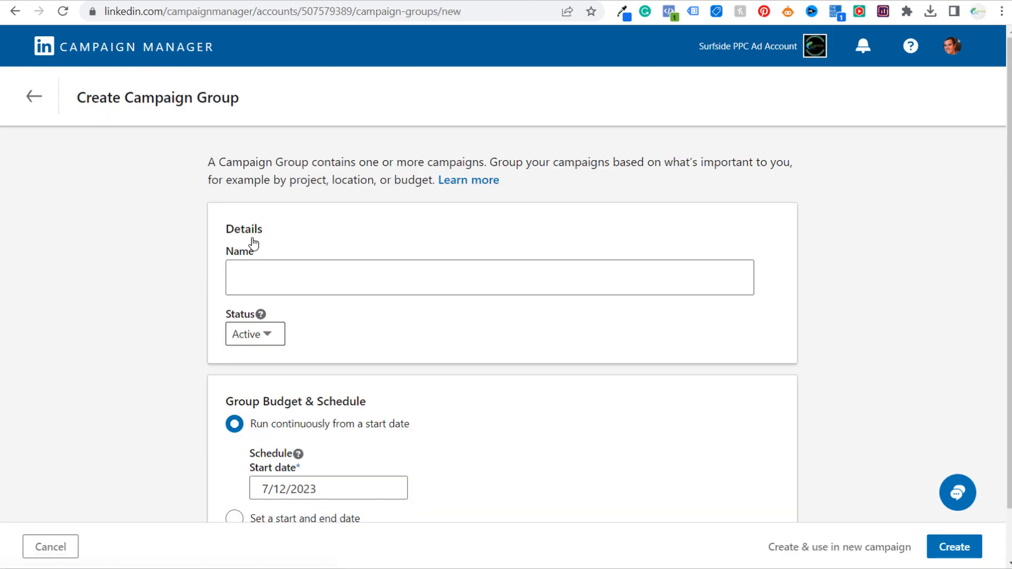
click(318, 283)
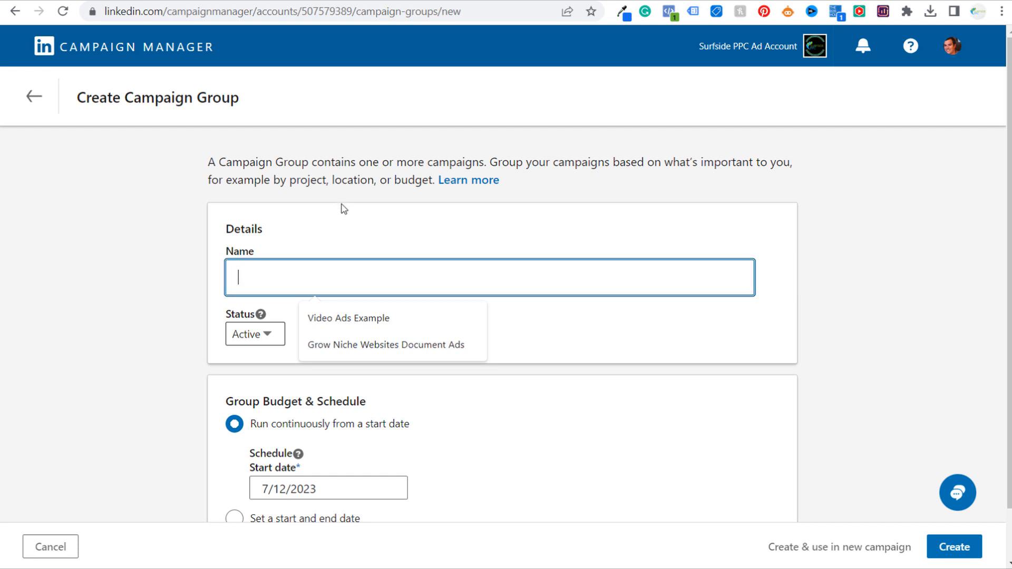
text(Google)
key(BackSpace)
key(BackSpace)
key(BackSpace)
key(BackSpace)
key(BackSpace)
key(BackSpace)
key(BackSpace)
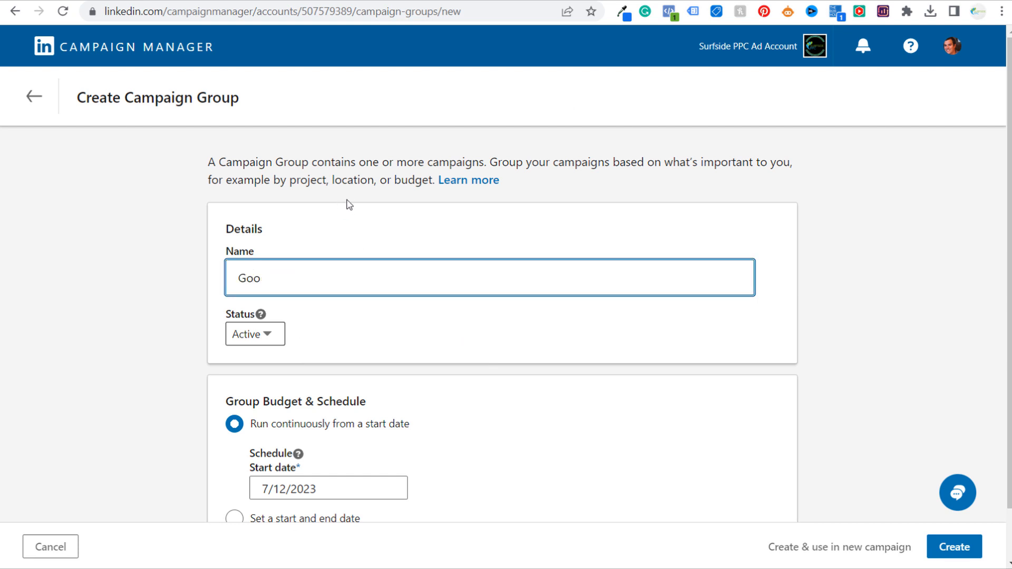
text(Free Google Ads Audit -)
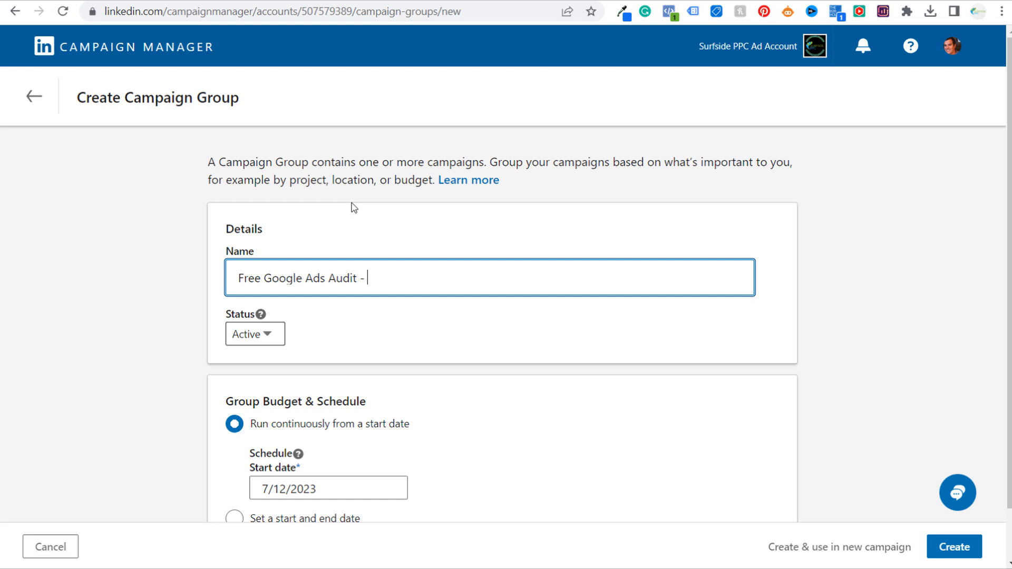
text( August 2023)
click(332, 184)
scroll(152, 263, down, 1)
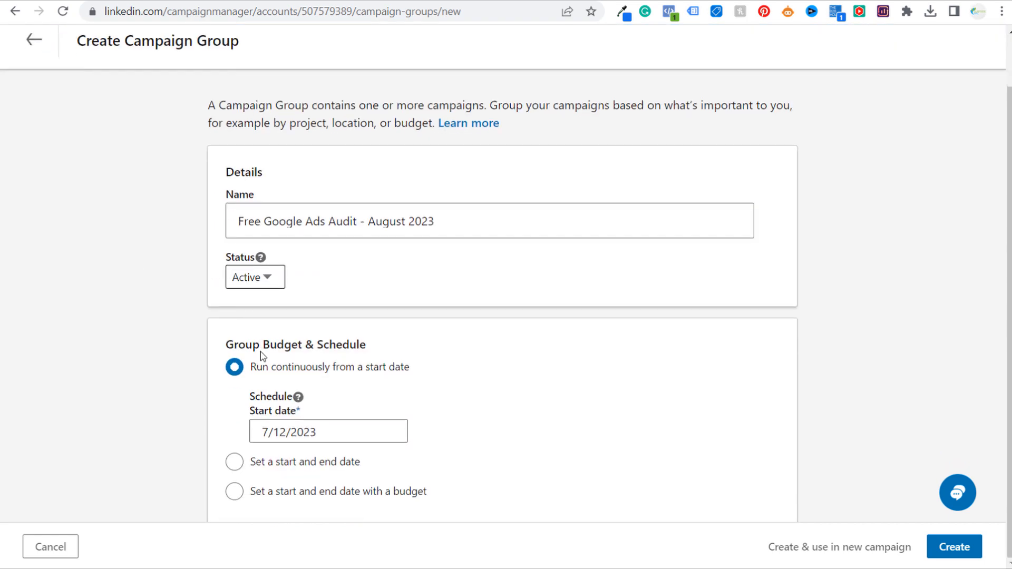
Give the campaign group a start and end date with a budget, and set the total budget to $5,000.00
click(233, 466)
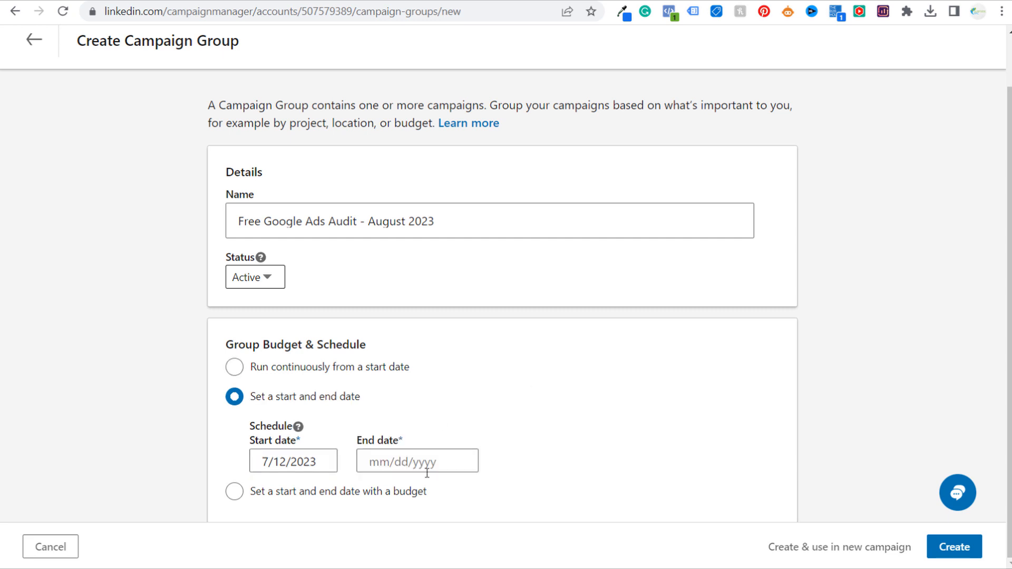
click(296, 492)
scroll(296, 494, down, 1)
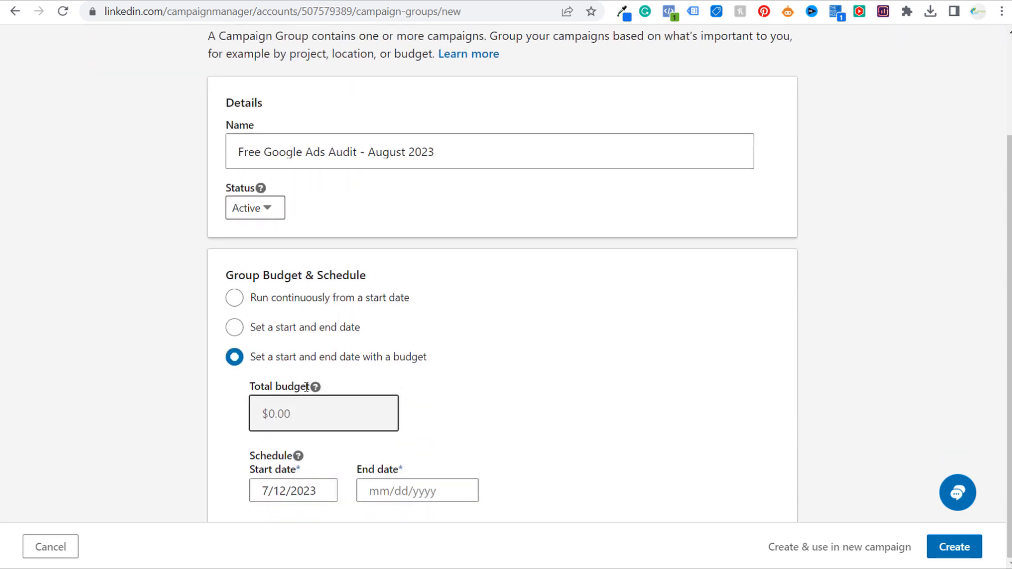
click(336, 413)
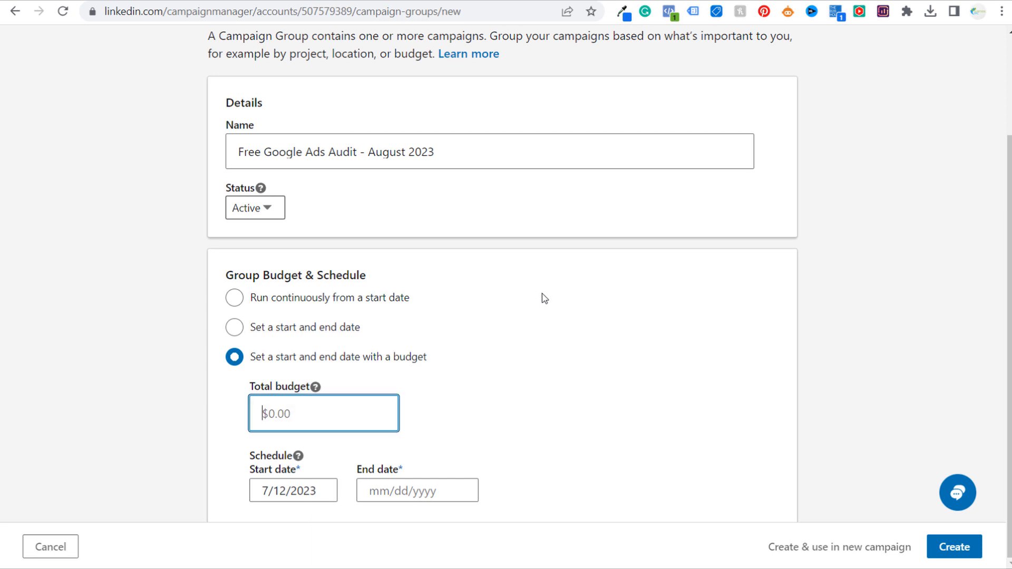
text(5.0)
click(544, 298)
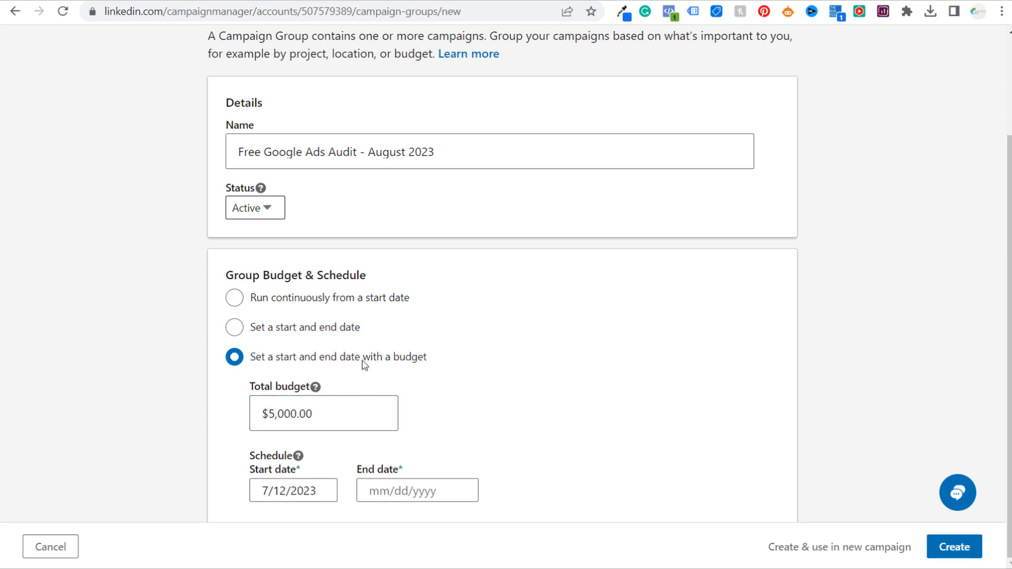
Schedule the campaign group from 7/17/2023 to 8/31/2023 and create it
click(309, 498)
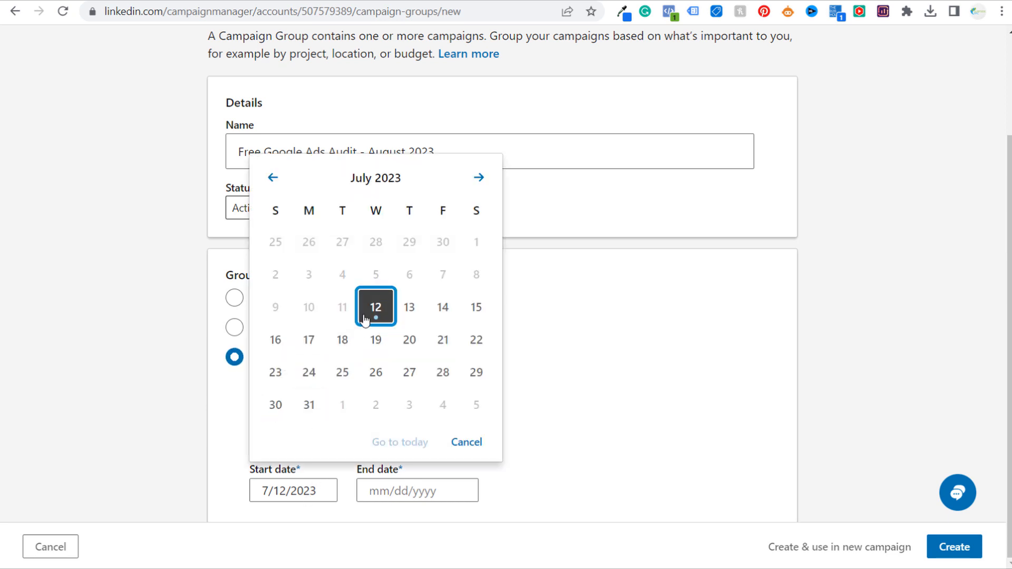
click(308, 339)
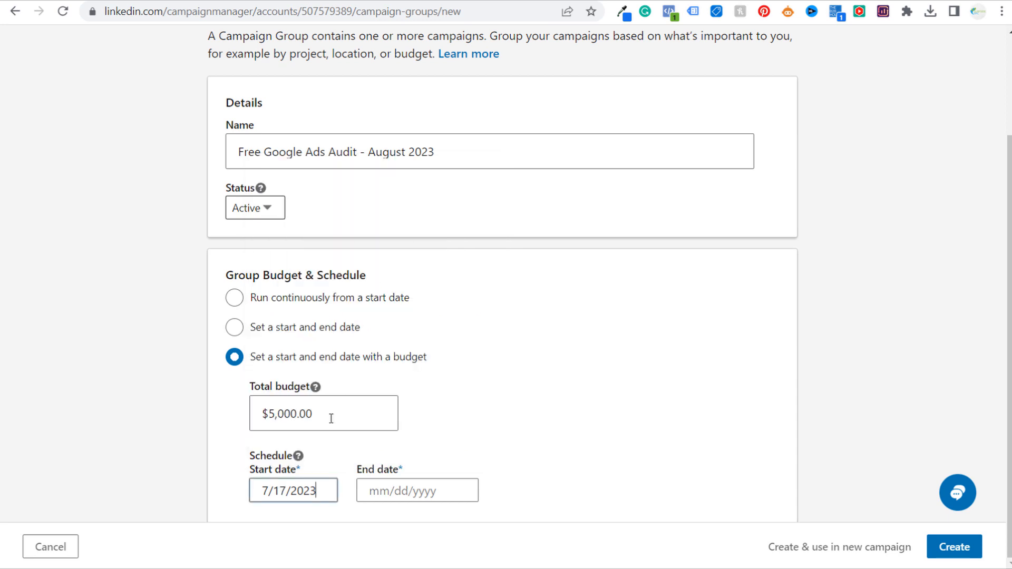
click(422, 490)
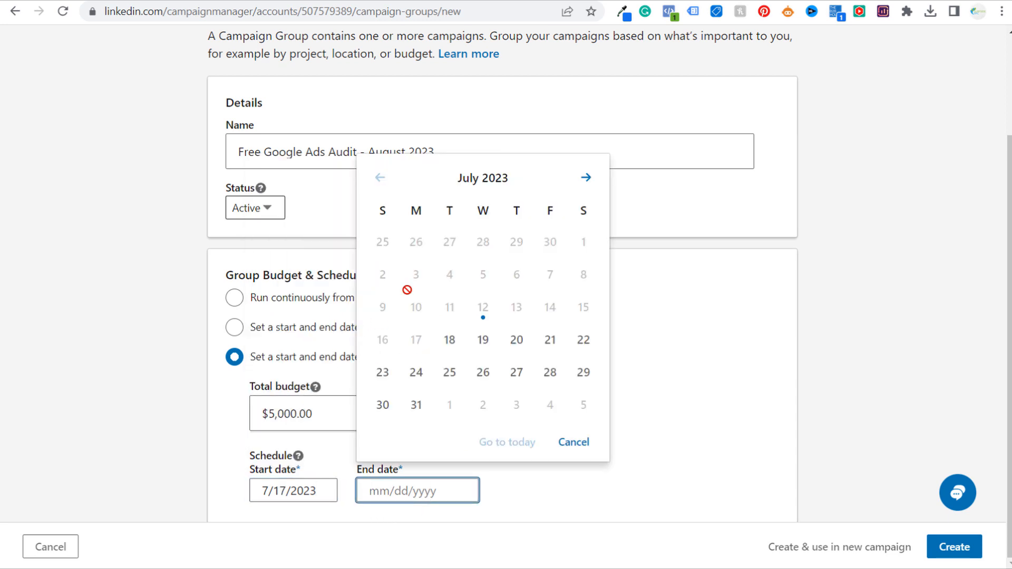
click(586, 177)
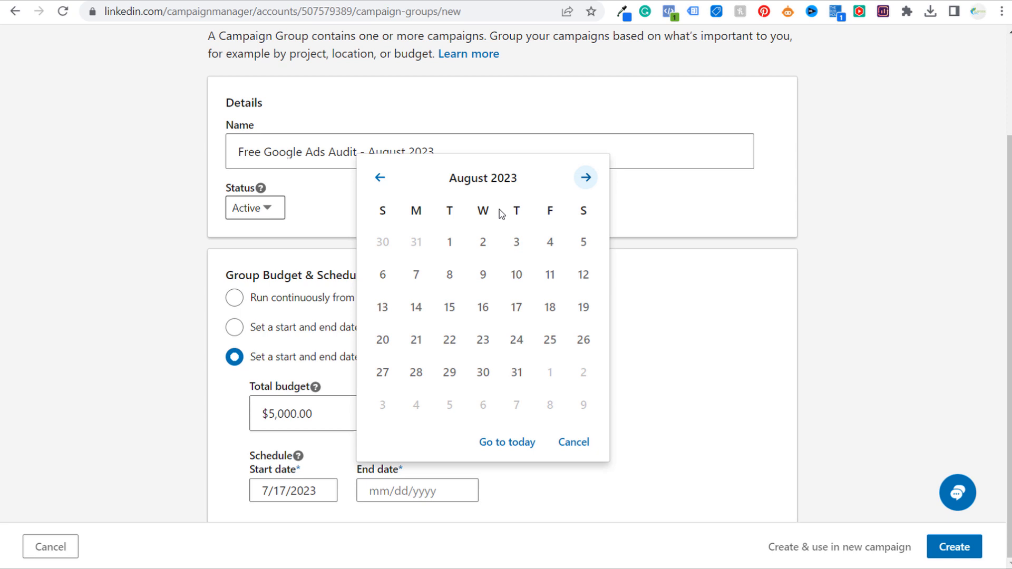
click(517, 374)
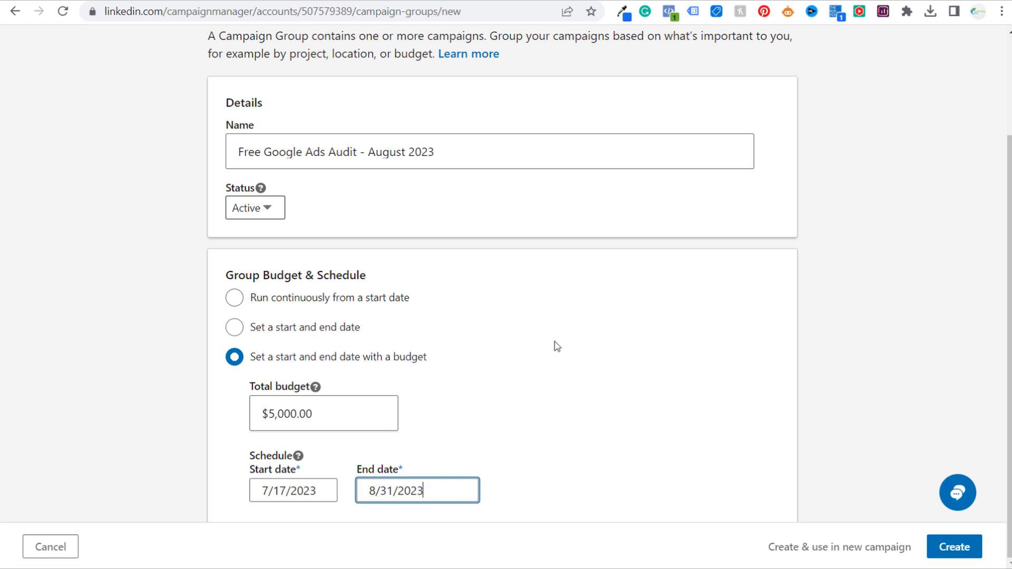
click(954, 548)
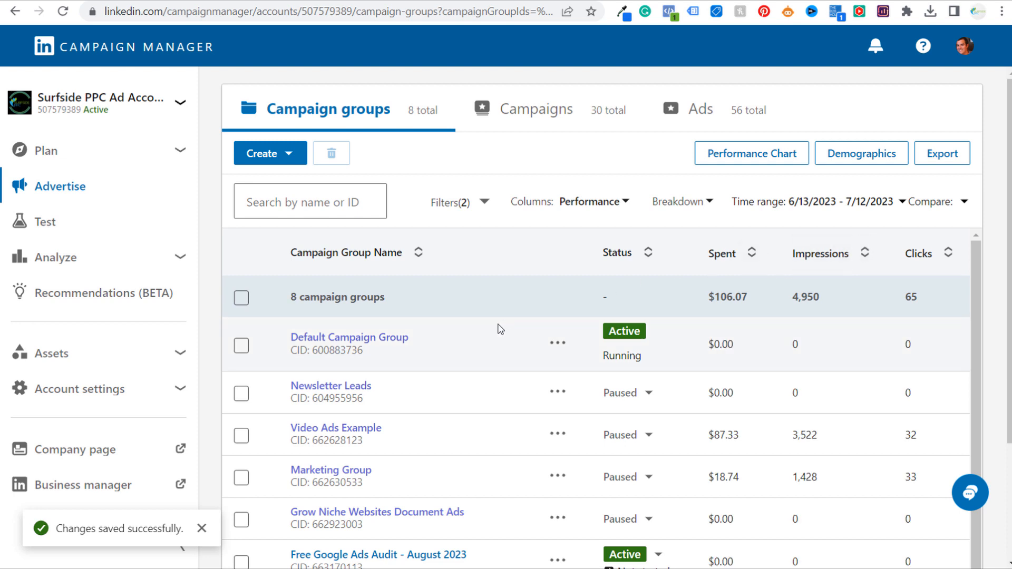
Start a new campaign in the "Free Google Ads Audit - August 2023" group and proceed to its objective selection
scroll(493, 337, down, 1)
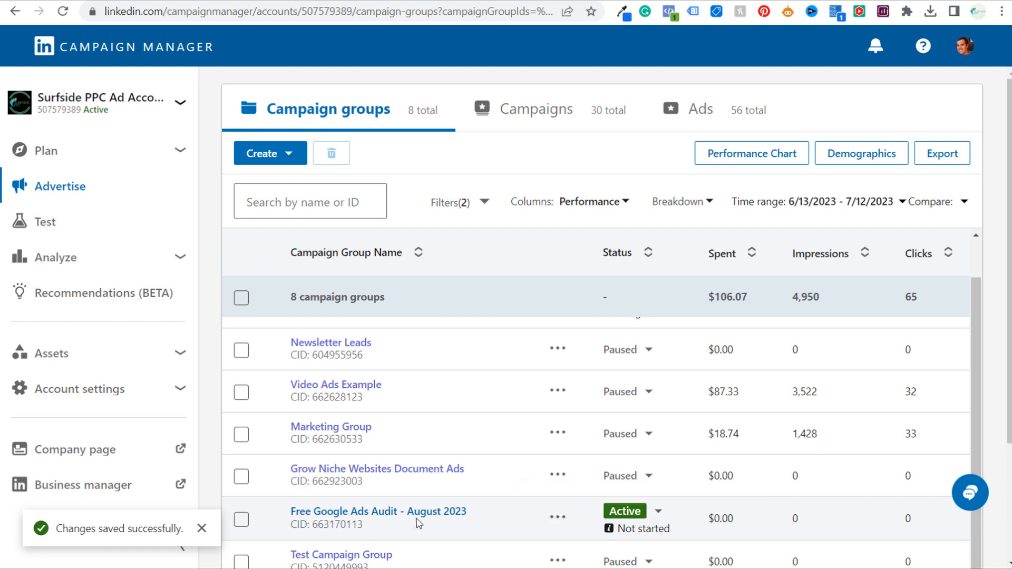
click(403, 514)
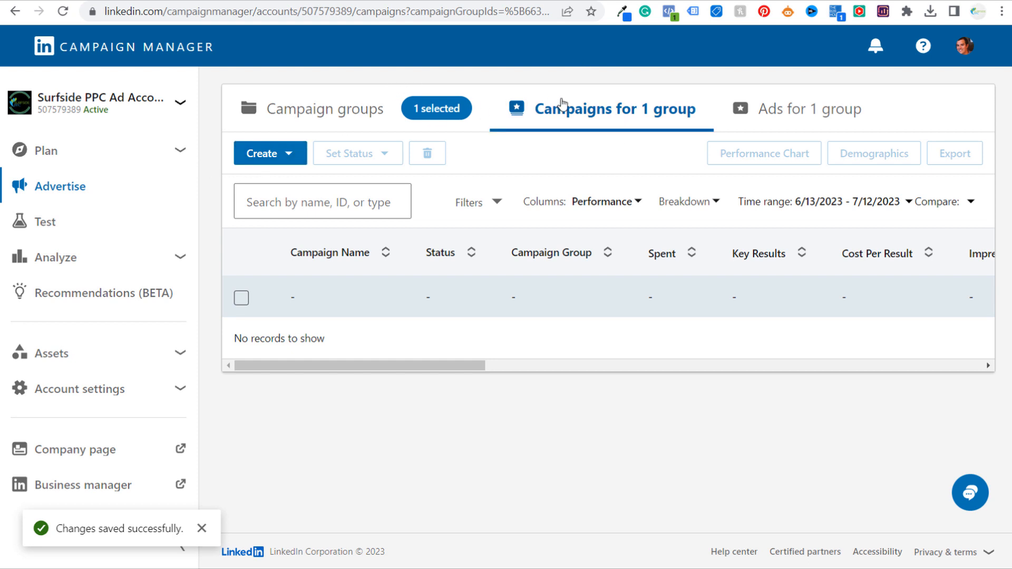
click(299, 154)
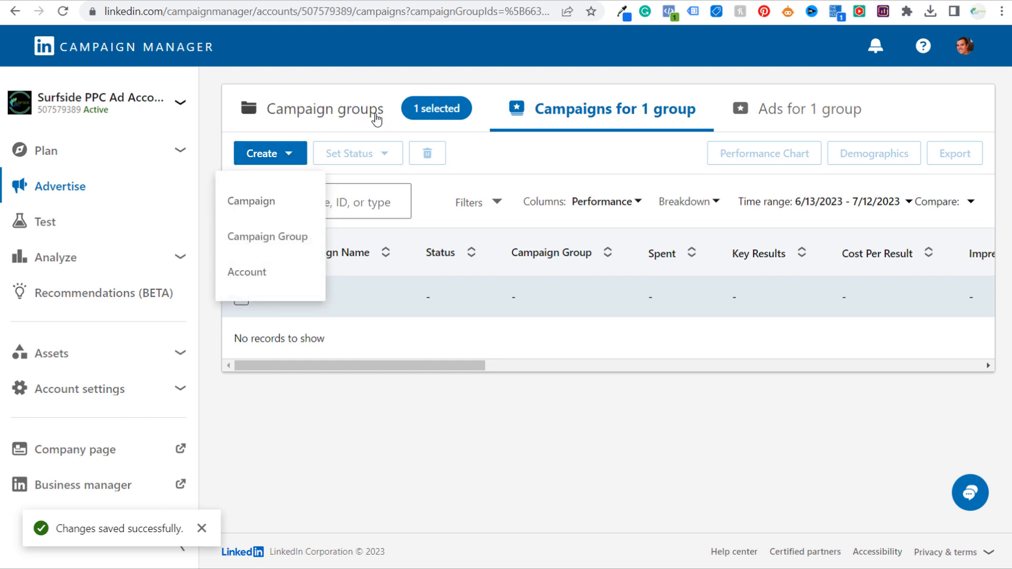
click(258, 203)
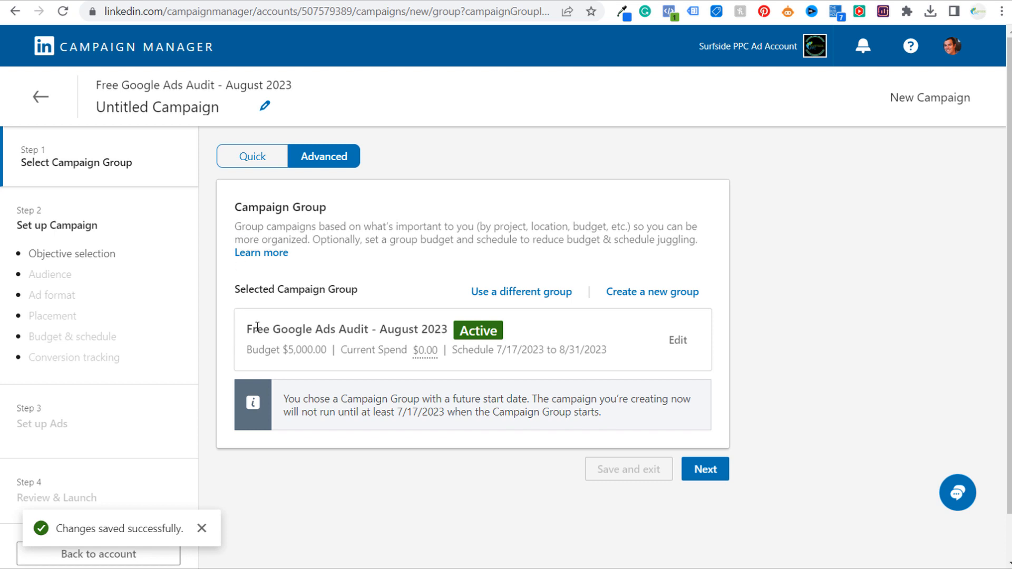
click(705, 475)
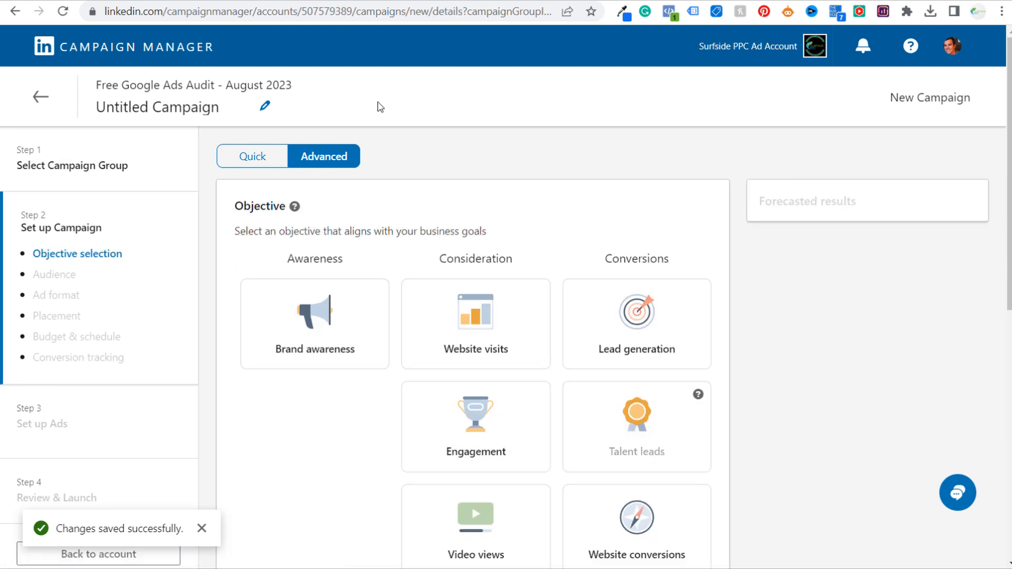
Choose Website conversions as the campaign objective and review the form on the free Google Ads audit page
scroll(733, 143, down, 2)
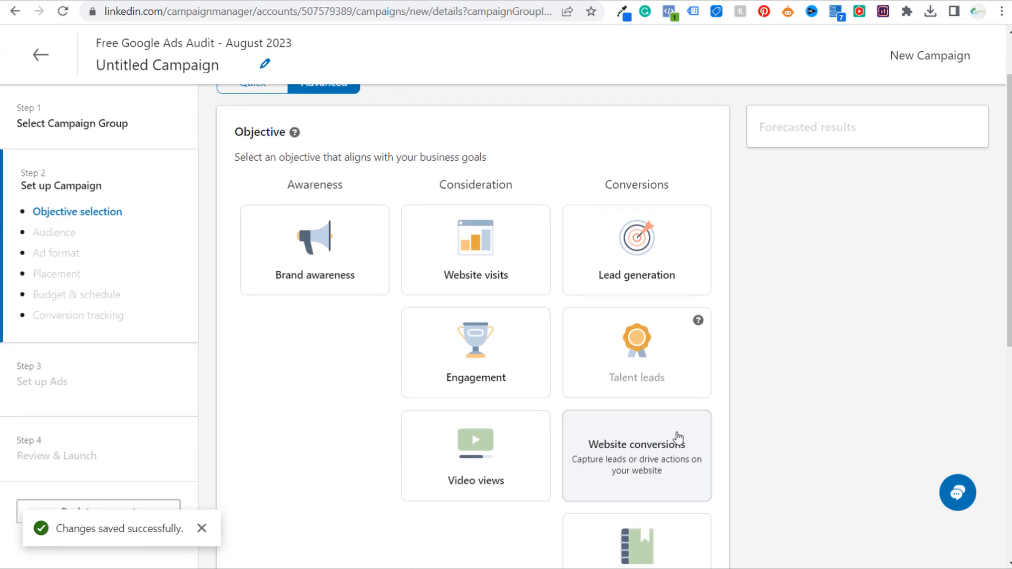
click(685, 427)
scroll(700, 413, down, 1)
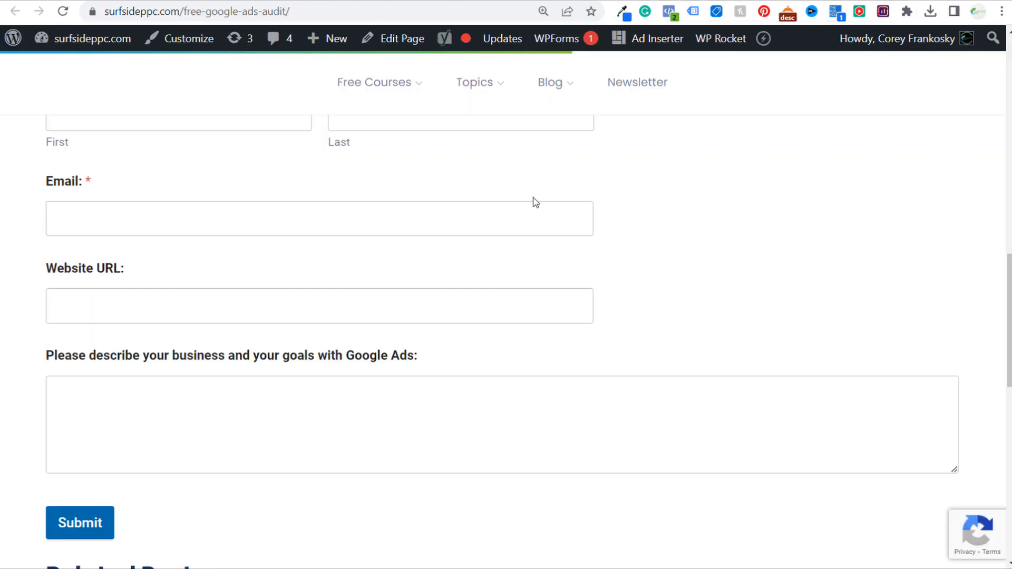
scroll(506, 248, up, 8)
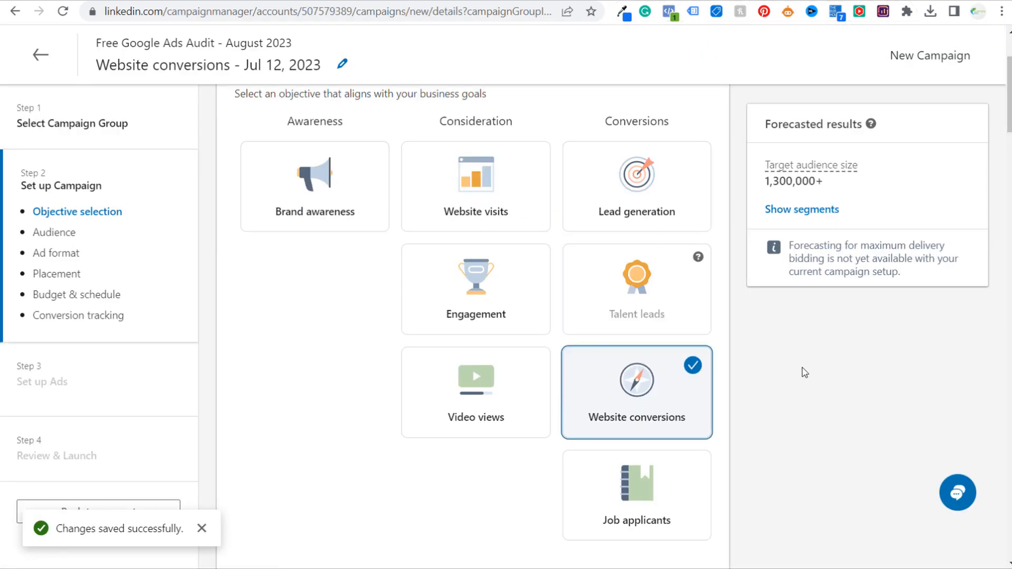
Check the saved audiences list and clear all targeting criteria of the previously used audience
scroll(789, 349, down, 4)
scroll(789, 349, down, 3)
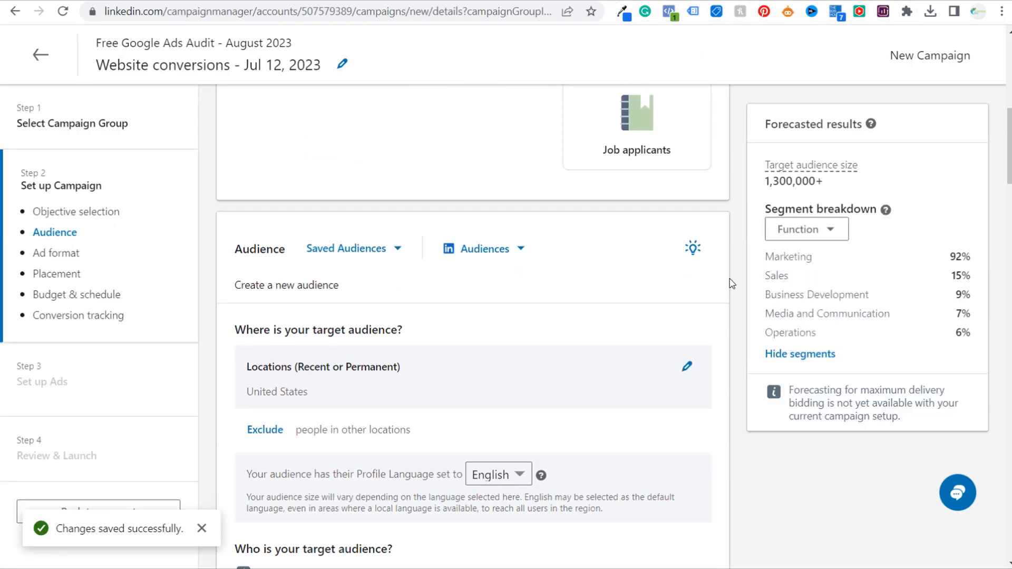
scroll(732, 291, down, 1)
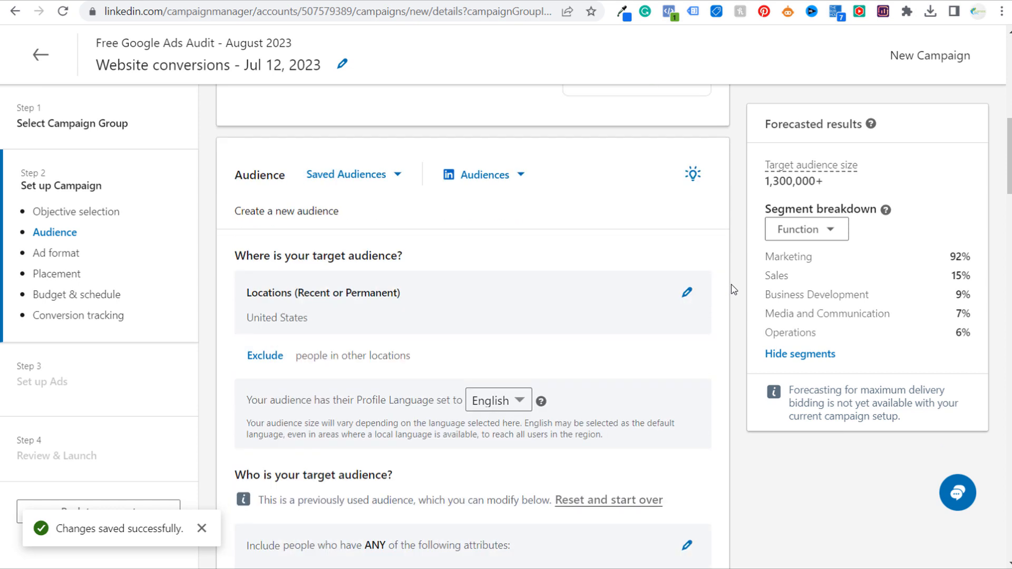
click(361, 173)
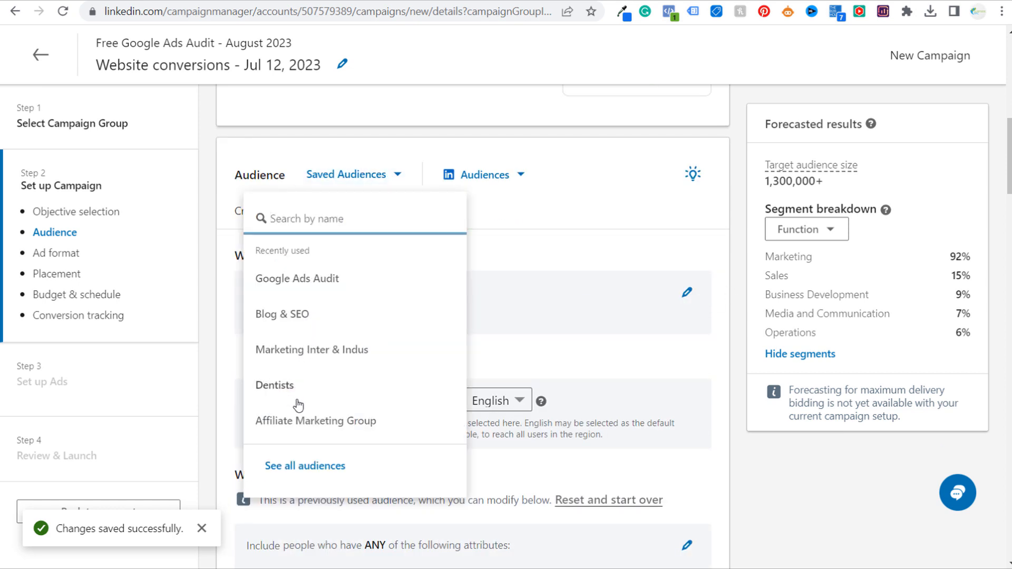
click(729, 197)
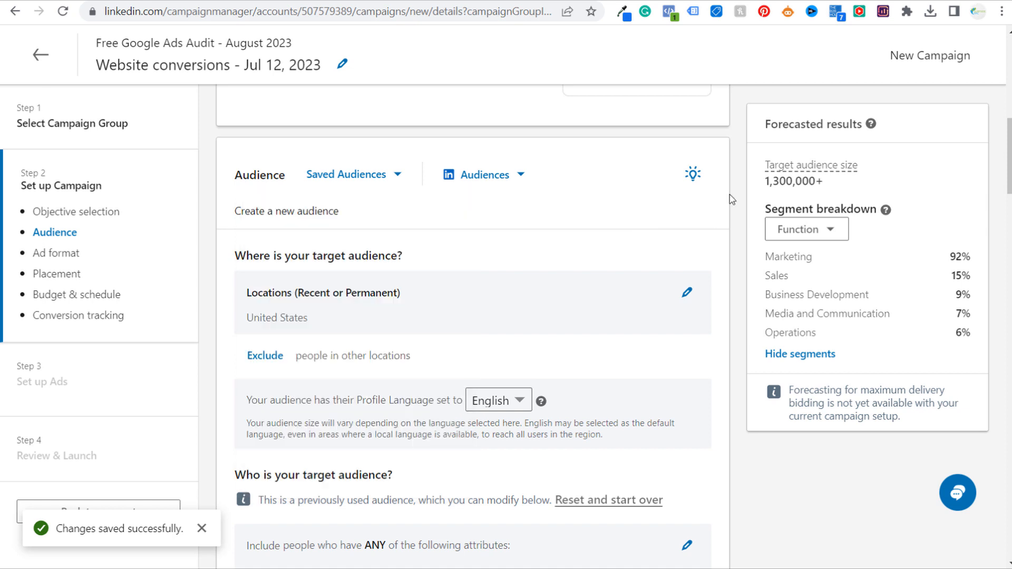
scroll(730, 198, down, 1)
scroll(661, 449, down, 2)
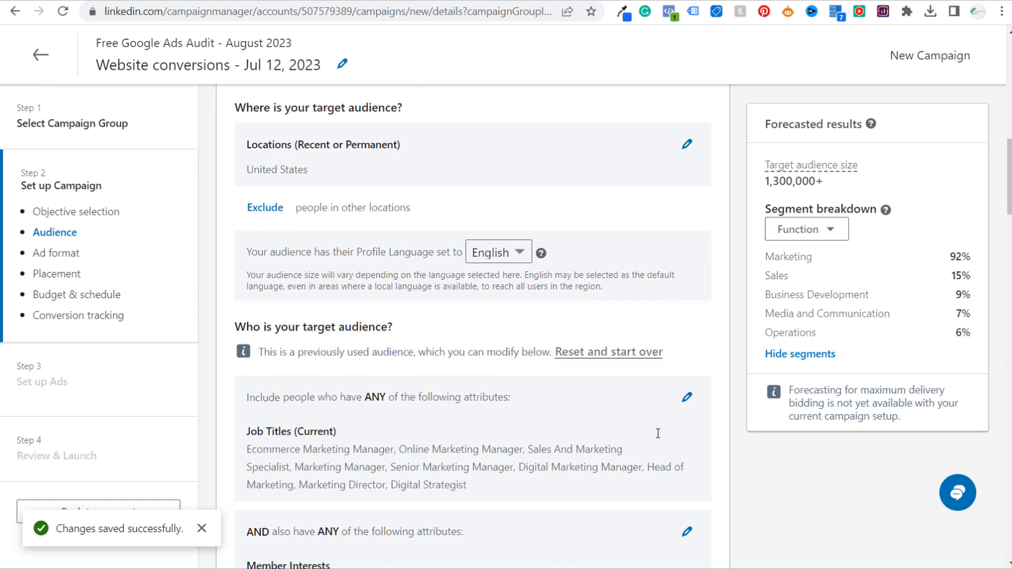
click(601, 351)
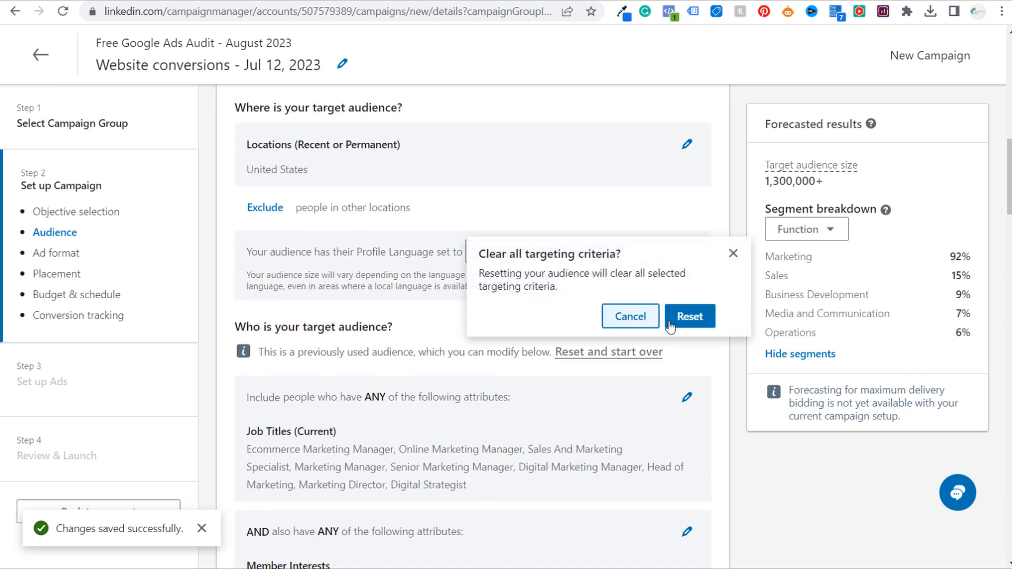
click(685, 316)
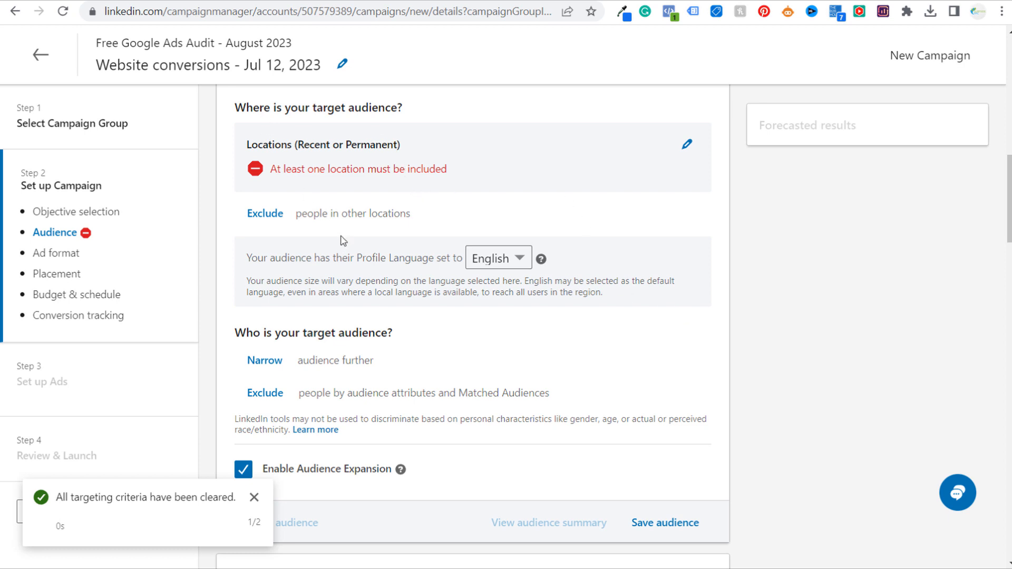
Target the United States as the audience location and restrict it to people with a permanent location there
click(686, 144)
click(339, 335)
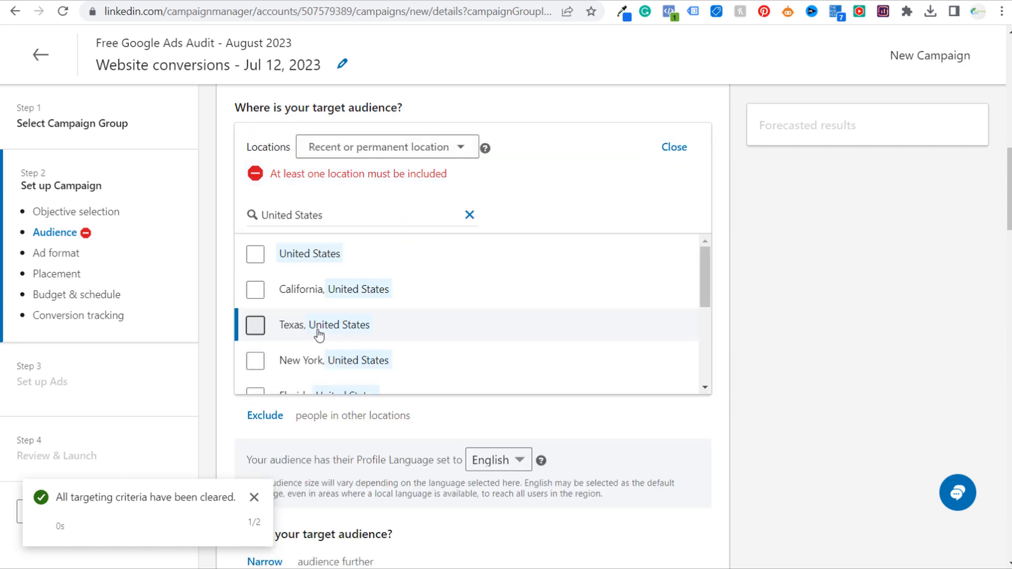
click(256, 254)
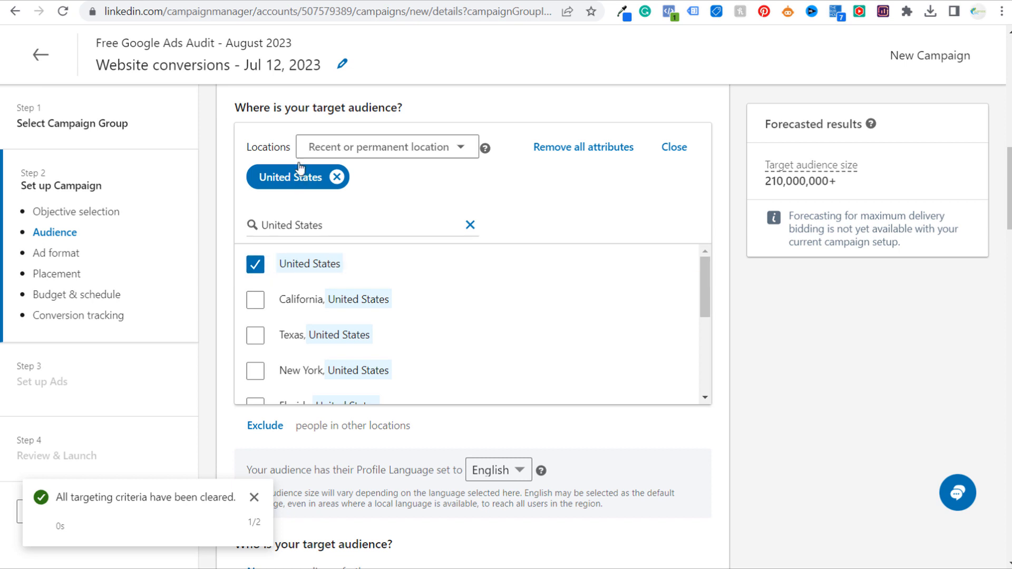
click(451, 146)
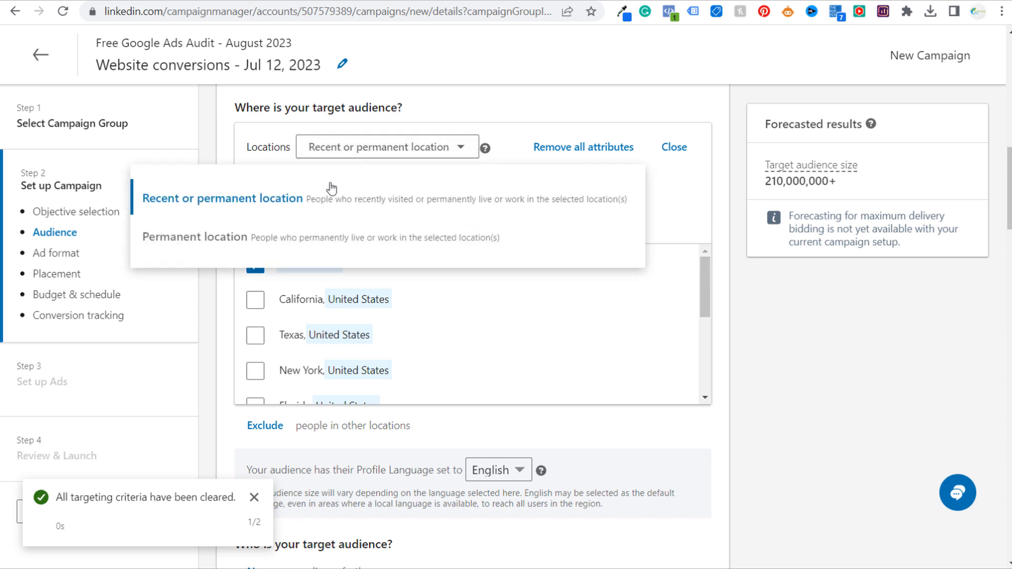
click(168, 242)
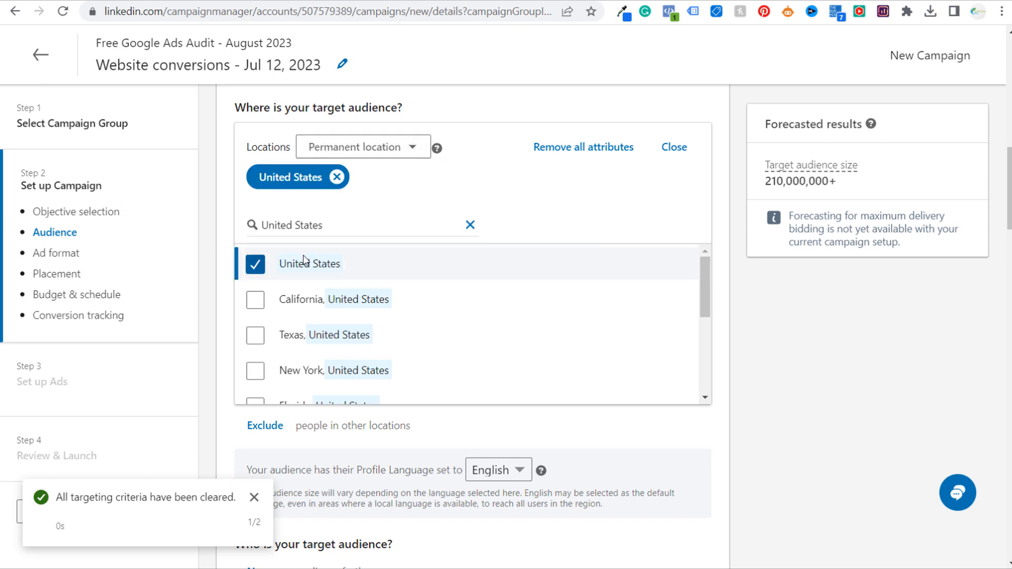
click(659, 153)
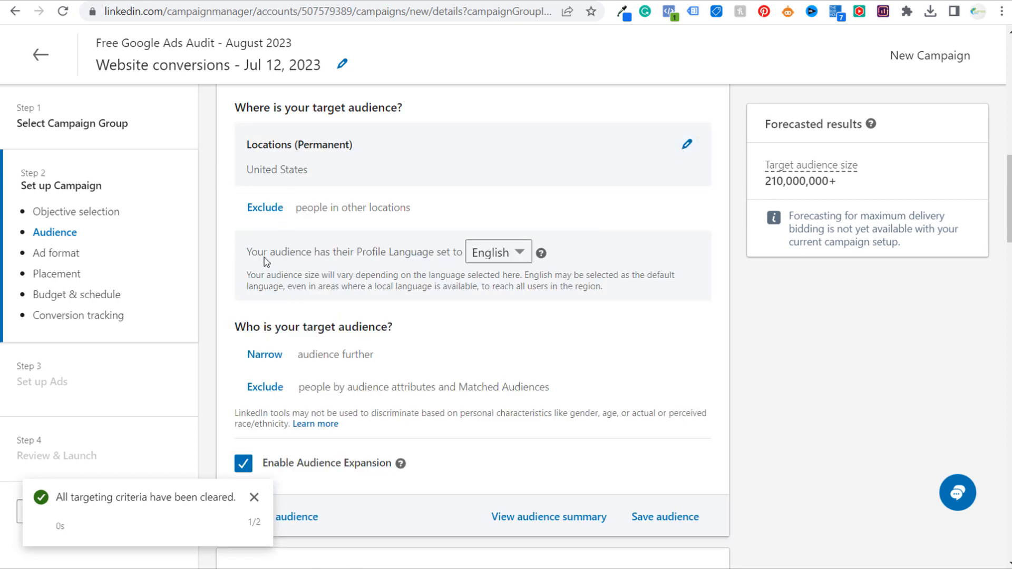
Review the audience's profile language setting and the forecasted target audience size
drag(247, 254, 354, 253)
click(408, 253)
click(254, 497)
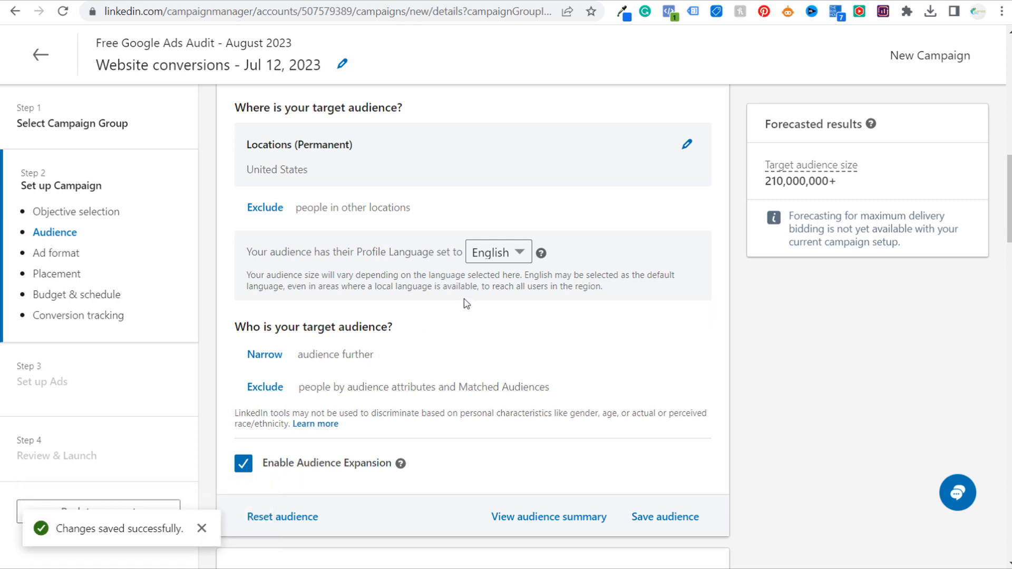
scroll(464, 301, down, 1)
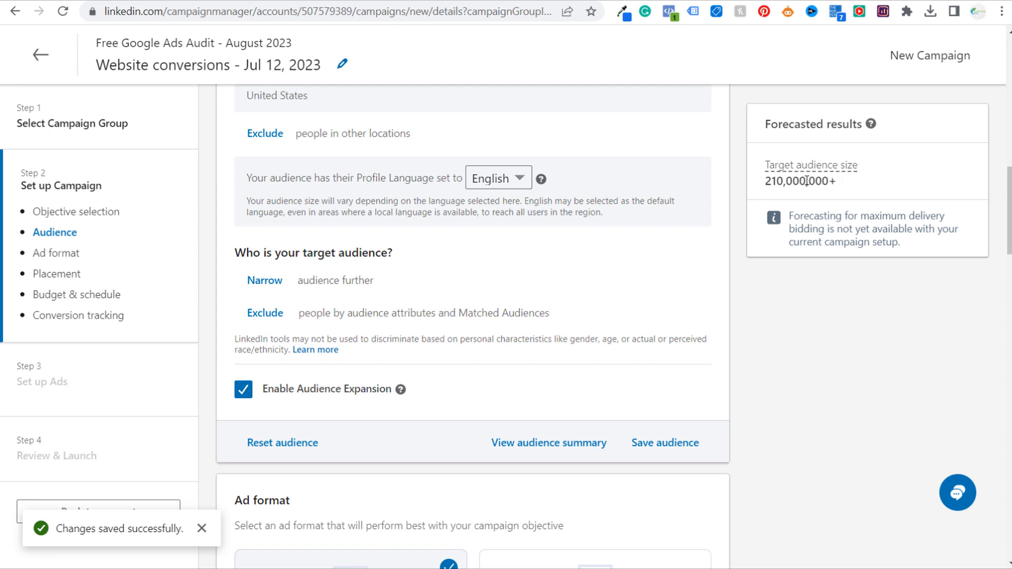
drag(764, 183, 829, 182)
click(779, 345)
double_click(775, 182)
click(868, 289)
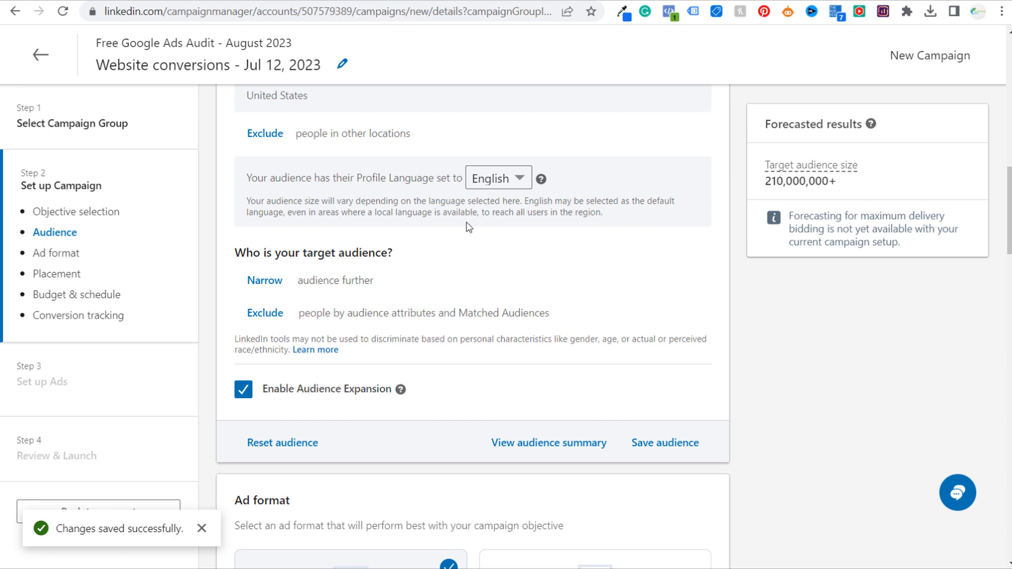
Examine the options for narrowing and excluding the target audience, including the Retargeting and Other audience categories
click(271, 280)
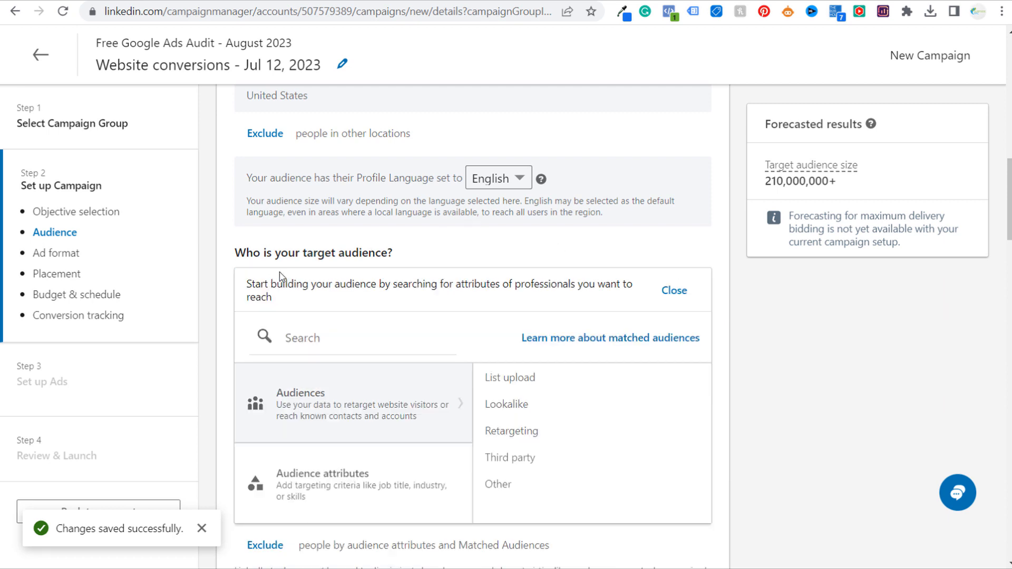
scroll(279, 276, down, 4)
click(261, 326)
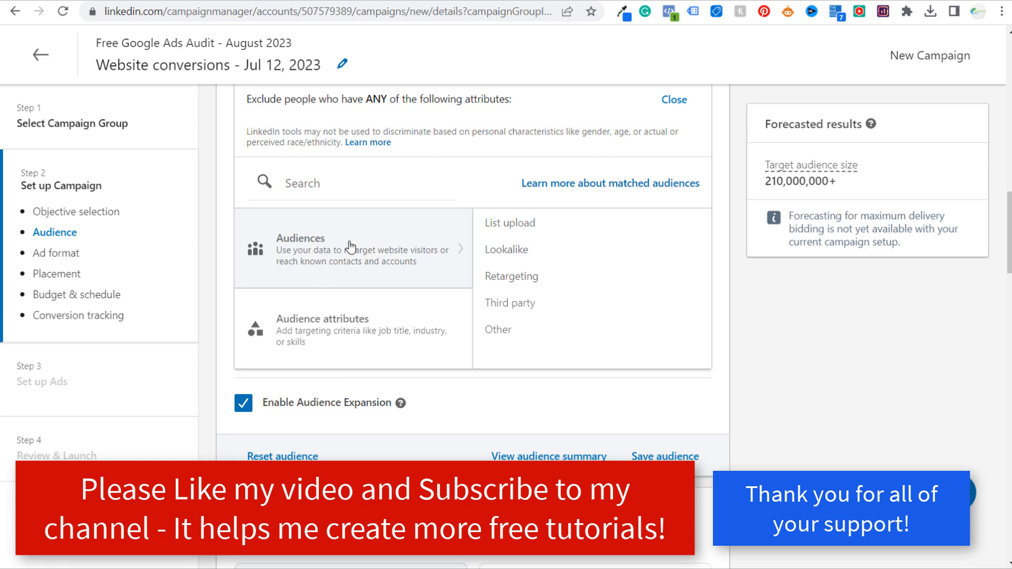
click(668, 175)
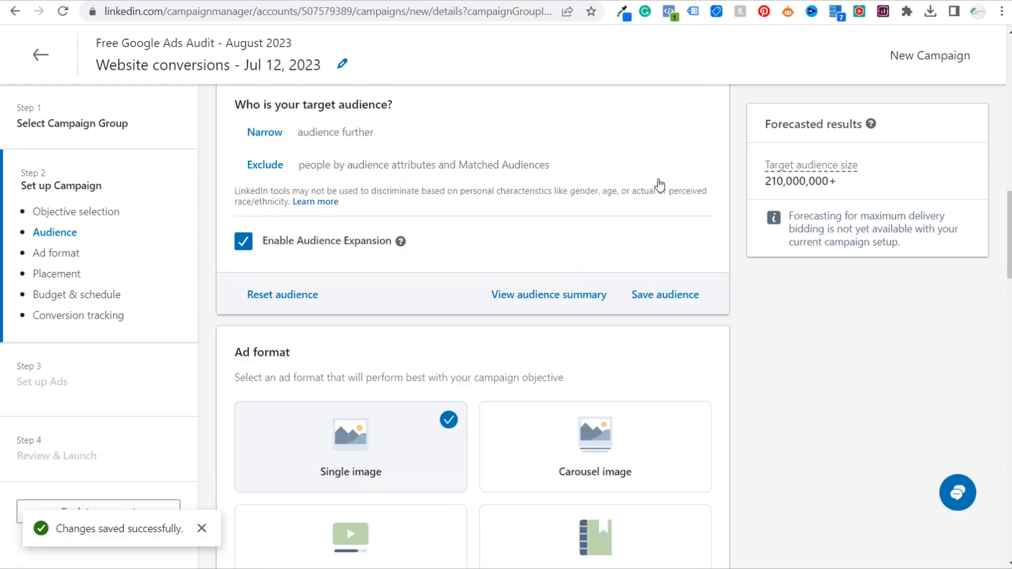
click(272, 142)
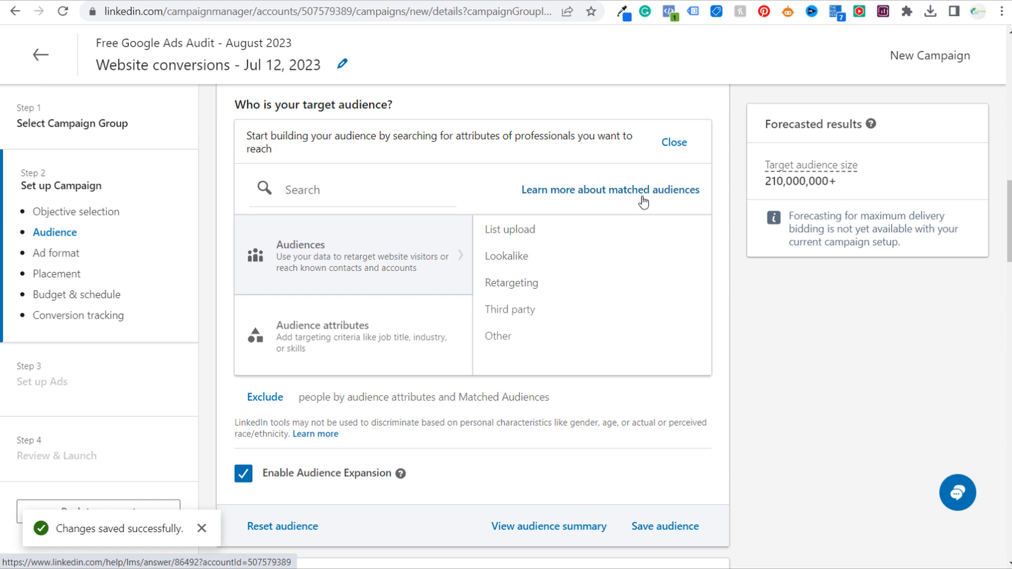
click(563, 290)
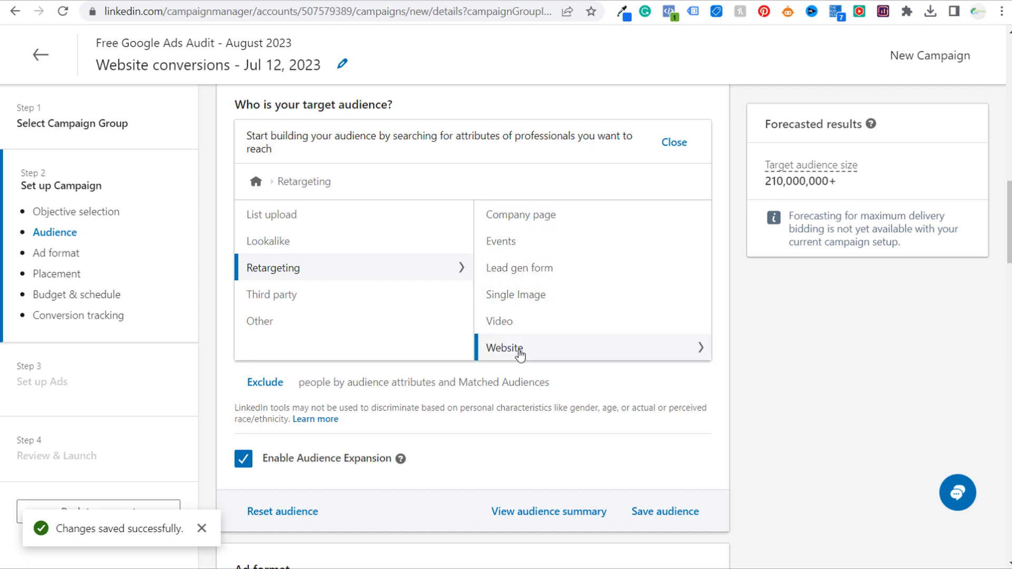
click(343, 289)
click(311, 321)
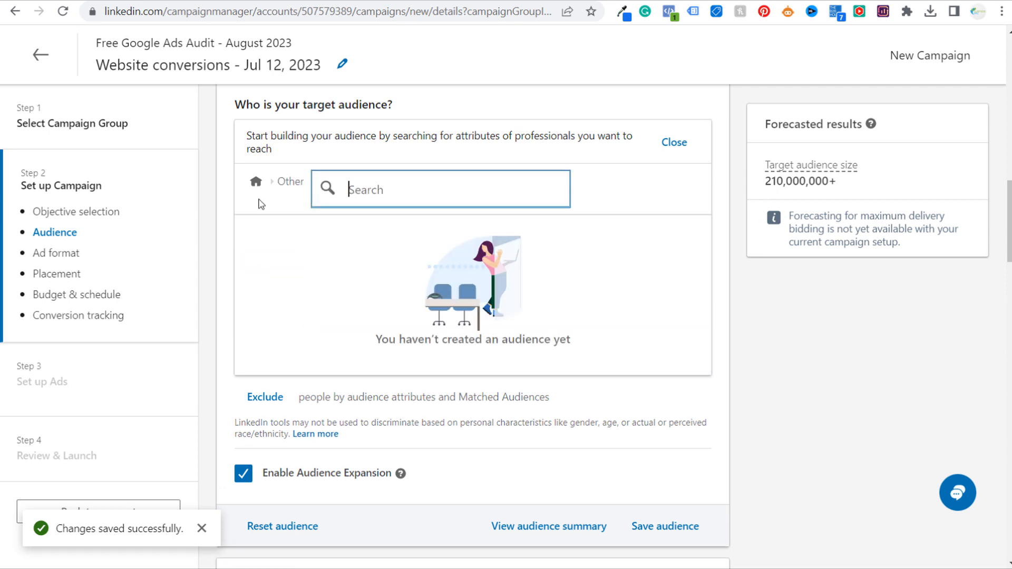
click(257, 182)
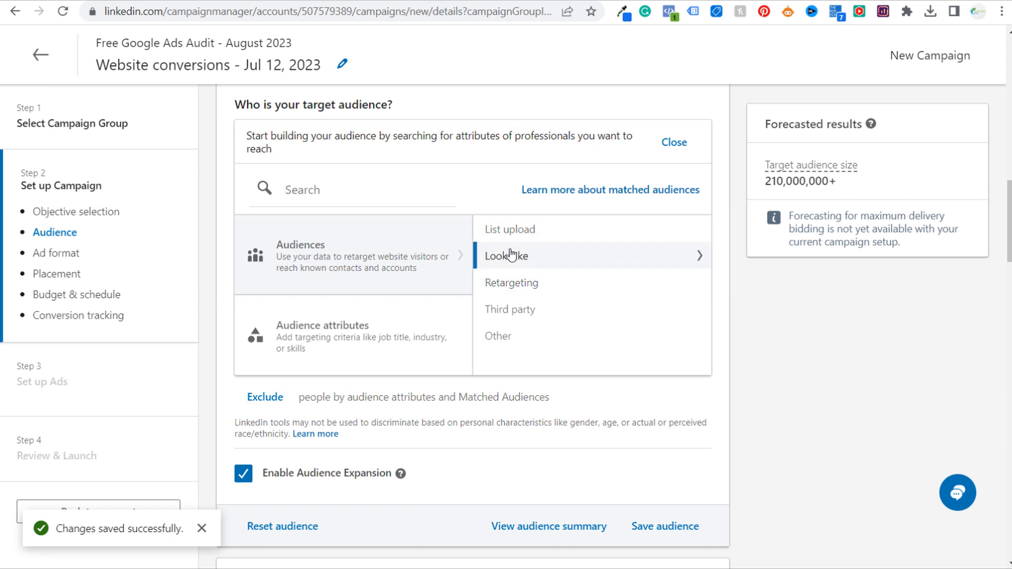
Try including the "All Users - 90 Days" website retargeting audience in the targeting and remove it again
click(561, 285)
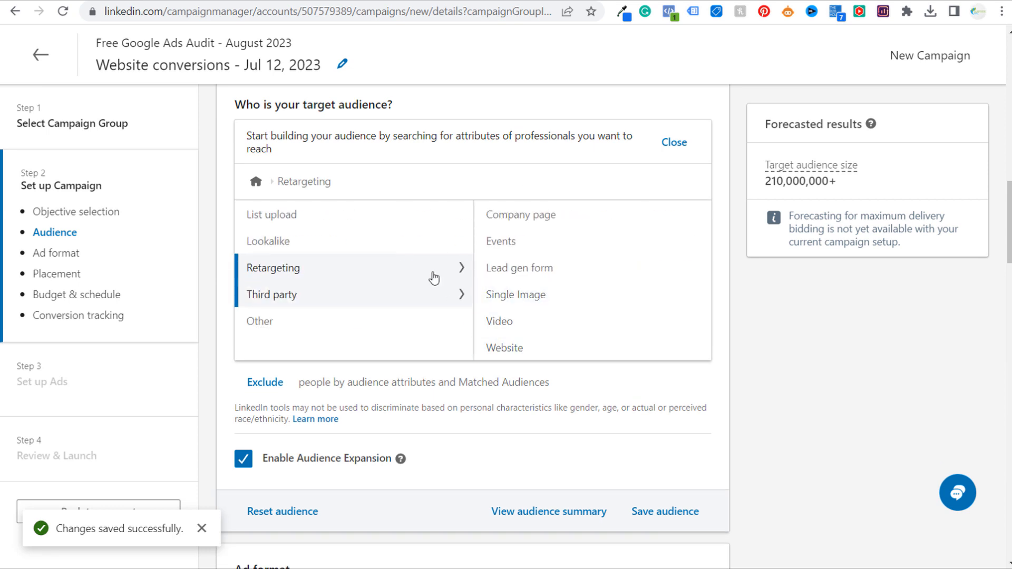
click(554, 357)
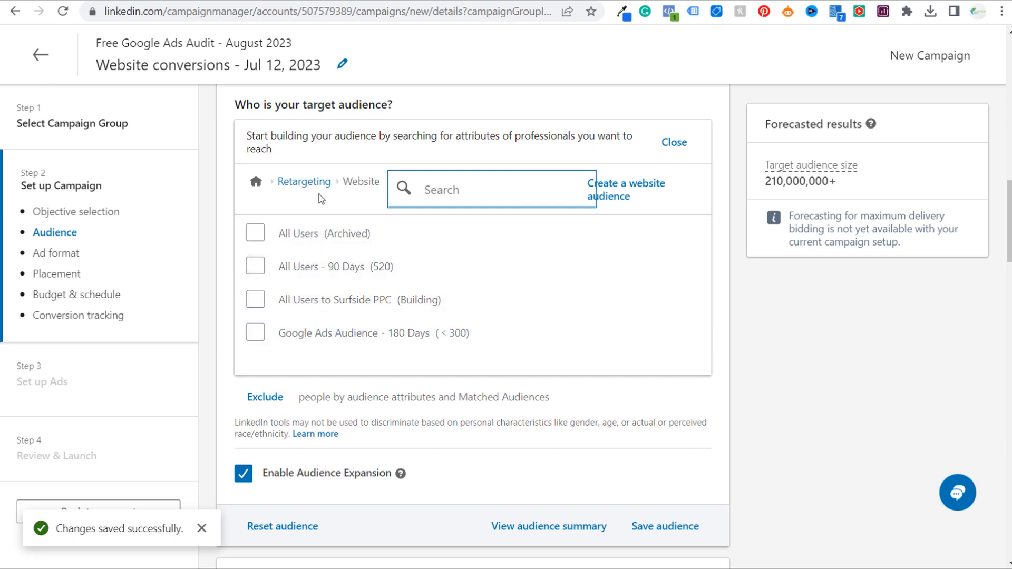
click(256, 267)
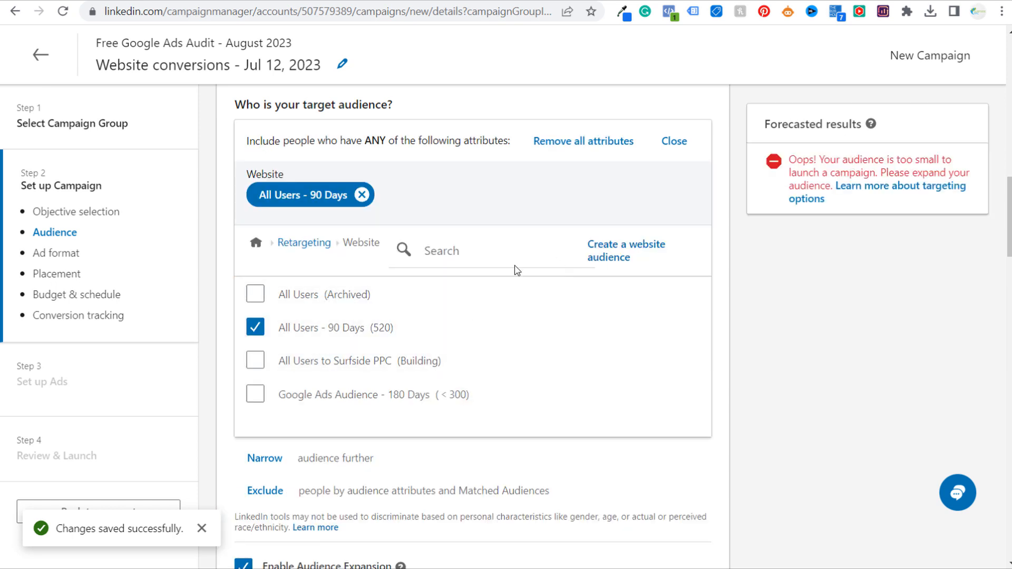
click(255, 327)
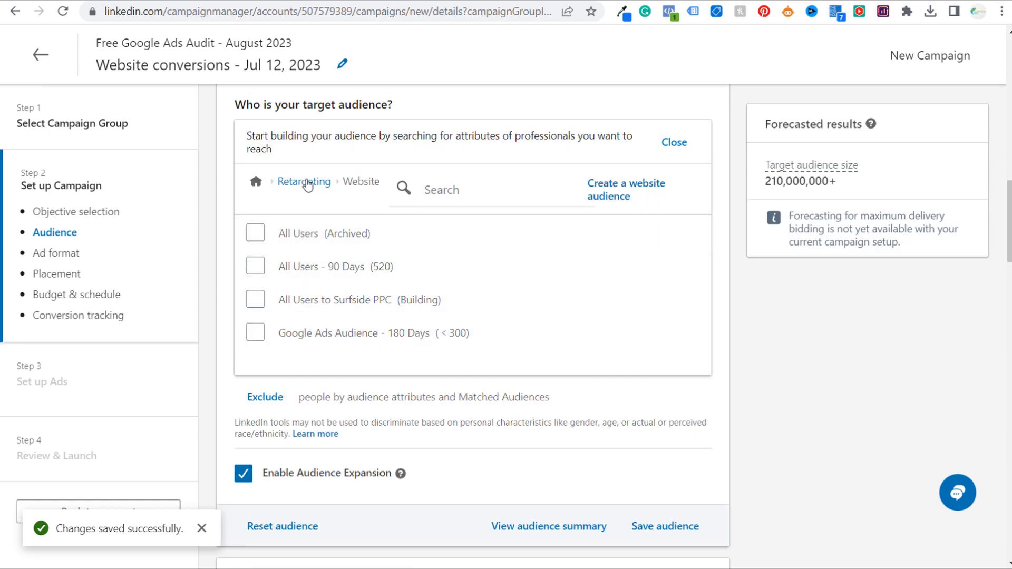
click(306, 181)
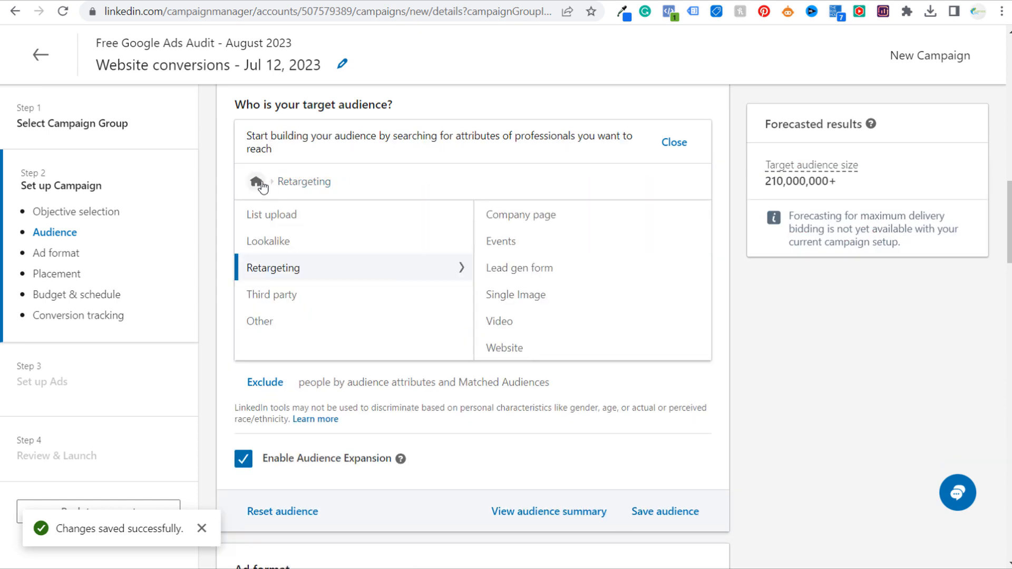
click(256, 183)
Browse the Company audience attributes, including the choices under Company Category
click(311, 330)
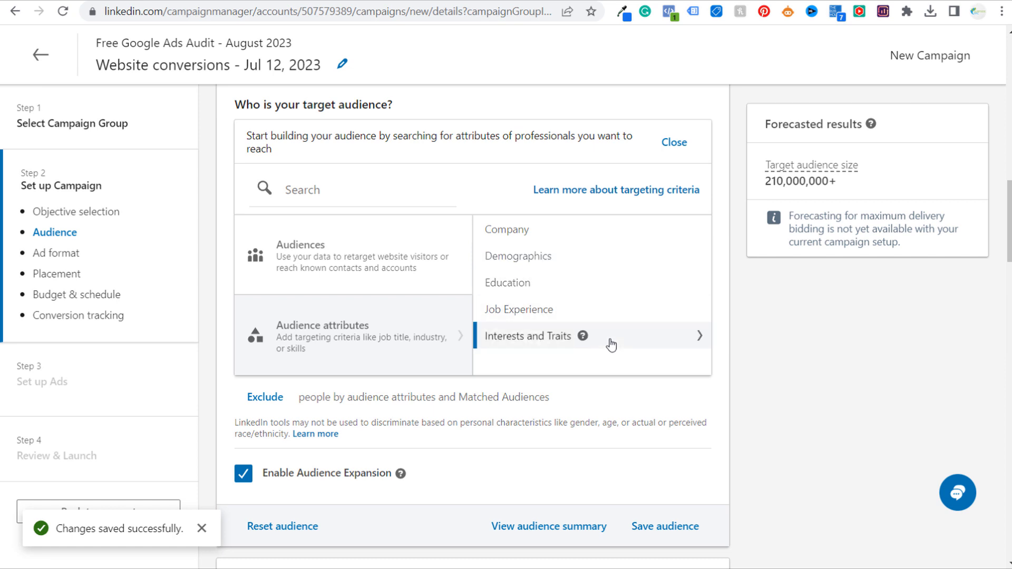
click(606, 231)
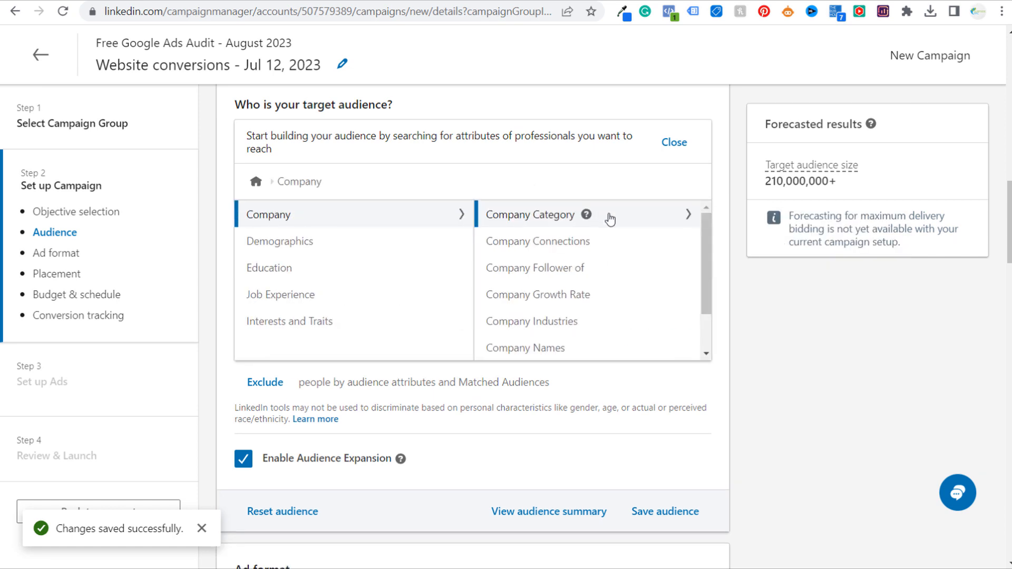
click(636, 224)
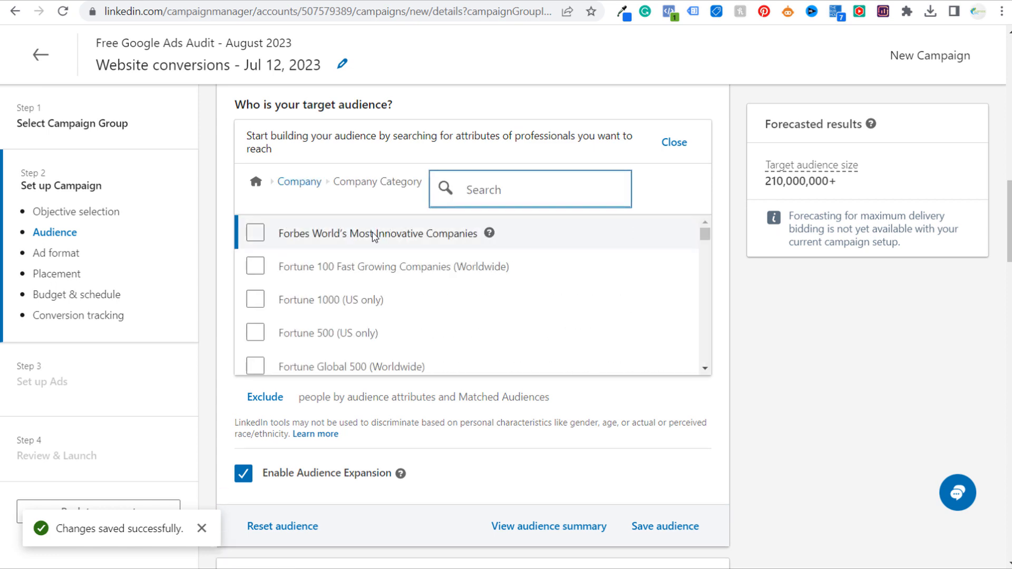
click(299, 183)
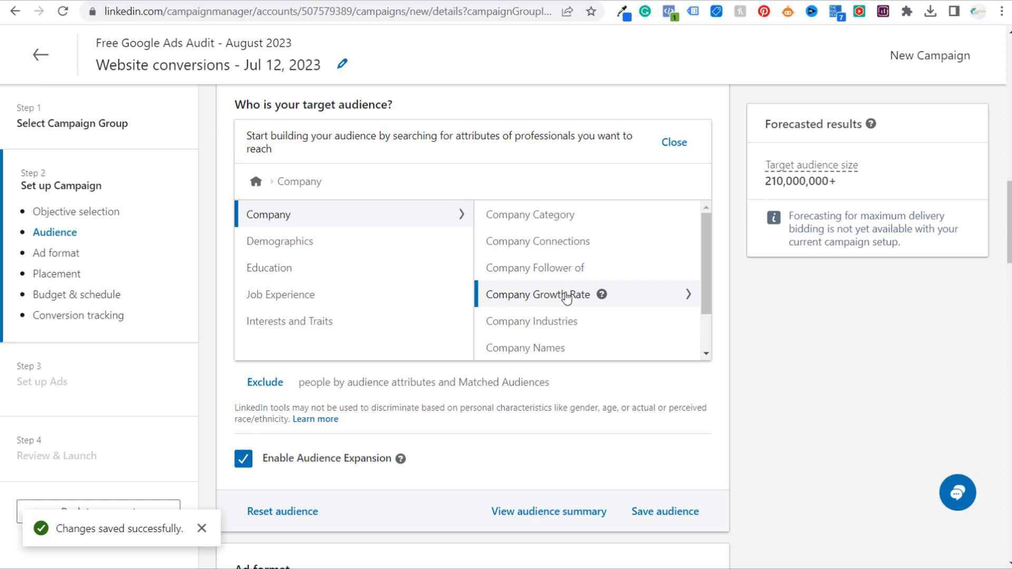
scroll(648, 294, down, 2)
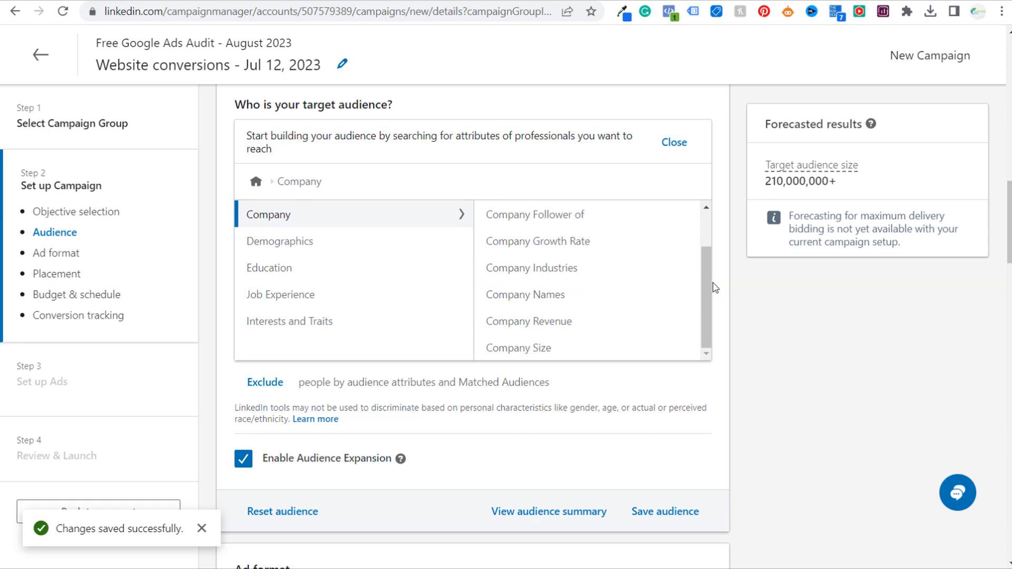
Browse the Demographics, Education and Job Experience categories of audience attributes
click(291, 241)
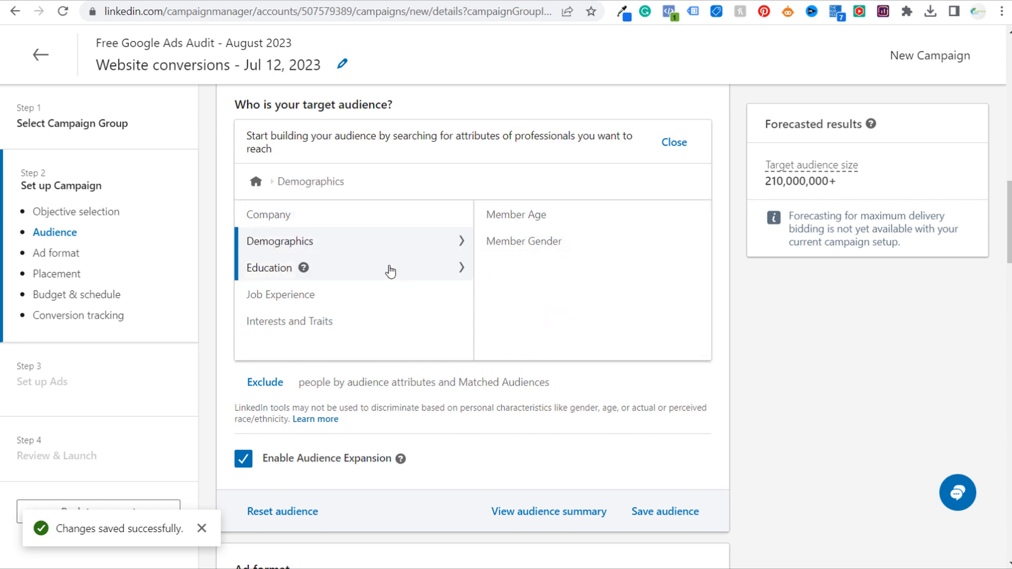
click(250, 273)
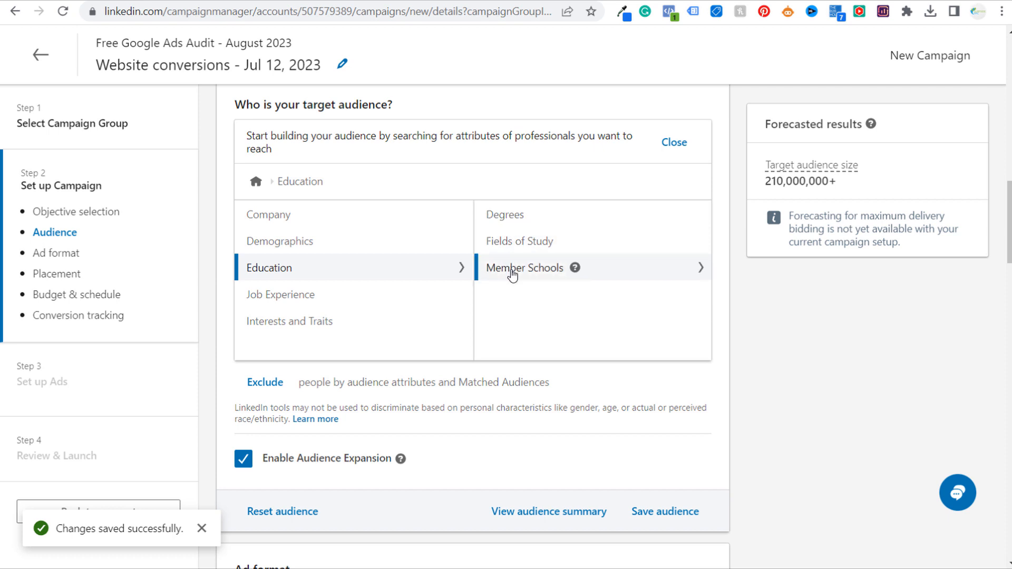
click(291, 304)
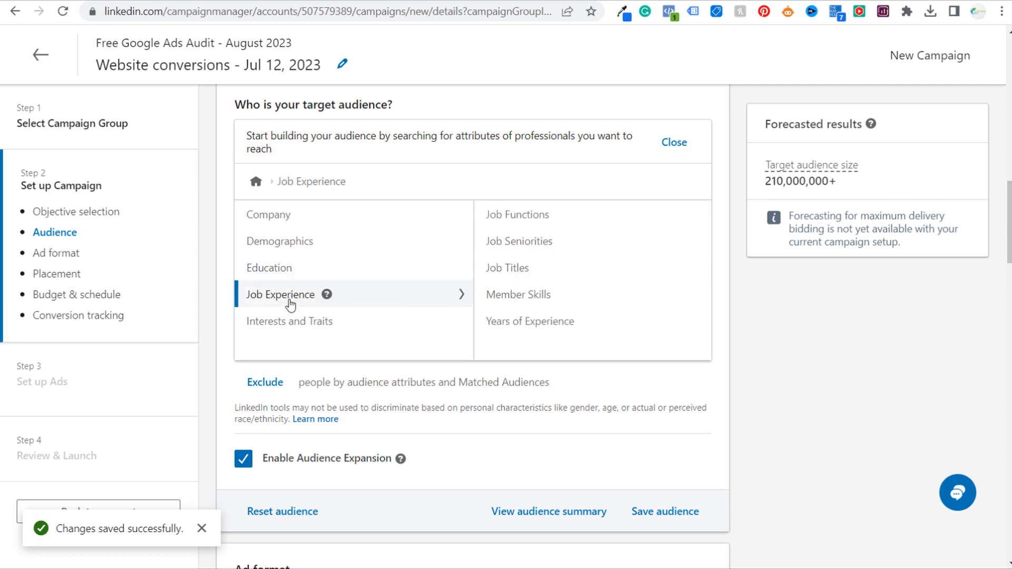
Include the job seniorities Senior, Manager, Director, VP, CXO and Owner in the target audience
click(524, 247)
scroll(491, 298, down, 2)
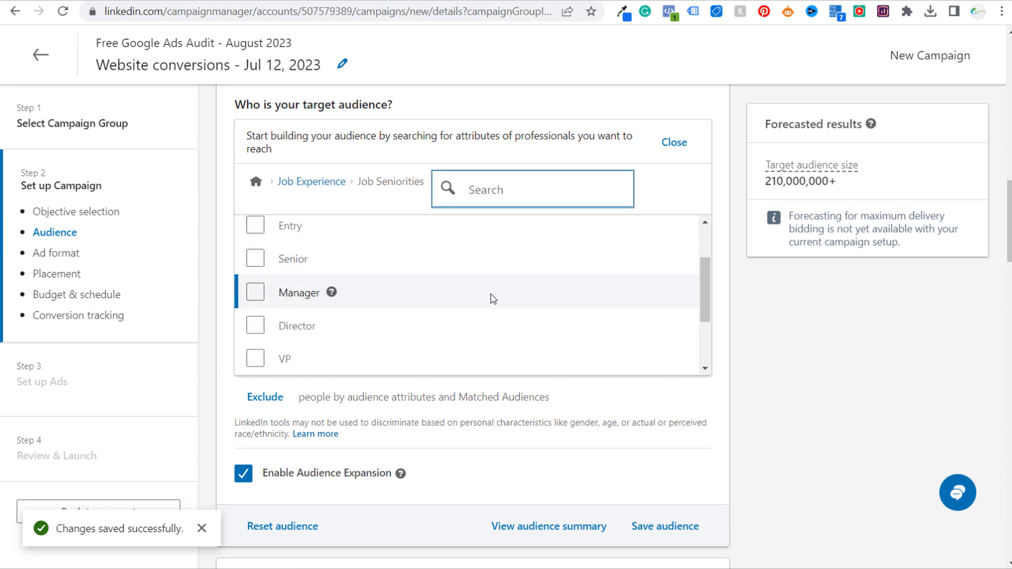
scroll(496, 305, down, 2)
drag(704, 329, 717, 240)
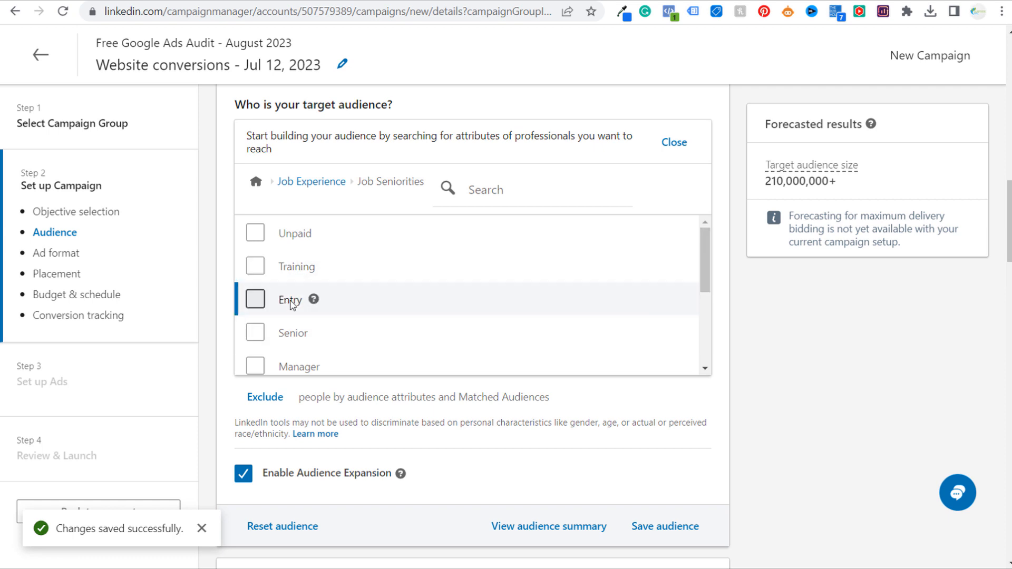
scroll(293, 298, down, 2)
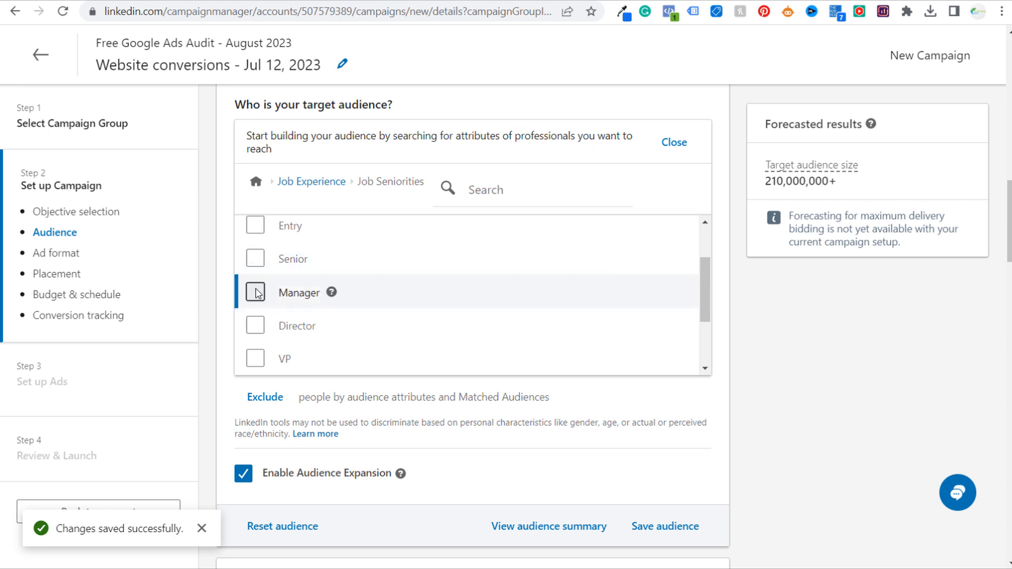
click(255, 259)
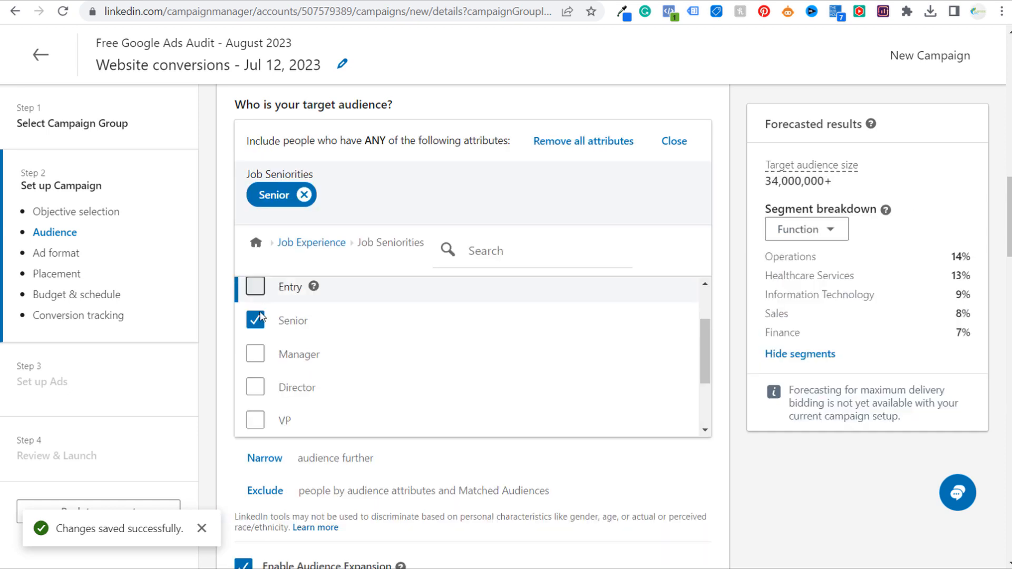
click(256, 354)
click(255, 387)
click(255, 419)
scroll(255, 419, down, 2)
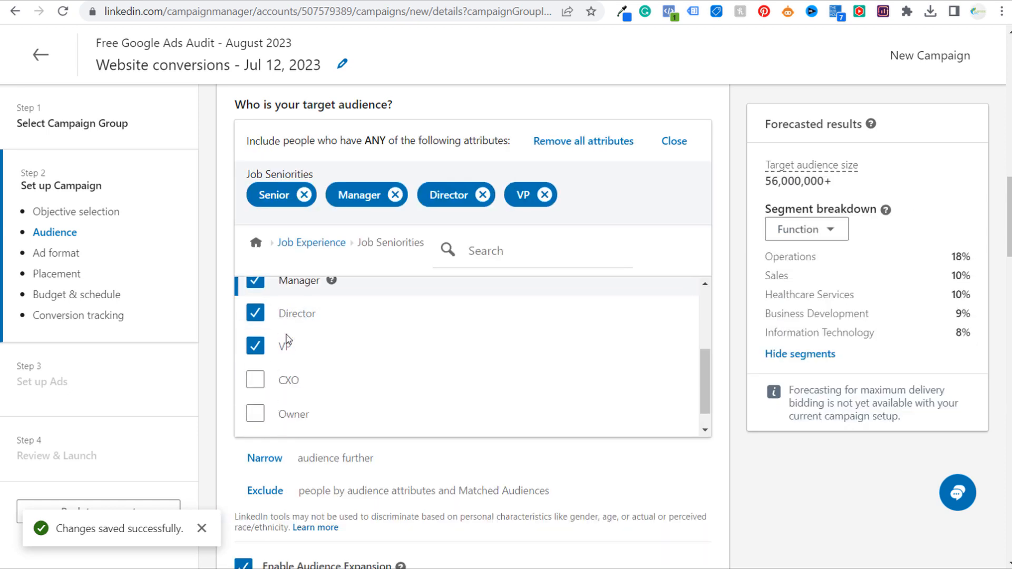
click(265, 380)
click(255, 413)
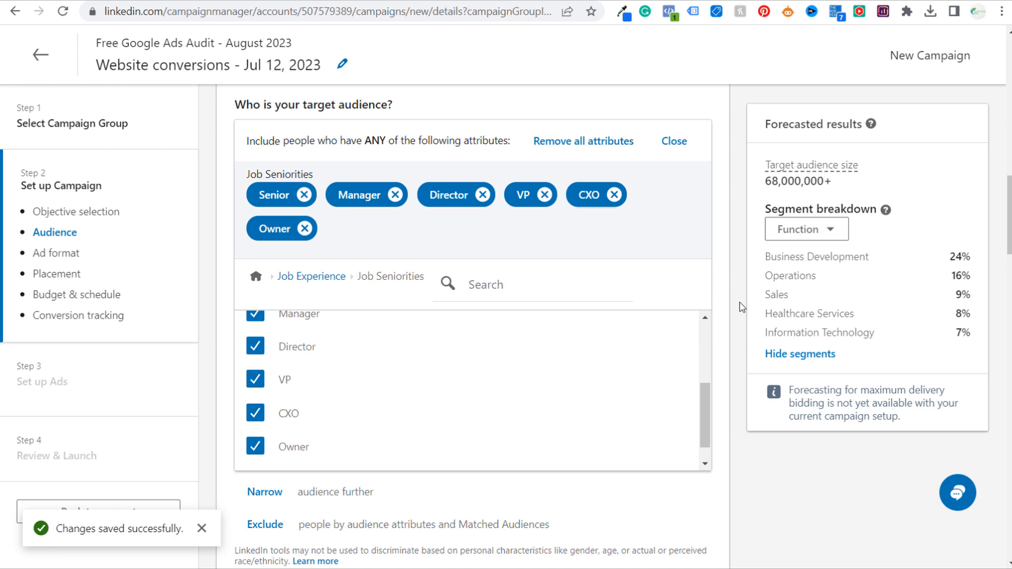
Narrow the audience to people whose Years of Experience start from 3 years and go up to 12+ years
scroll(741, 306, down, 3)
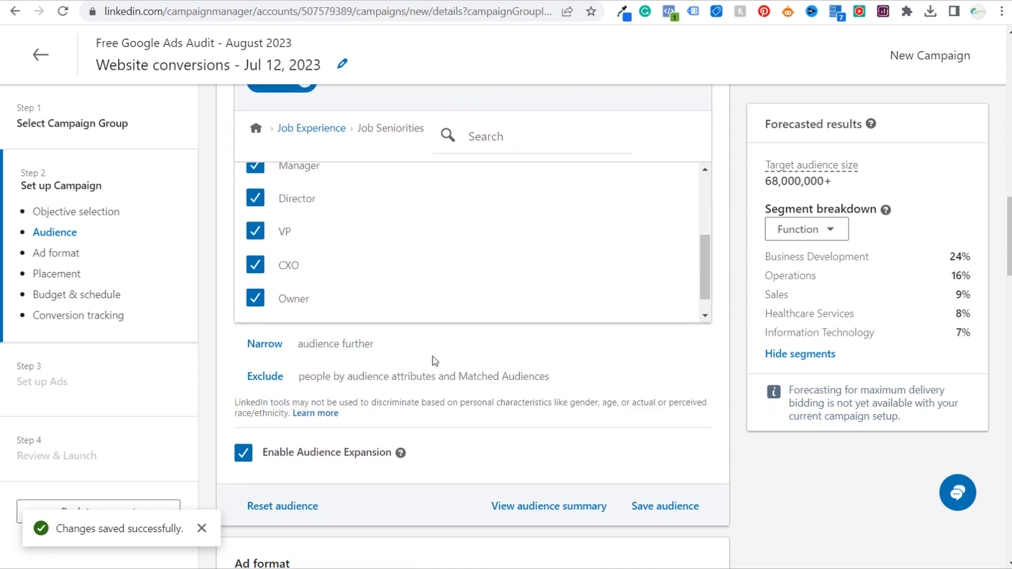
click(259, 351)
scroll(527, 274, up, 3)
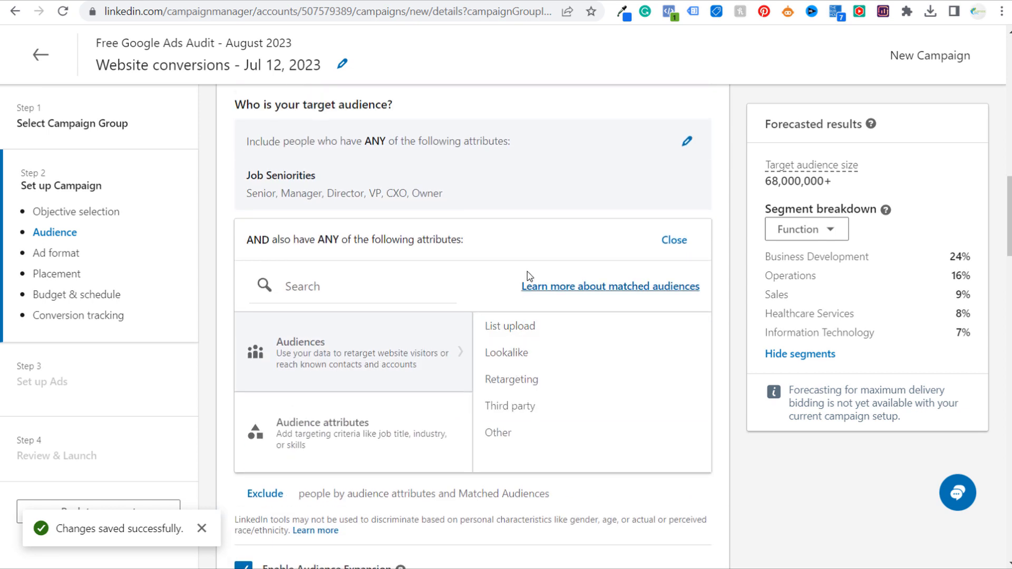
drag(250, 136, 244, 182)
click(308, 187)
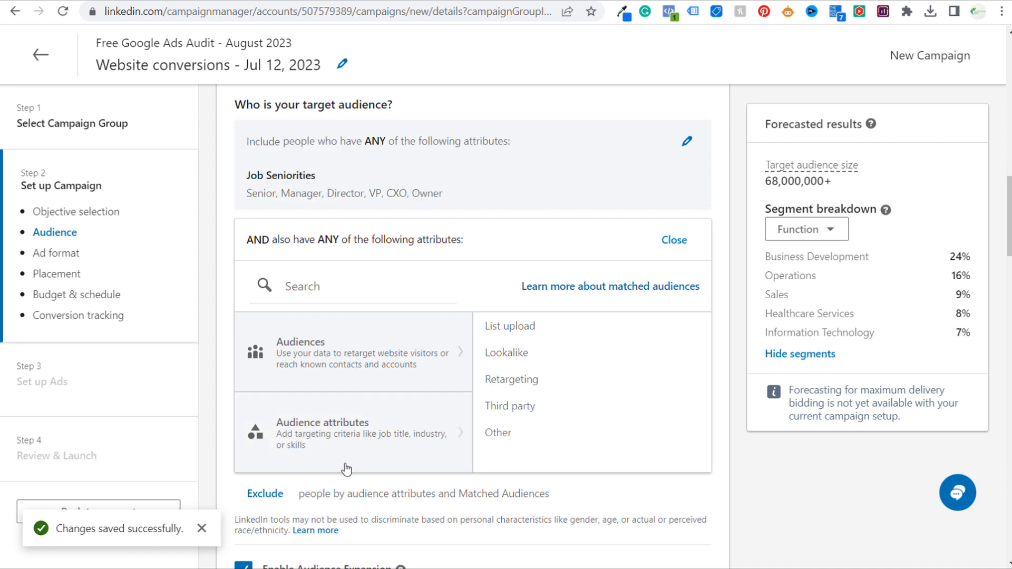
click(354, 445)
click(515, 409)
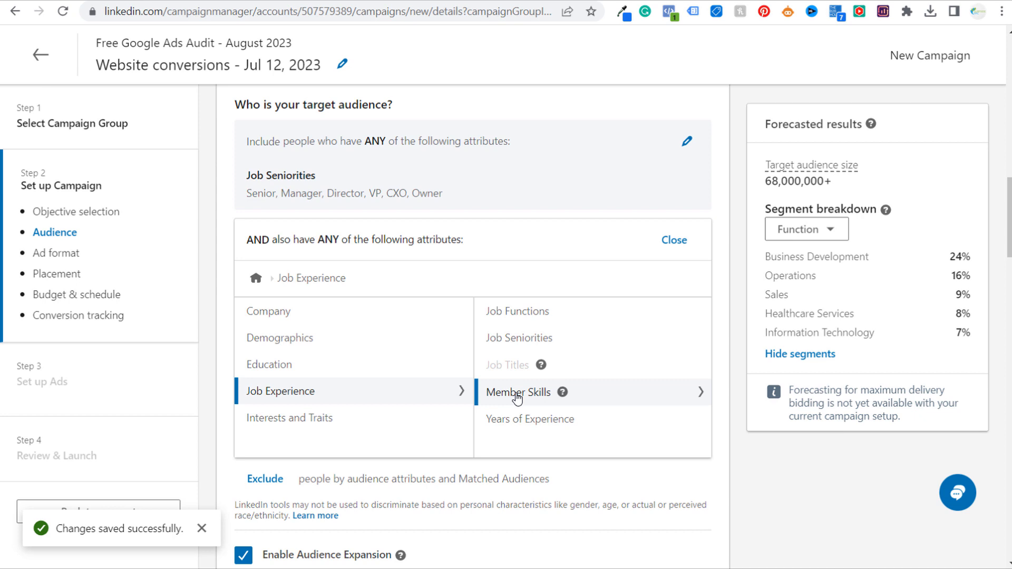
click(522, 418)
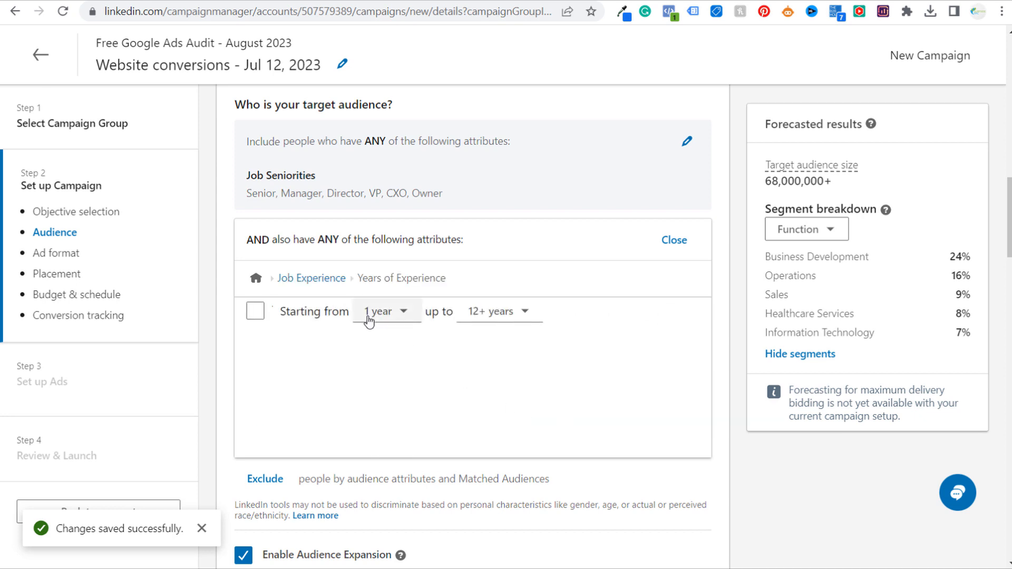
click(367, 321)
click(369, 429)
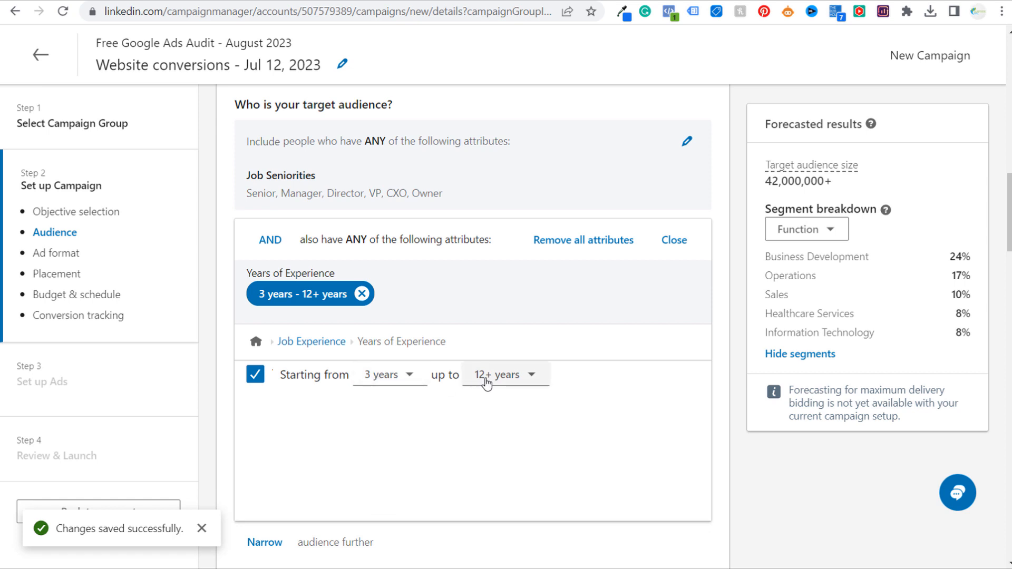
click(674, 240)
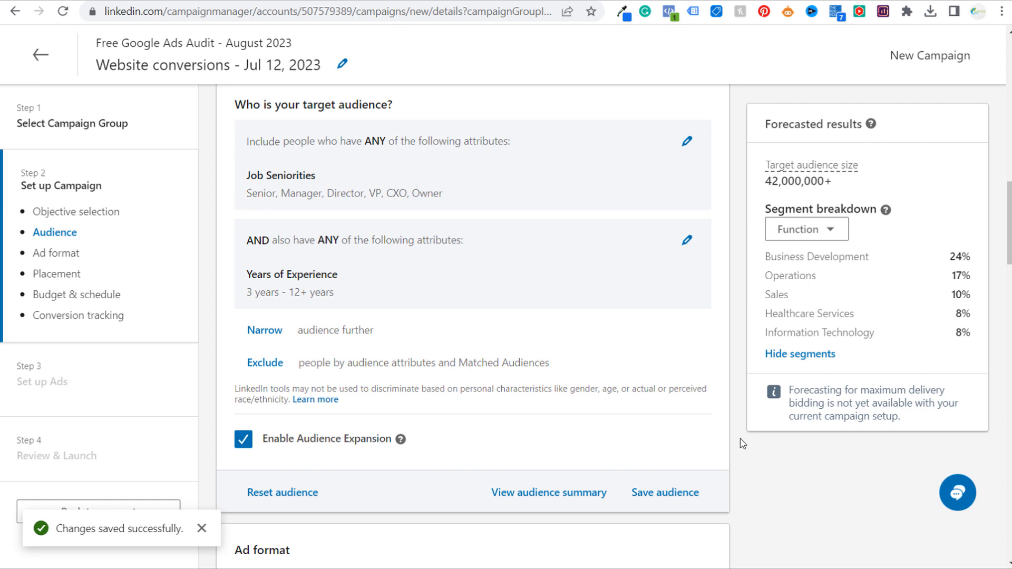
Start another audience narrowing, look through the attributes matching "ppc adver", and clear the search
click(262, 330)
scroll(392, 341, down, 4)
click(371, 158)
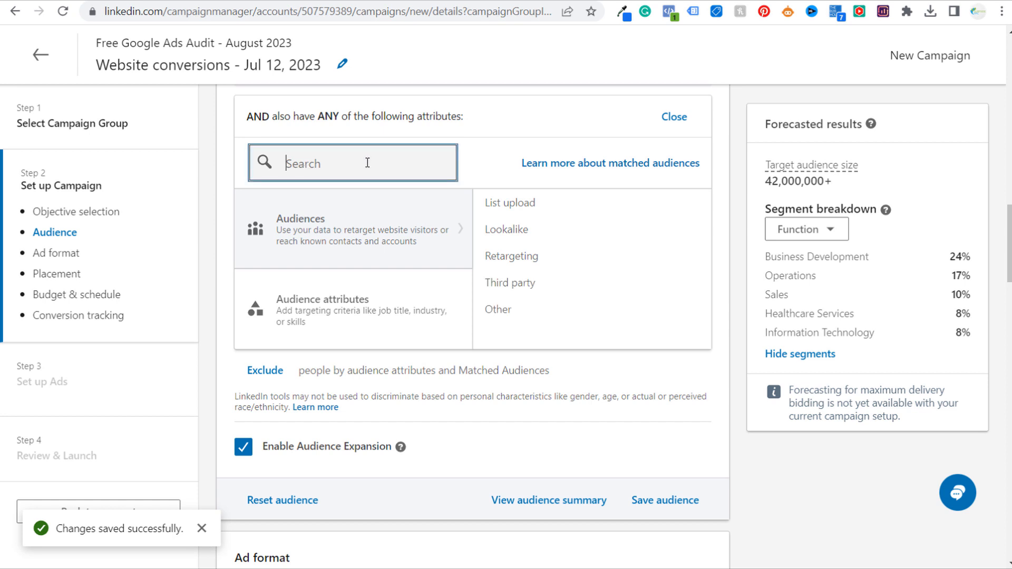
text(ppc a)
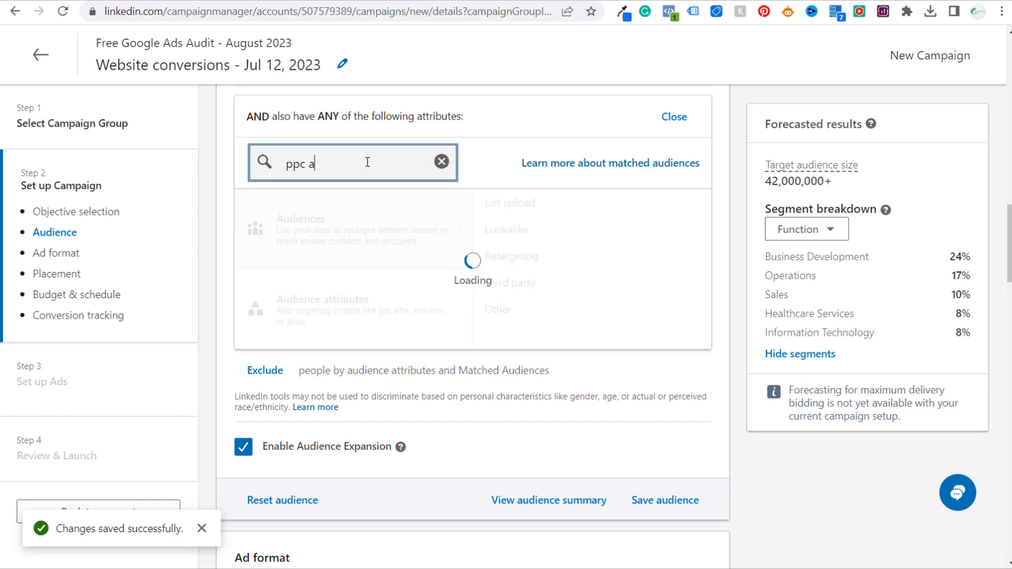
text(dver)
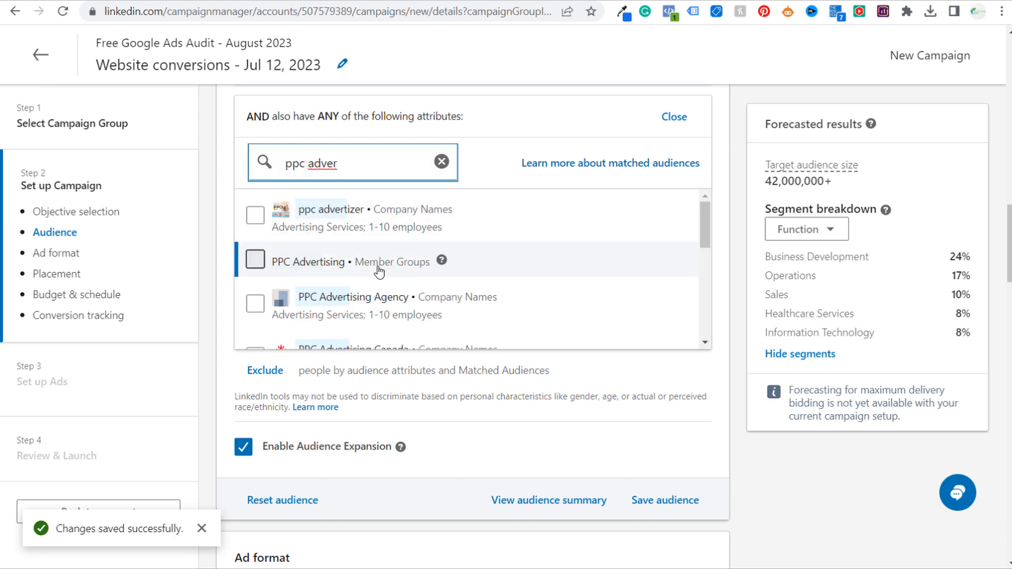
scroll(556, 267, down, 3)
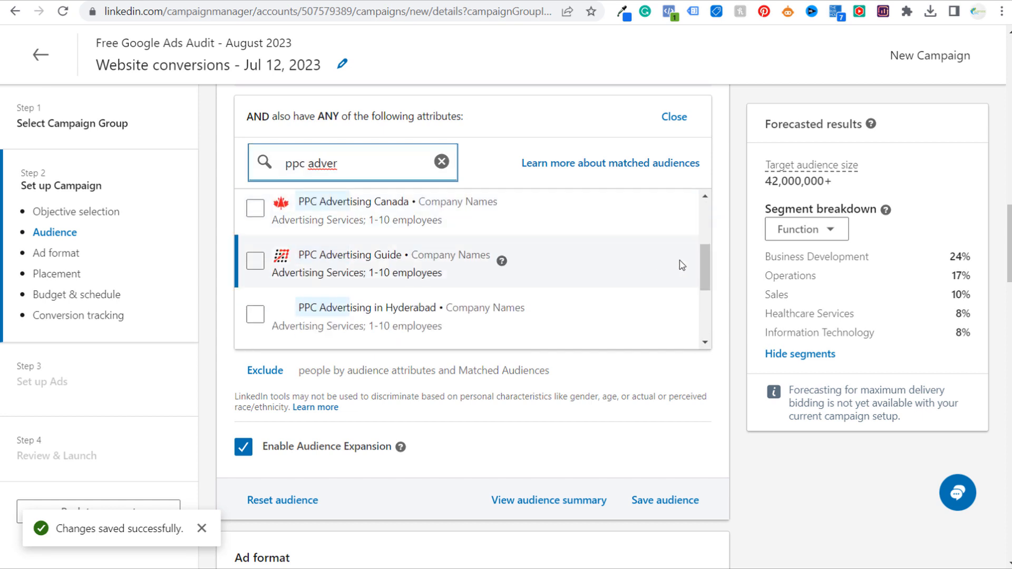
mouse_move(704, 271)
mouse_down()
mouse_move(710, 323)
mouse_move(710, 269)
mouse_up()
scroll(561, 271, down, 5)
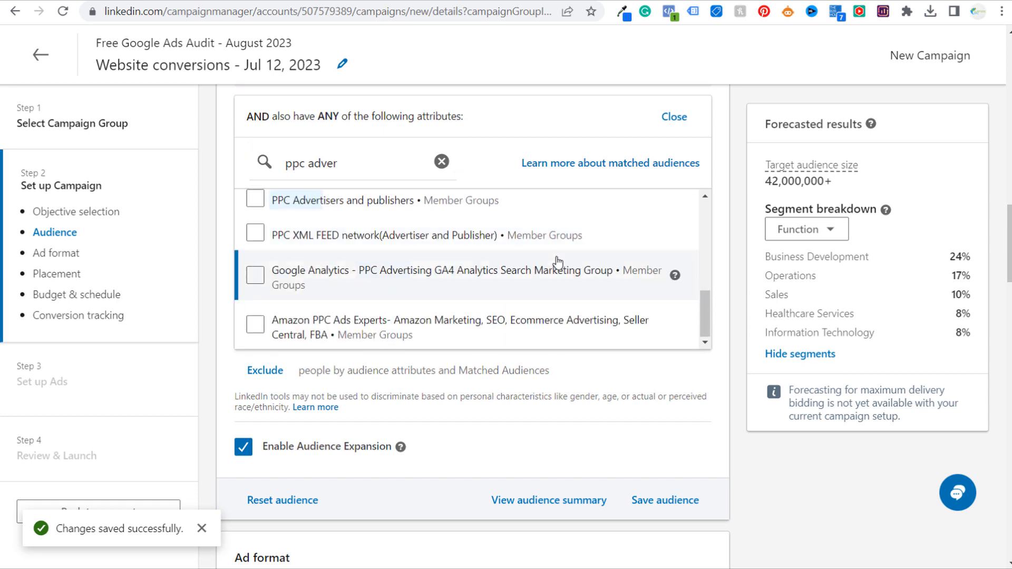
click(442, 88)
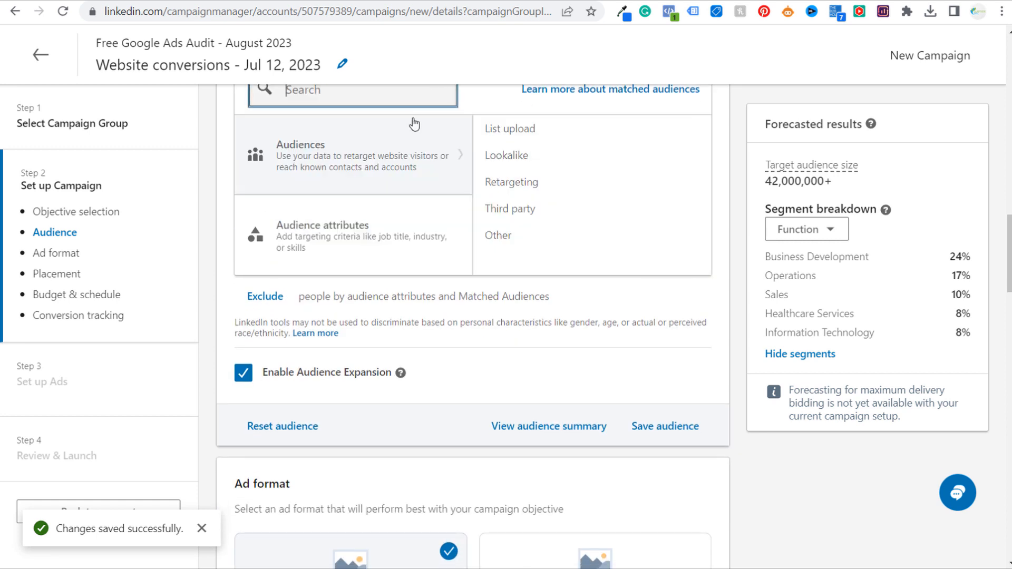
Narrow the audience by the member skills Marketing, Marketing Strategy, Social Media Marketing, Digital Marketing, Online Marketing, Product Marketing and Email Marketing
mouse_move(379, 223)
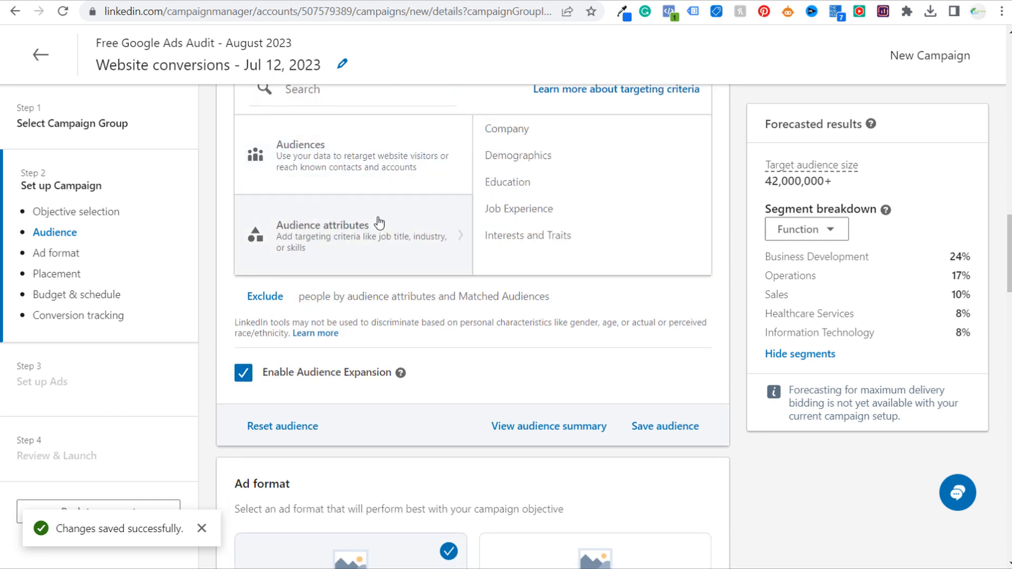
click(532, 209)
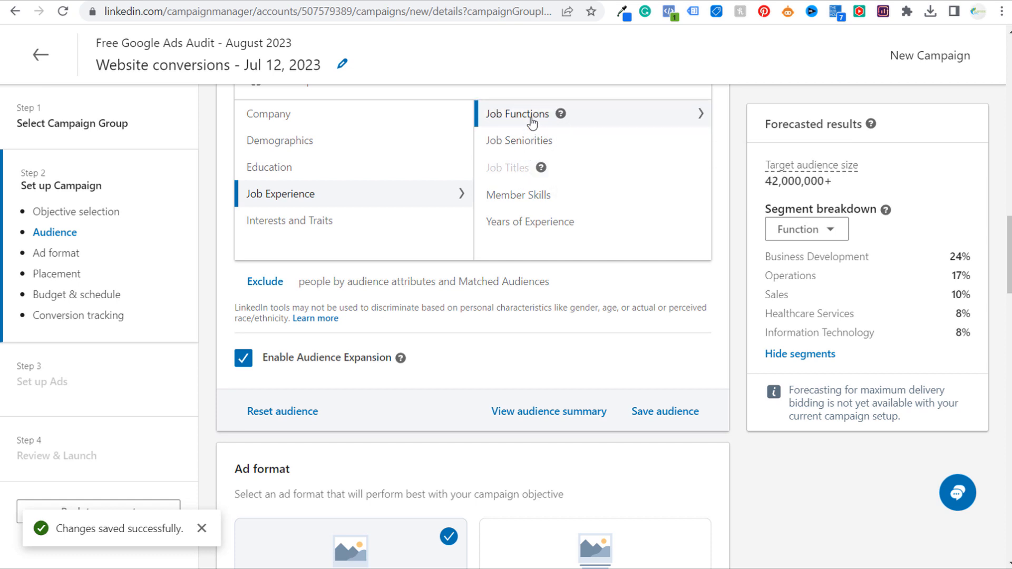
click(525, 198)
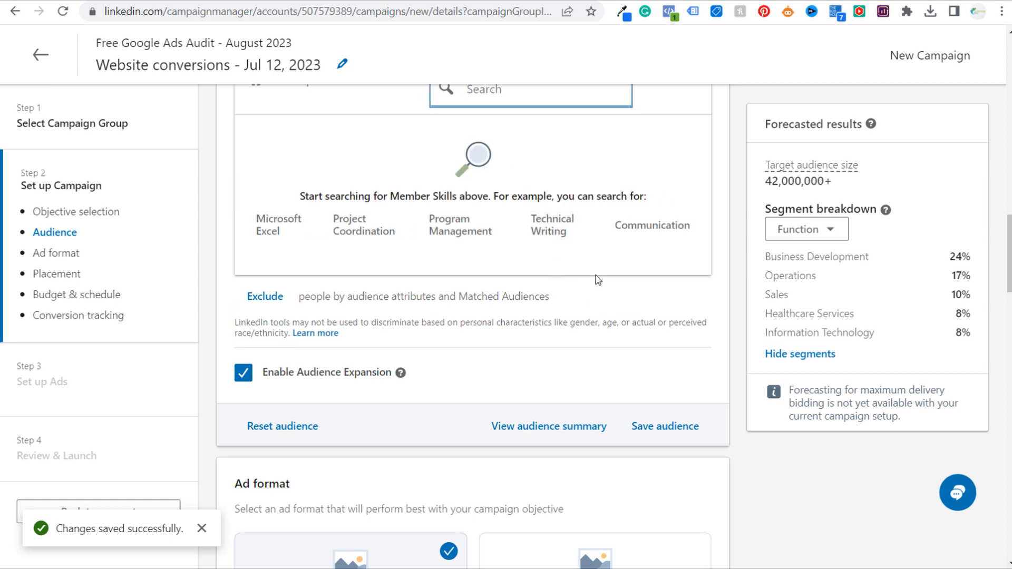
click(492, 168)
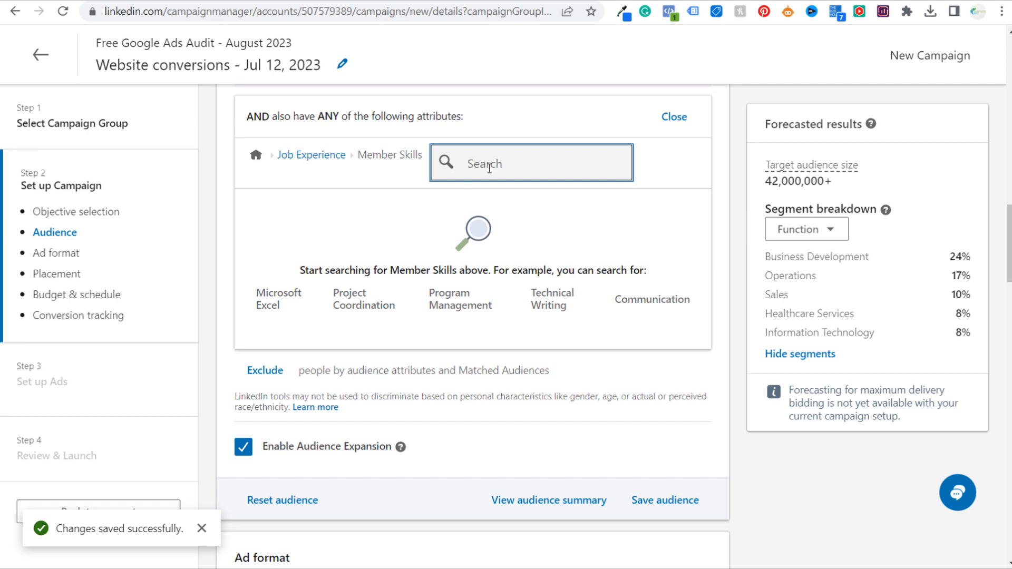
text(marketing)
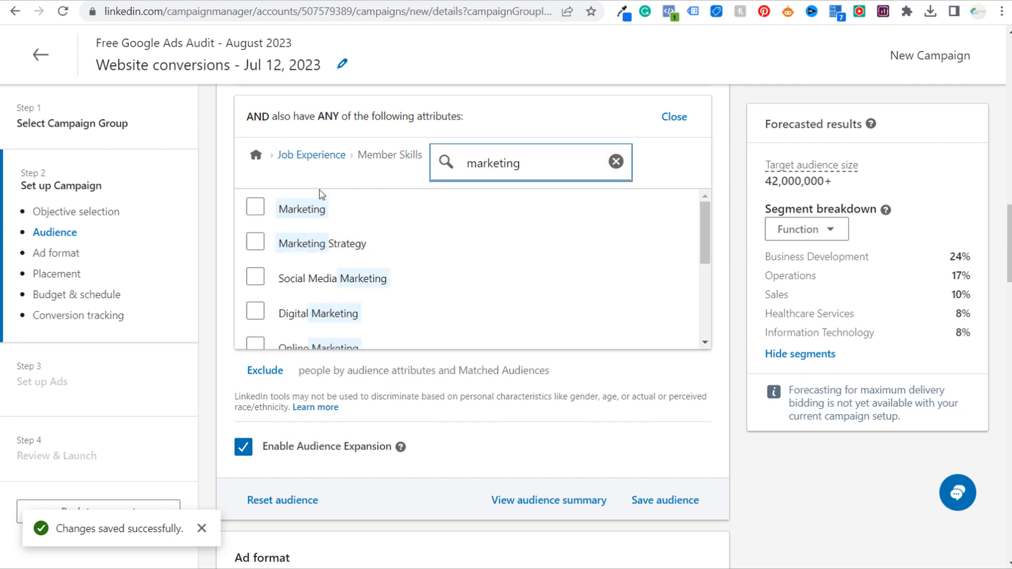
click(255, 207)
click(253, 308)
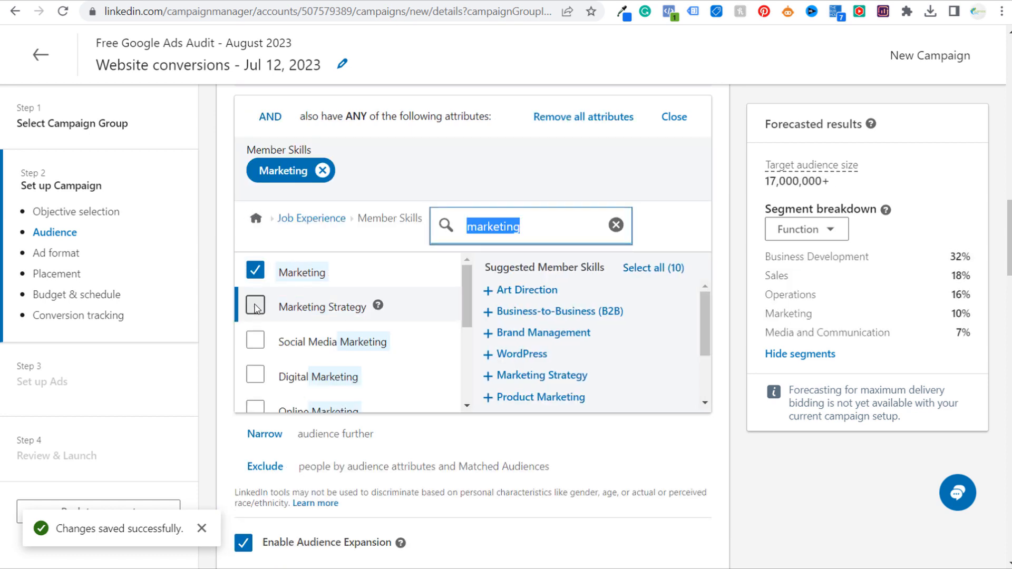
click(255, 340)
click(256, 373)
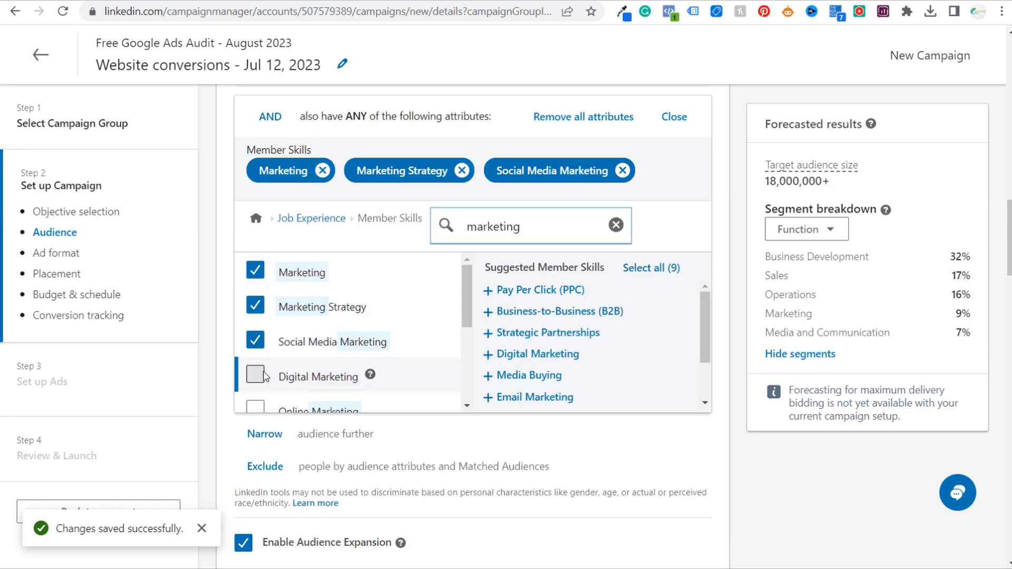
scroll(261, 363, down, 2)
click(256, 369)
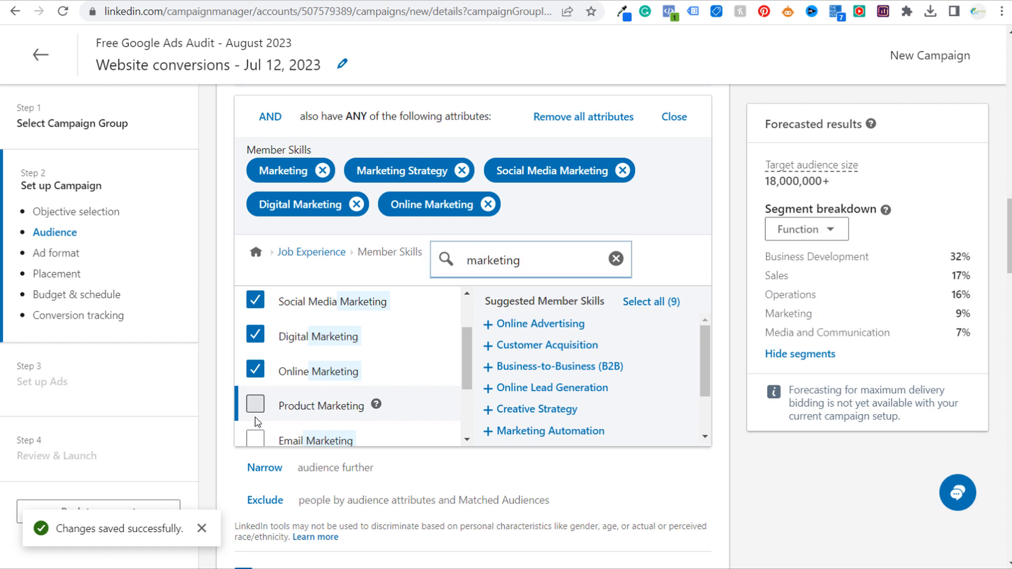
click(256, 404)
click(255, 440)
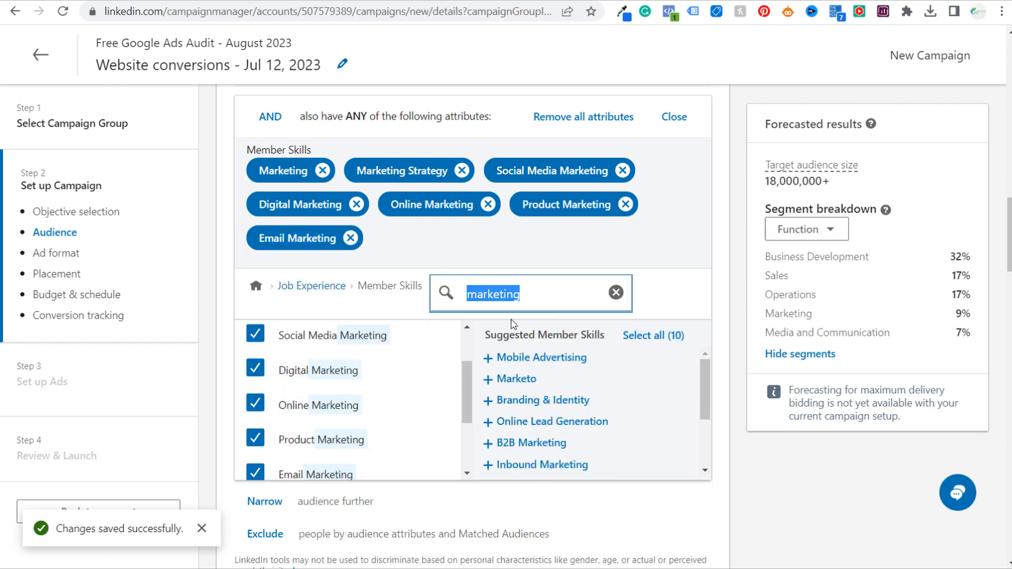
Add the suggested member skills Mobile Advertising, Online Lead Generation, B2B Marketing and Inbound Marketing to the narrowing criteria
click(489, 360)
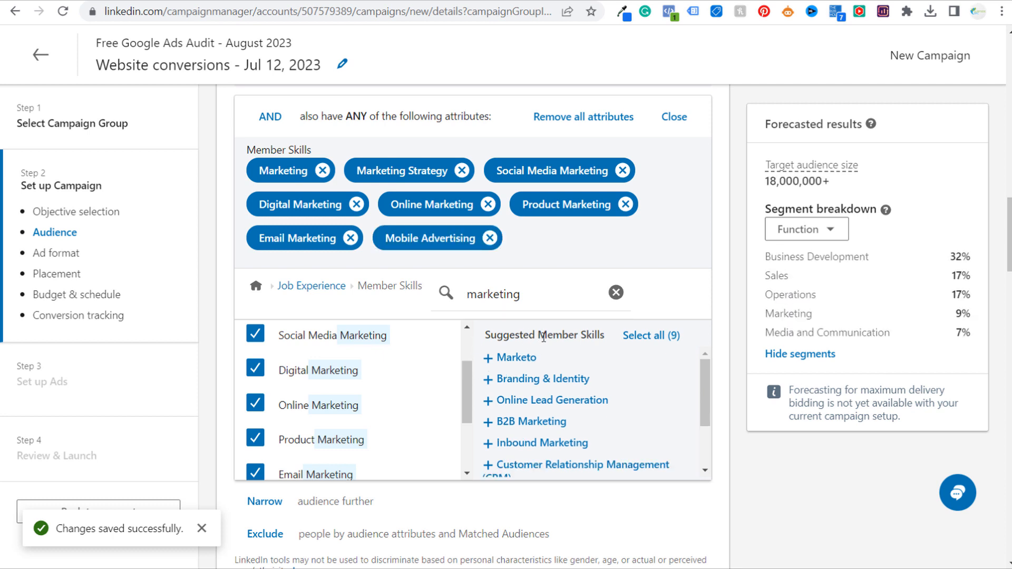
click(487, 401)
click(487, 401)
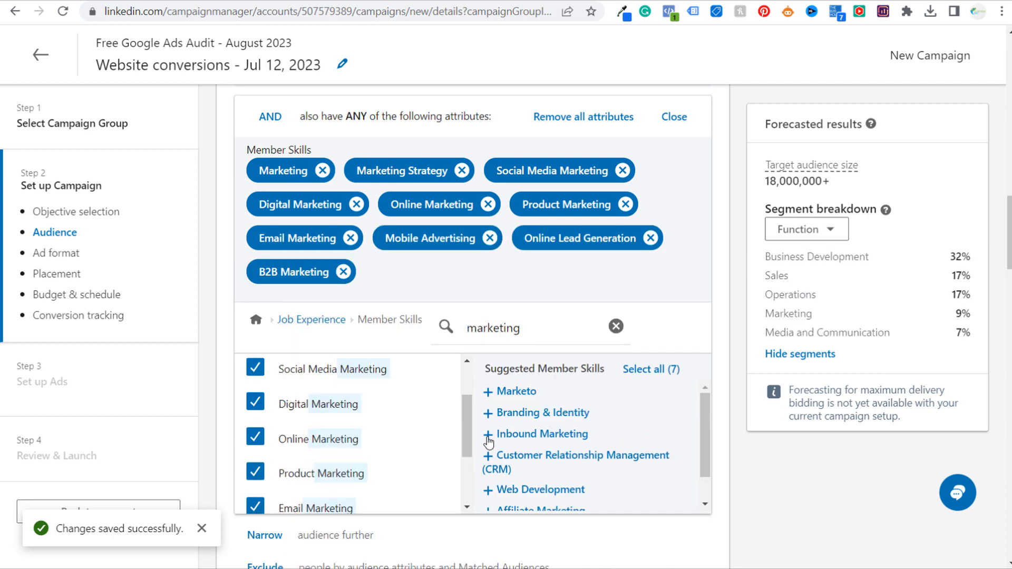
click(487, 438)
Add Marketing Management from the "marketing" search results to the member skills
scroll(538, 419, down, 2)
scroll(538, 418, down, 1)
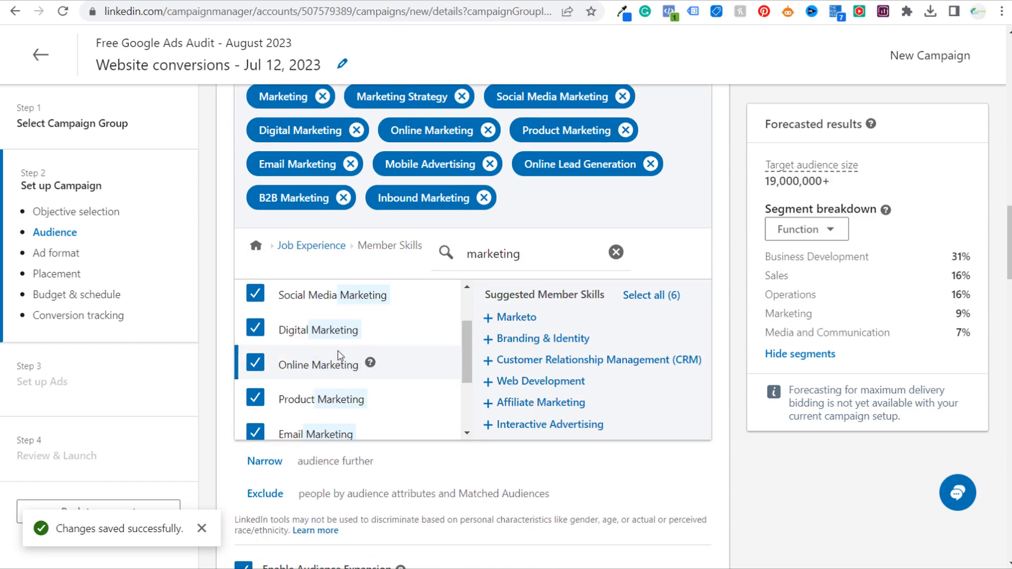
scroll(369, 327, down, 3)
click(324, 356)
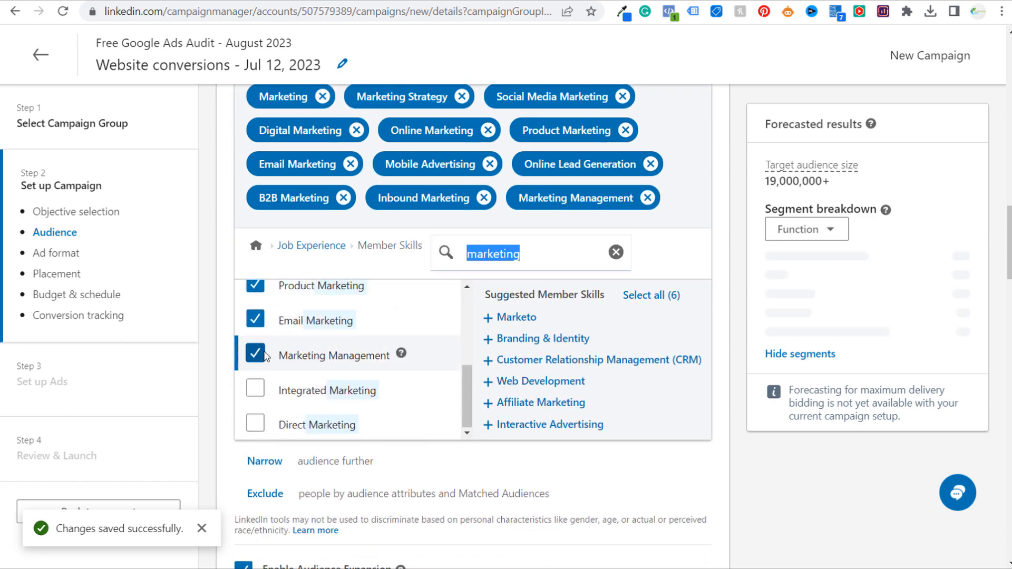
Add Integrated Marketing and, from an "advertising" search, Social Media Advertising to the member skills, and close that criteria group
click(255, 389)
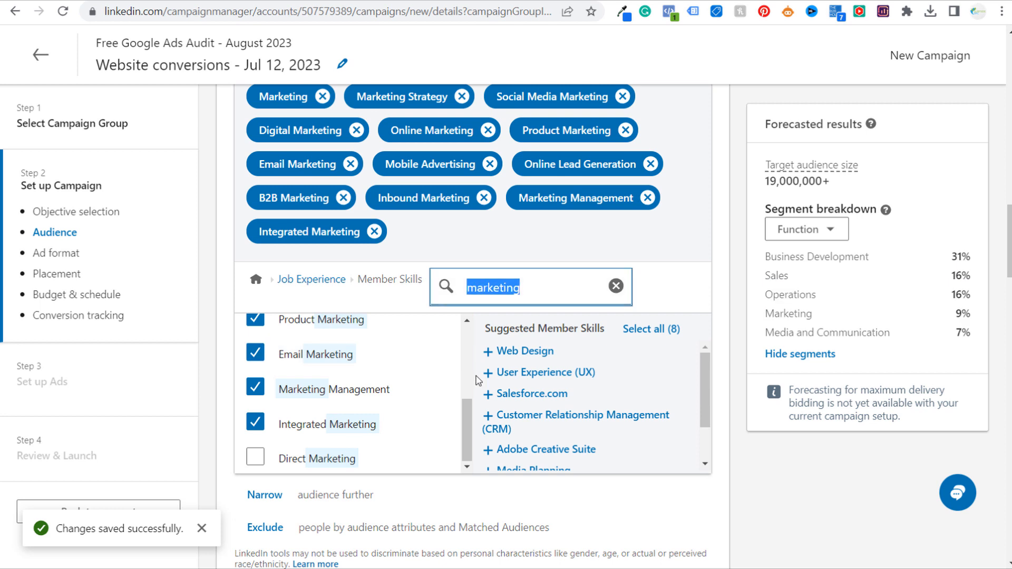
scroll(607, 358, down, 1)
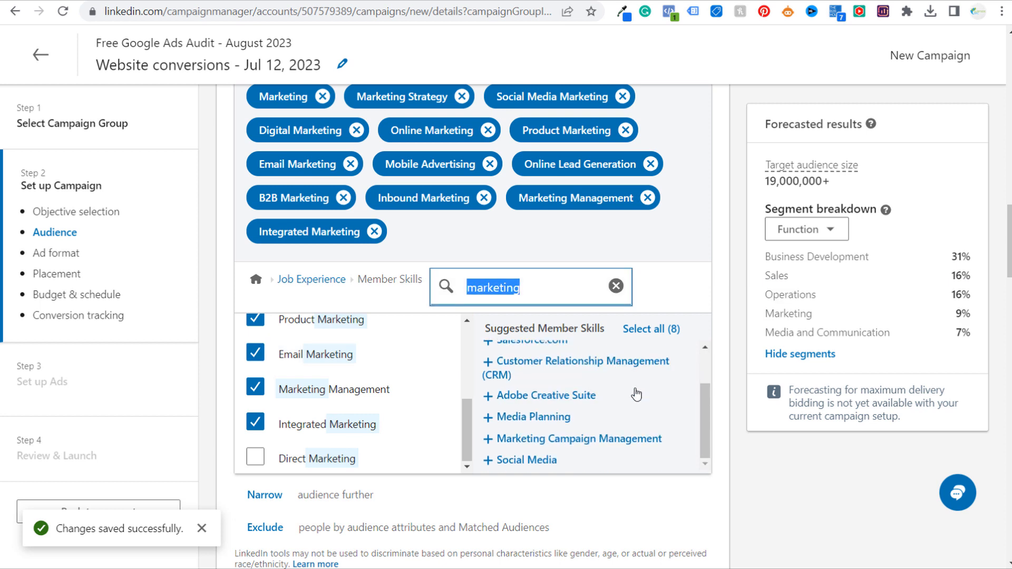
text(adv)
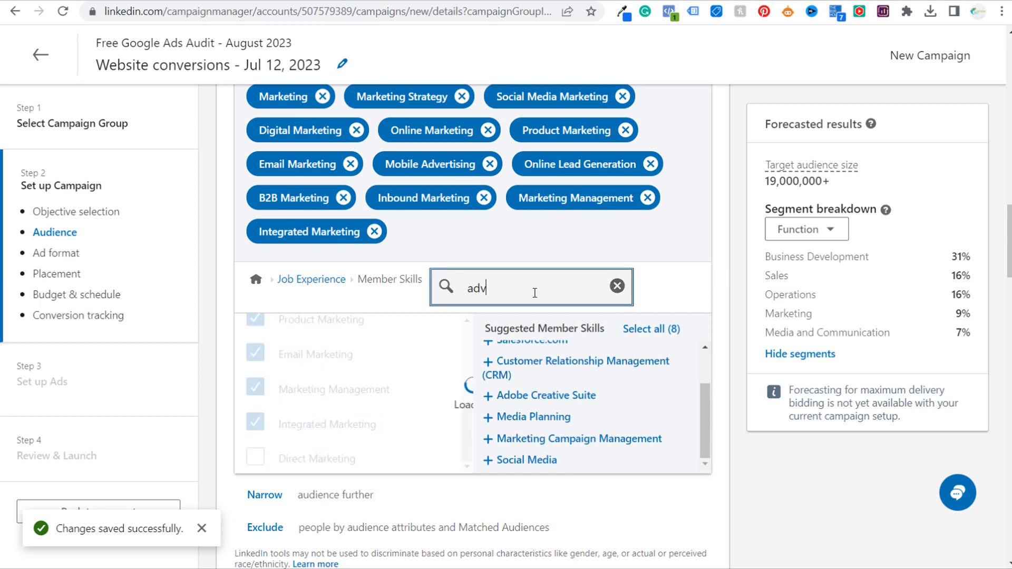
text(ertising)
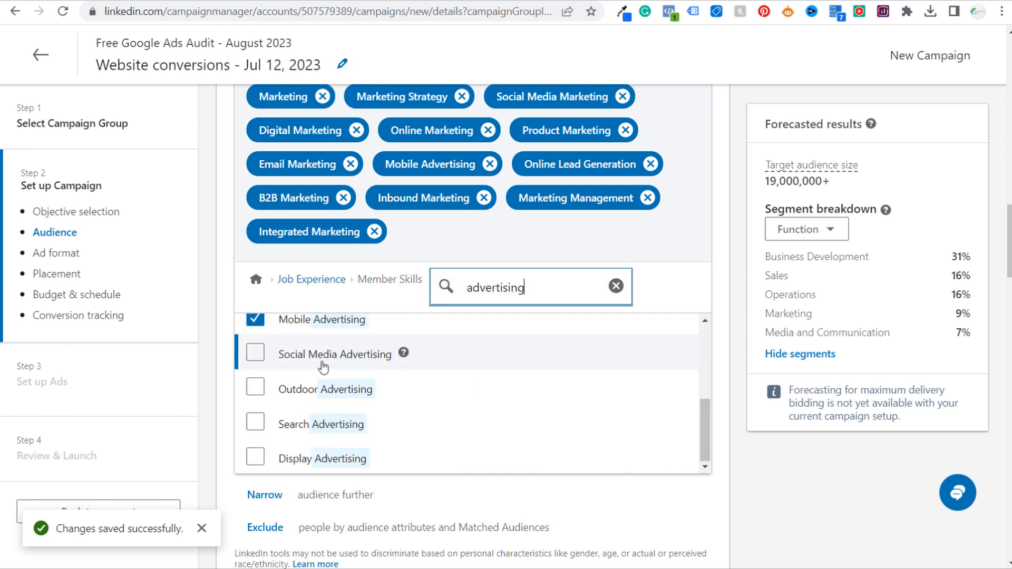
click(255, 353)
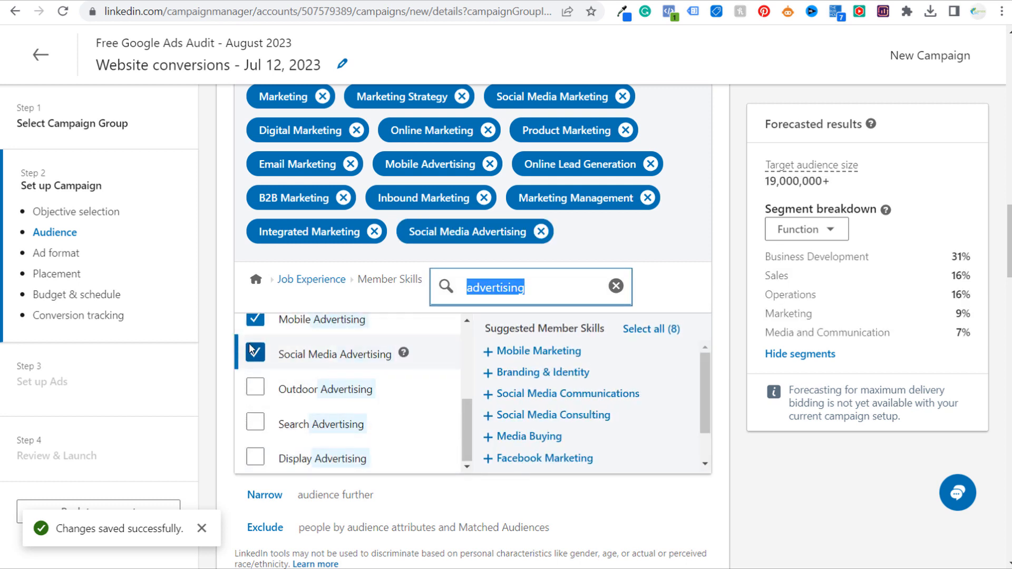
click(738, 227)
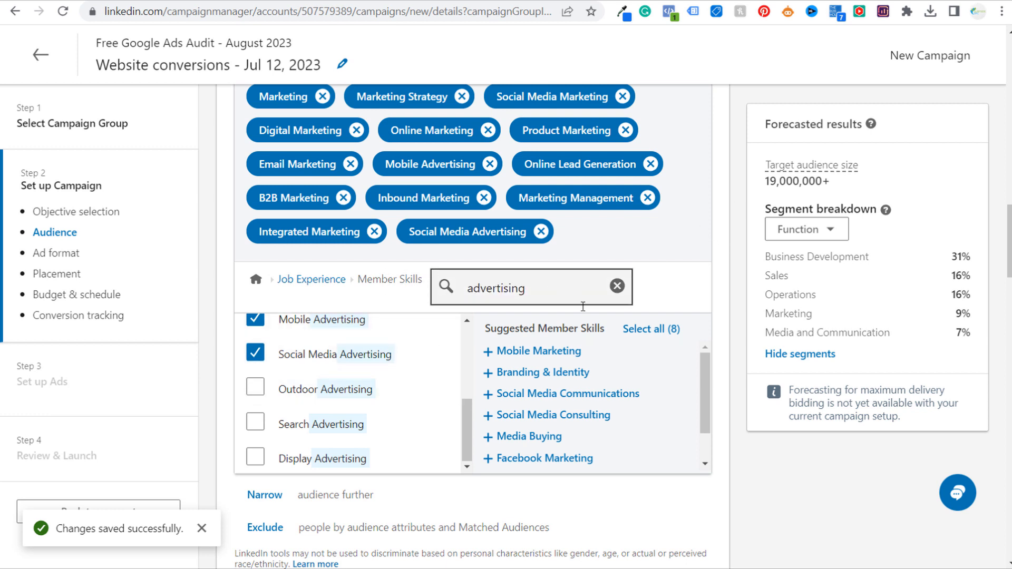
scroll(735, 201, up, 3)
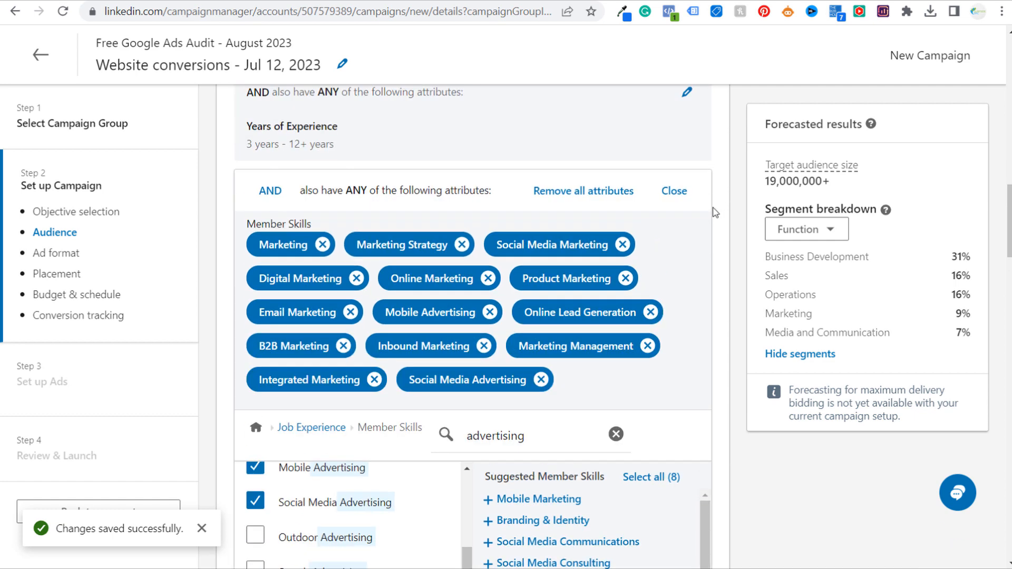
click(674, 189)
scroll(448, 216, up, 1)
scroll(445, 227, up, 2)
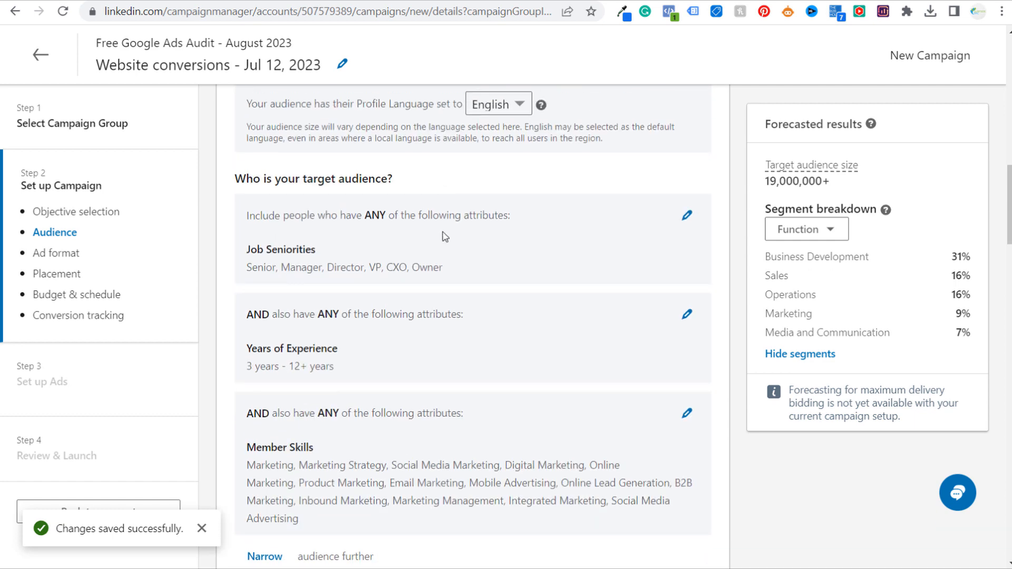
Narrow the audience further with a separate member skills group containing Advertising and Online Advertising
scroll(369, 327, down, 5)
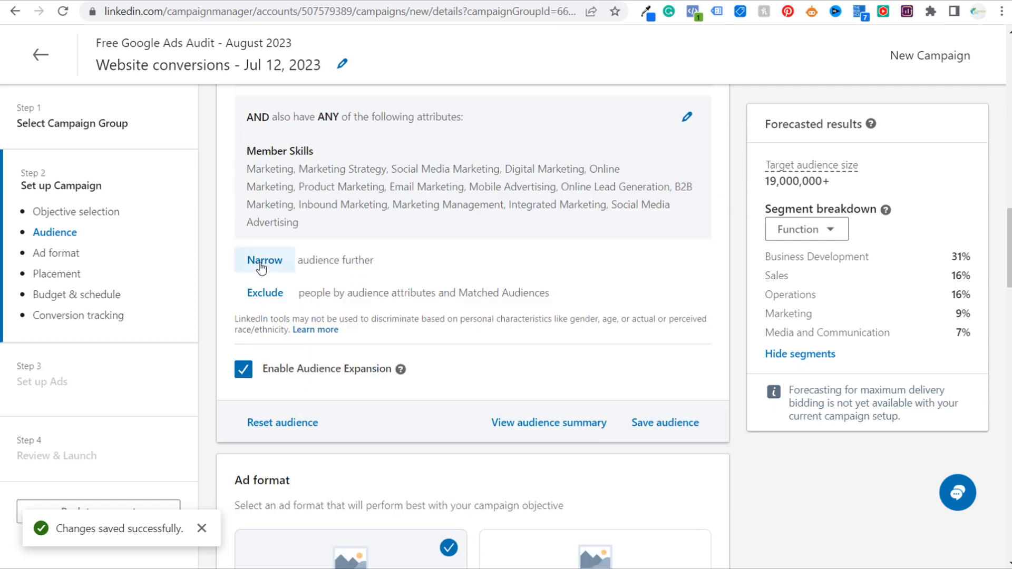
click(261, 267)
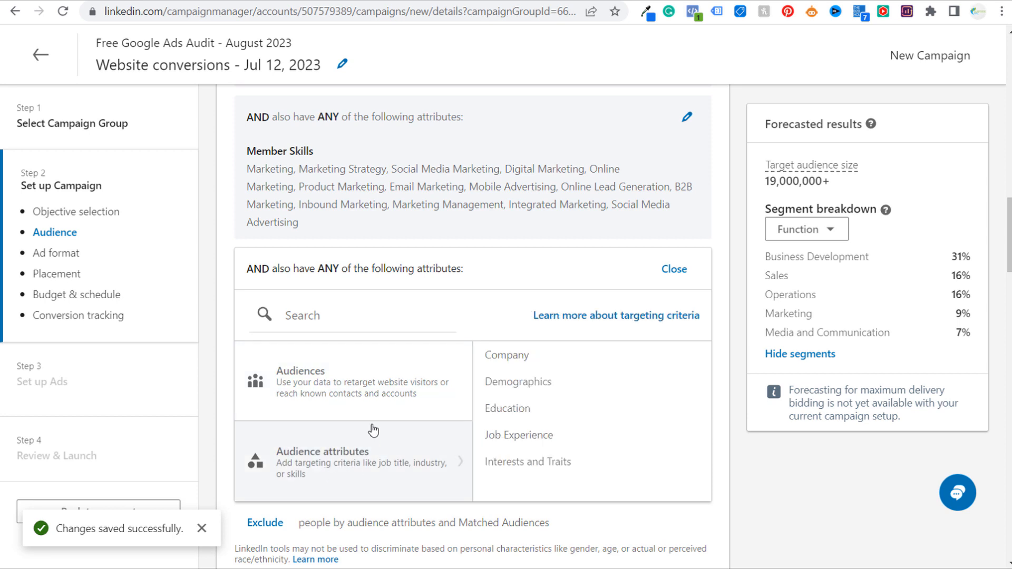
click(518, 436)
click(518, 421)
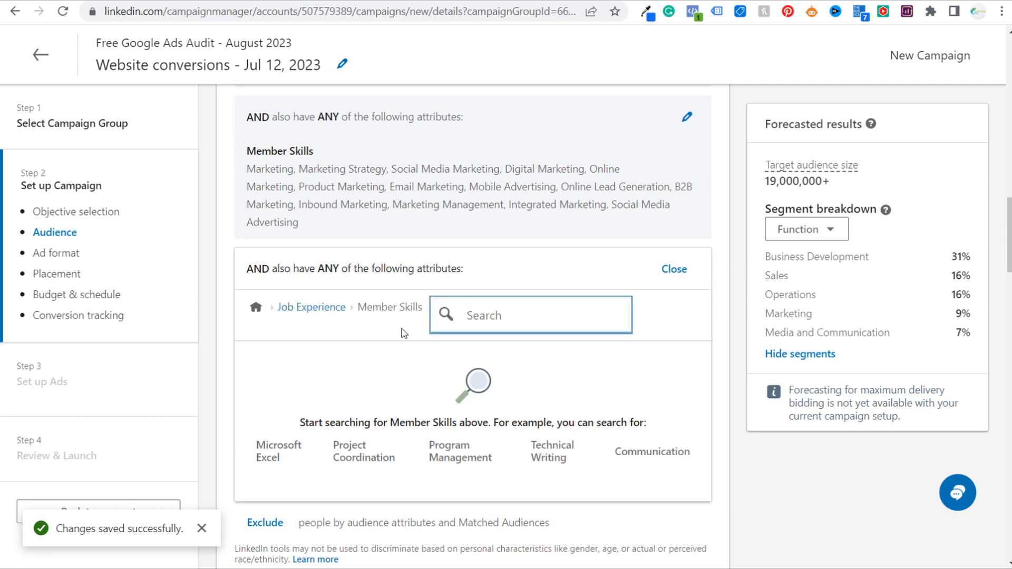
text(advertising)
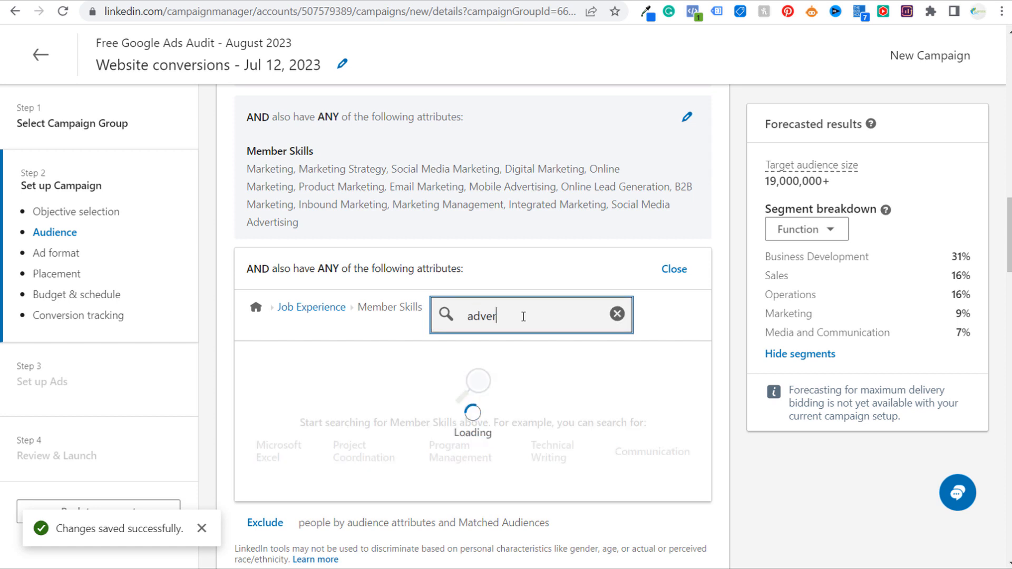
click(257, 362)
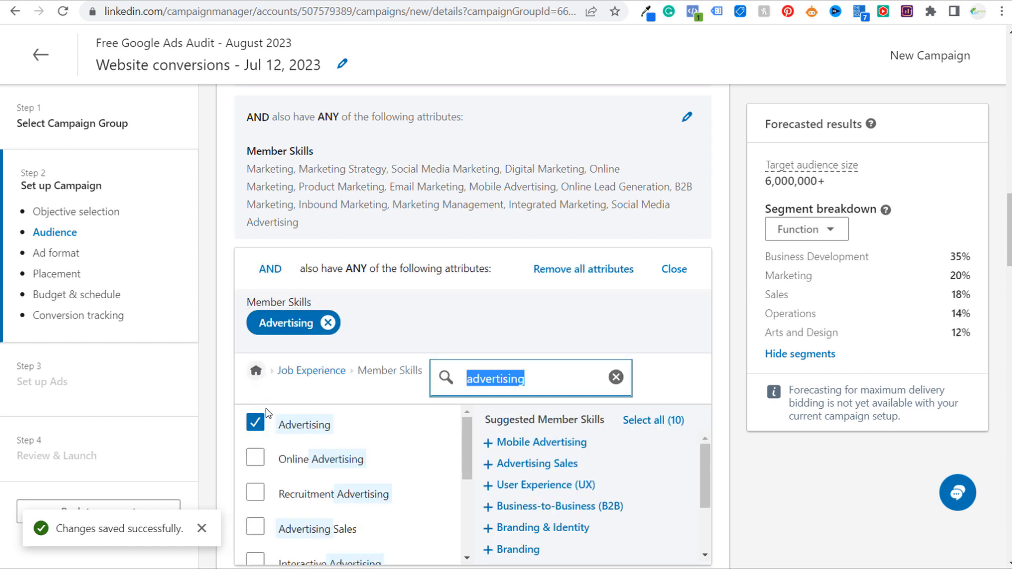
click(255, 458)
Add Search Advertising and Display Advertising to the second member skills group and close it
scroll(256, 480, down, 3)
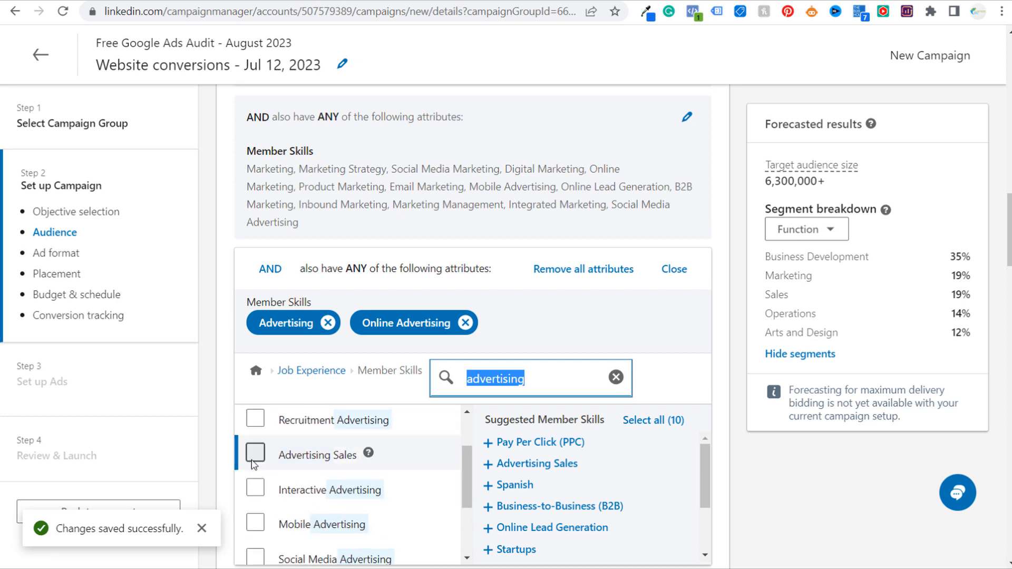
scroll(257, 480, down, 1)
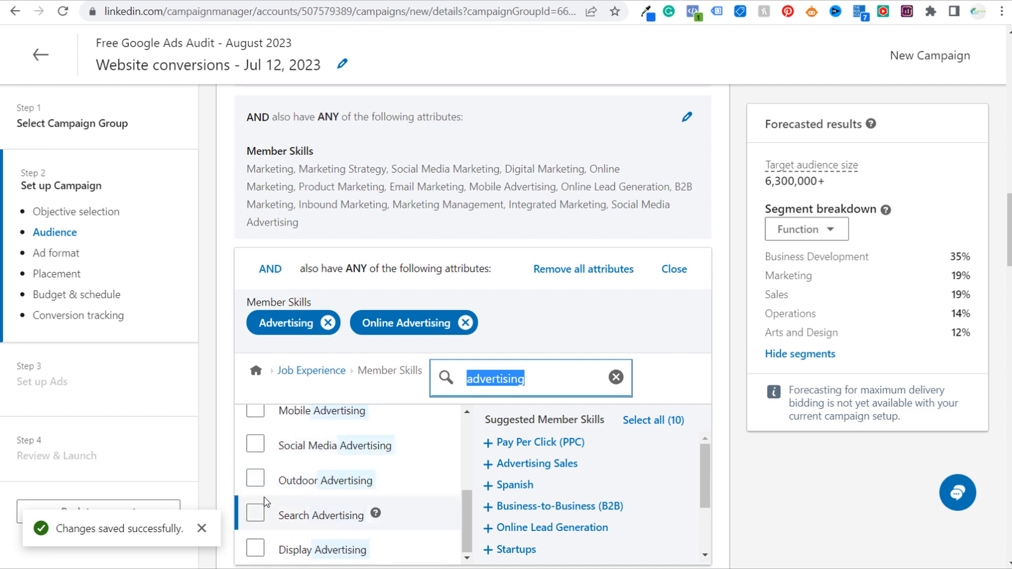
click(256, 513)
click(258, 548)
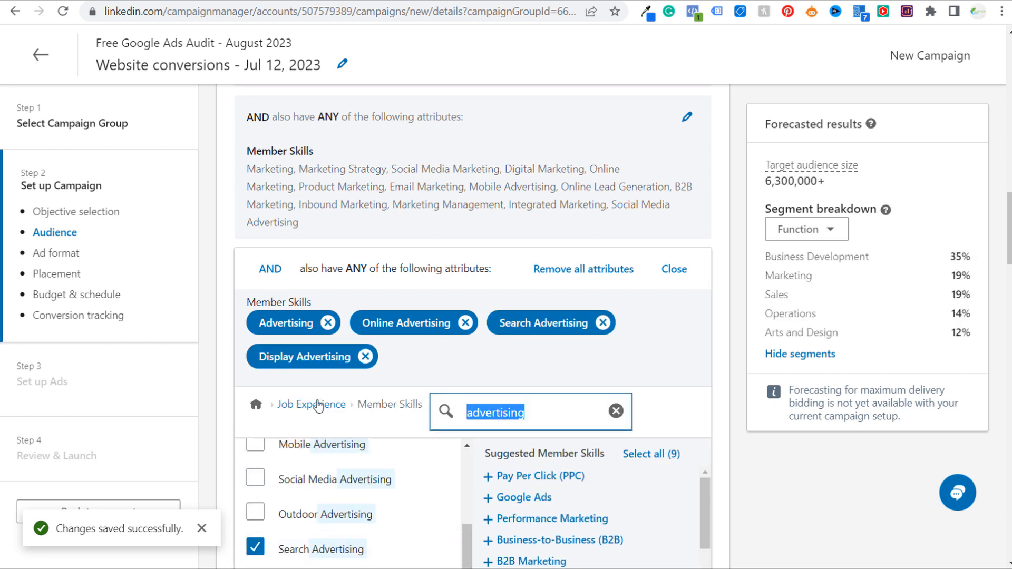
click(733, 275)
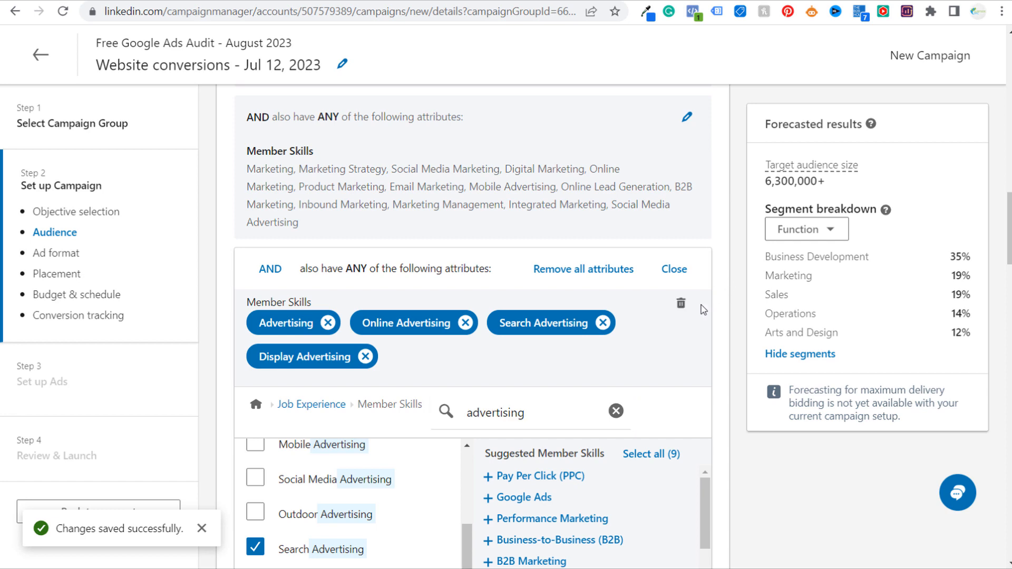
click(673, 267)
Start another audience narrowing by member interests and search them for "marketing" and for "advertising"
click(273, 372)
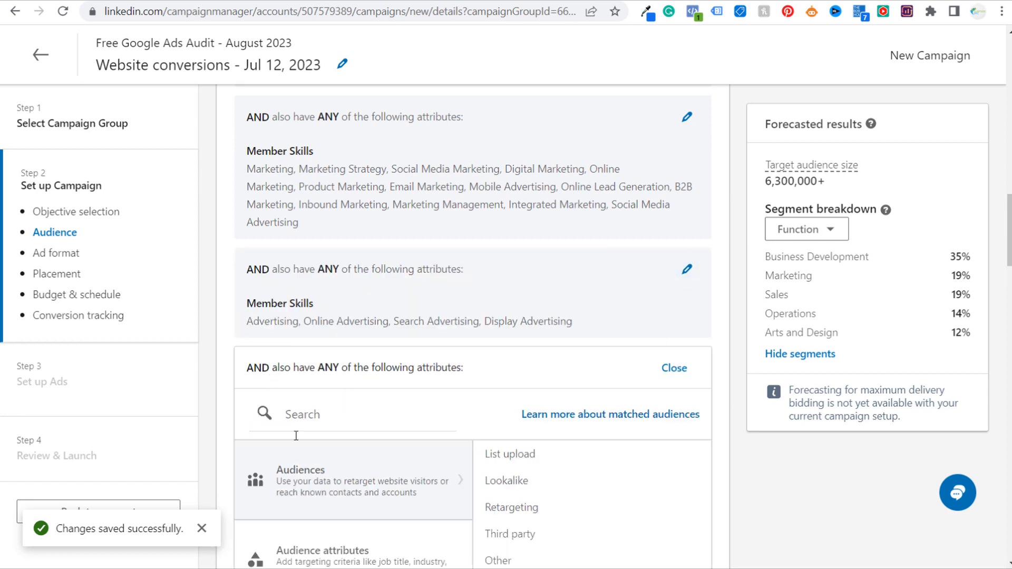
scroll(459, 385, down, 4)
mouse_move(385, 354)
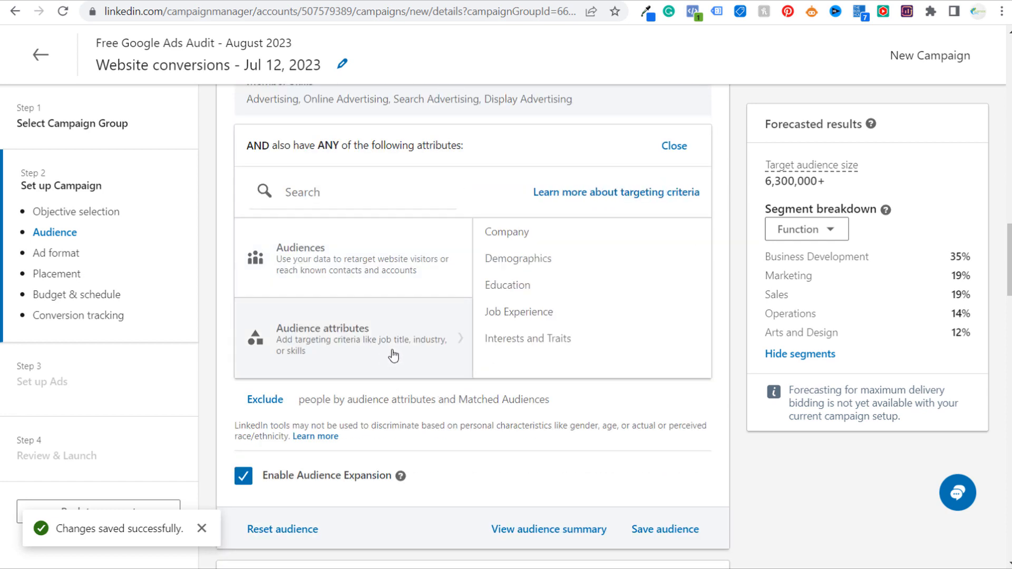
click(559, 339)
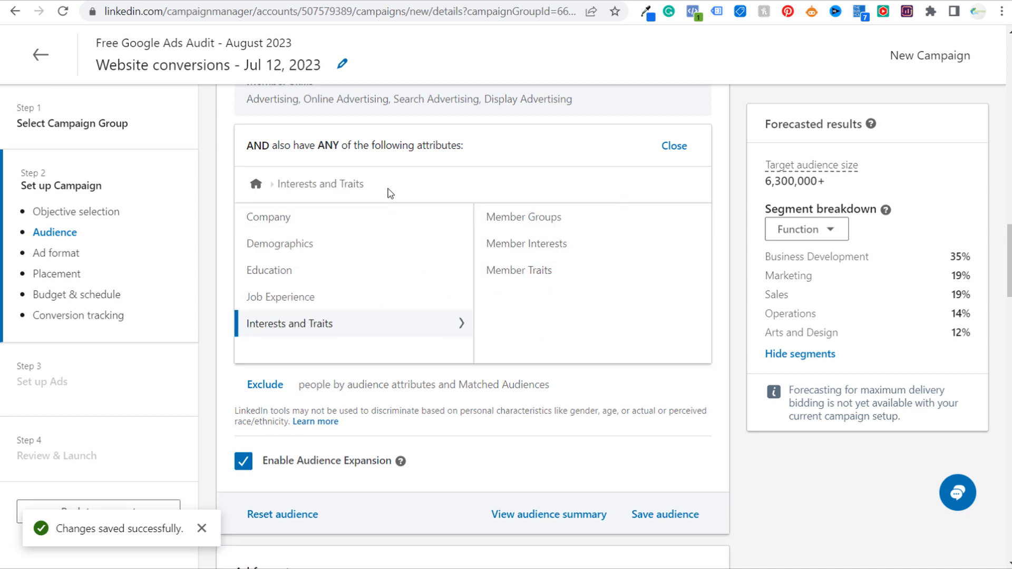
click(527, 243)
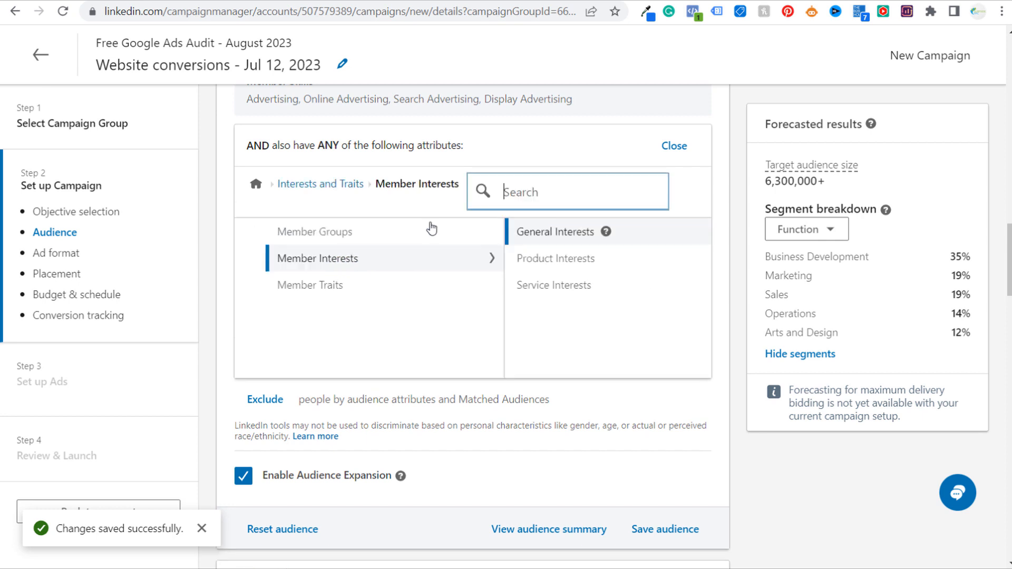
text(marketing)
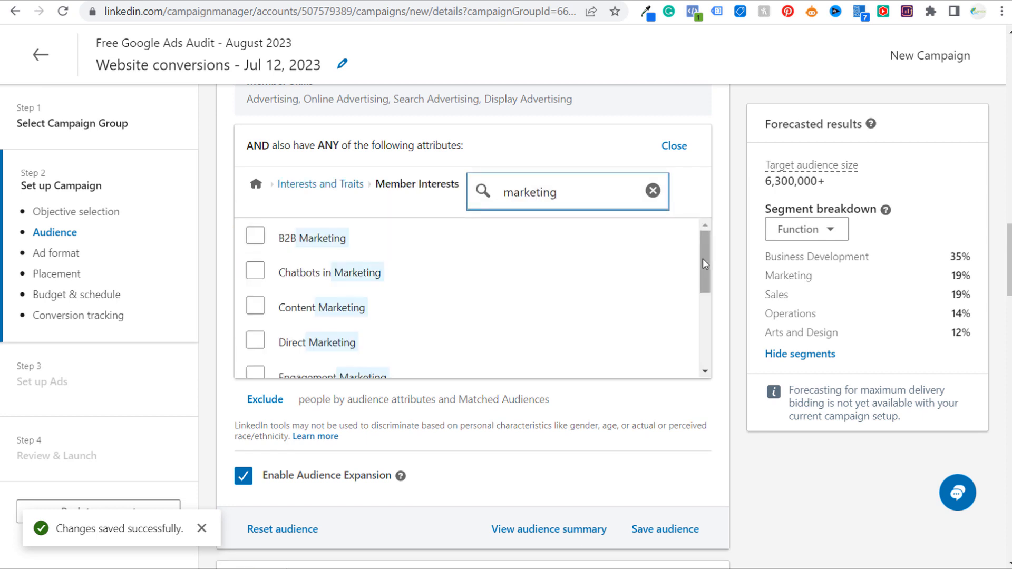
drag(559, 193, 463, 195)
text(advertising)
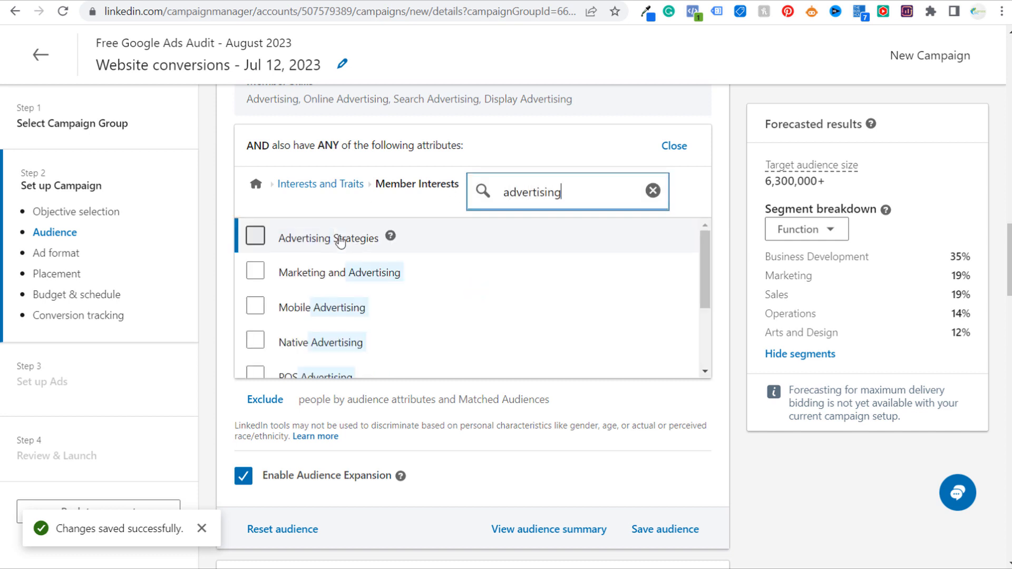
click(255, 240)
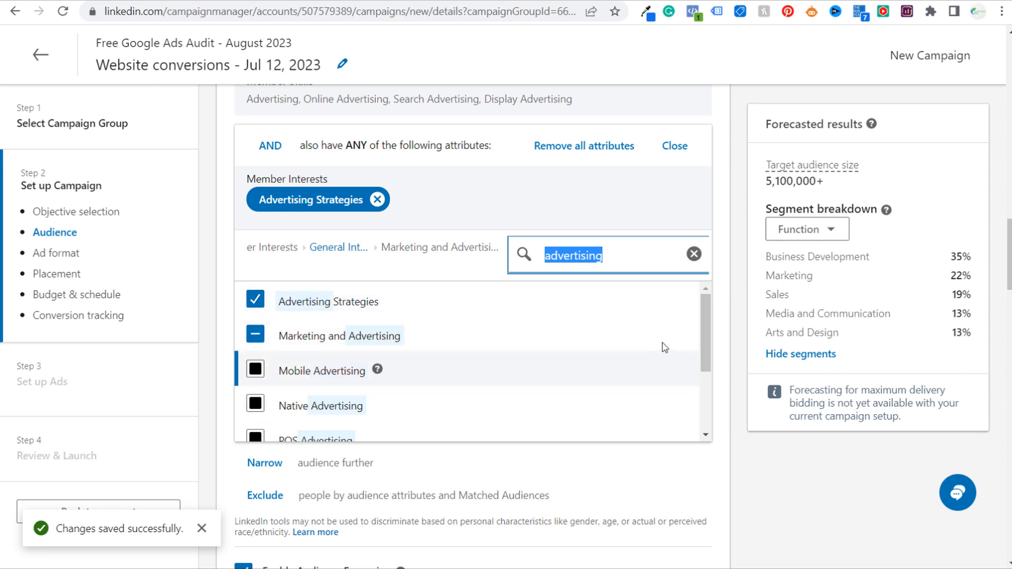
scroll(475, 363, down, 3)
click(255, 390)
click(255, 390)
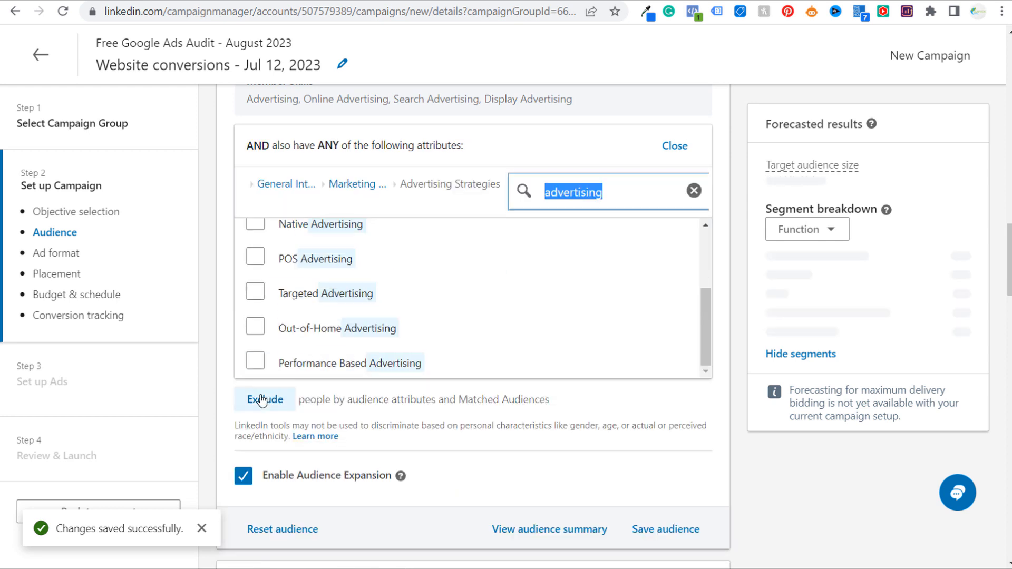
Add the member interests Performance Based Advertising and Targeted Advertising to the narrowing criteria and close the group
click(256, 363)
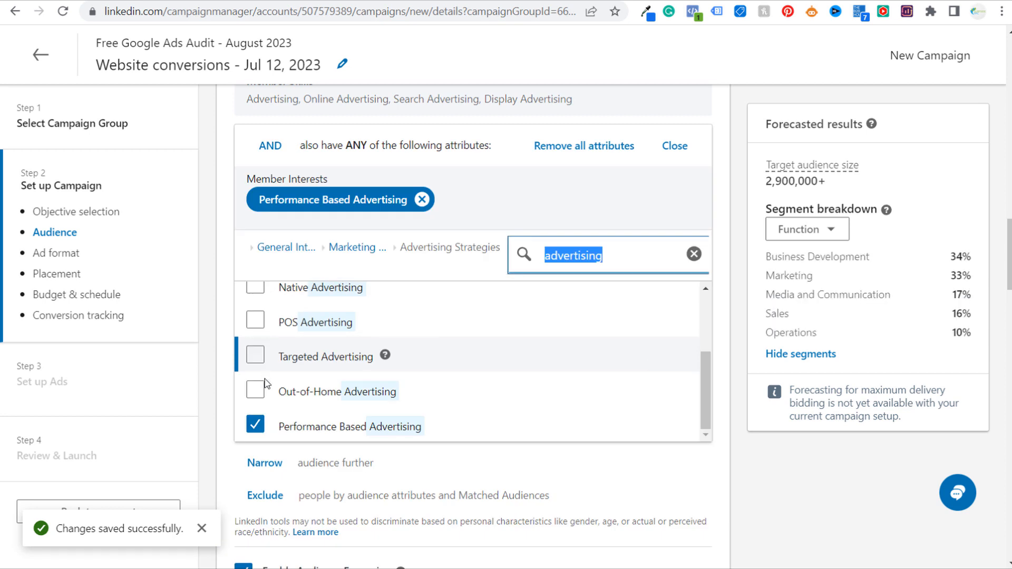
click(257, 357)
scroll(262, 372, up, 3)
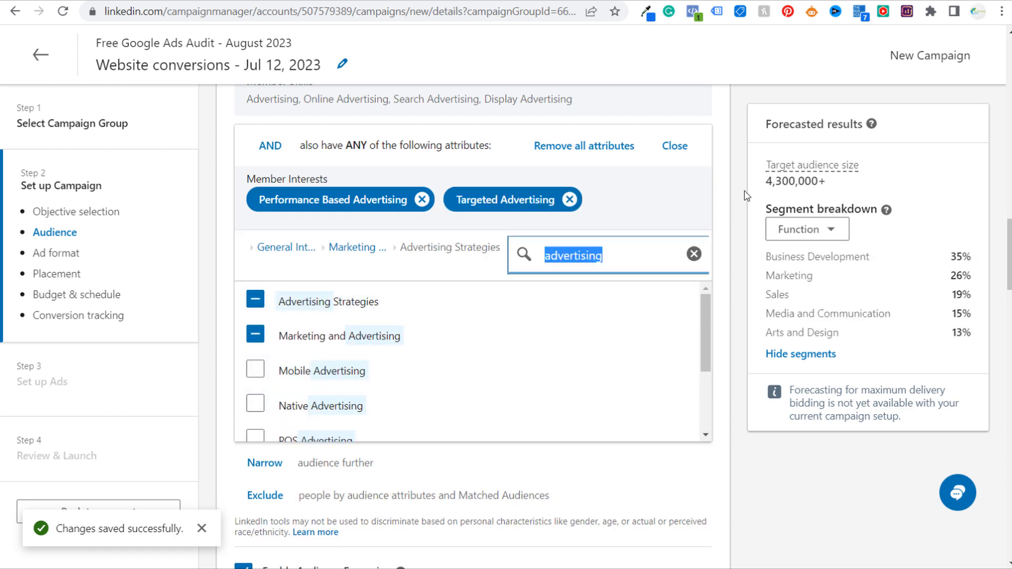
click(680, 146)
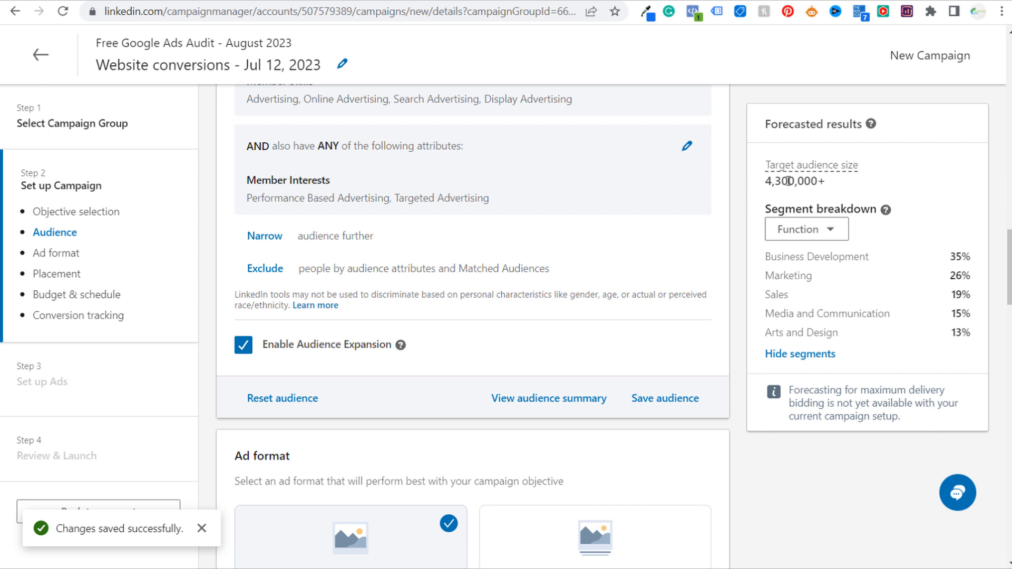
Review all audience criteria, from job seniorities through member skills to member interests, against the forecasted audience size
scroll(740, 269, up, 5)
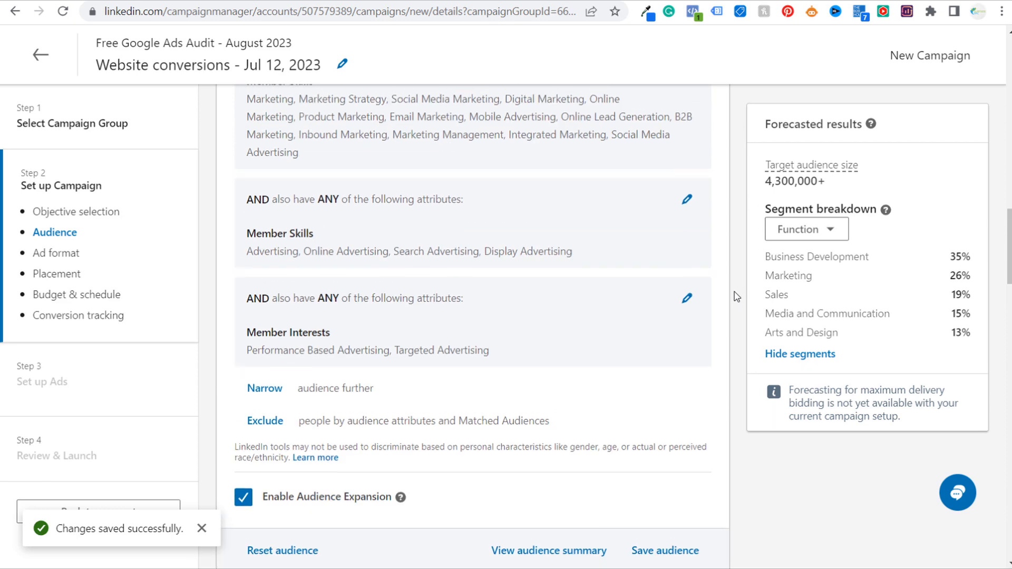
scroll(725, 306, up, 4)
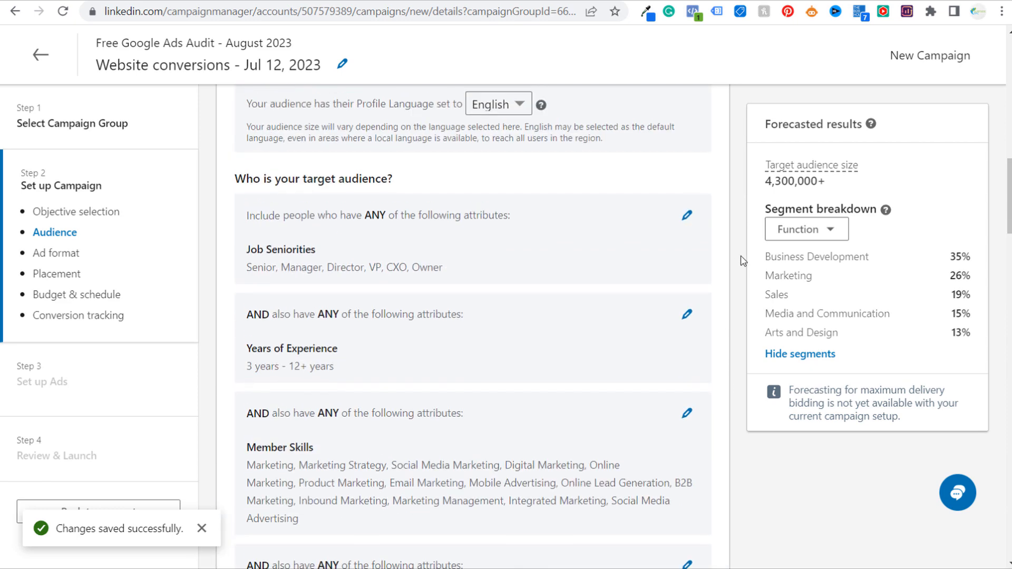
scroll(451, 219, down, 4)
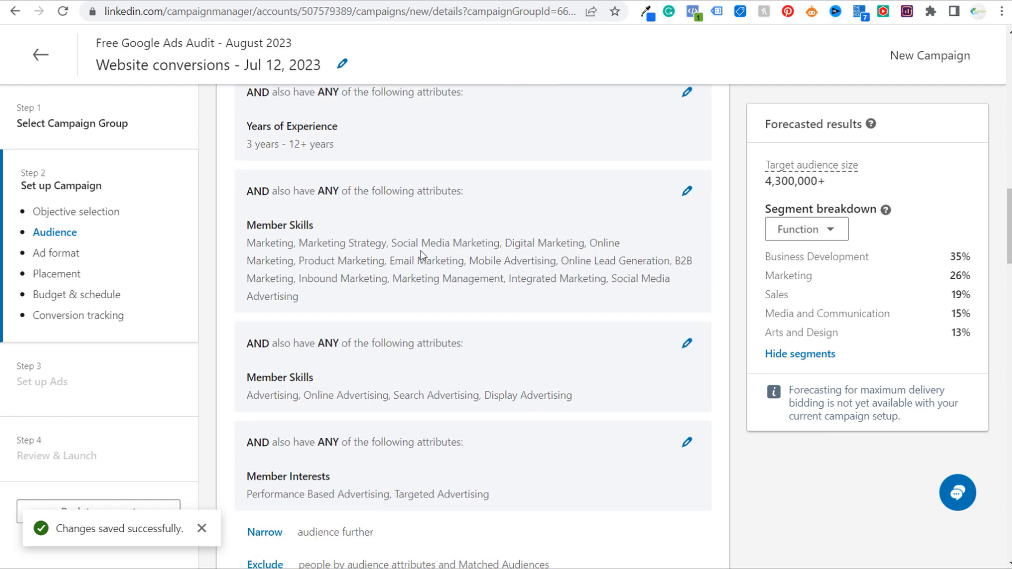
scroll(420, 255, down, 3)
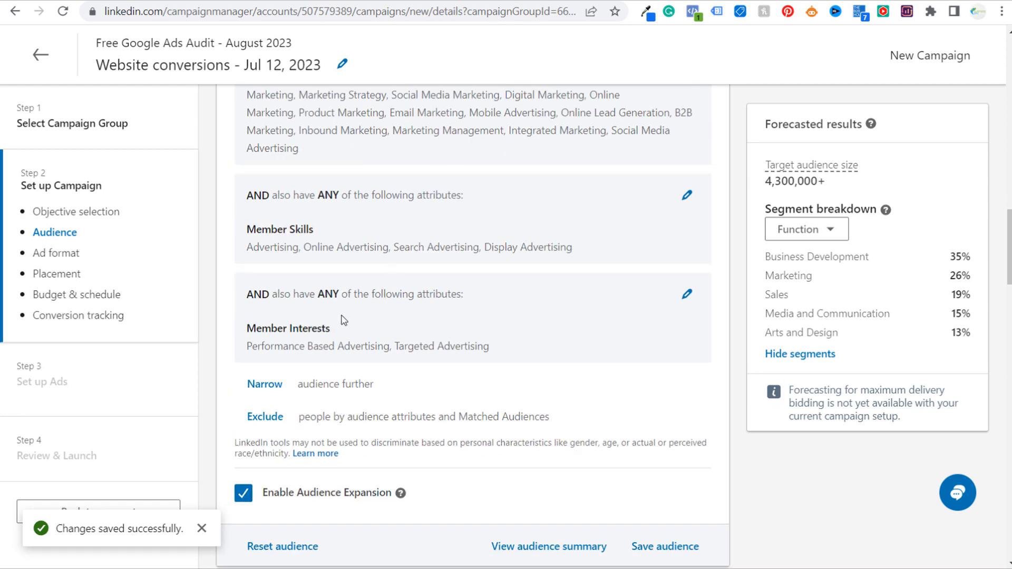
drag(259, 230, 331, 247)
click(292, 332)
scroll(364, 225, up, 2)
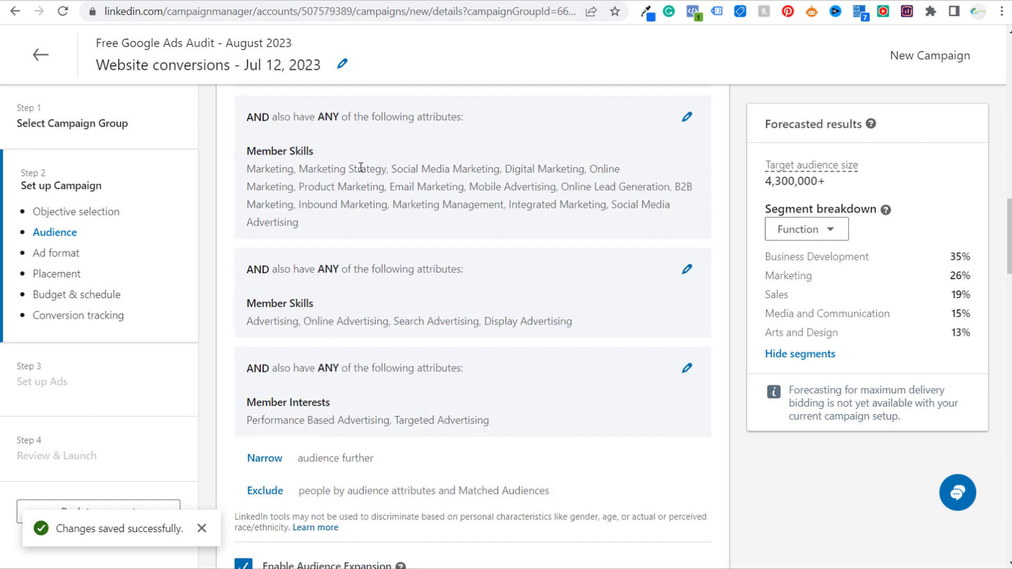
Start another audience narrowing by job functions and search them for "advertising"
scroll(338, 264, down, 3)
click(275, 307)
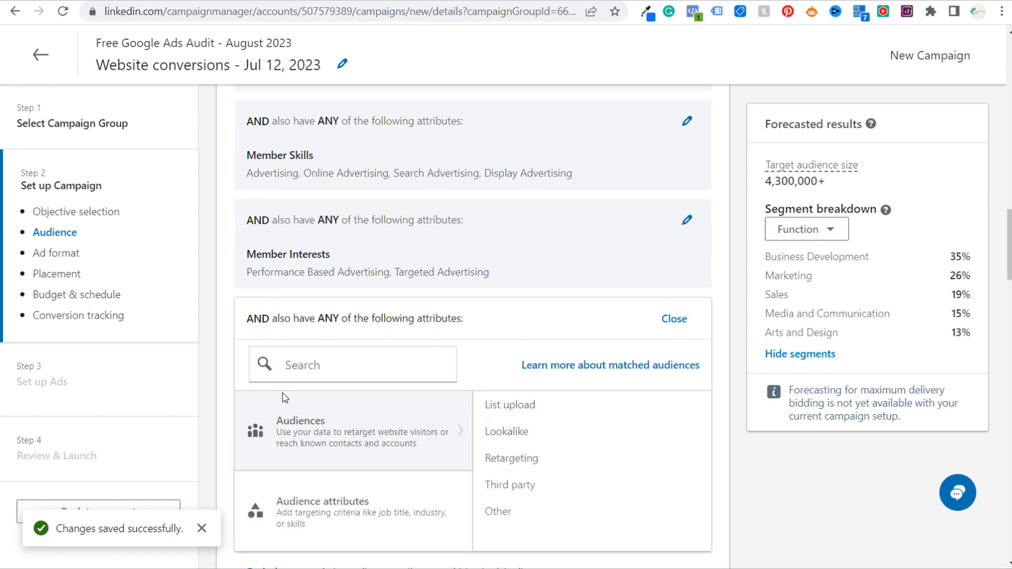
click(395, 515)
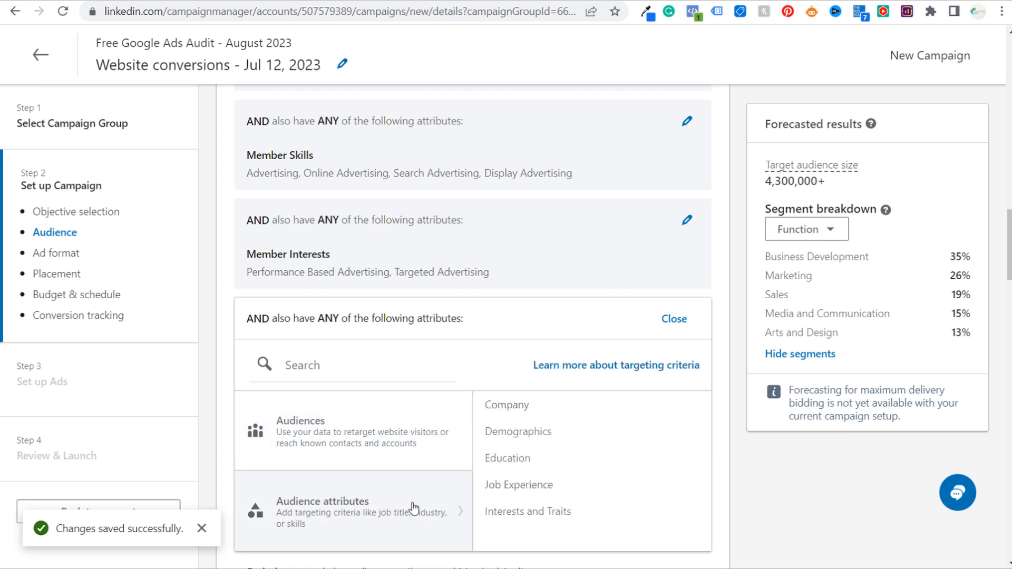
click(543, 484)
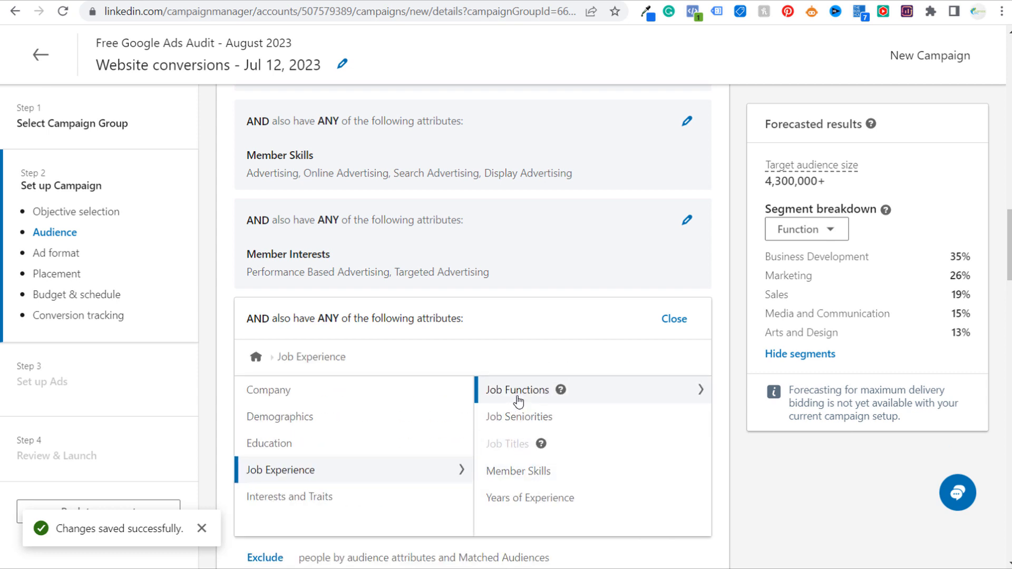
click(518, 393)
click(517, 364)
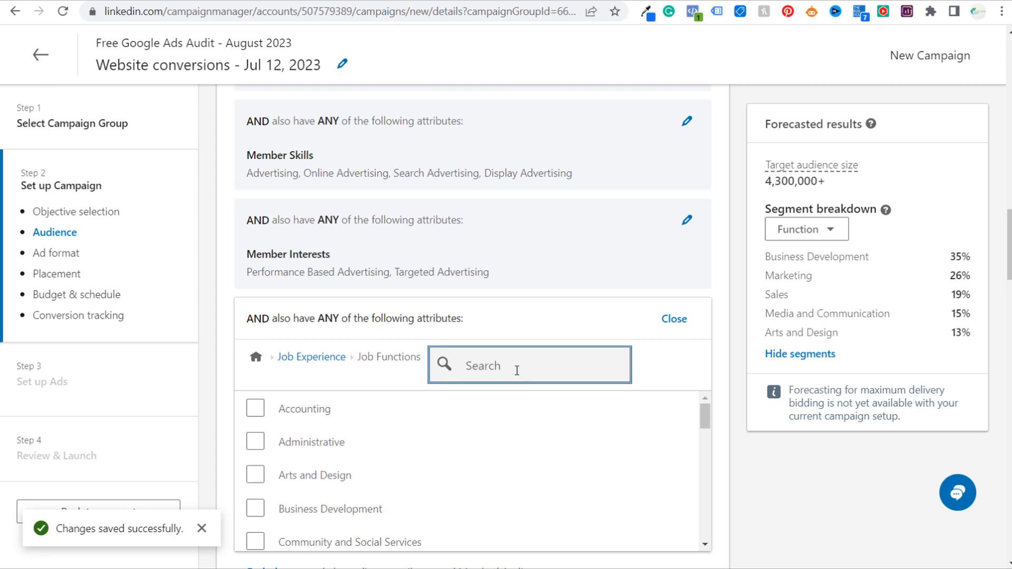
text(advertising)
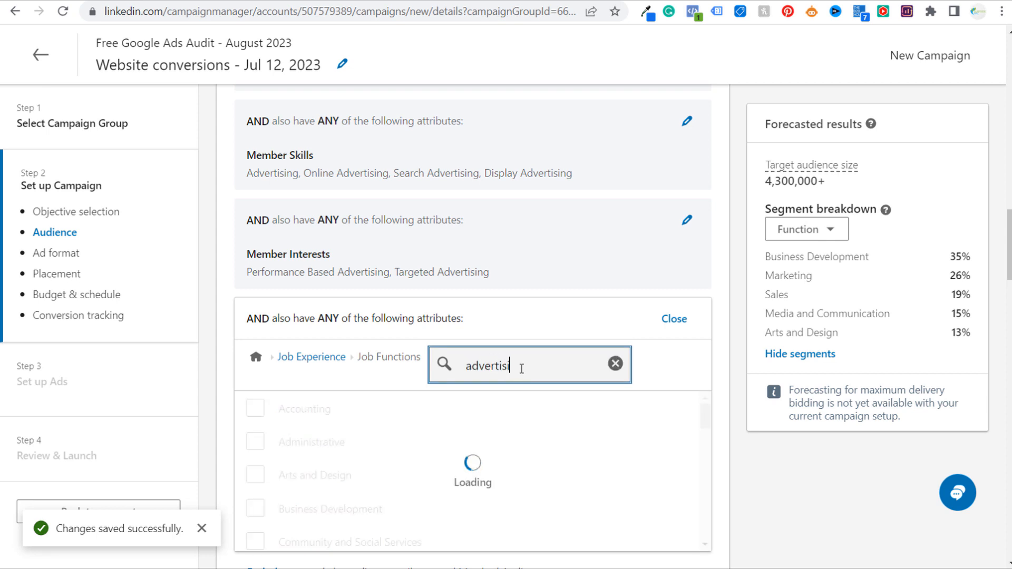
Replace the job functions search term with "marketing"
key(BackSpace)
key(BackSpace)
key(BackSpace)
key(BackSpace)
key(BackSpace)
key(BackSpace)
key(BackSpace)
key(BackSpace)
key(BackSpace)
key(BackSpace)
key(BackSpace)
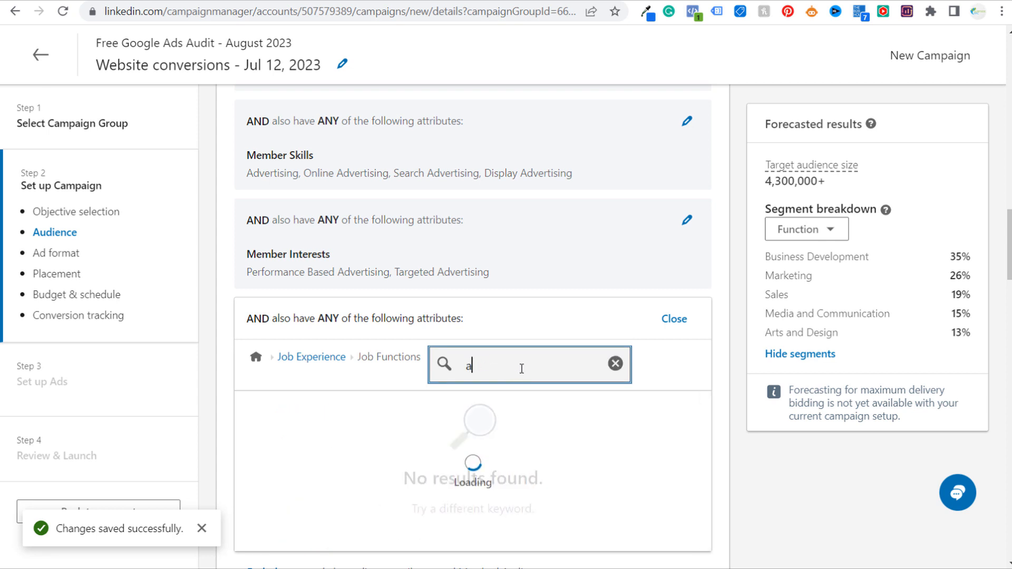
text(marketing)
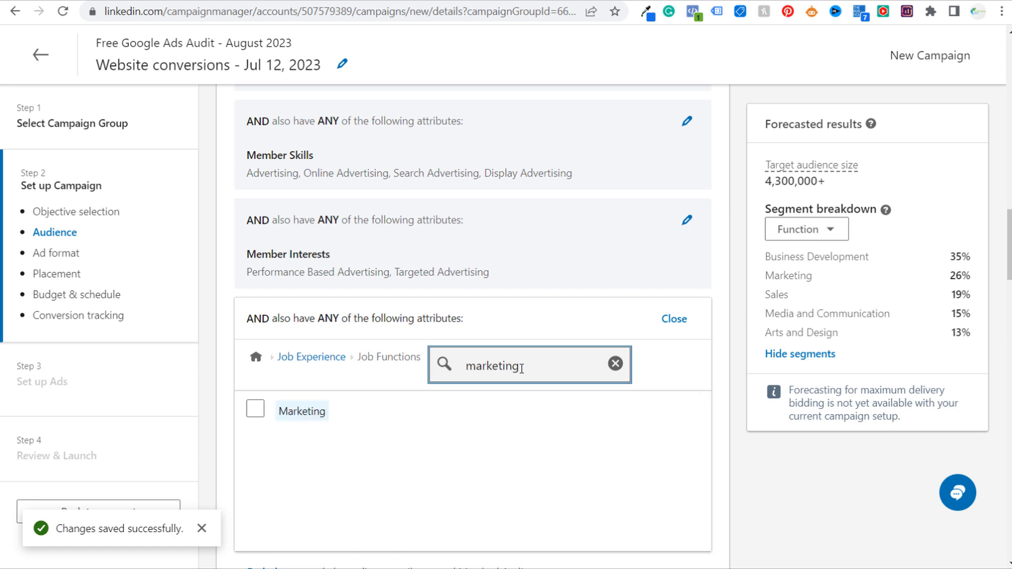
Narrow the audience by adding the Marketing job function, and close the attribute editor
click(257, 411)
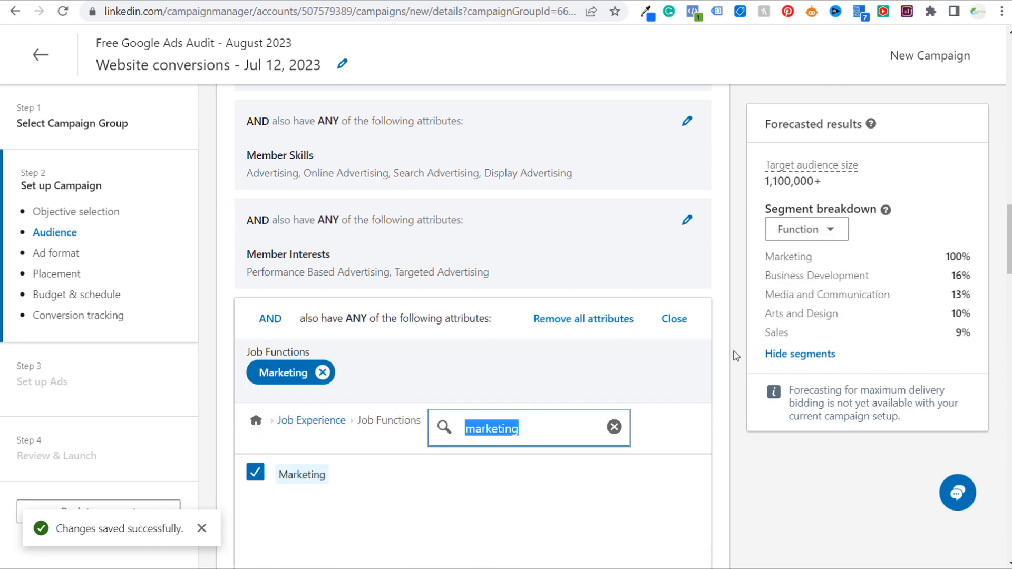
click(677, 324)
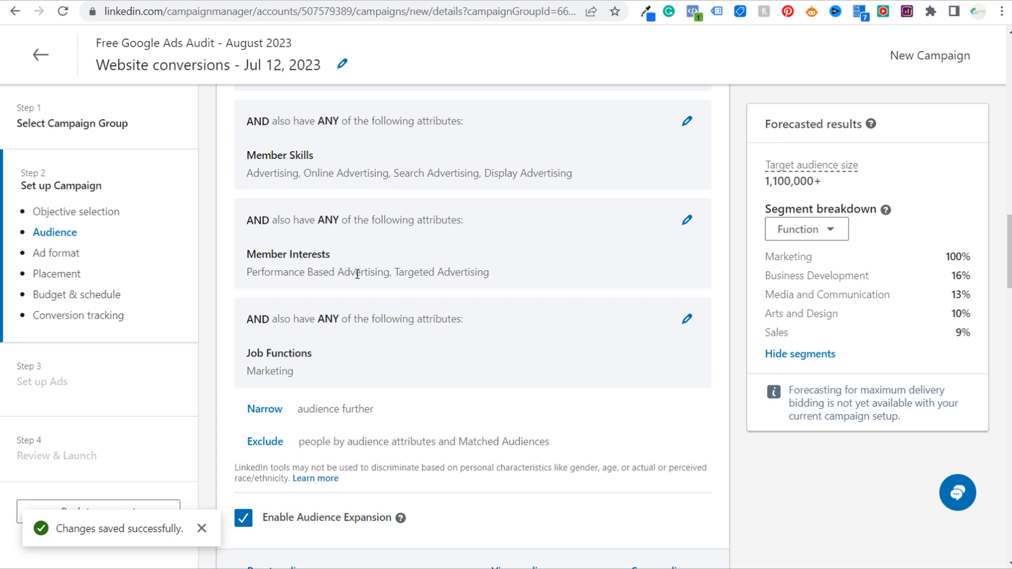
Review the audience criteria, the available ad formats and the placement description and options
scroll(740, 205, down, 1)
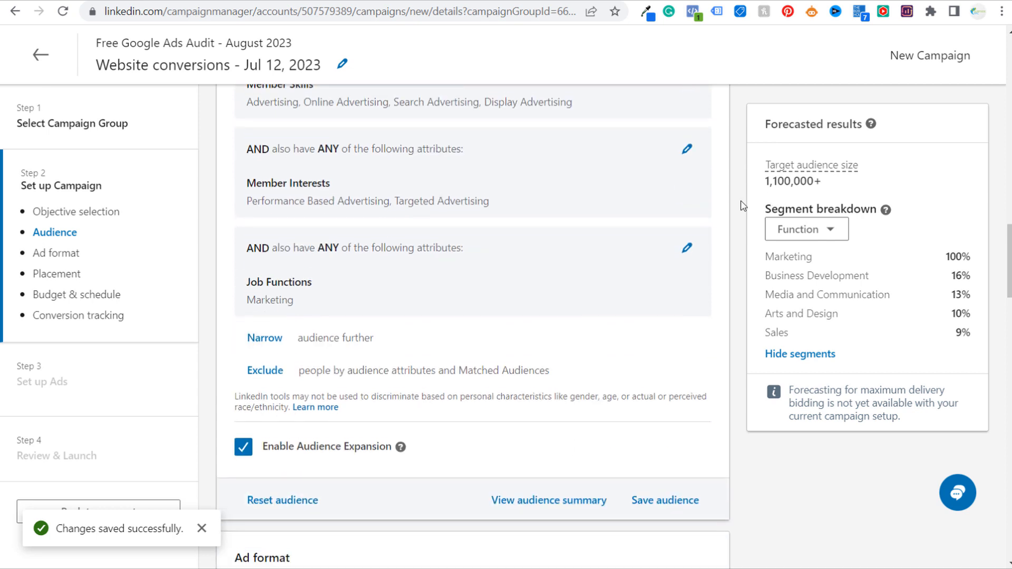
scroll(740, 211, down, 1)
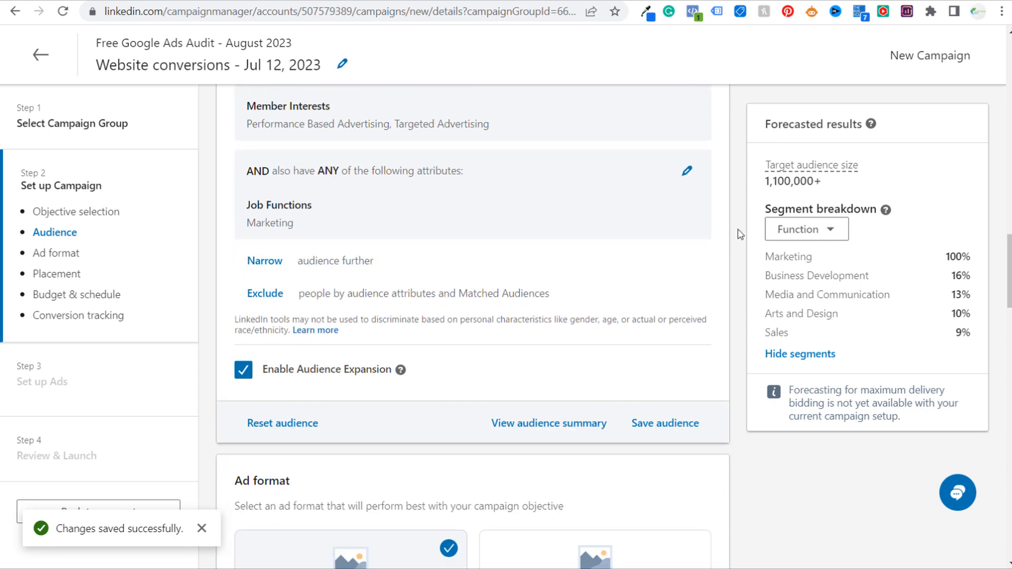
scroll(739, 228, down, 3)
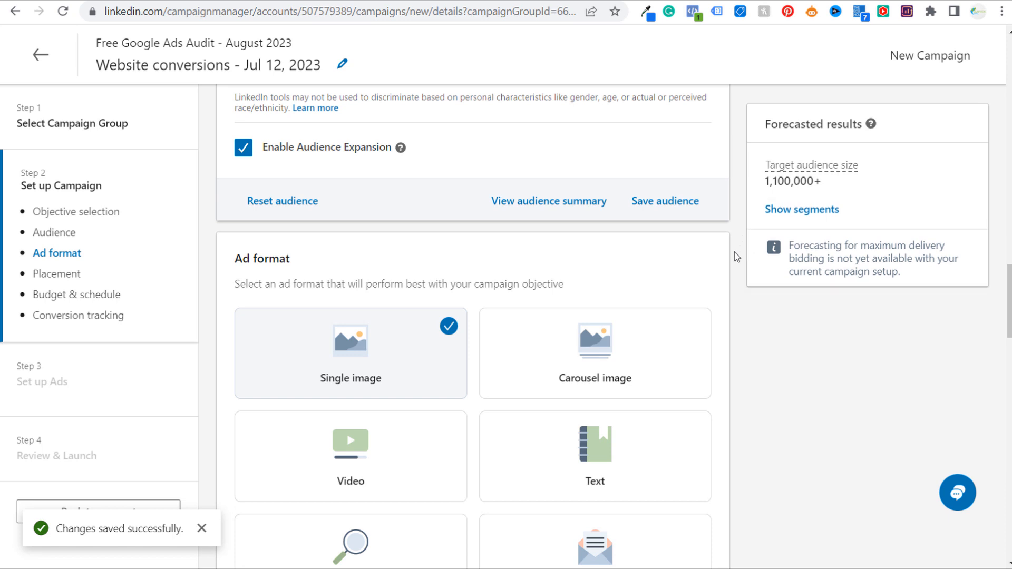
scroll(740, 266, down, 2)
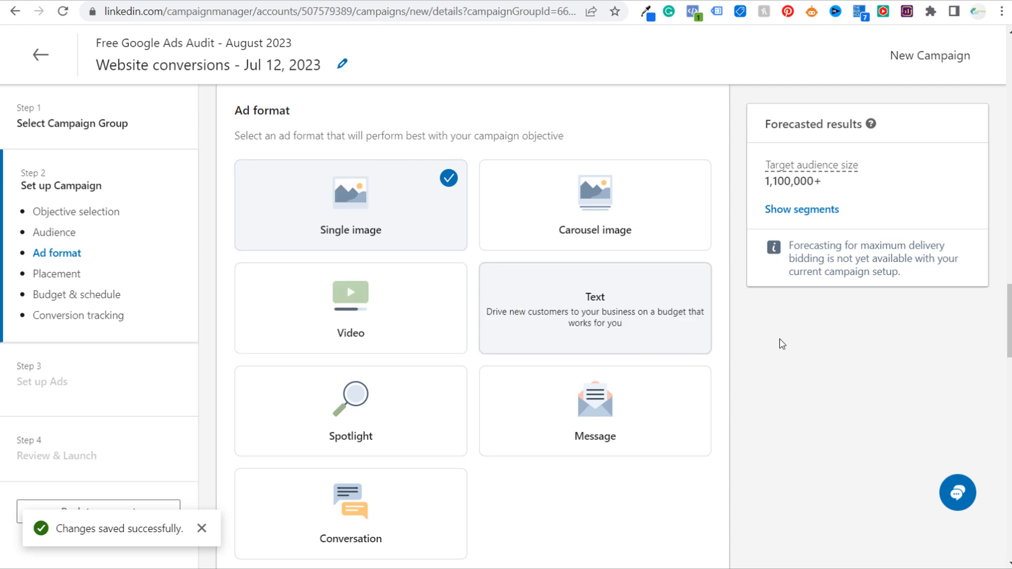
scroll(746, 275, down, 3)
scroll(746, 276, down, 3)
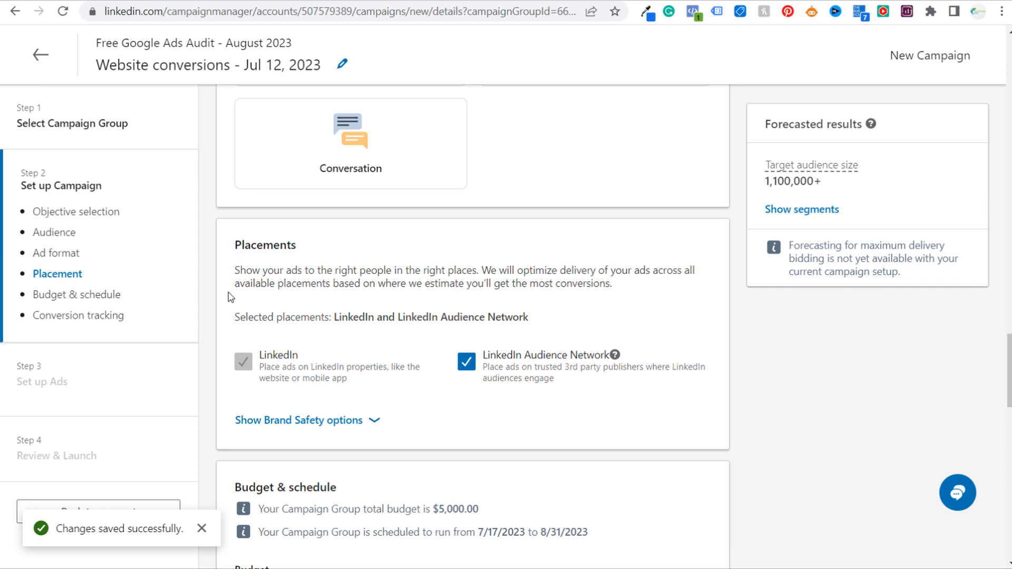
drag(236, 271, 357, 283)
click(461, 288)
Set the start date of the continuously running campaign to 7/17/2023
scroll(851, 338, down, 4)
scroll(632, 285, down, 1)
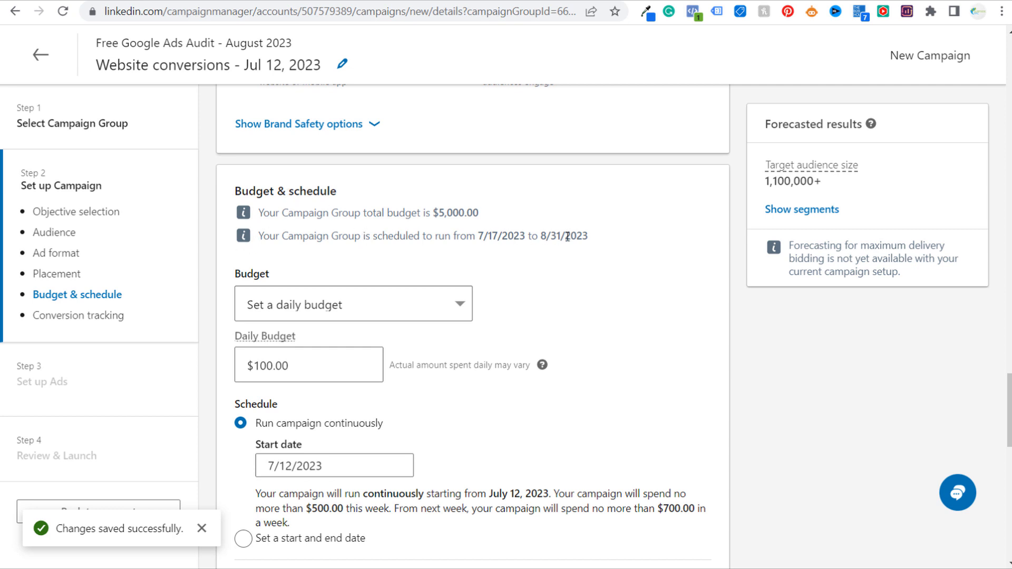
scroll(538, 332, down, 1)
click(368, 390)
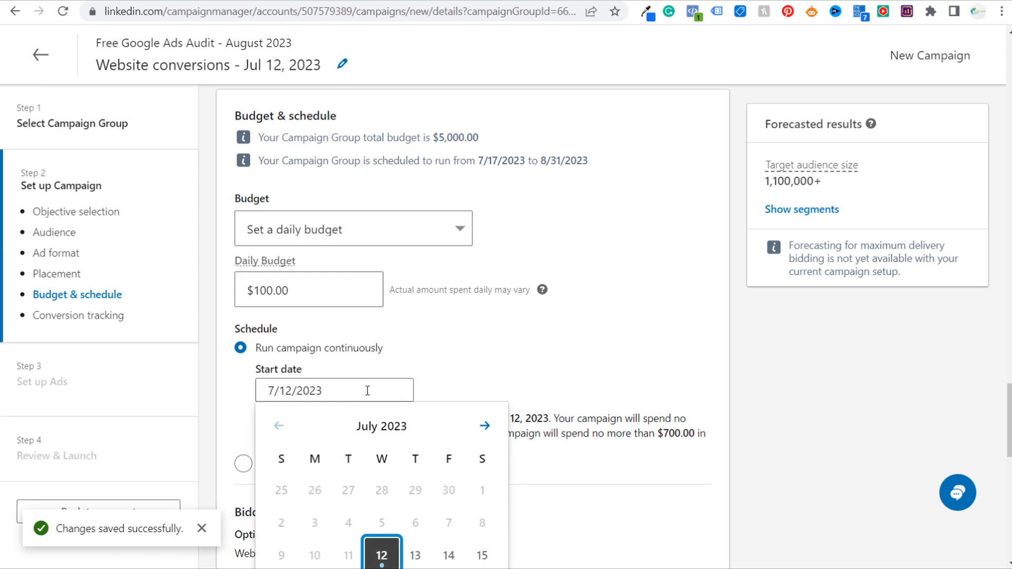
scroll(480, 457, down, 1)
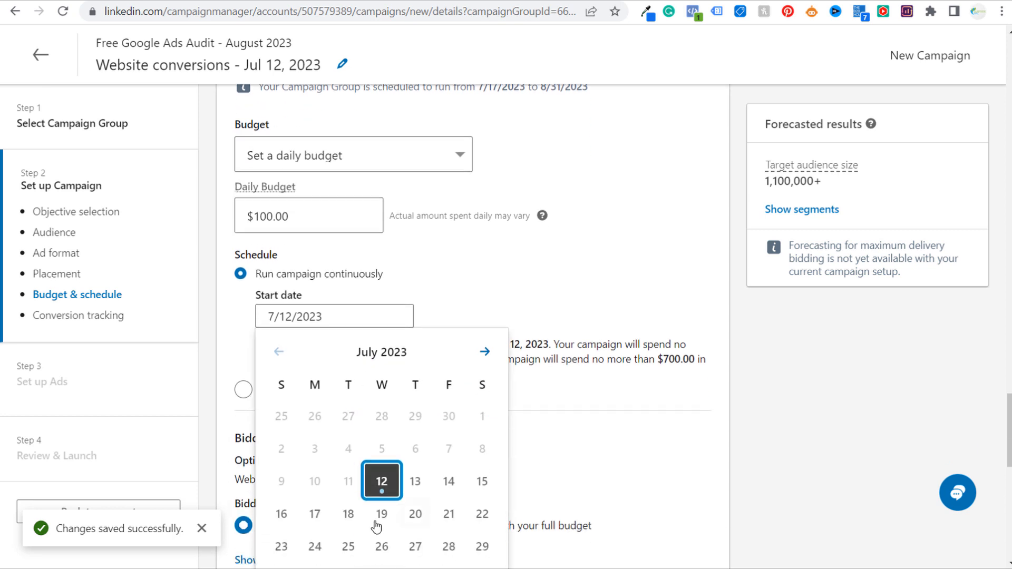
click(293, 513)
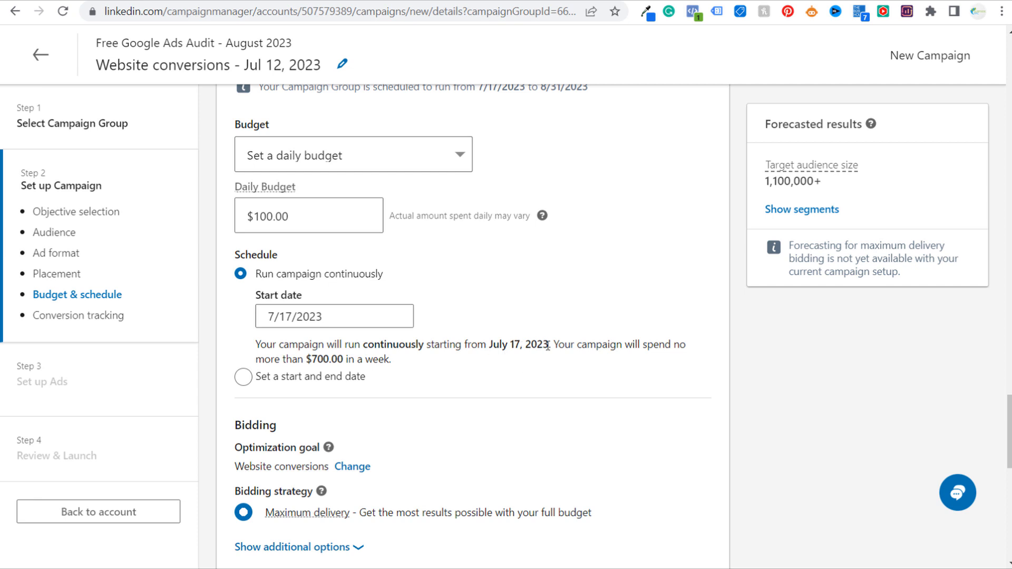
Set the campaign's daily budget to $50.00
scroll(582, 259, up, 1)
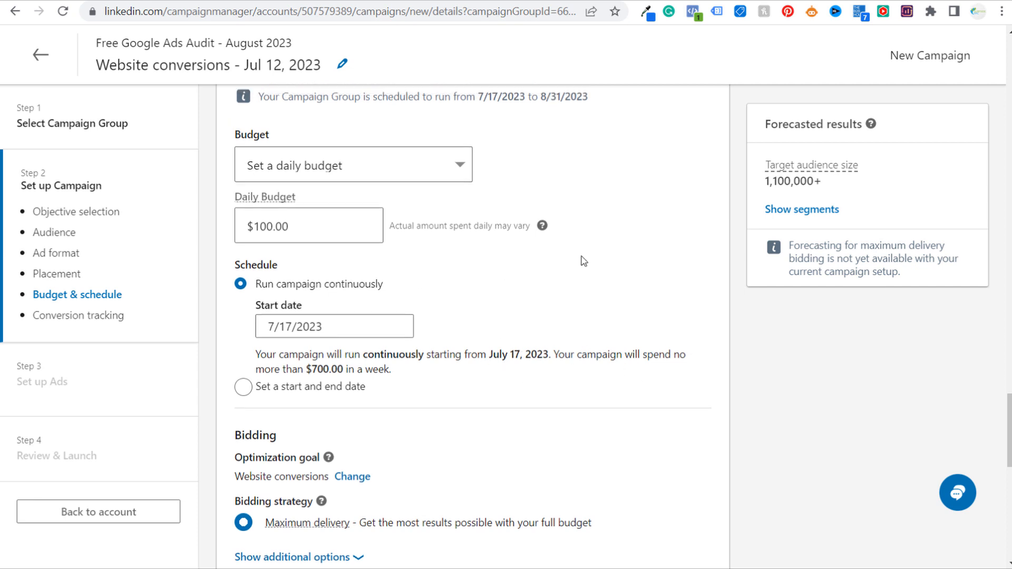
click(334, 301)
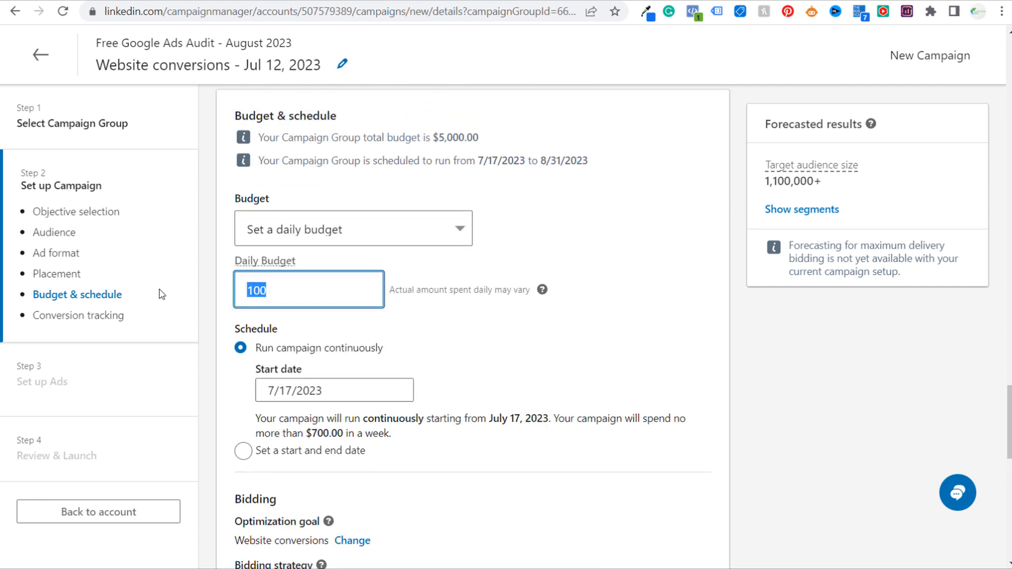
text(50.00)
click(816, 335)
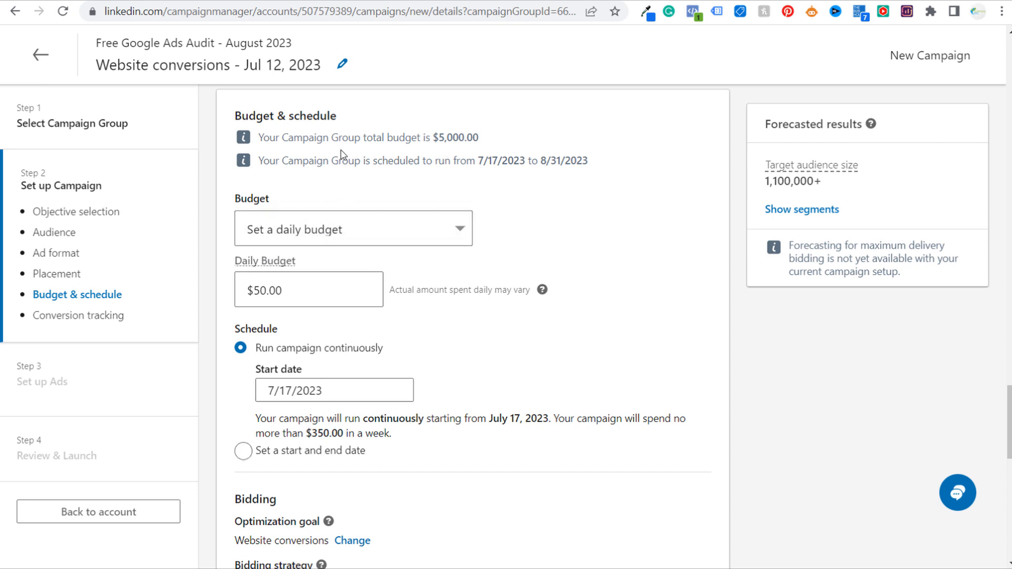
Expand the additional bidding options and examine the available bidding strategies
scroll(740, 335, down, 2)
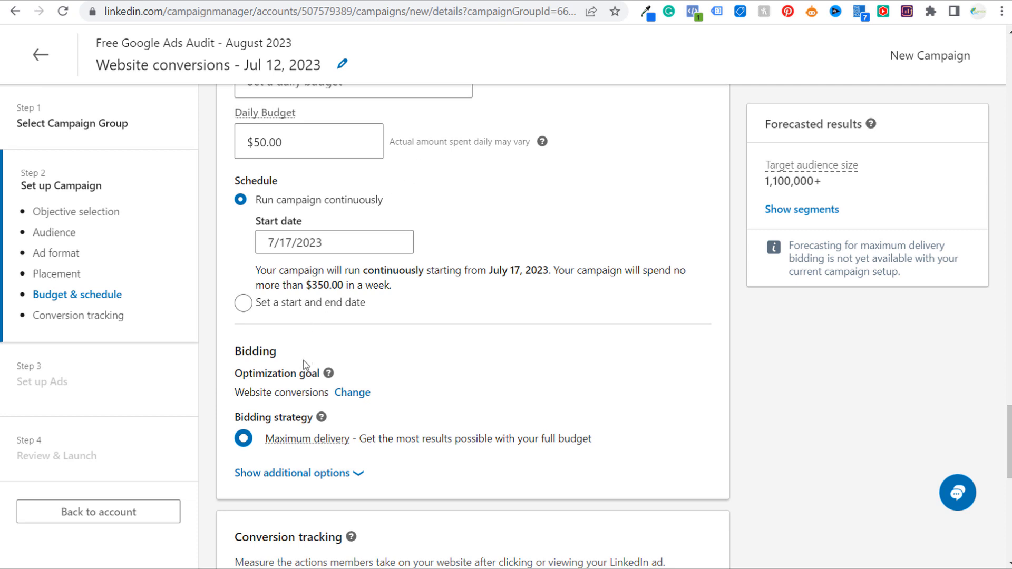
click(332, 474)
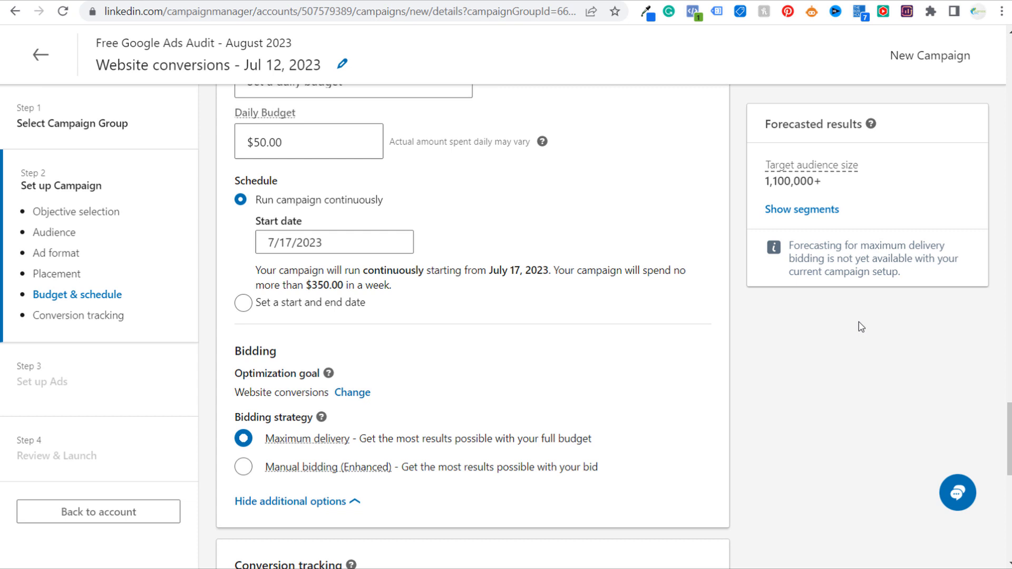
scroll(861, 327, down, 4)
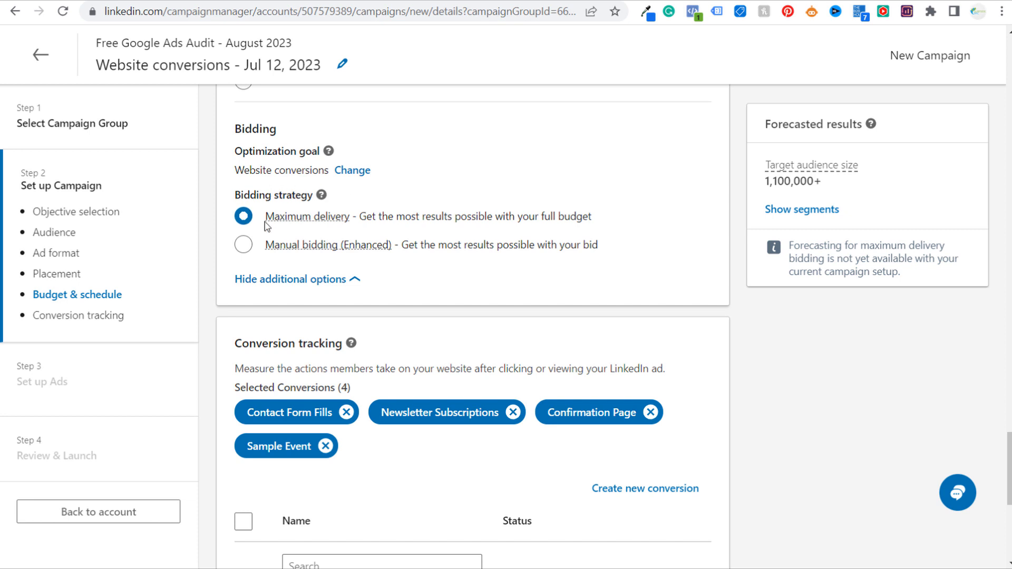
mouse_move(318, 221)
Remove all preselected conversions from conversion tracking and select Thank You Page Example 2 instead
scroll(566, 259, down, 3)
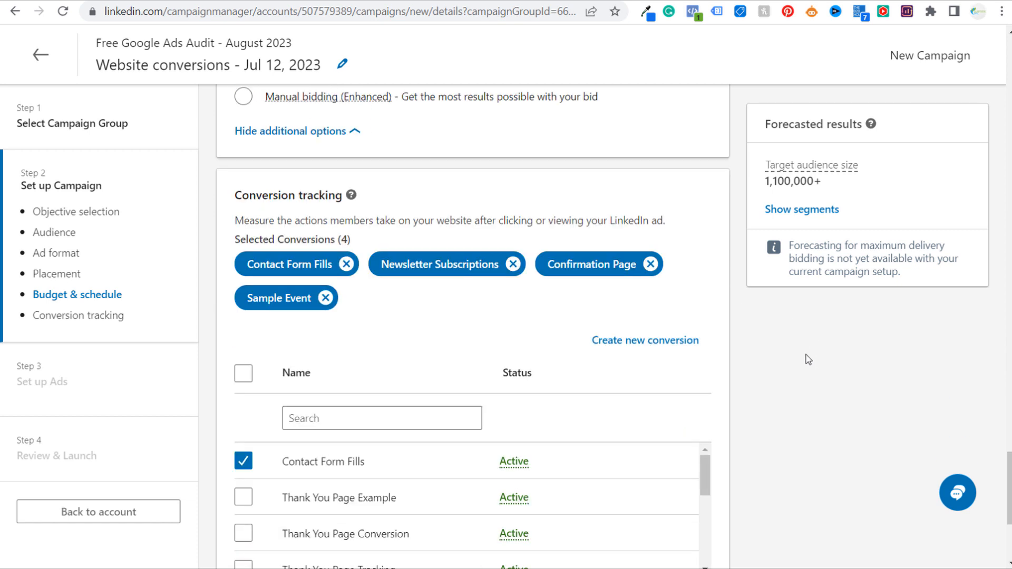
click(346, 265)
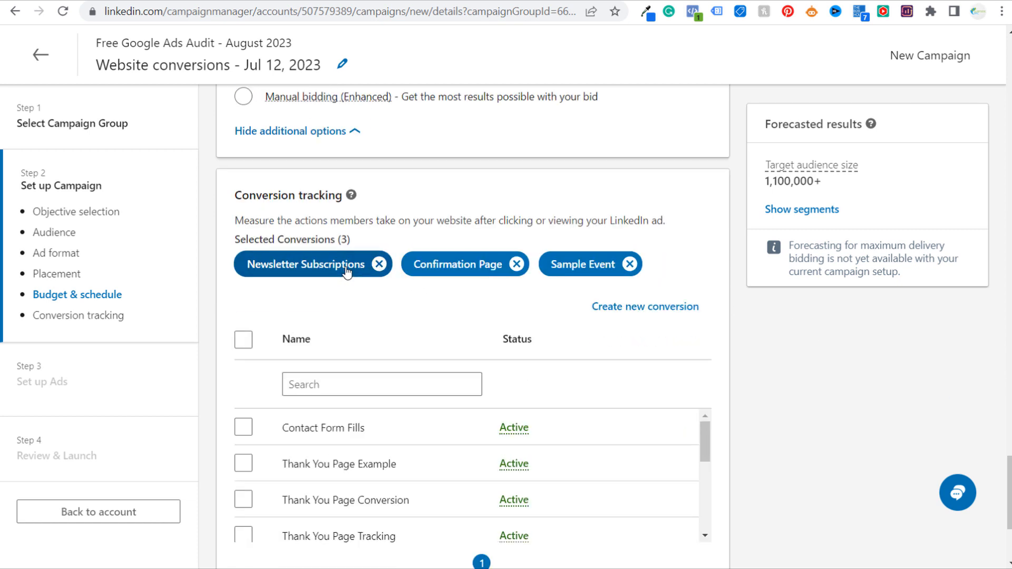
click(379, 264)
click(350, 264)
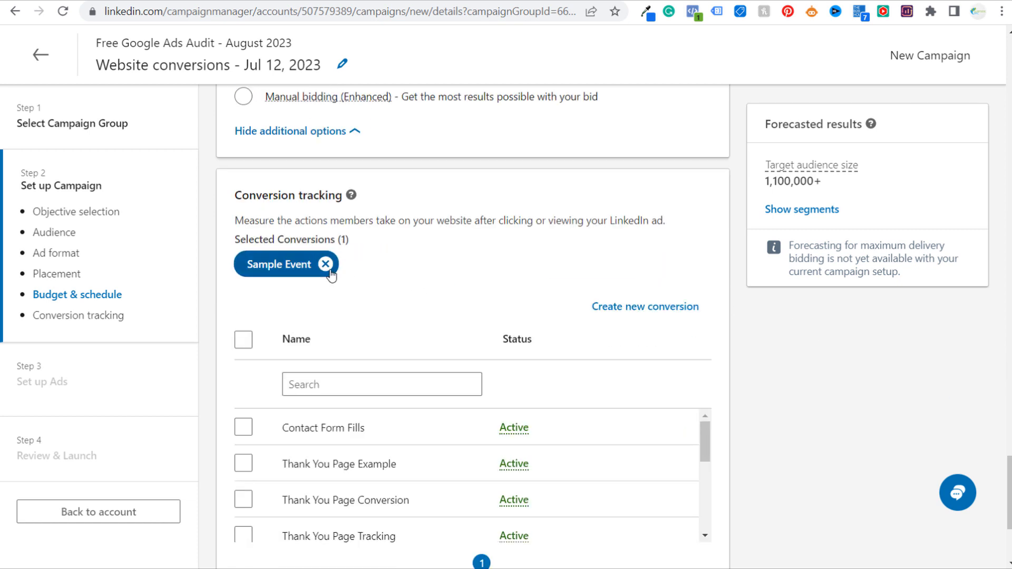
click(326, 264)
drag(705, 380, 703, 447)
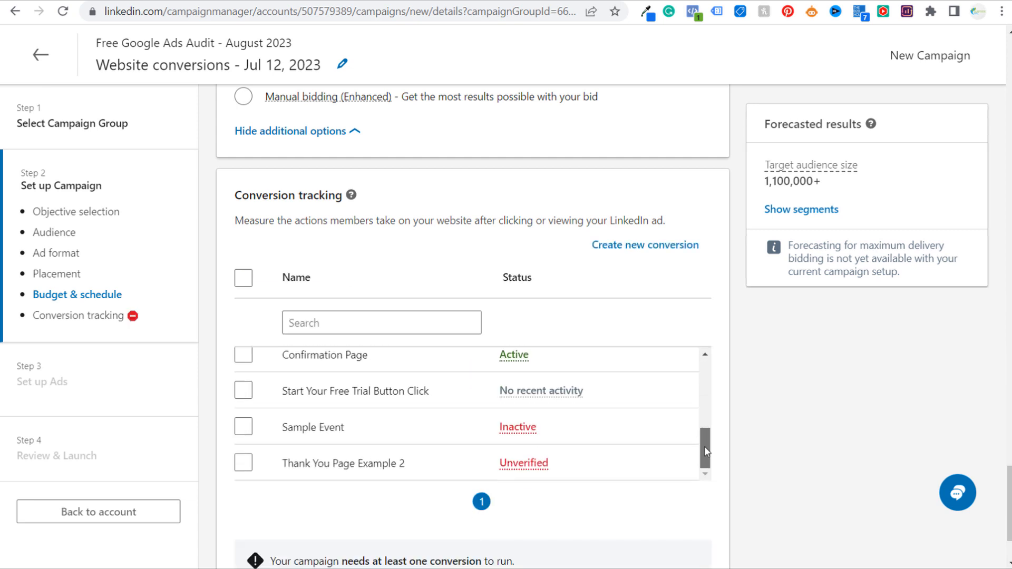
click(244, 463)
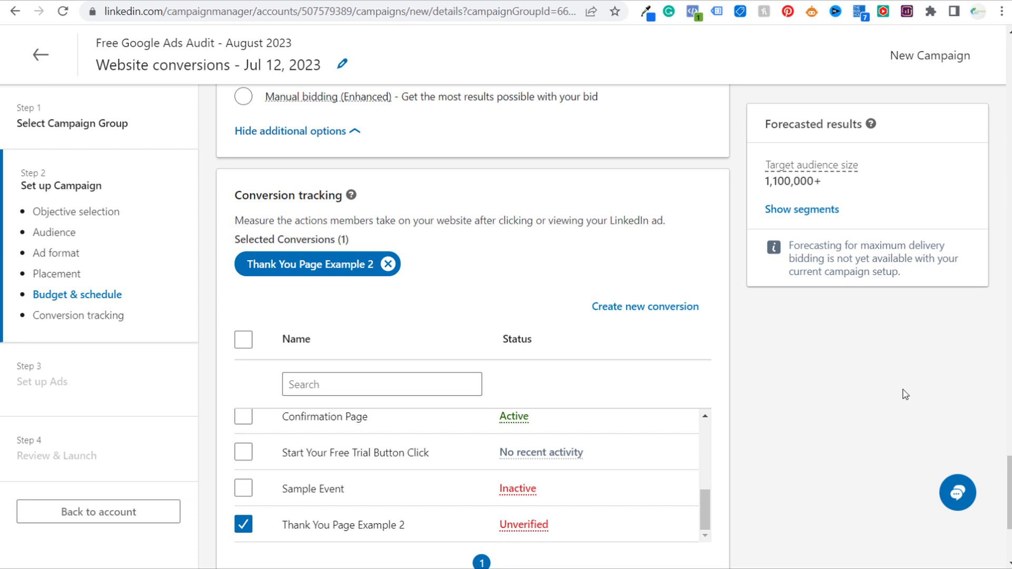
Read the active conversion notice, proceed to ad setup and save the campaign's objective and ad format
scroll(927, 417, down, 2)
scroll(922, 411, down, 2)
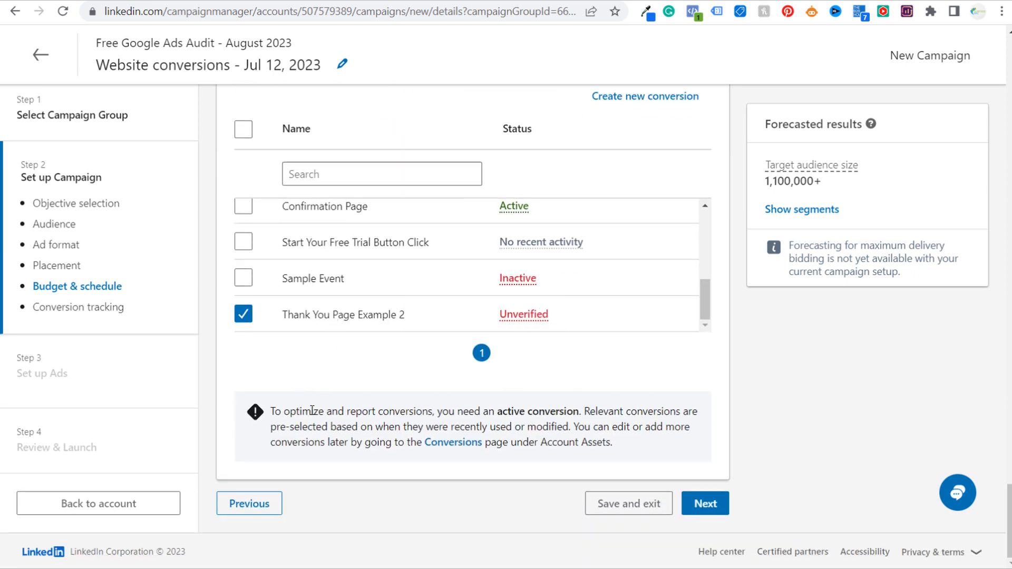
drag(283, 407, 472, 410)
click(543, 409)
click(706, 504)
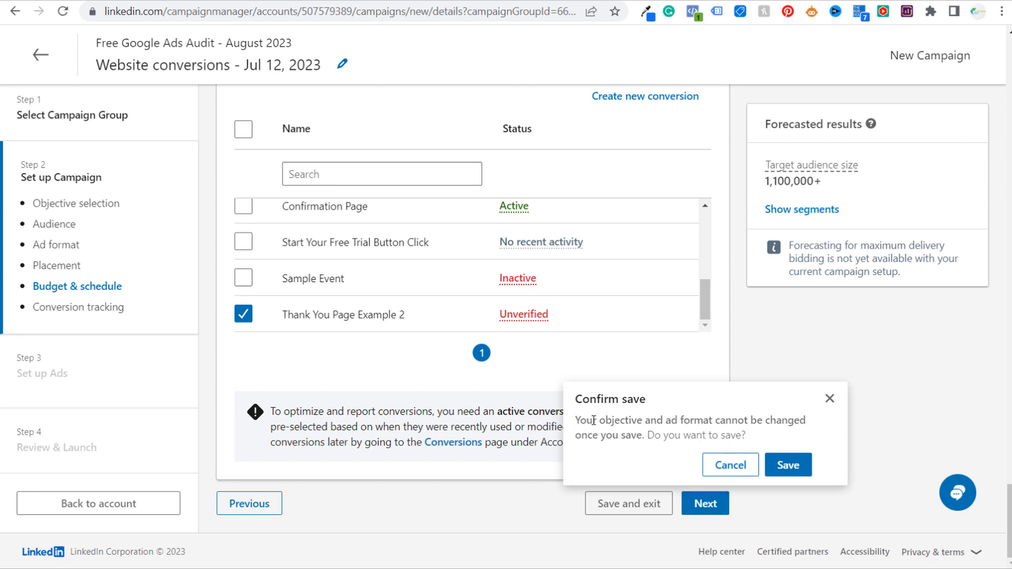
drag(575, 420, 705, 416)
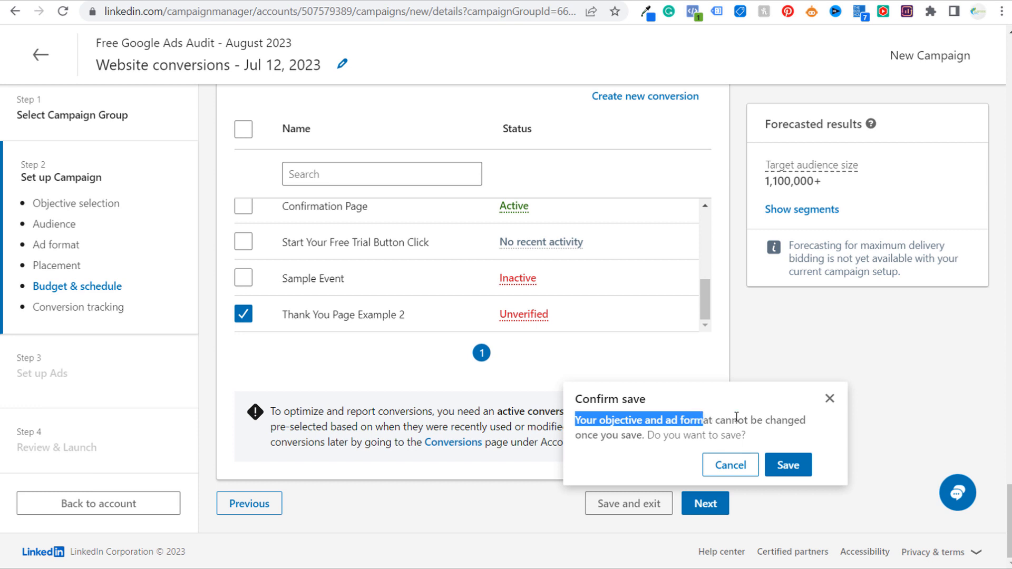
click(788, 465)
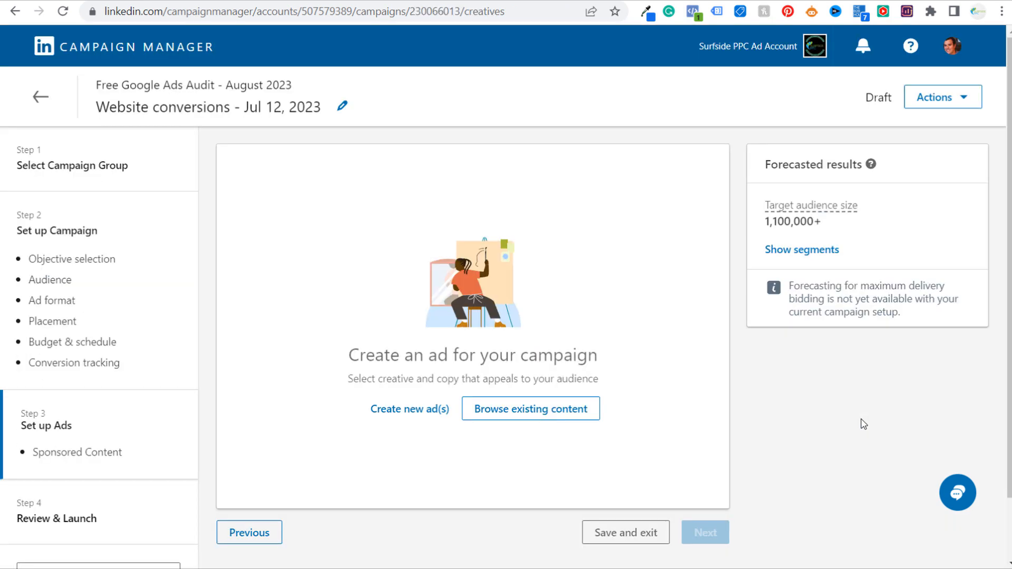
Start new image ads and select google-ads-audit.png, google-ads-audit (1).png, google-ads-audit (2).png, Untitled design (7).png and Untitled design (9).png
click(407, 409)
scroll(334, 323, down, 4)
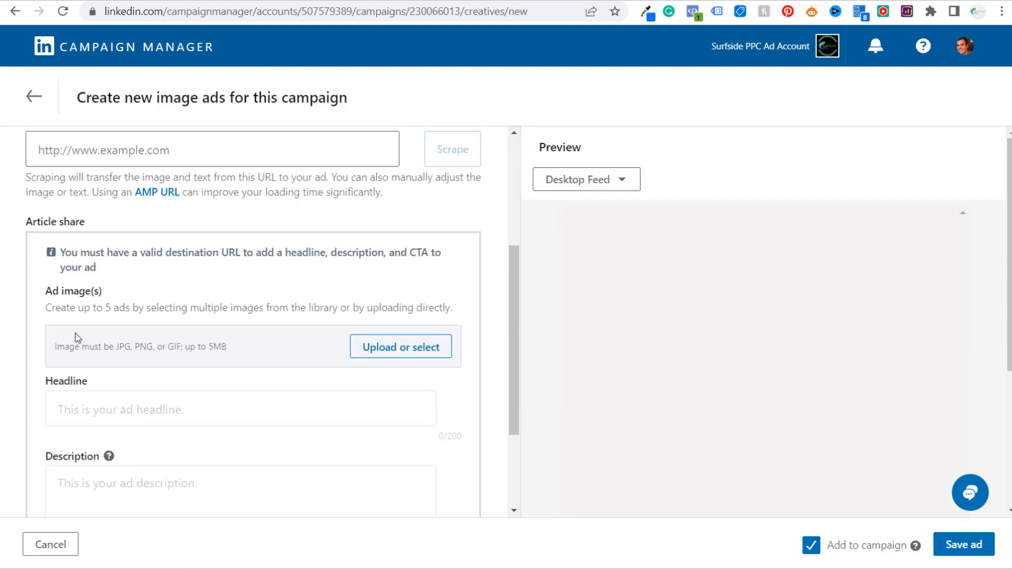
drag(52, 308, 333, 307)
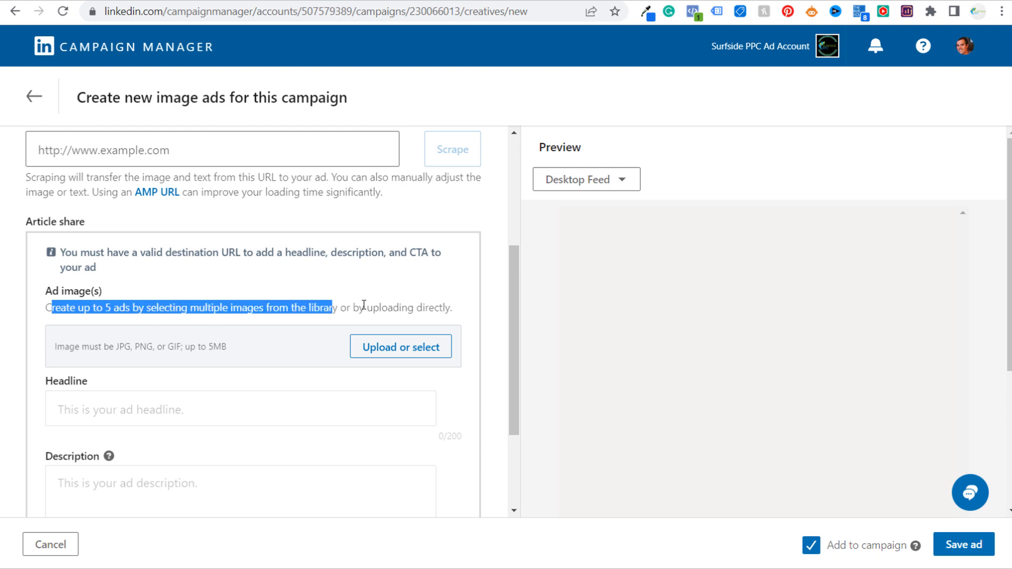
click(386, 300)
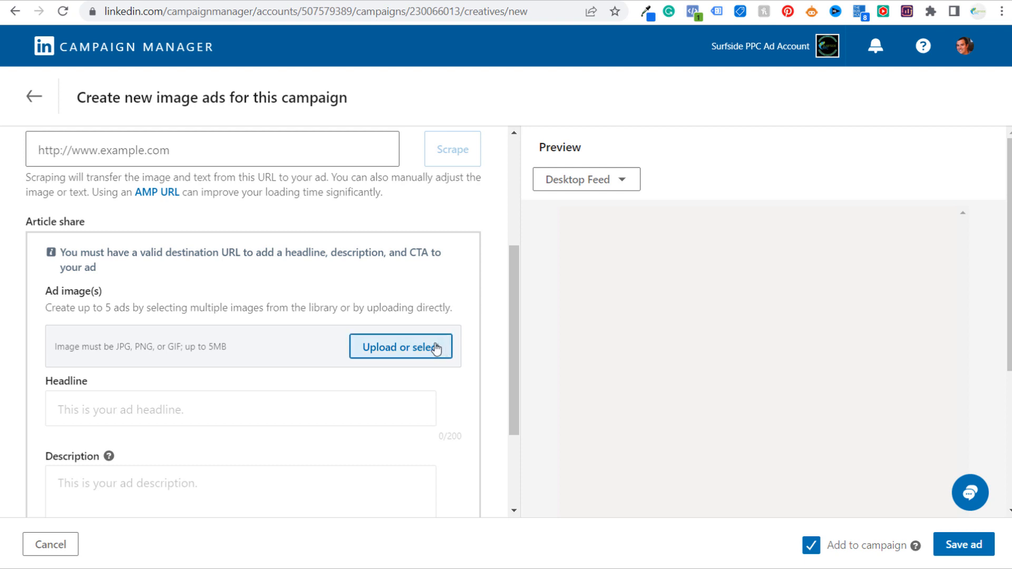
click(400, 346)
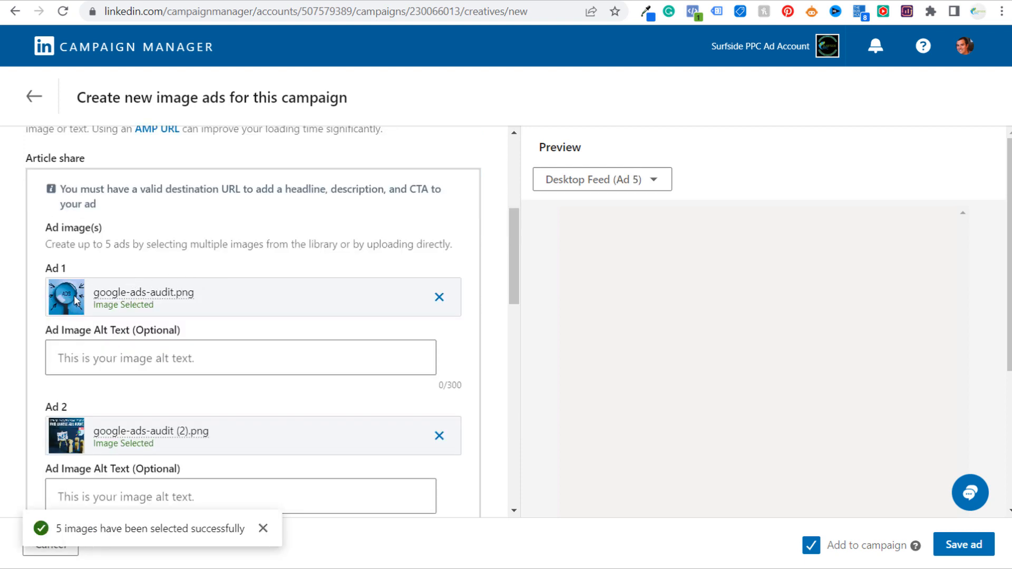
Check the images selected for Ad 1 through Ad 5 and dismiss the selection notification
scroll(72, 291, down, 3)
scroll(72, 295, down, 3)
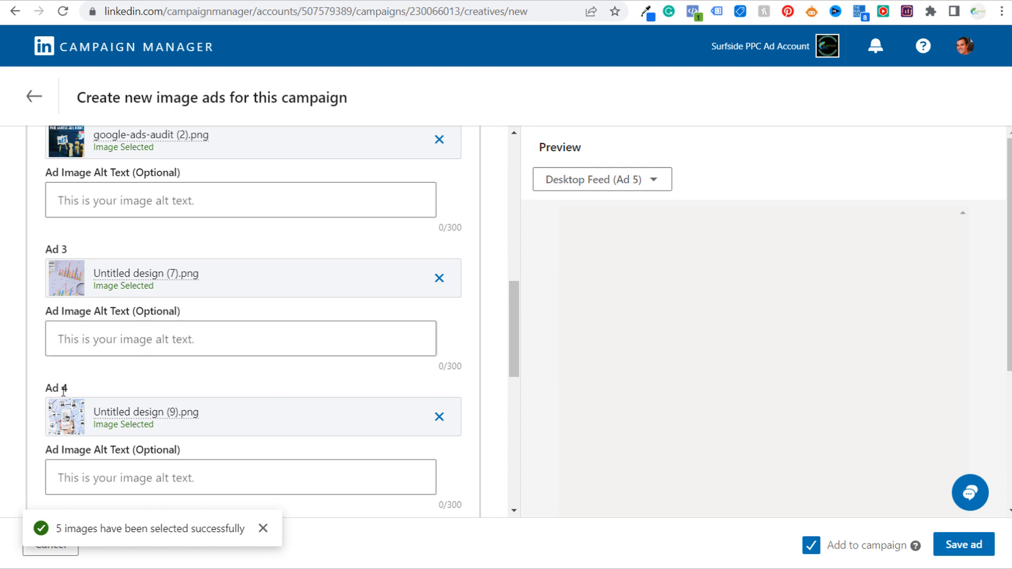
scroll(65, 405, down, 2)
scroll(68, 422, down, 3)
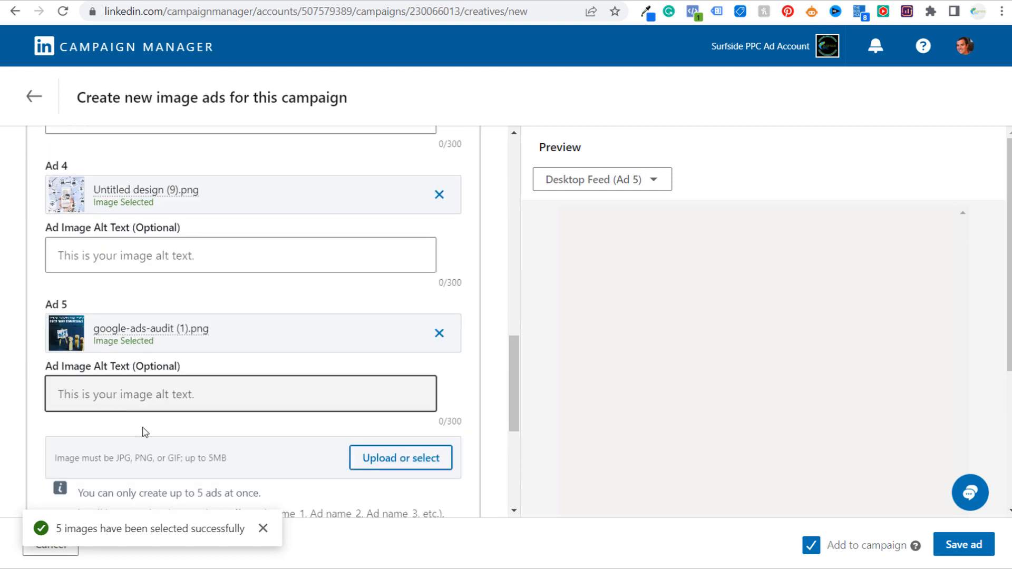
click(261, 527)
scroll(405, 212, up, 3)
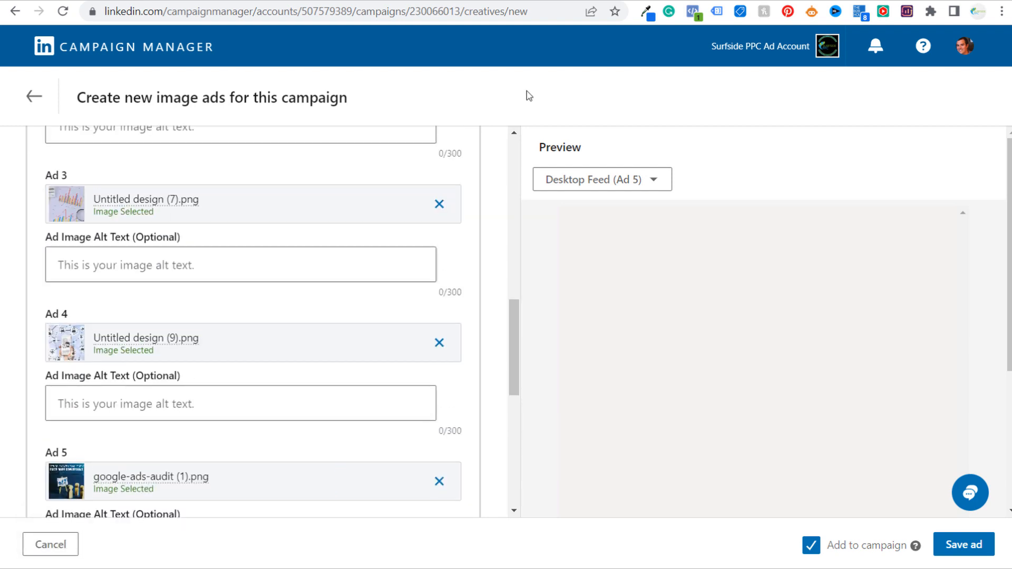
Review the image ratio and ad name recommendations in LinkedIn's single image ads guide
click(679, 1)
scroll(305, 315, down, 4)
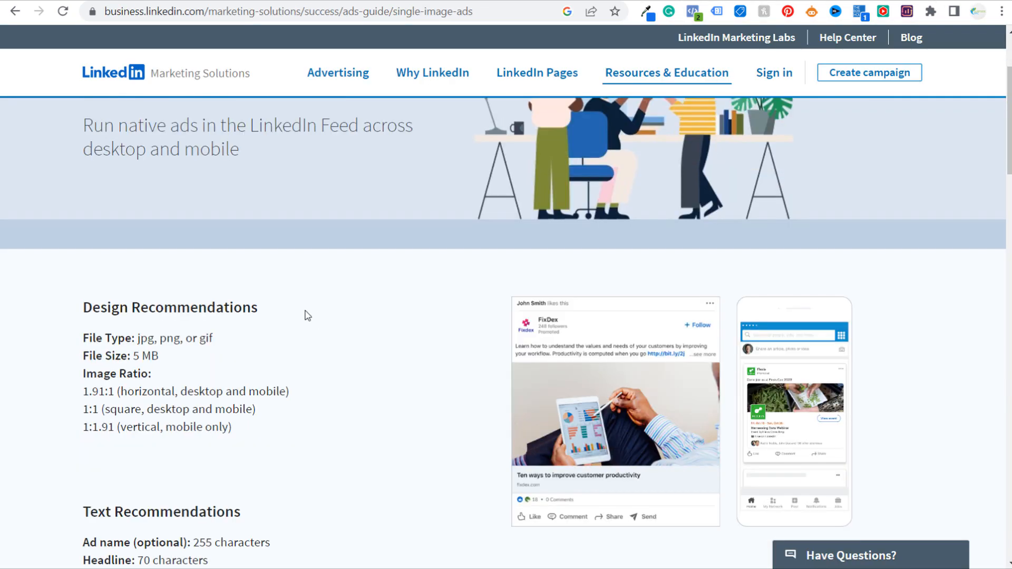
scroll(297, 309, down, 2)
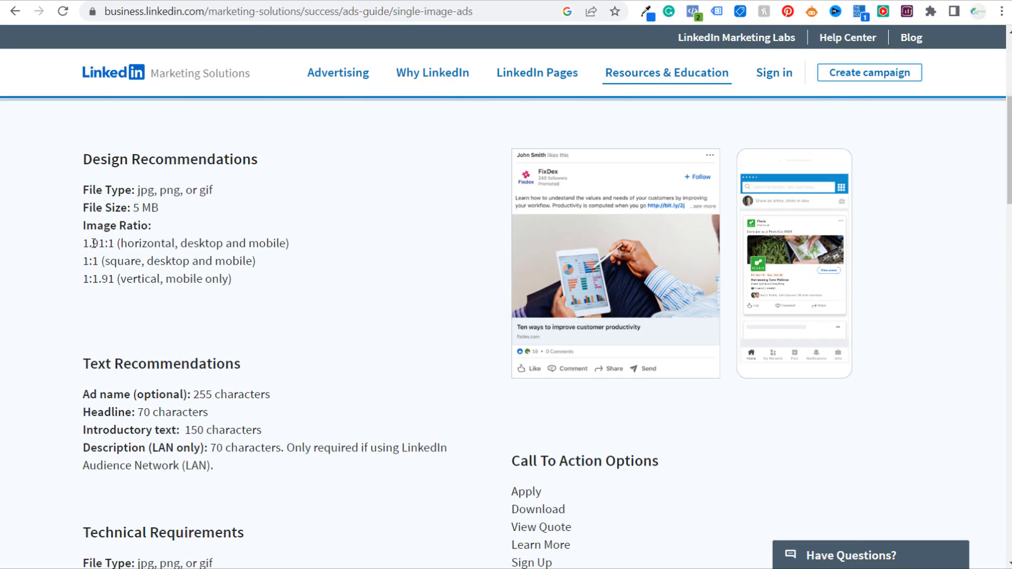
drag(82, 243, 306, 319)
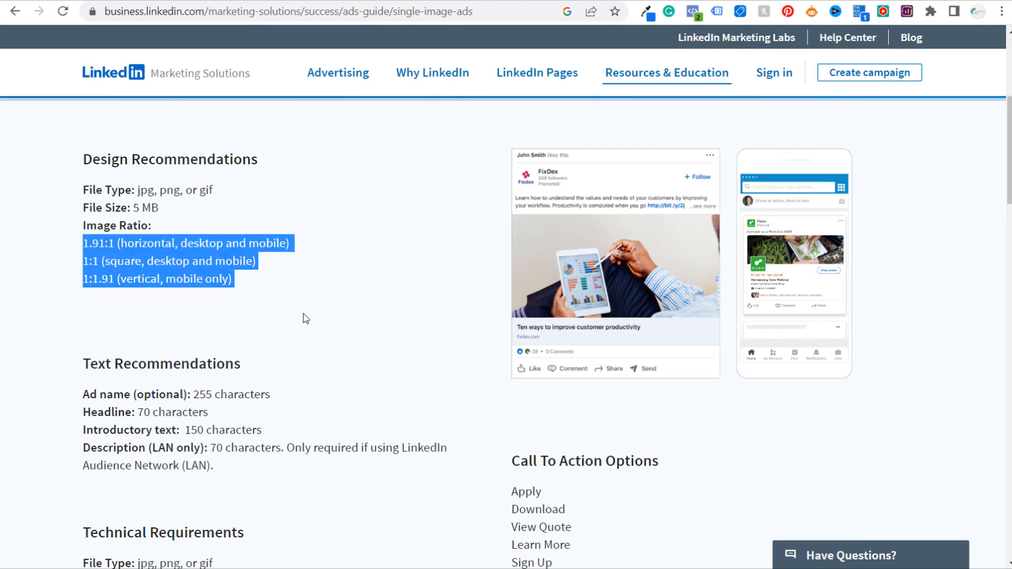
click(306, 318)
scroll(305, 318, down, 1)
drag(74, 327, 329, 341)
click(330, 341)
scroll(441, 301, down, 2)
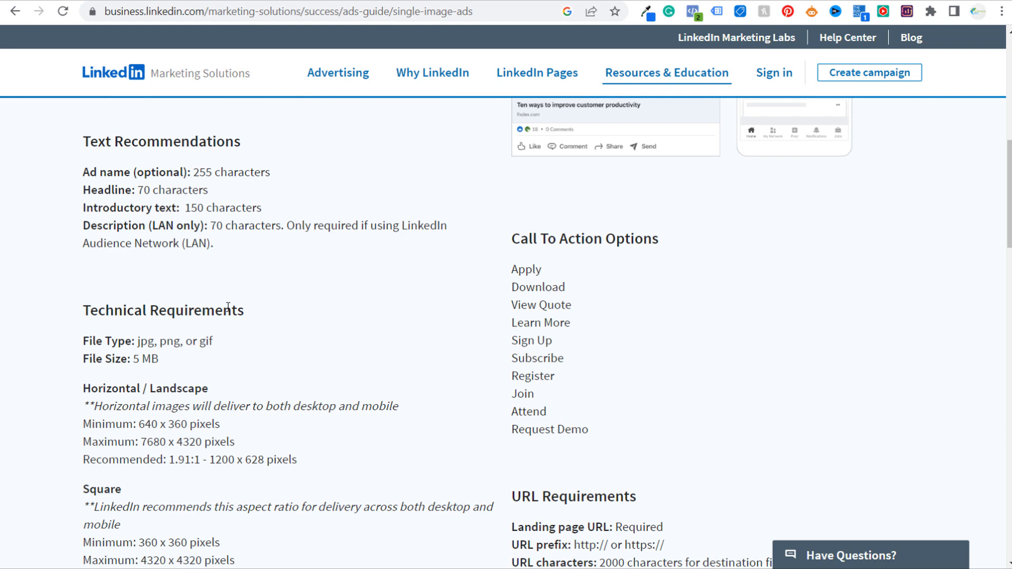
Check the guide's technical requirements for horizontal, square and vertical ad images
scroll(309, 312, down, 2)
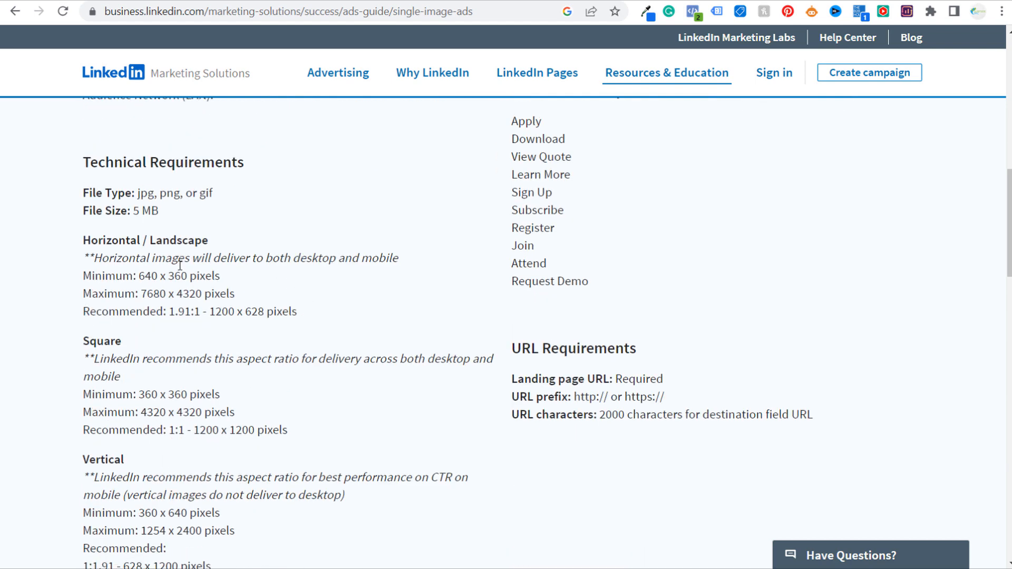
scroll(393, 345, down, 1)
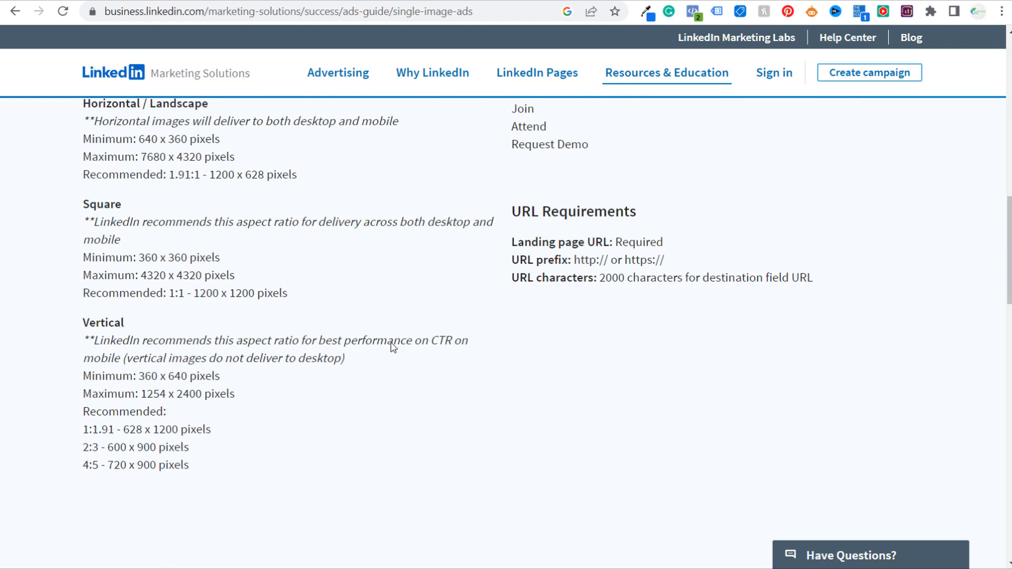
scroll(85, 205, up, 1)
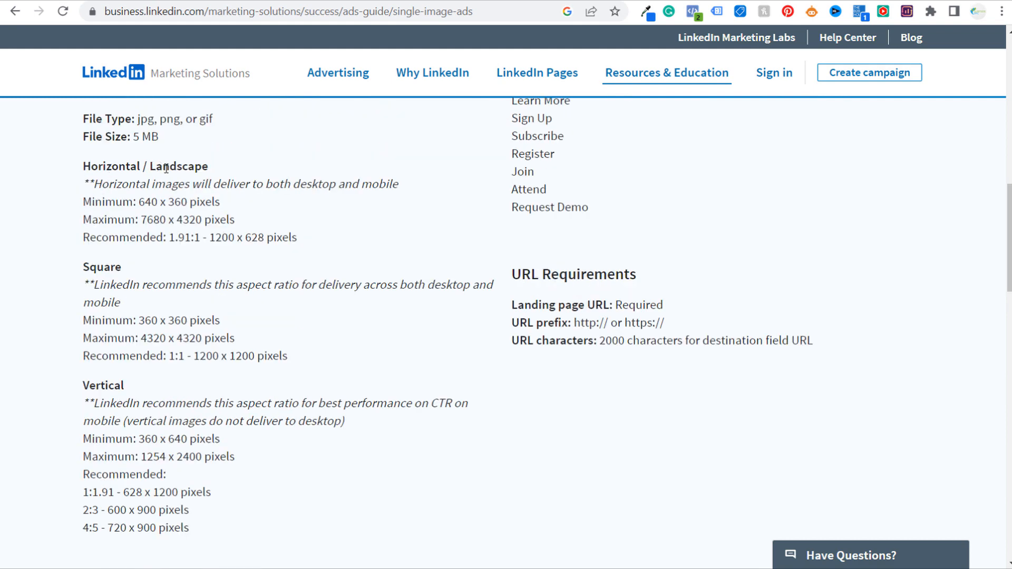
drag(86, 162, 143, 160)
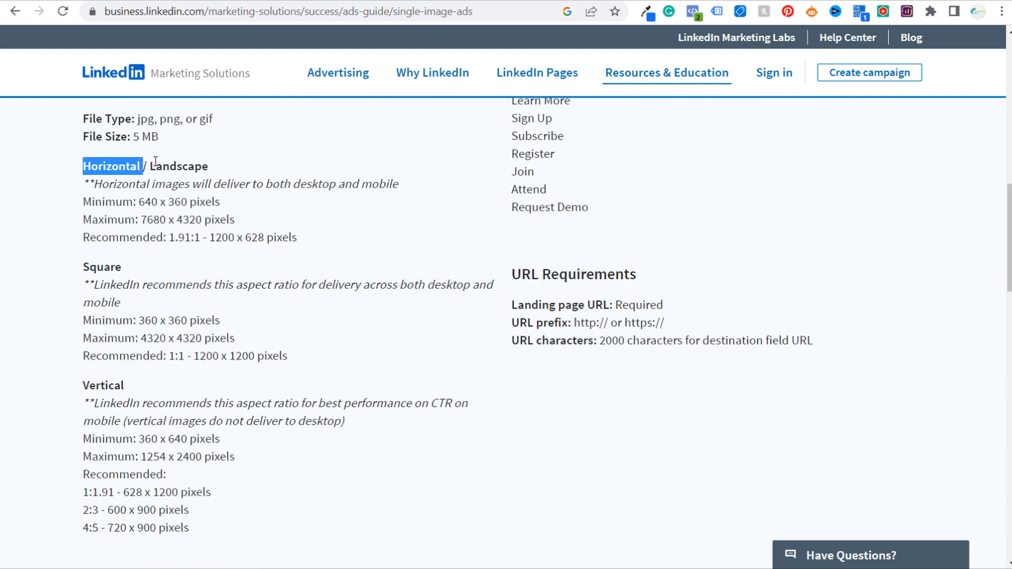
drag(83, 268, 151, 272)
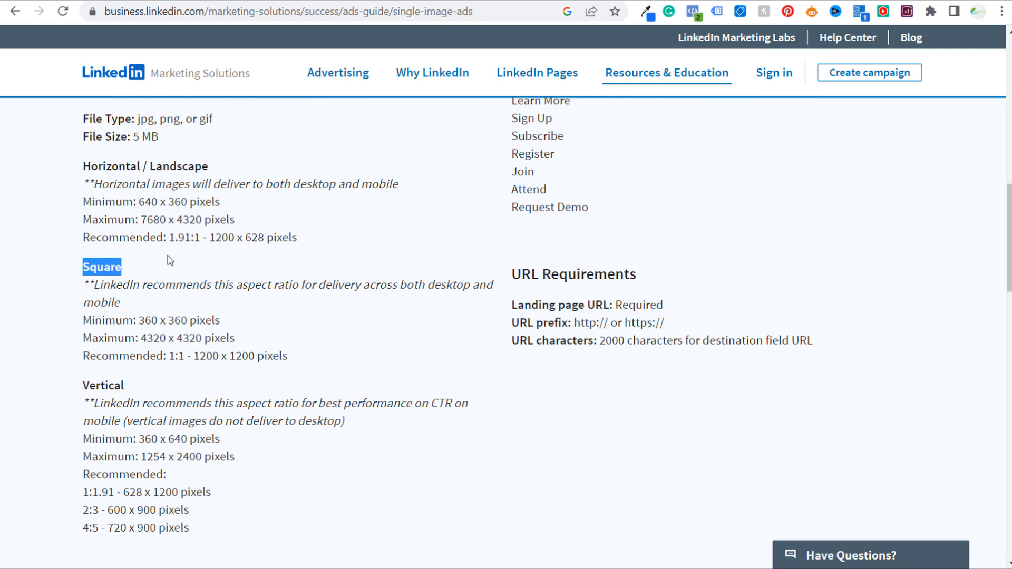
click(168, 255)
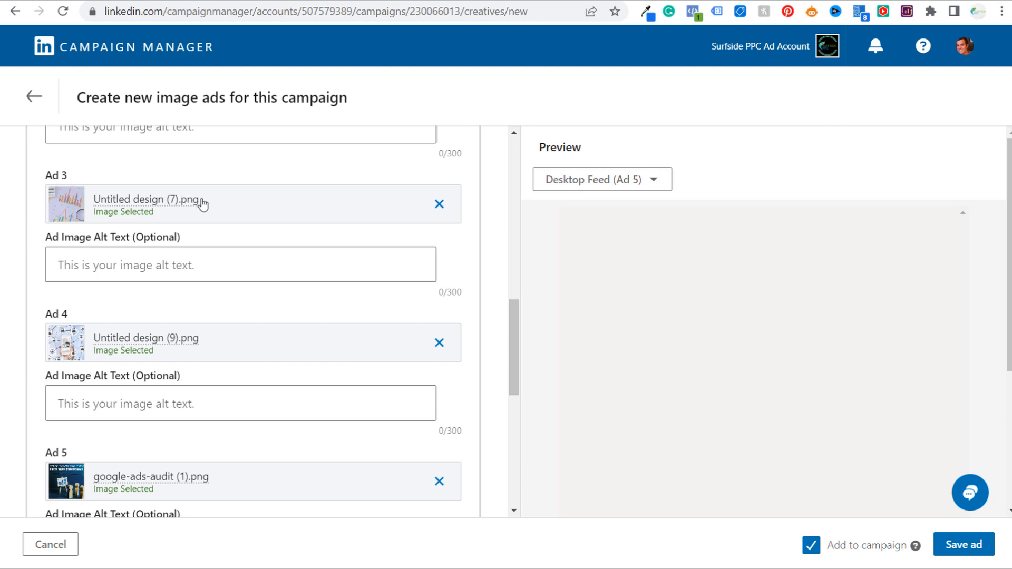
Return to the new image ads and name the ad SingleImageAd_1
scroll(458, 274, up, 5)
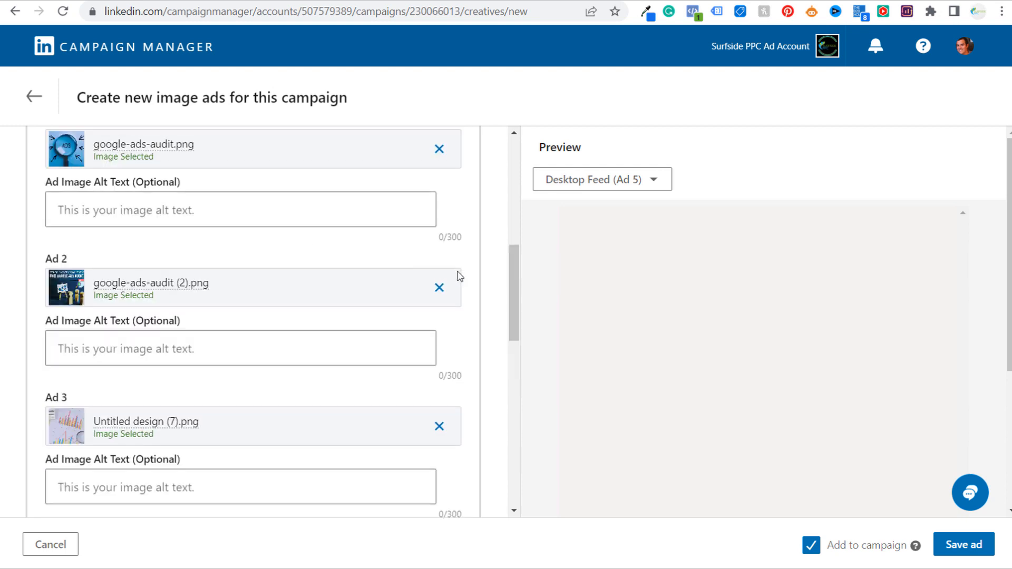
scroll(482, 267, up, 1)
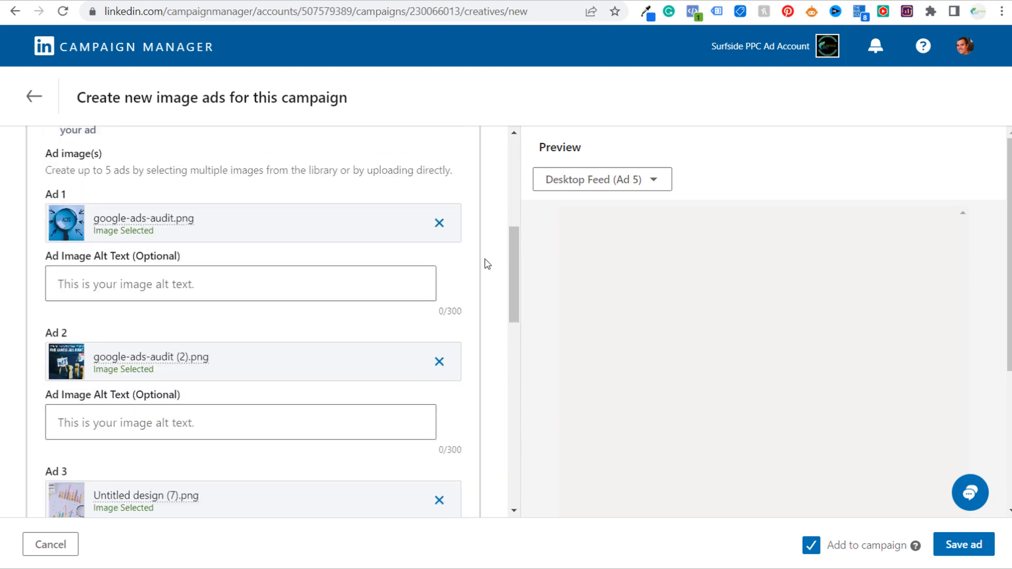
scroll(264, 219, up, 7)
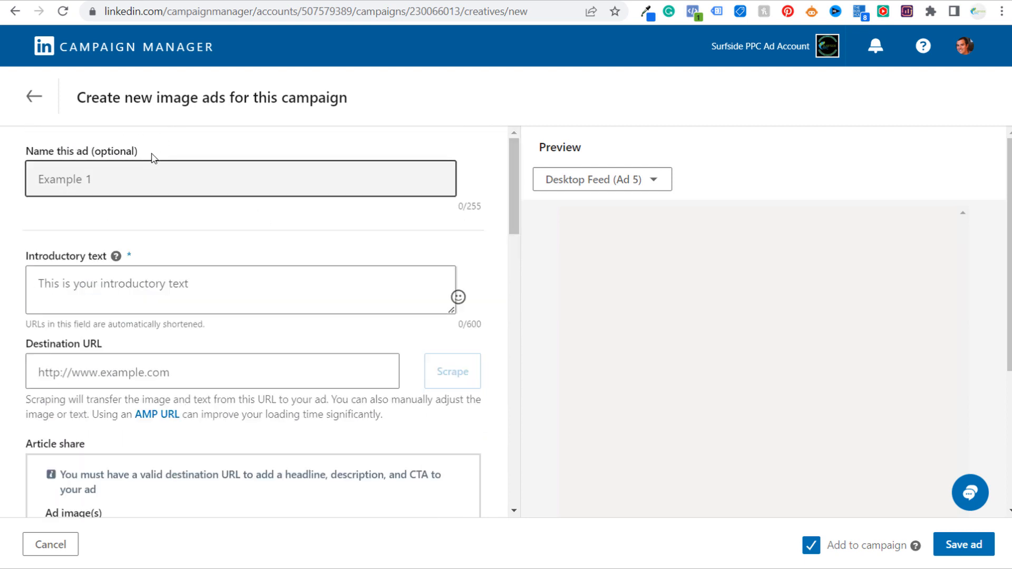
click(158, 178)
text(SingleImageAd_1)
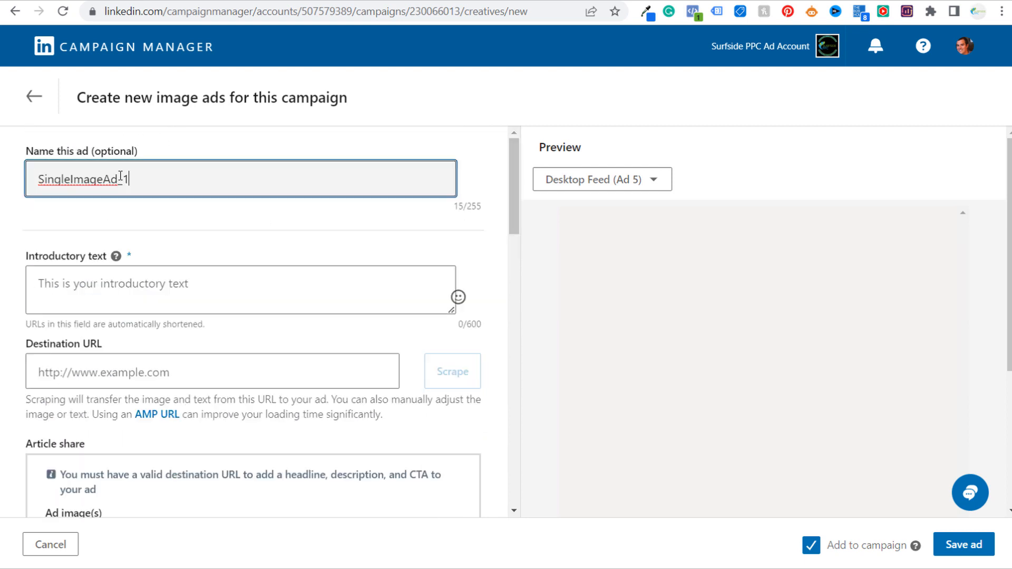
Check the recommended character limits for introductory text and headline in the single image ads guide
click(150, 295)
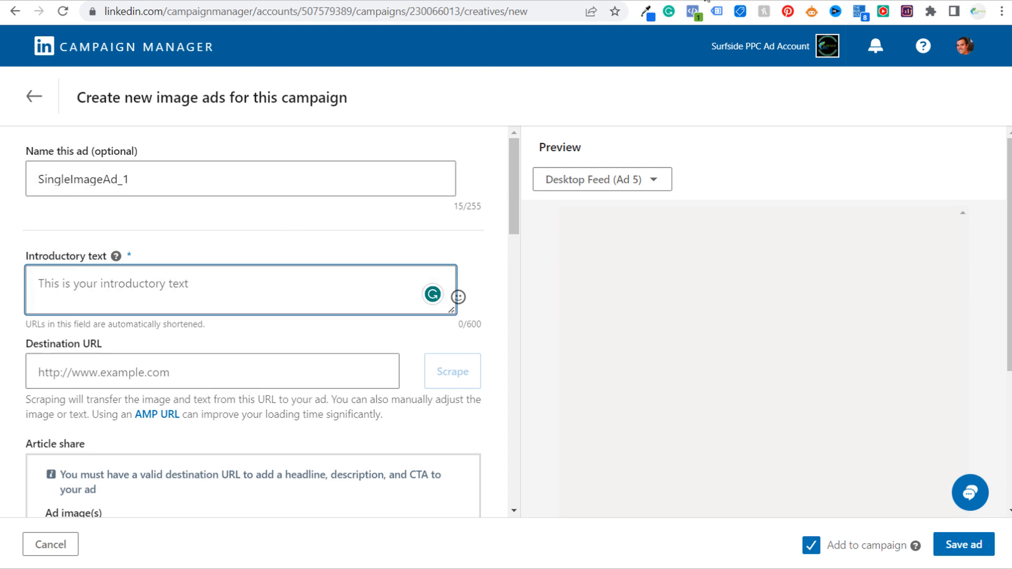
click(706, 0)
scroll(378, 224, up, 4)
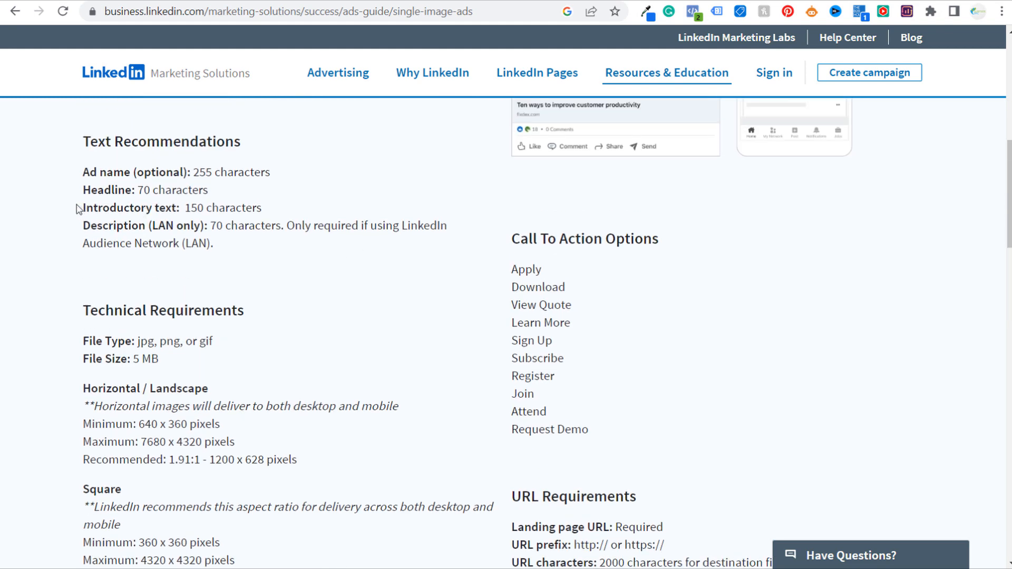
drag(76, 209, 272, 209)
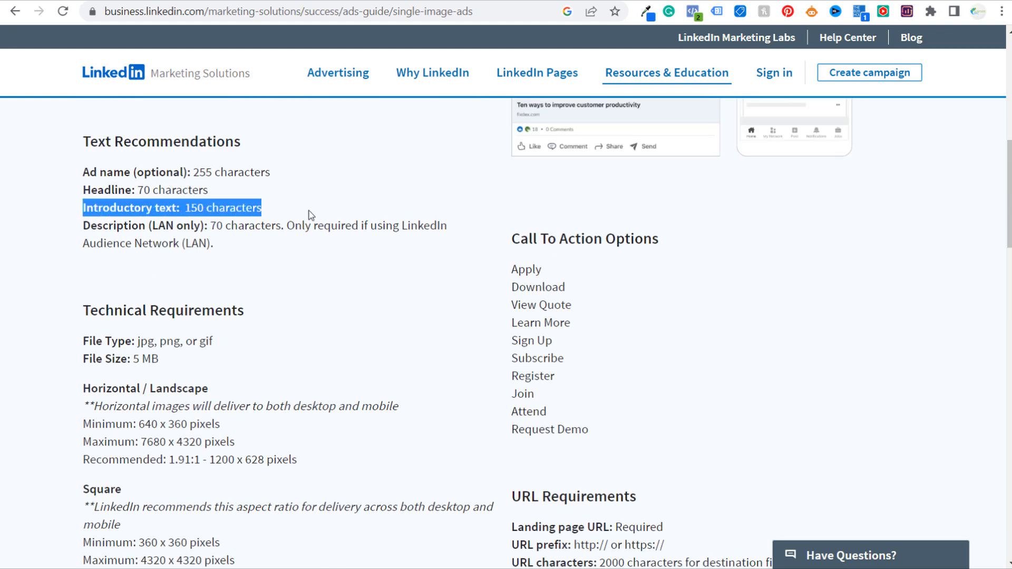
click(326, 209)
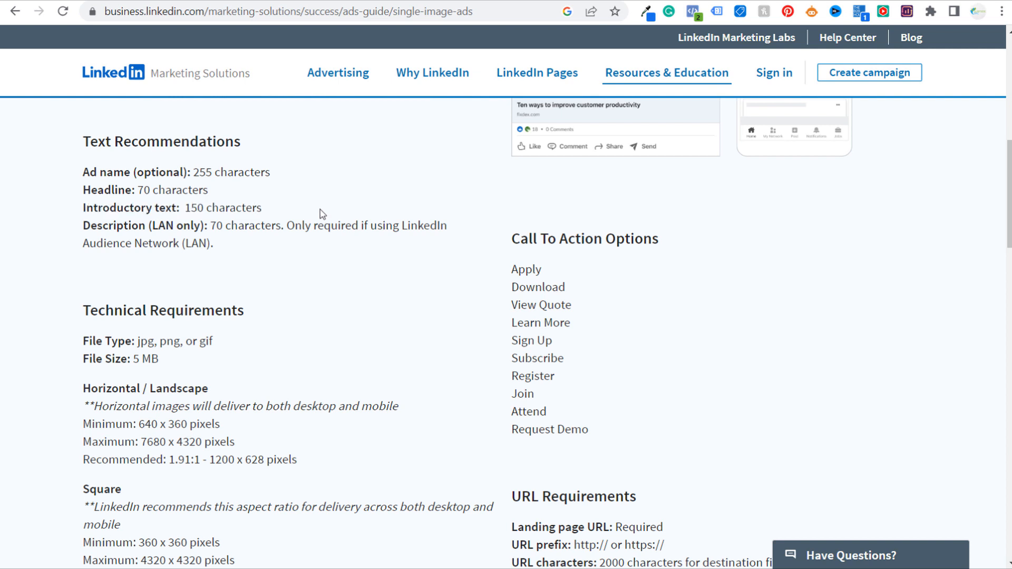
drag(69, 190, 213, 191)
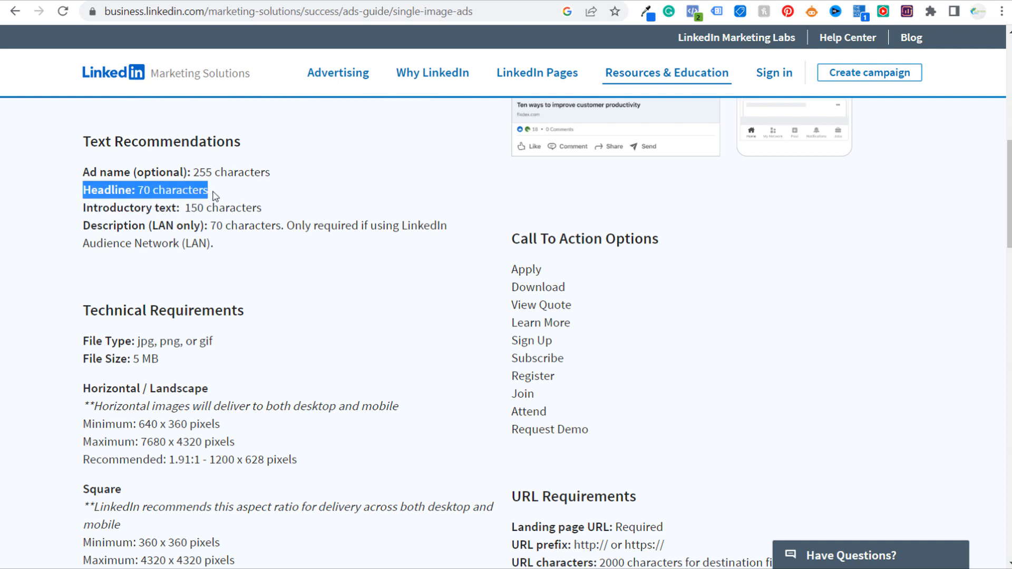
click(251, 194)
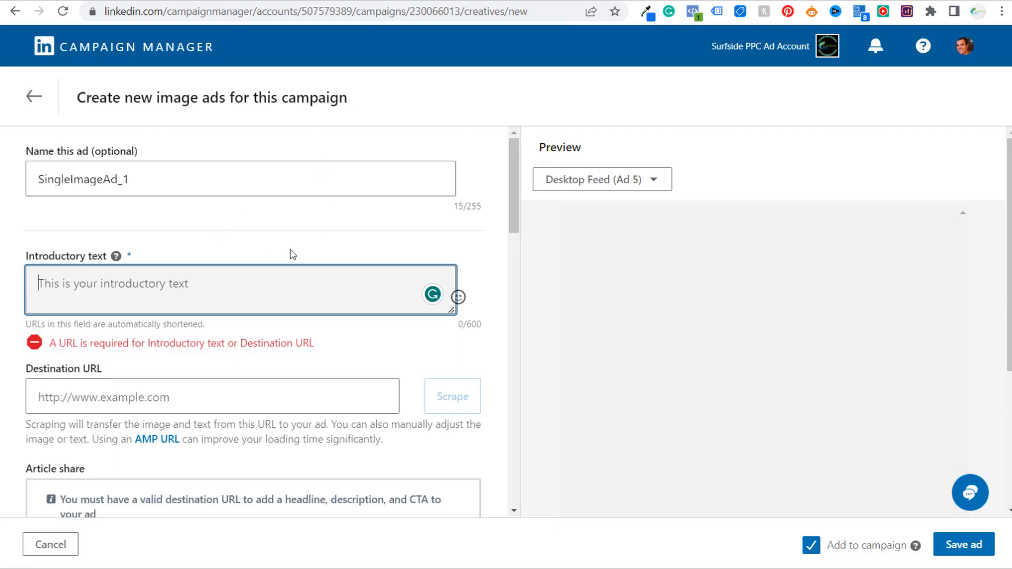
Set the introductory text to "Struggling with Google Ads? Stop Wasting Your Budget and Contact Surfside PPC For a Free Google Ads Audit!" and review its wording
text(Struggling with Google Ads? Stop Wasting Your Budget and Contact Surfside PPC For a Free Google Ads Audit!)
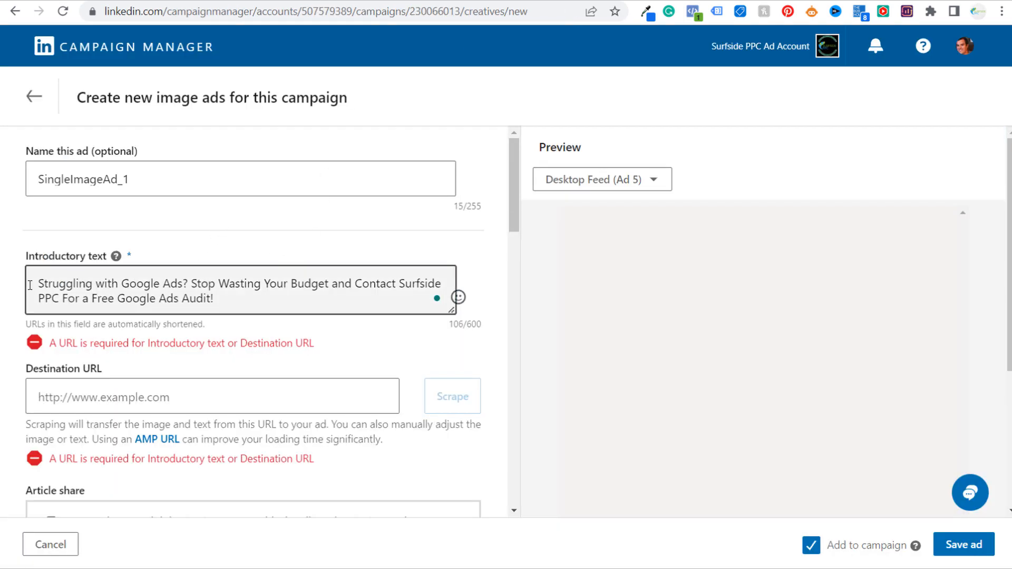
drag(37, 283, 333, 289)
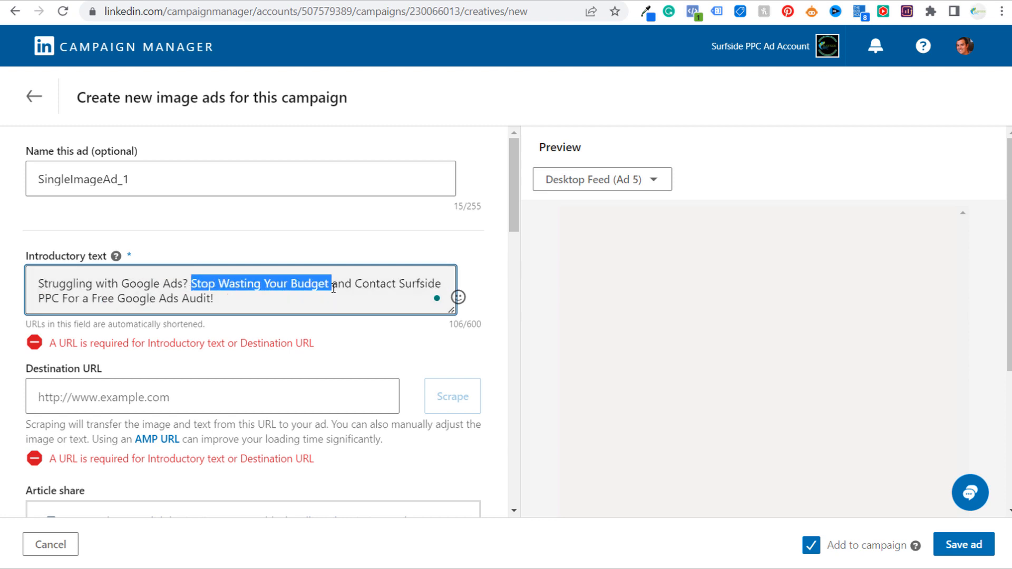
click(323, 285)
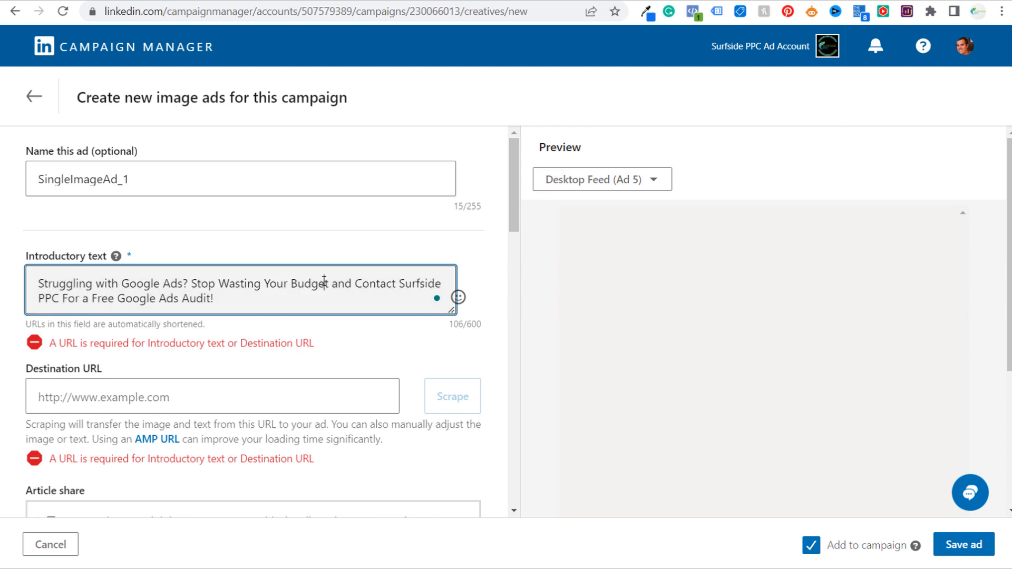
drag(358, 283, 227, 301)
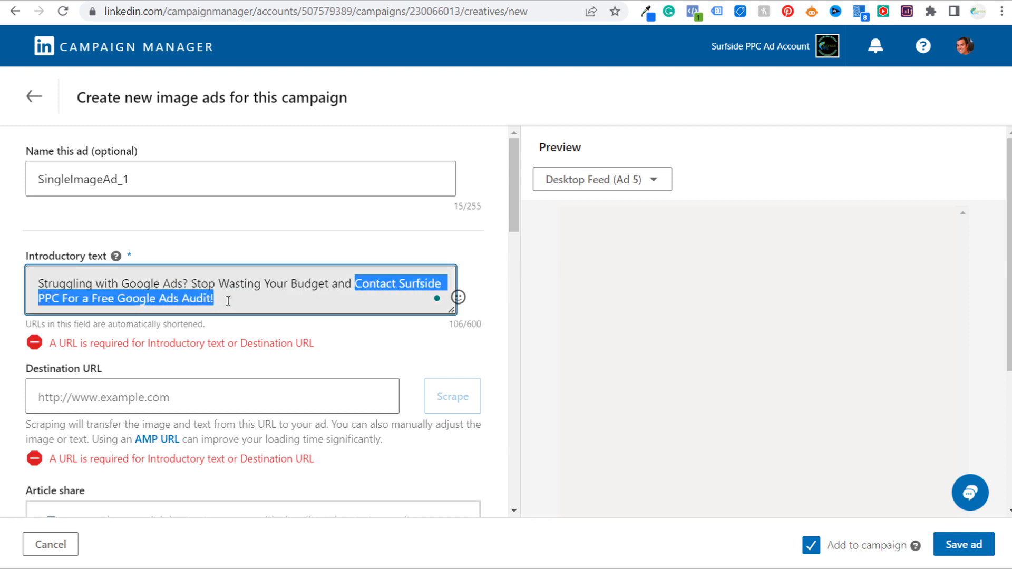
click(471, 350)
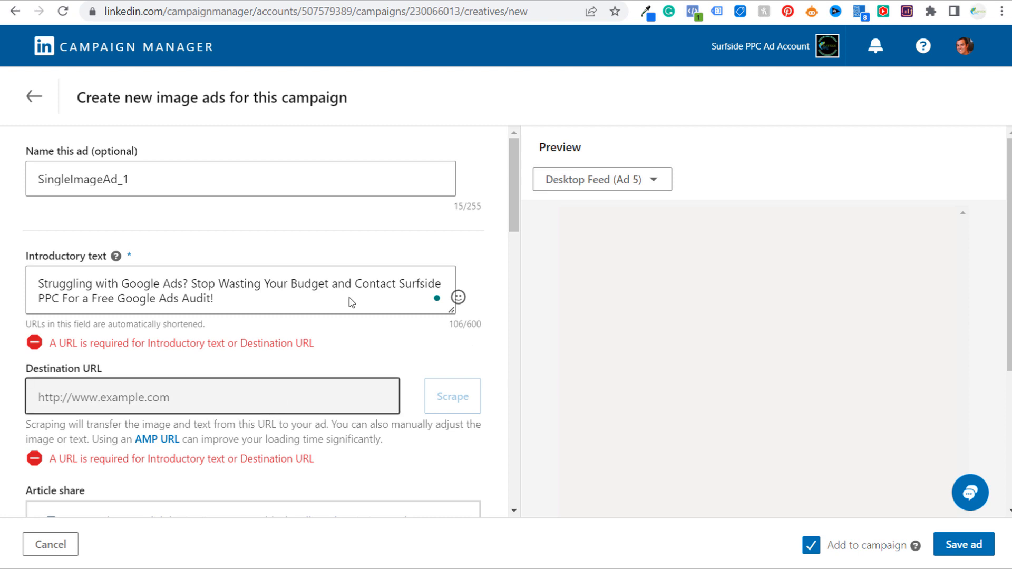
click(396, 0)
click(334, 10)
key(ctrl+c)
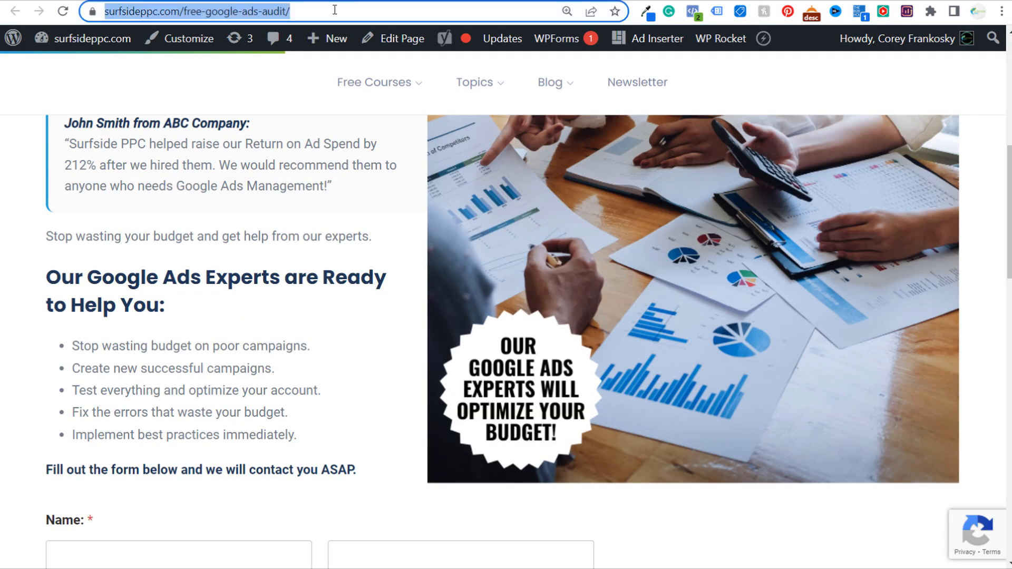
key(ctrl+Tab)
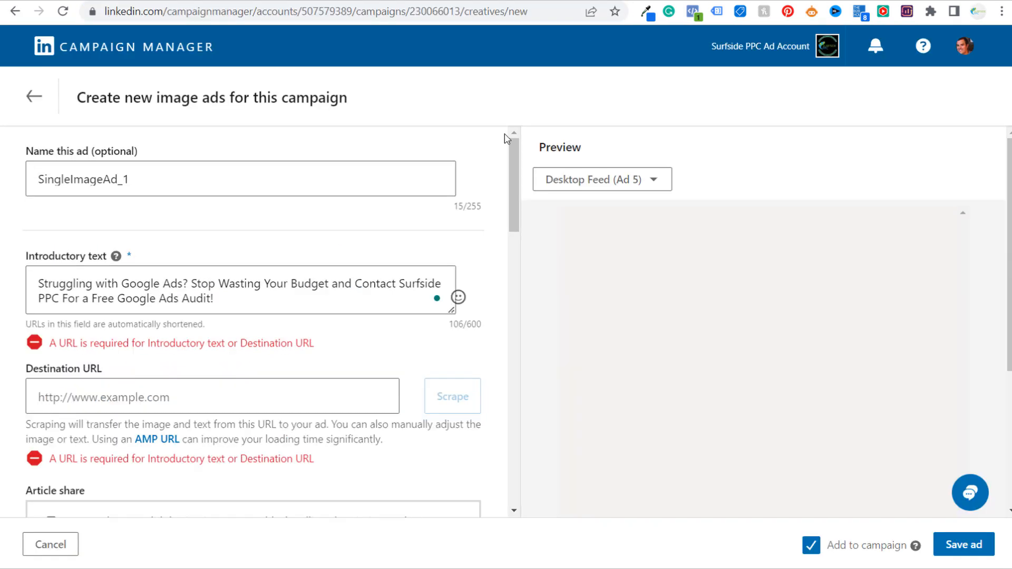
click(215, 400)
key(ctrl+v)
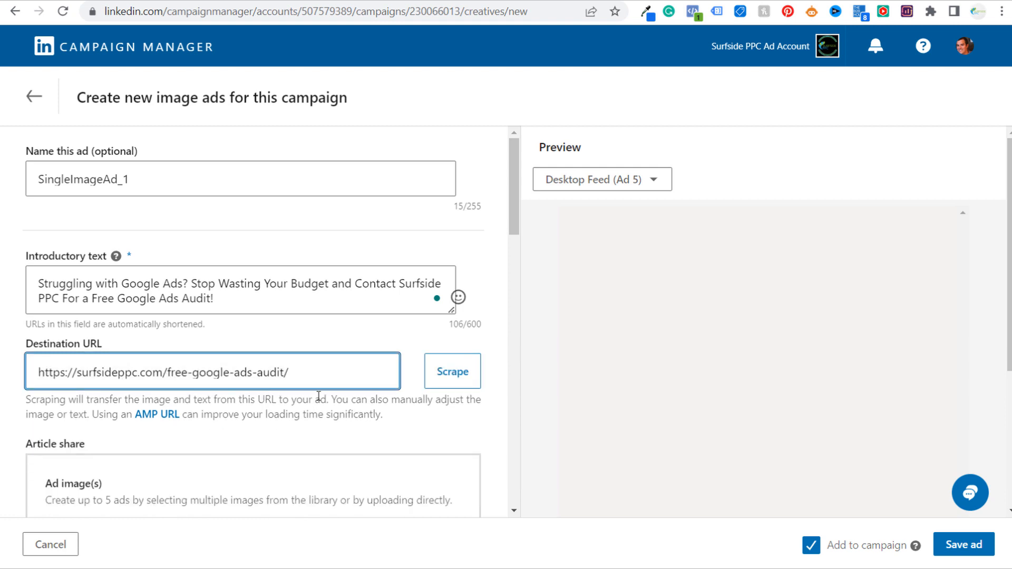
Leave the image alt texts empty and set the ads' headline to "Free Google Ads Audit"
scroll(510, 192, down, 2)
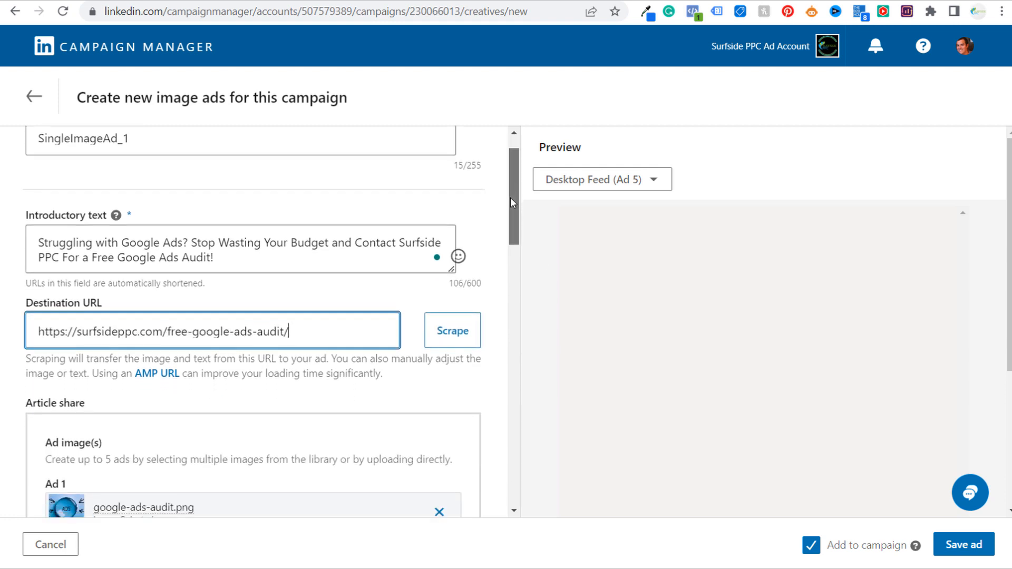
drag(510, 202, 526, 341)
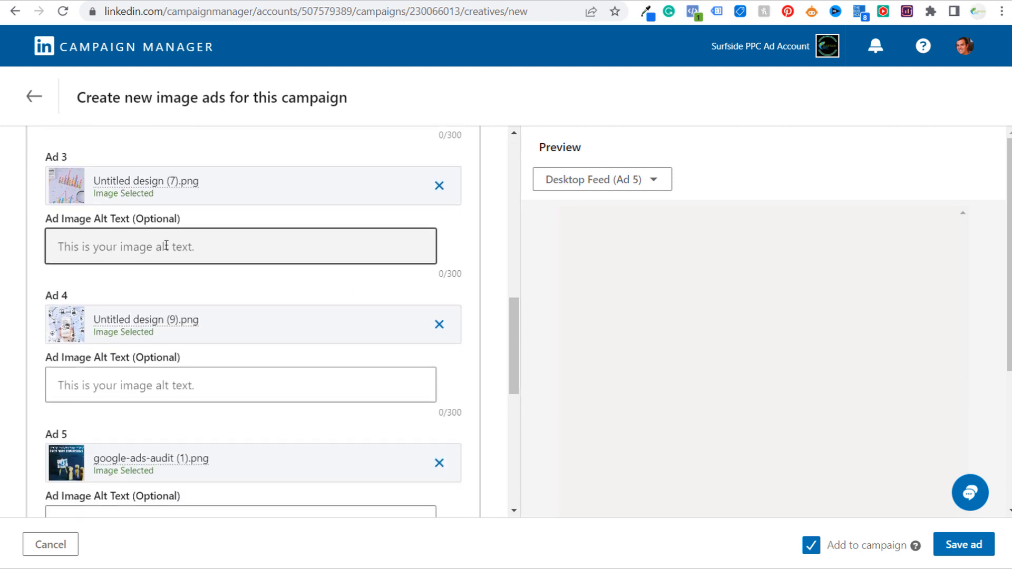
click(244, 257)
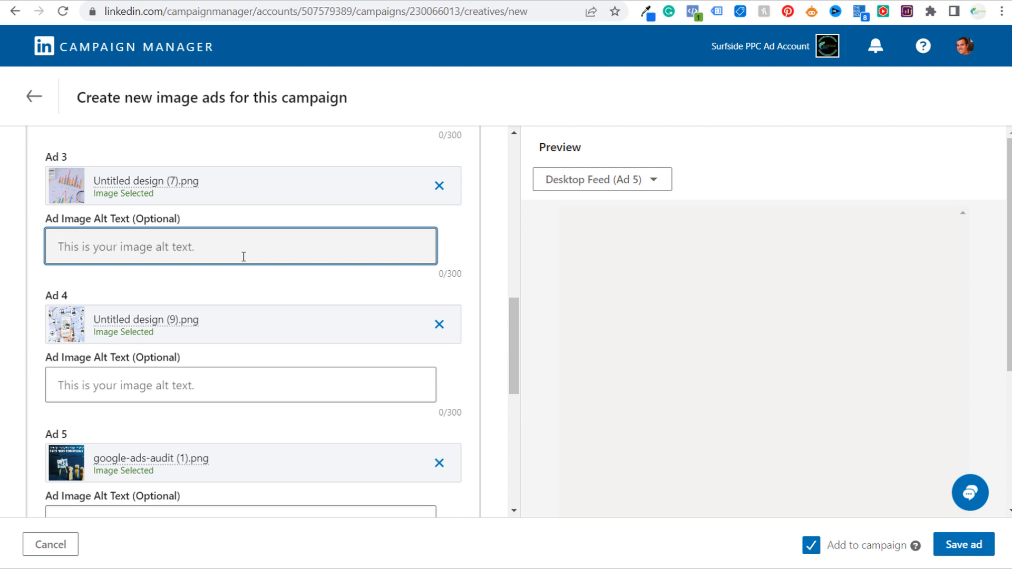
drag(515, 320, 517, 414)
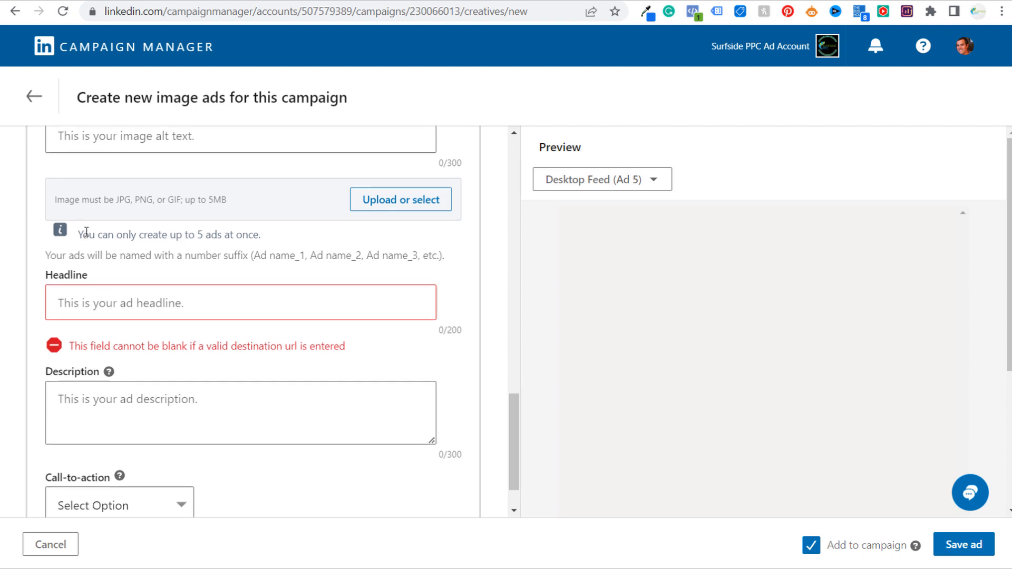
click(191, 296)
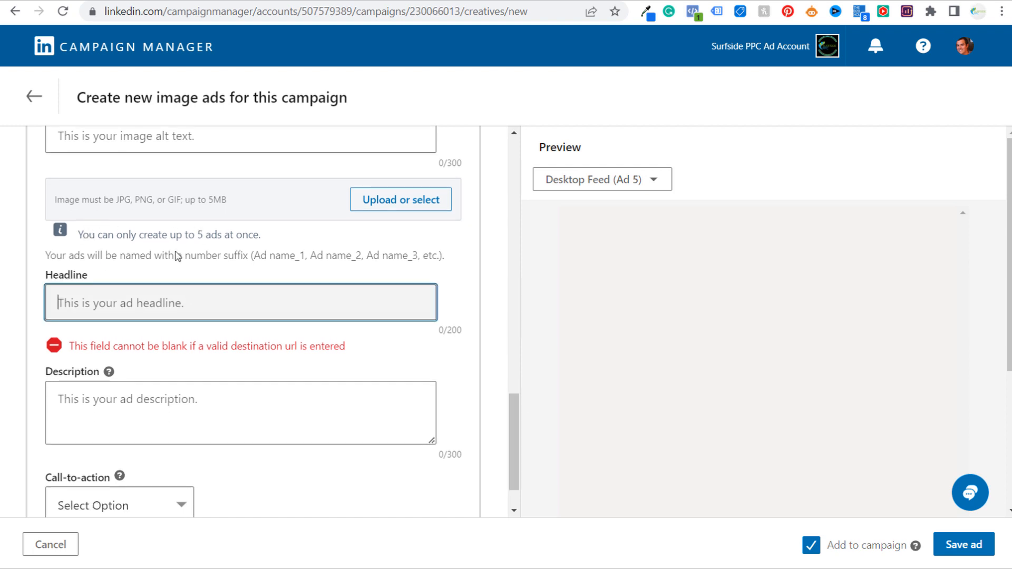
text(Free G)
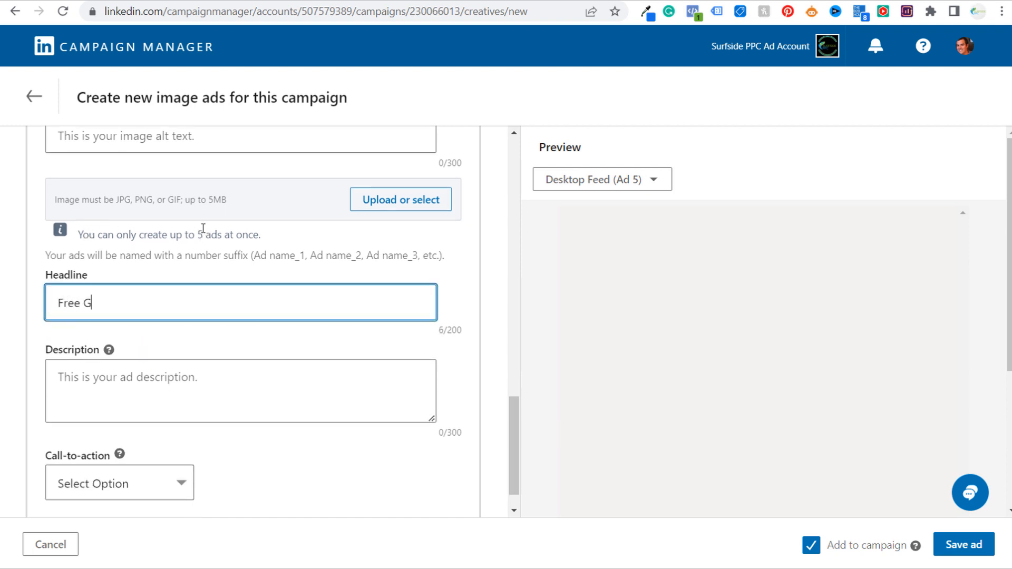
text(oogle Ads Audit)
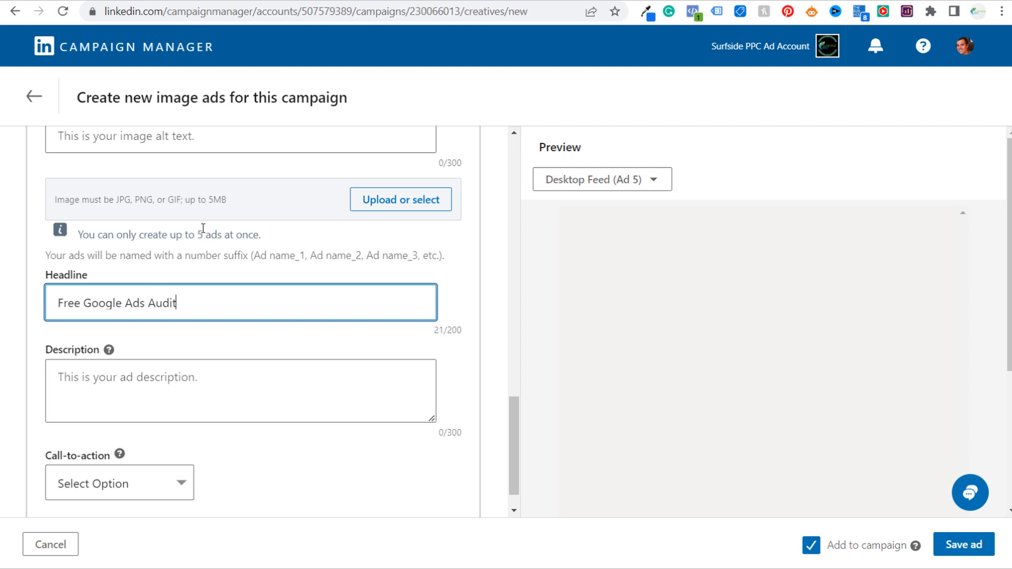
Set the description to "Our Google Ads experts are ready to help you. Stop wasting your budget and drive more conversions and more revenue with Google Ads. Contact Surfside PPC today for help."
click(198, 395)
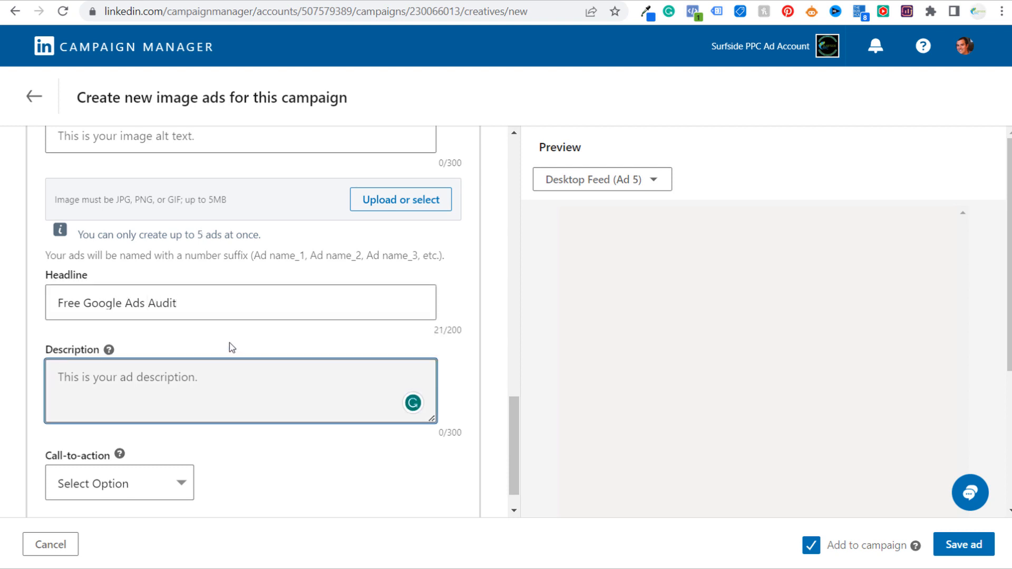
text(Our Google Ads experts are ready to help you. Stop wasting your budget and drive more conversions and more revenue with Google Ads. Contact Surfside PPC today for help.)
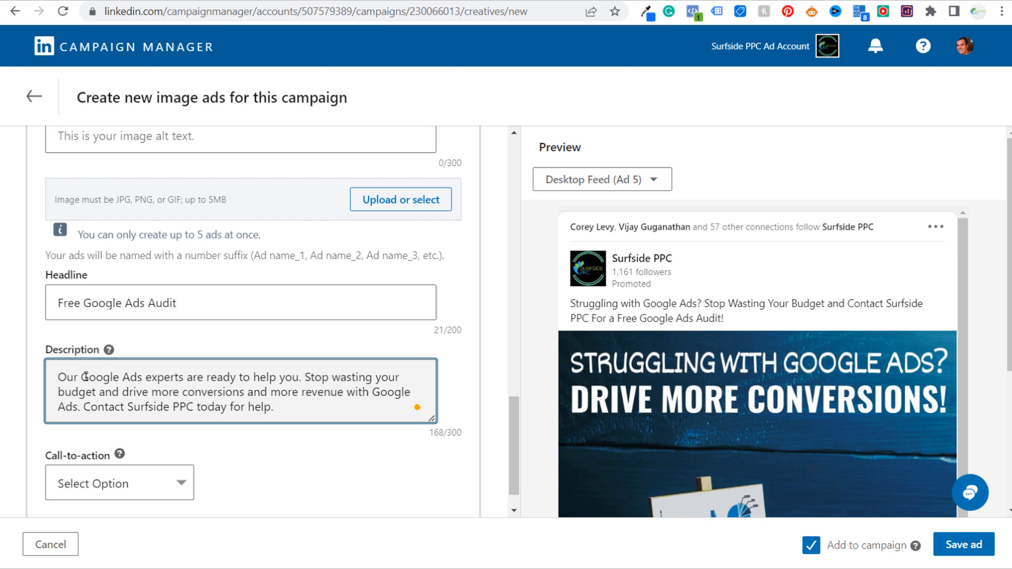
drag(85, 378, 193, 378)
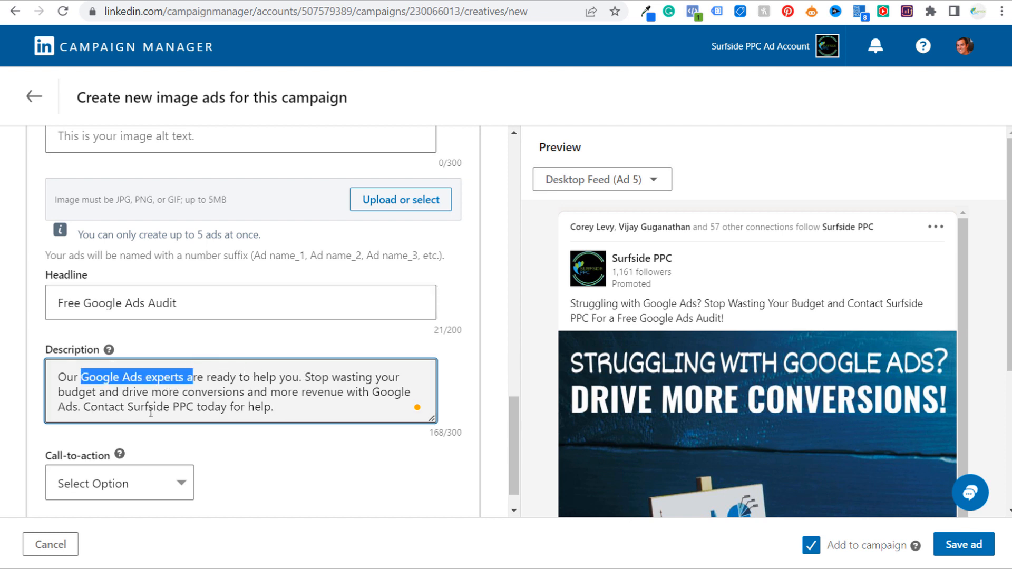
scroll(363, 424, down, 1)
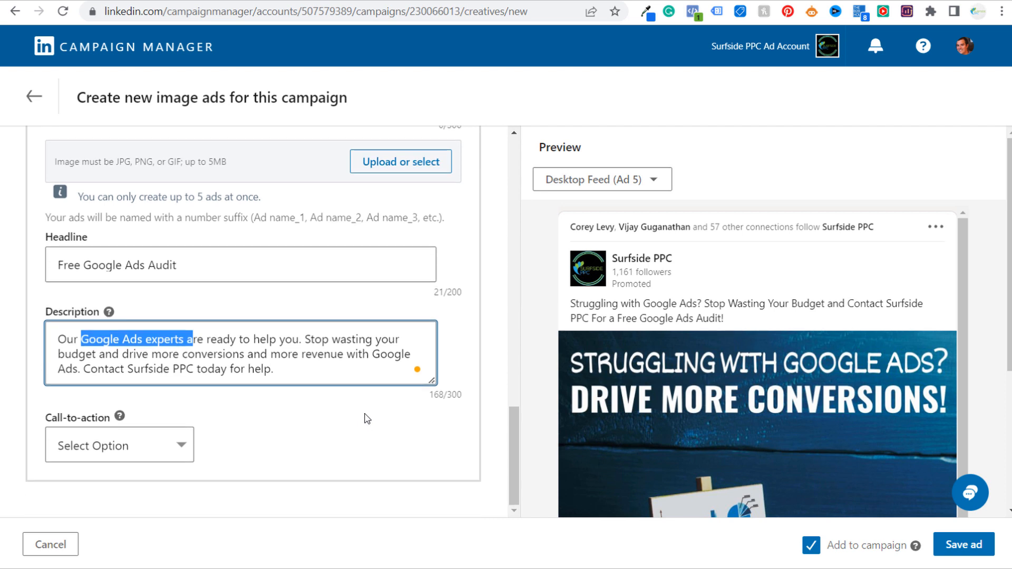
Set the call-to-action of the image ads to Learn more
click(178, 447)
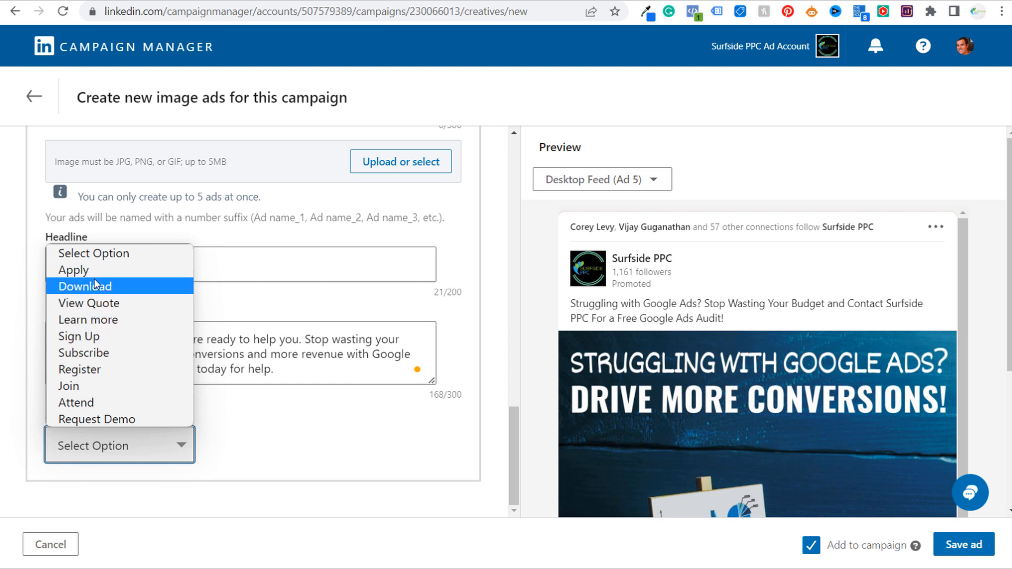
click(95, 322)
click(473, 432)
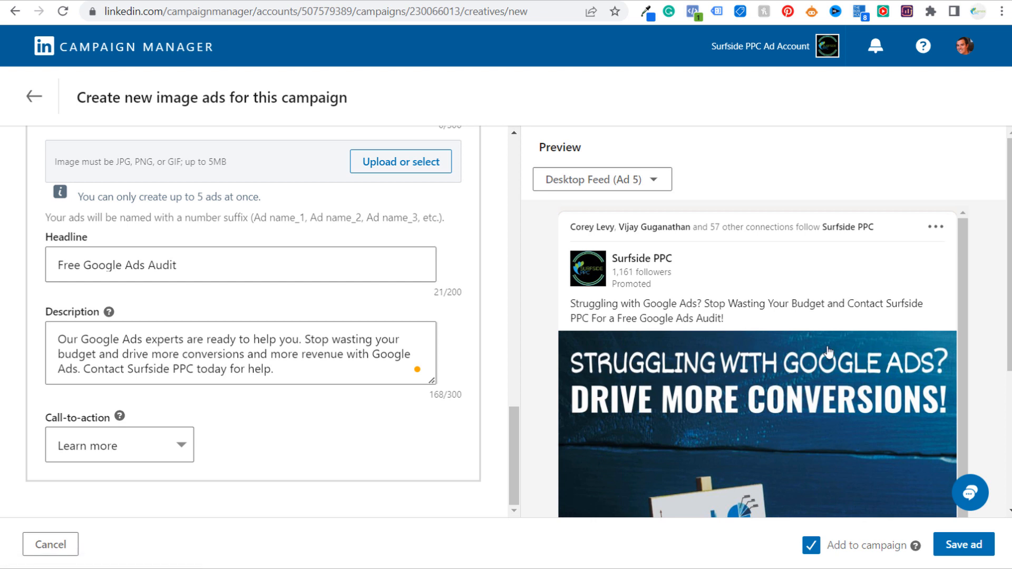
Preview the desktop feed version of Ad 3, checking its introductory text, headline and call-to-action, and save the ads to the campaign
mouse_move(1007, 203)
mouse_down()
mouse_move(1007, 336)
mouse_move(1008, 201)
mouse_up()
click(608, 180)
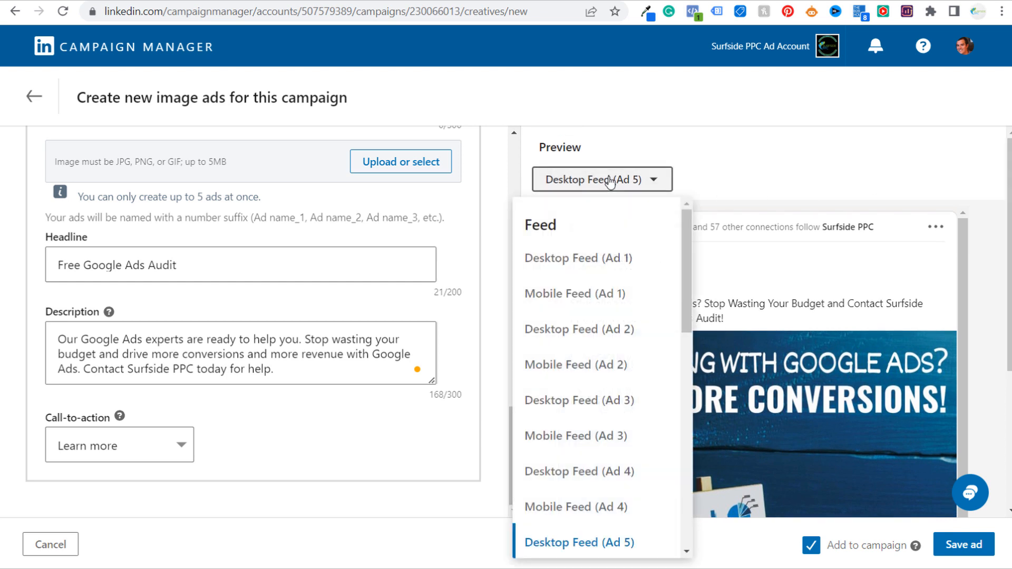
scroll(572, 369, down, 4)
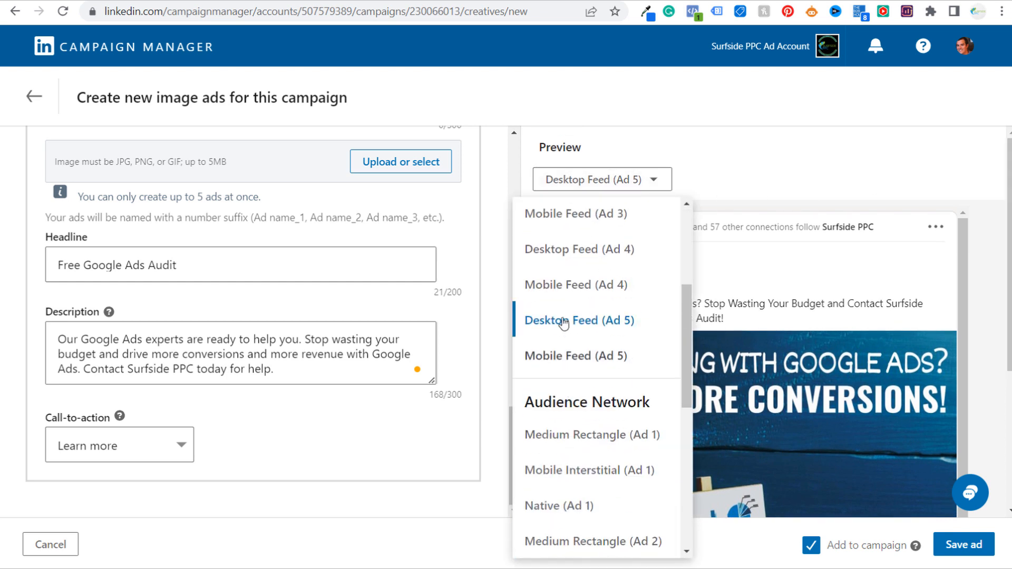
scroll(561, 290, down, 1)
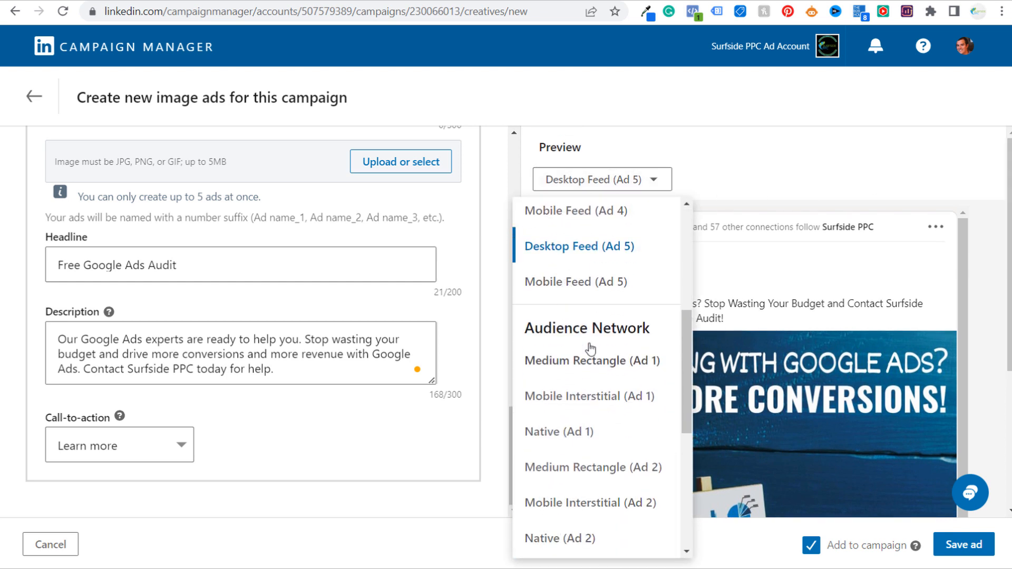
scroll(588, 369, up, 5)
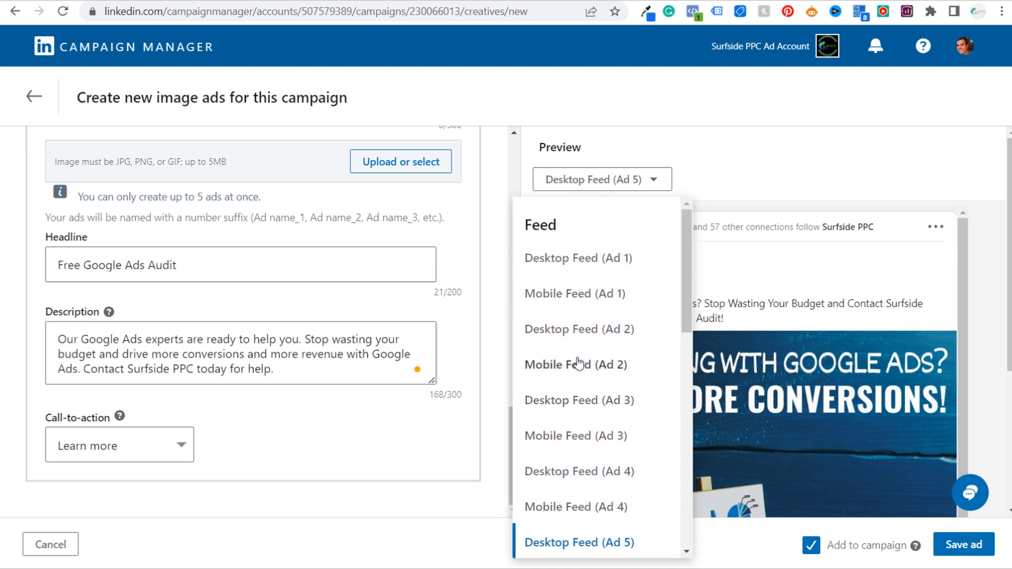
click(582, 329)
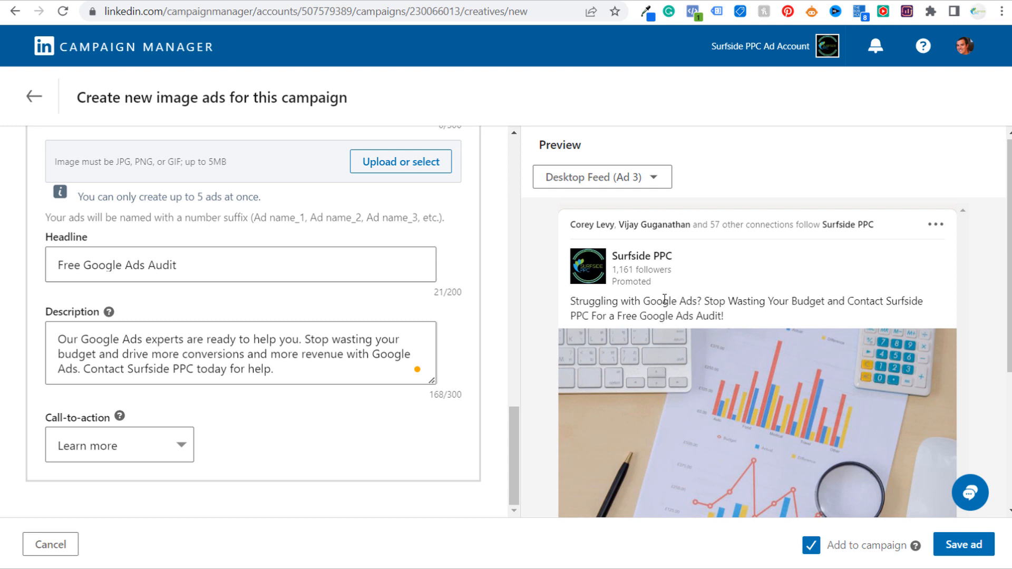
drag(575, 302, 724, 316)
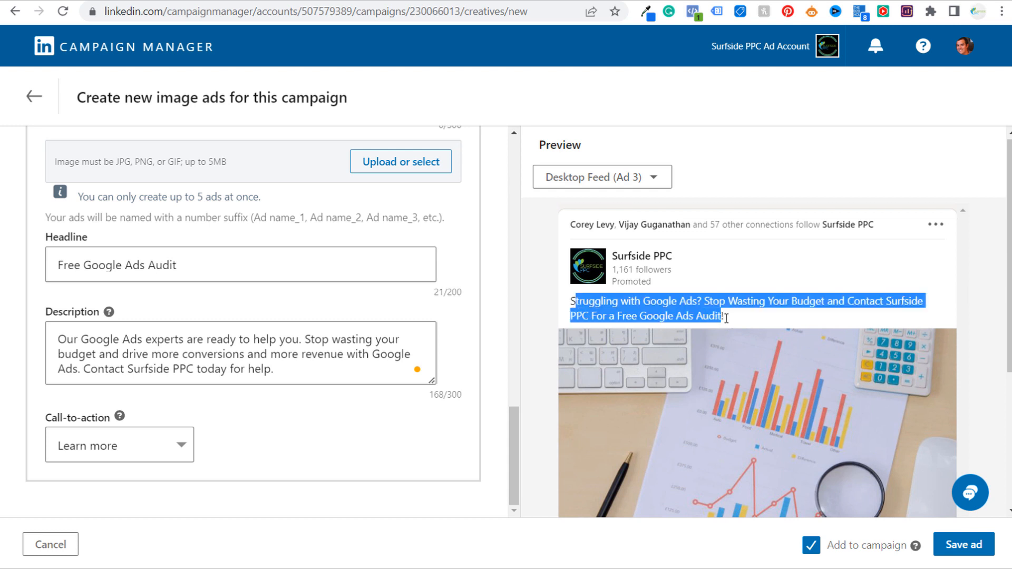
click(787, 301)
scroll(767, 313, down, 3)
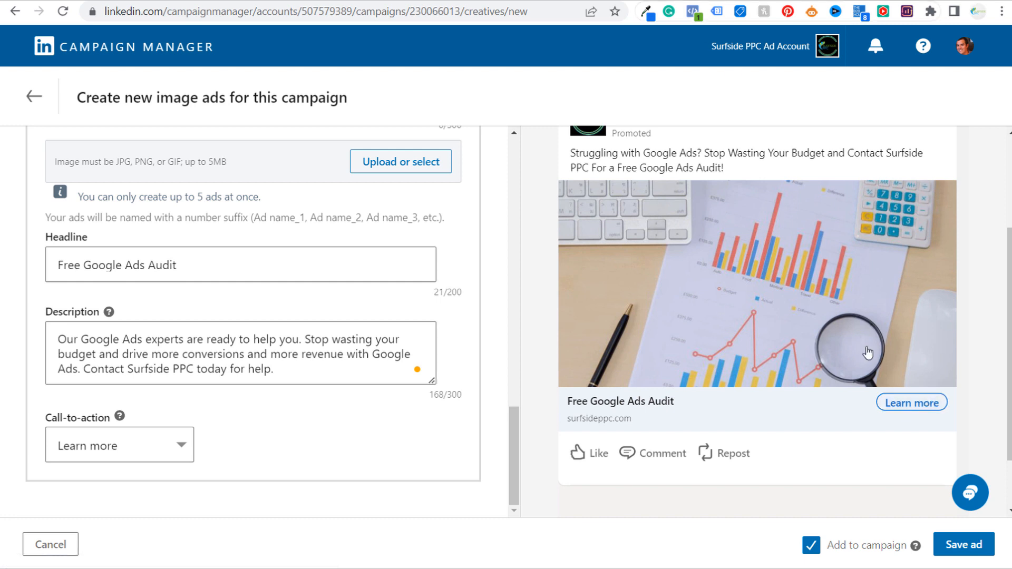
click(960, 545)
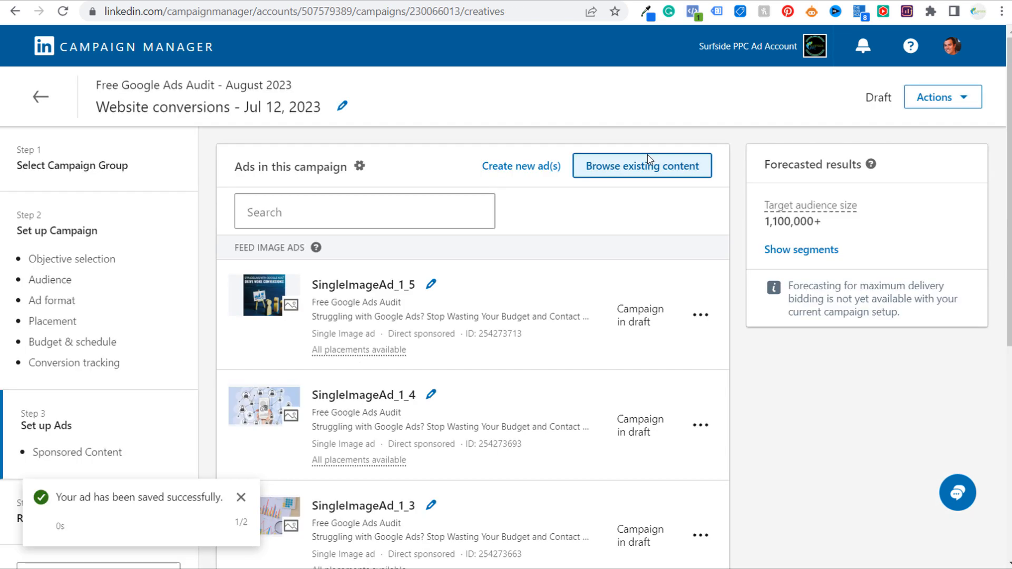
Open a blank image ad form, dismiss the save notifications, look over its fields, and return to the campaign's ad list without creating an ad
click(523, 167)
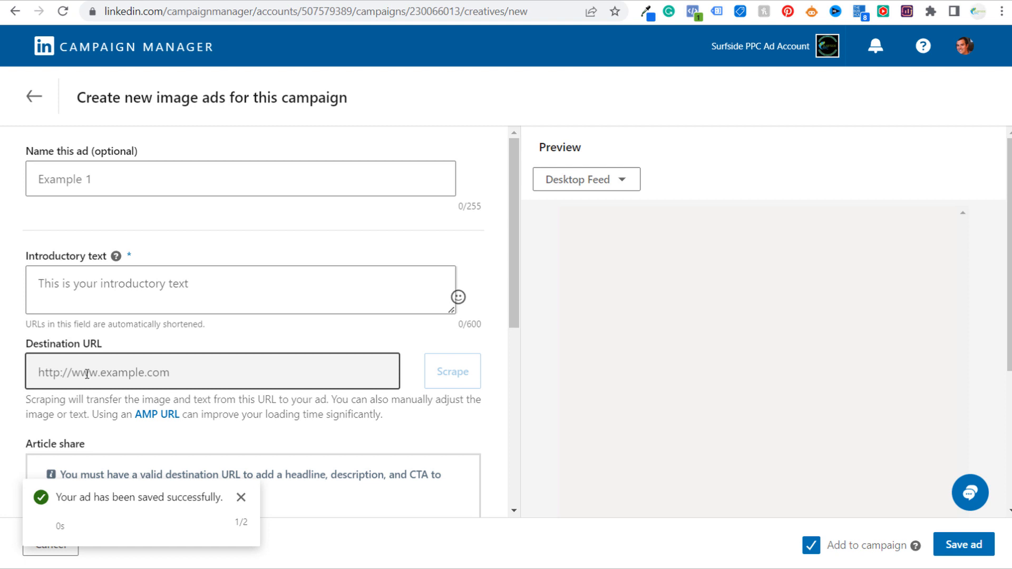
scroll(95, 306, down, 4)
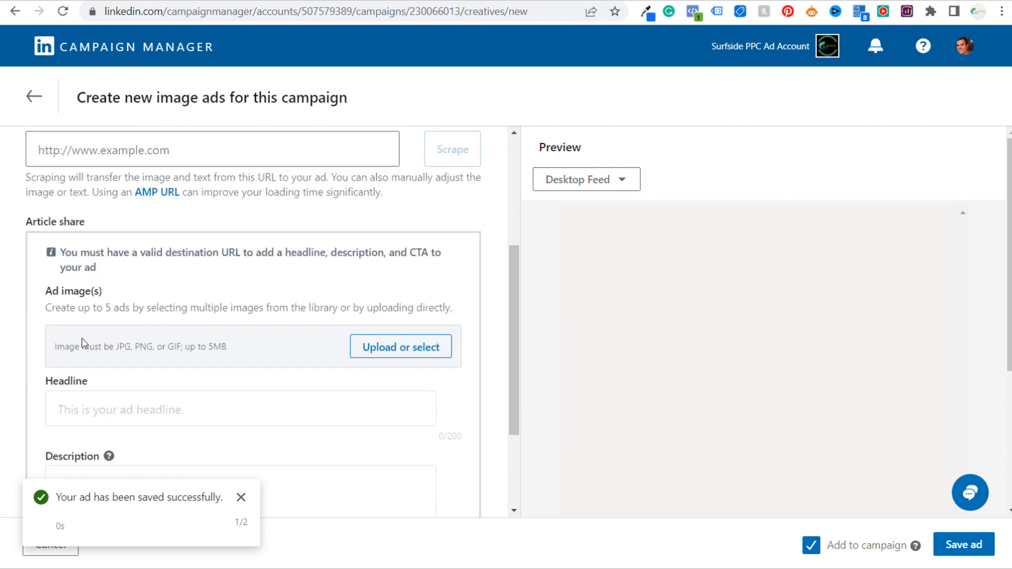
scroll(82, 343, up, 4)
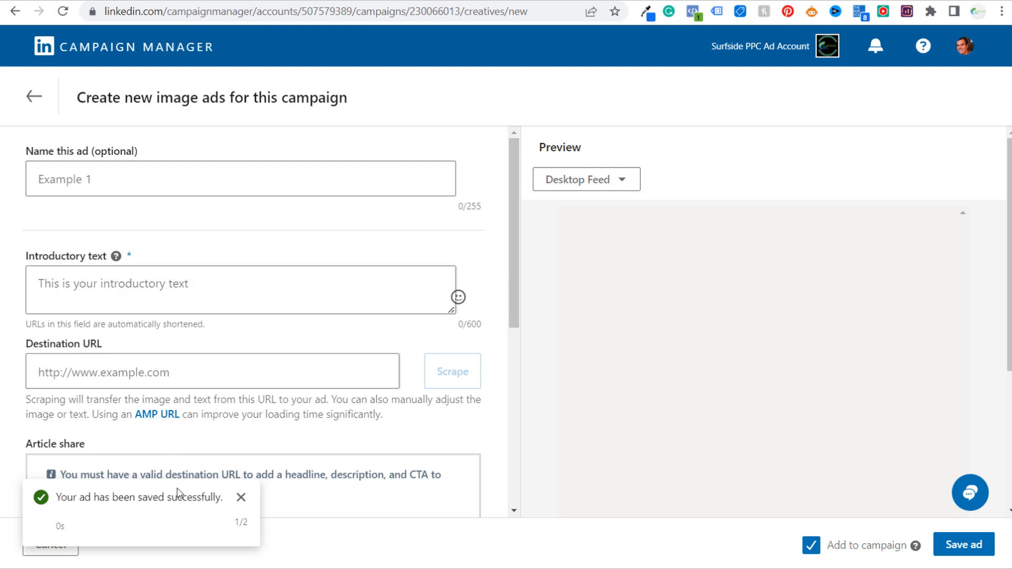
click(240, 497)
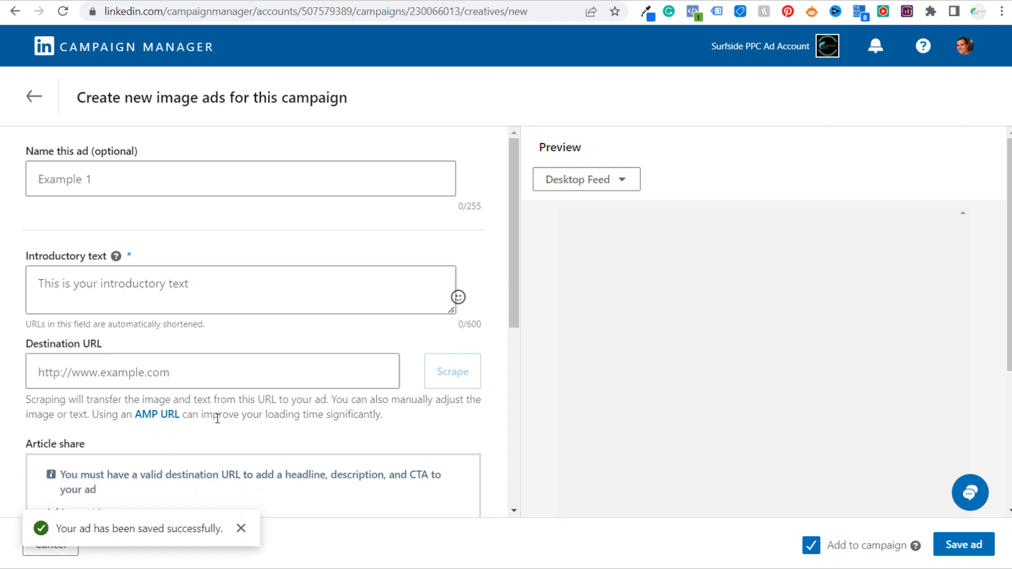
click(241, 528)
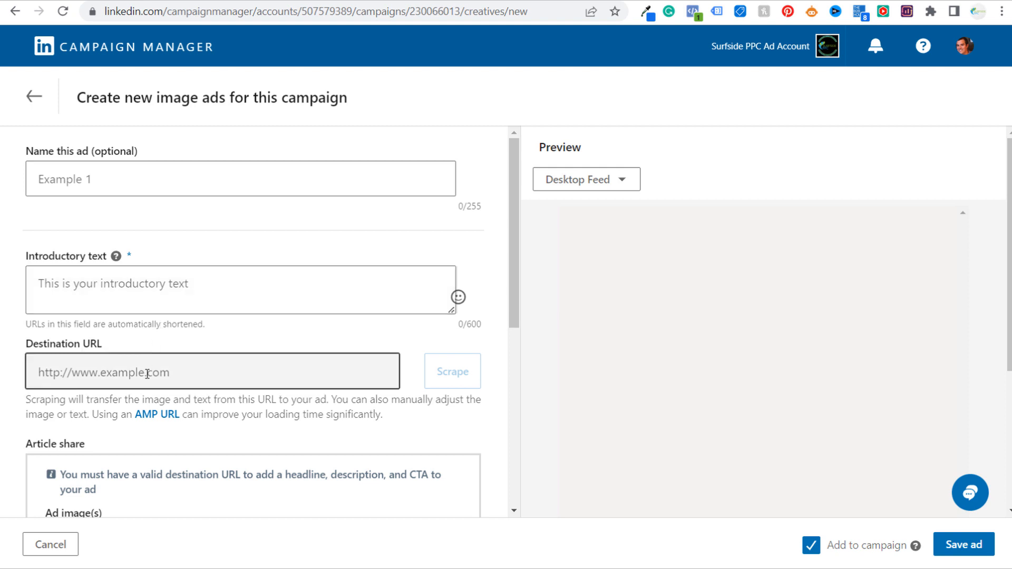
scroll(158, 368, down, 5)
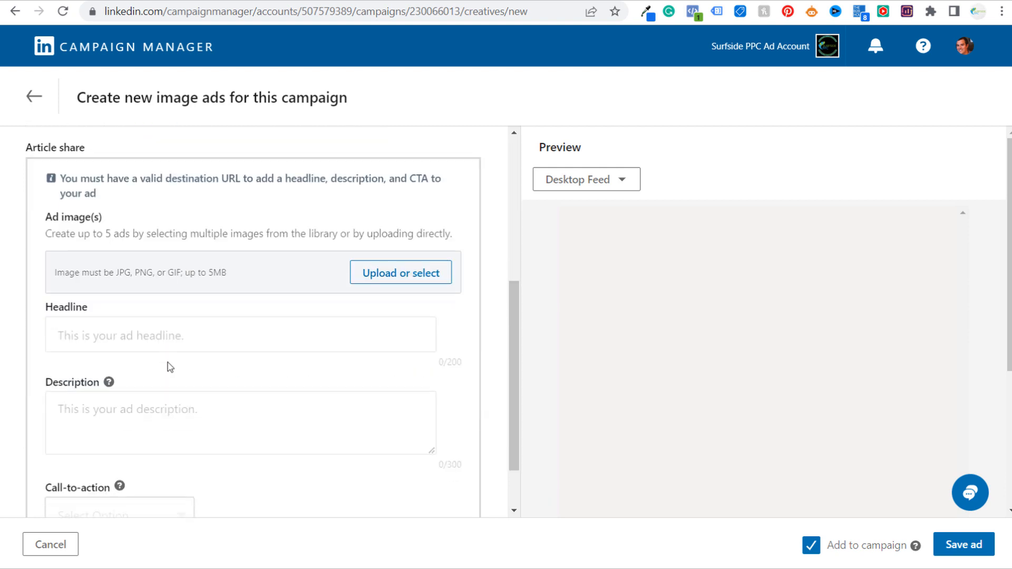
scroll(159, 302, down, 1)
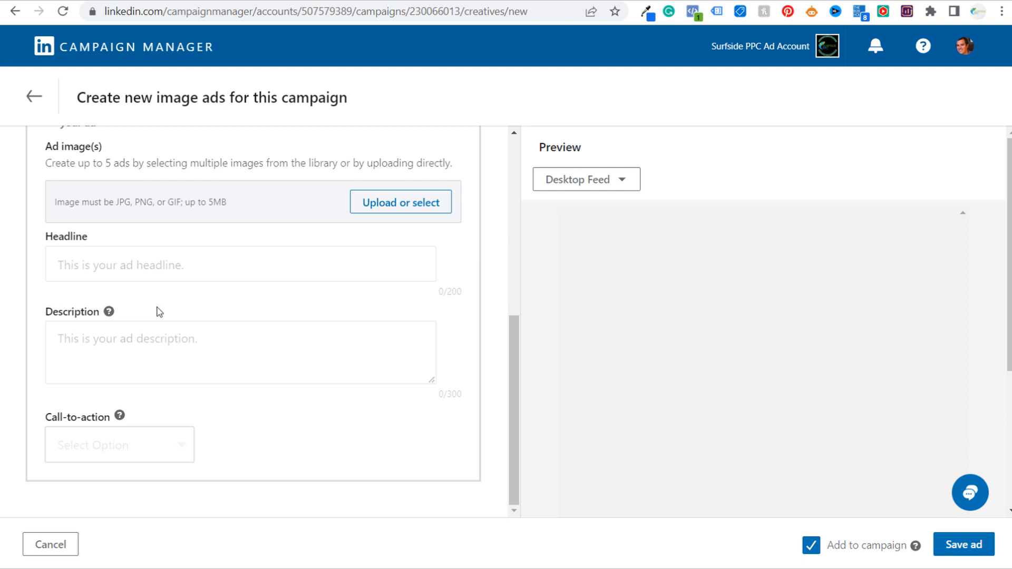
scroll(175, 198, up, 4)
scroll(178, 287, up, 3)
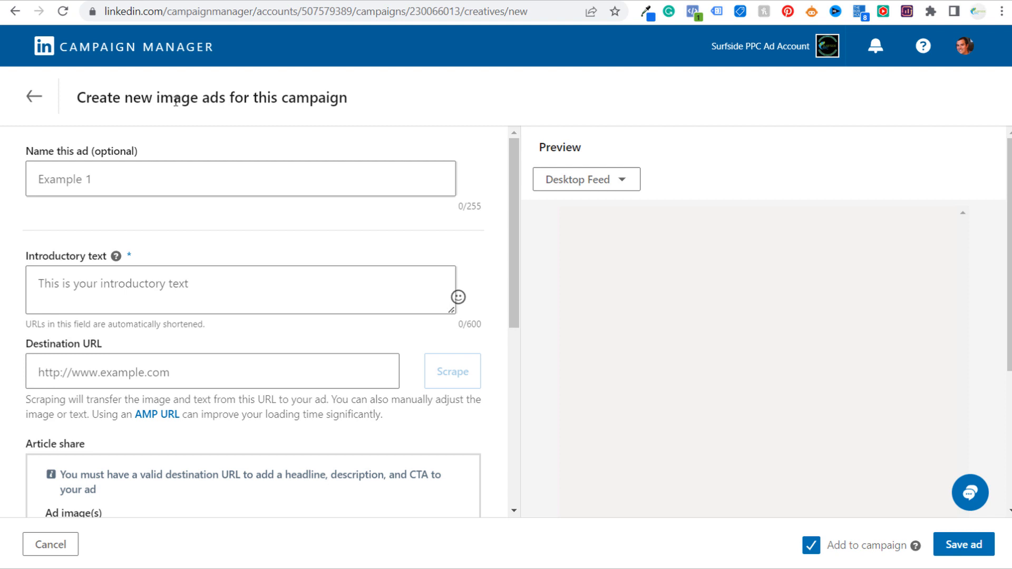
click(27, 99)
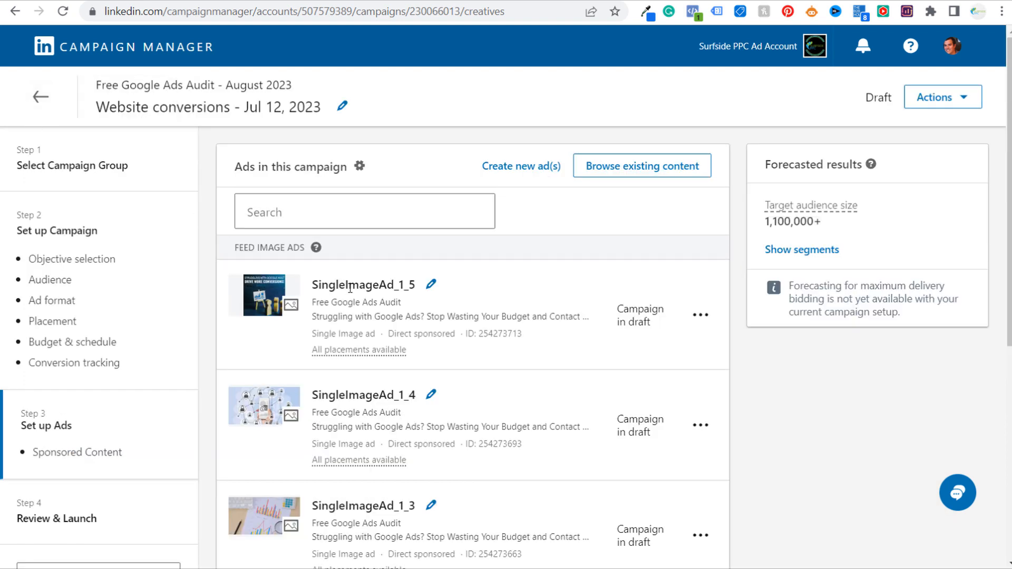
Look through the saved single image ads and continue to the campaign's Review & Launch step
scroll(508, 319, down, 4)
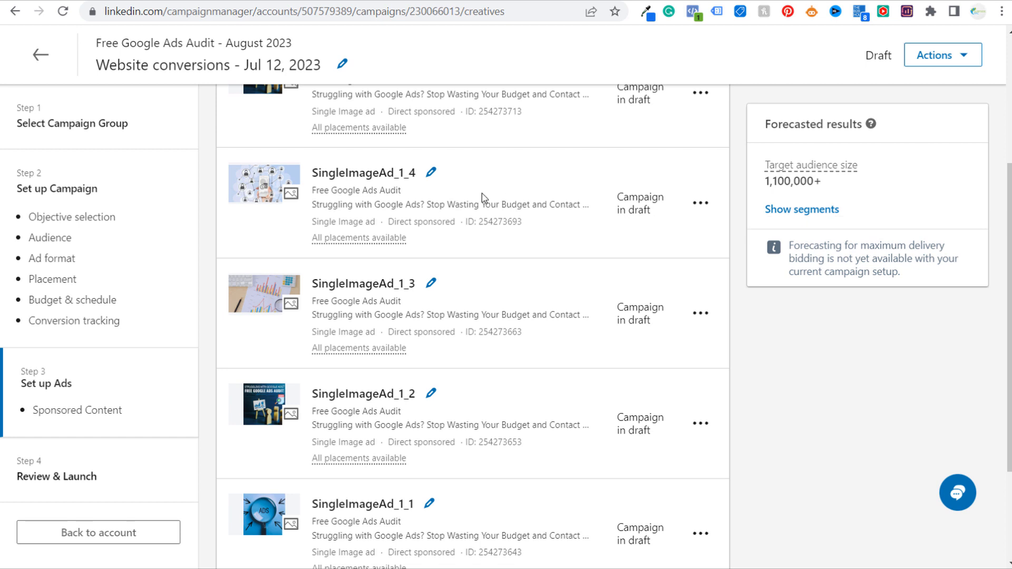
scroll(479, 203, down, 3)
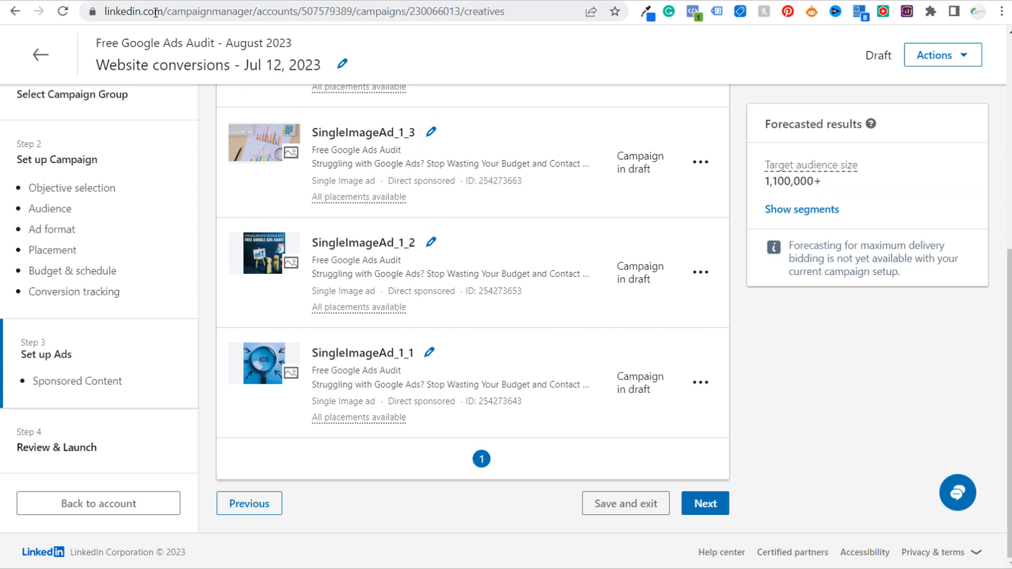
click(703, 510)
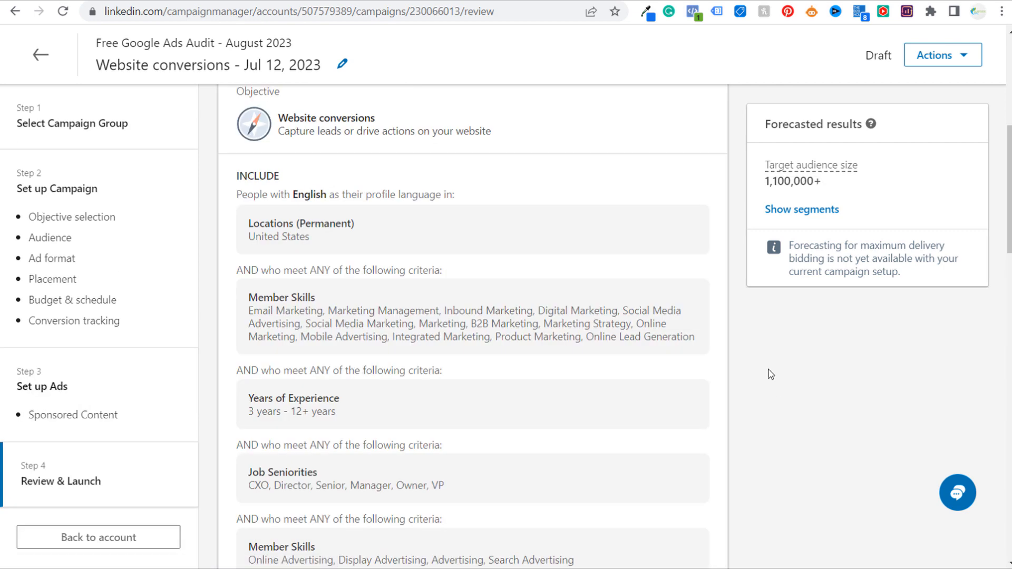
Review the campaign summary down to the payment method, launch the campaign, and close the ad review confirmation
scroll(450, 169, down, 10)
scroll(448, 161, down, 12)
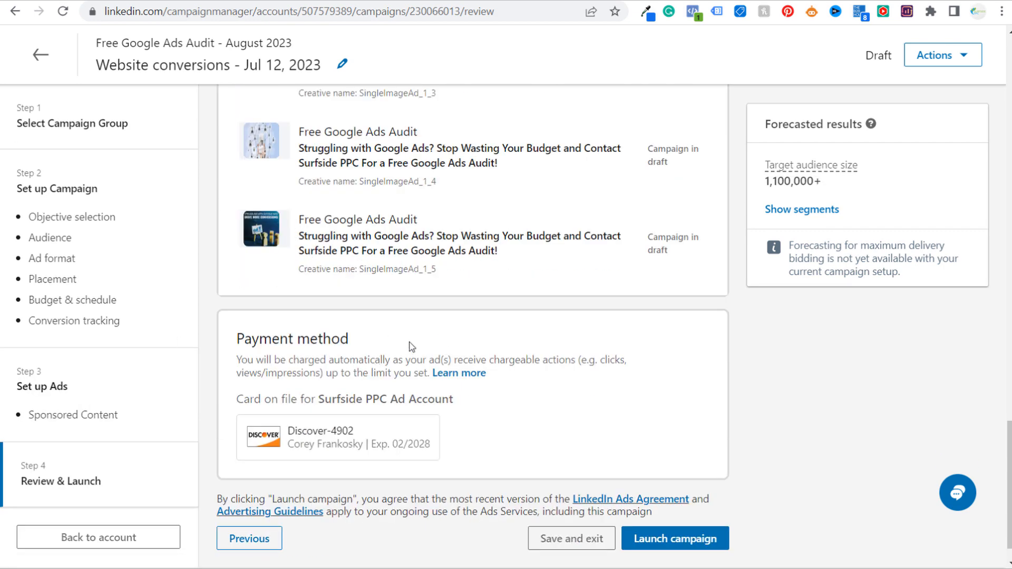
click(698, 529)
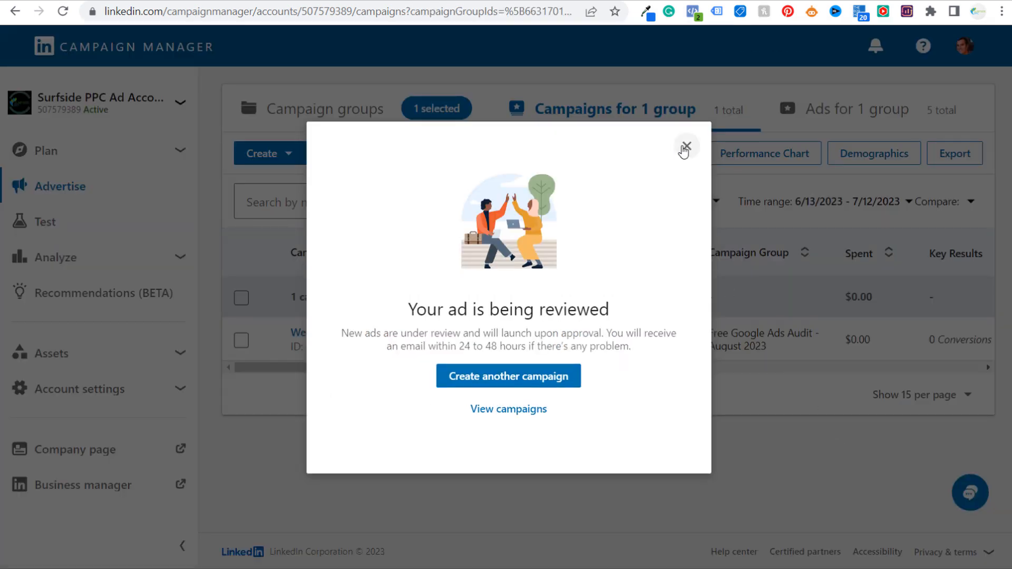
click(685, 148)
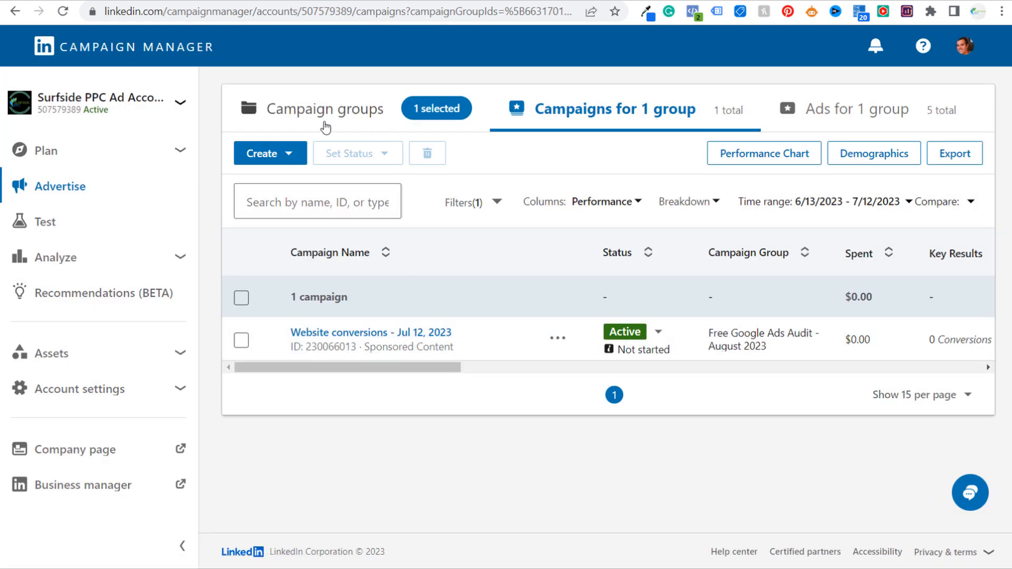
Start another campaign in the Free Google Ads Audit - August 2023 group and continue to its objective selection
click(281, 153)
click(266, 202)
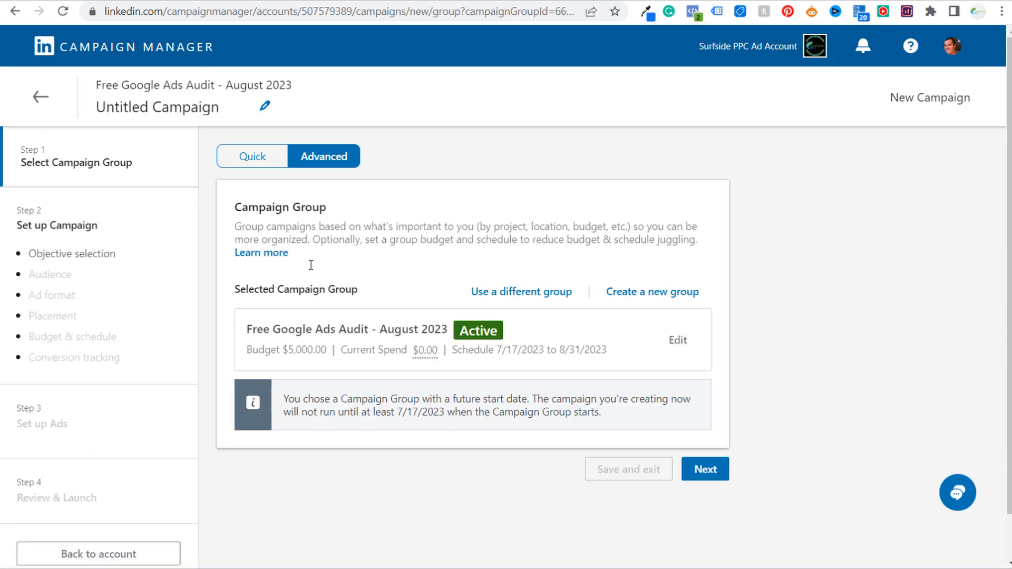
click(706, 474)
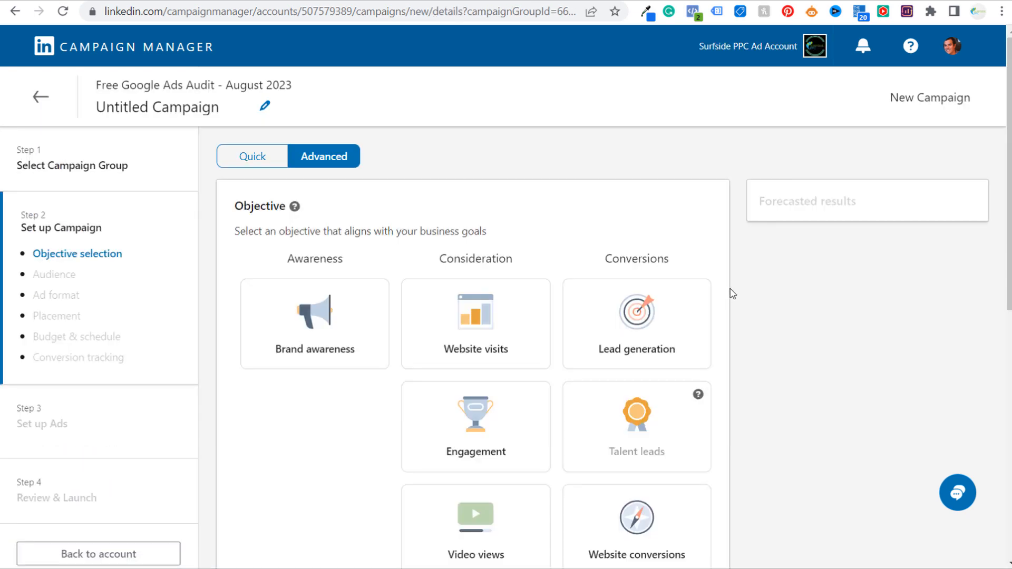
Choose Lead generation as the new campaign's objective and go to the audience settings
scroll(731, 292, down, 10)
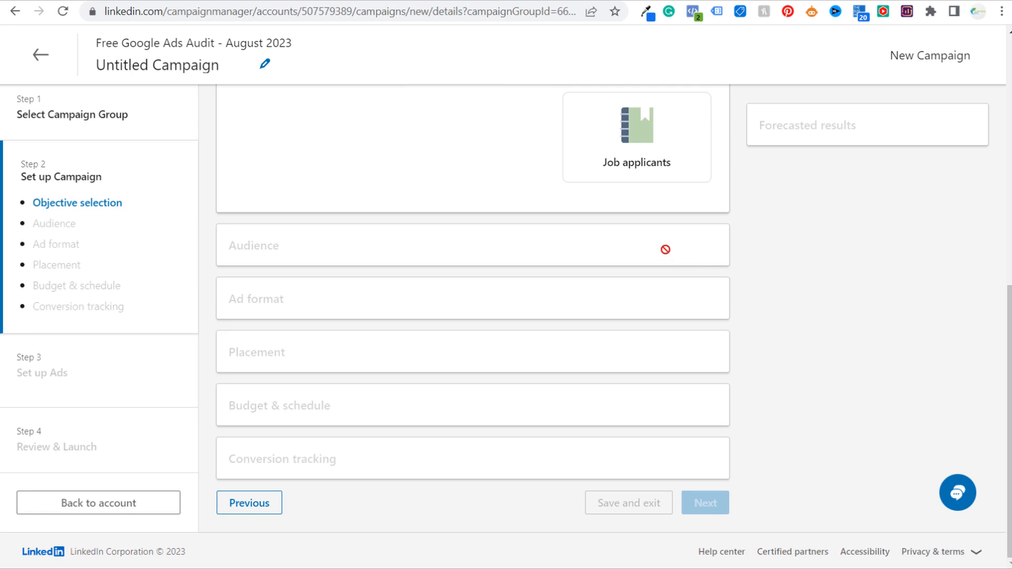
scroll(757, 221, up, 10)
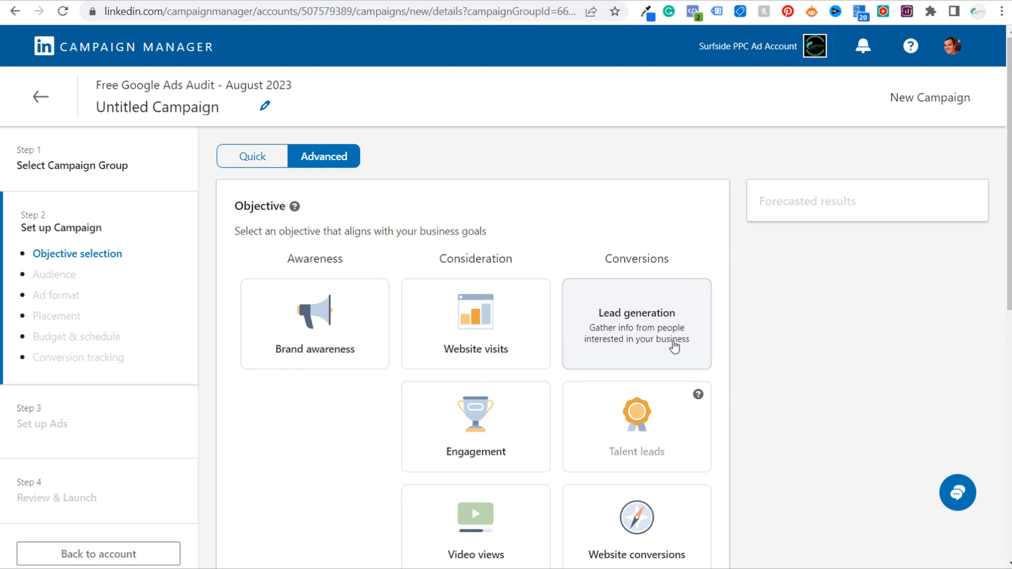
click(672, 345)
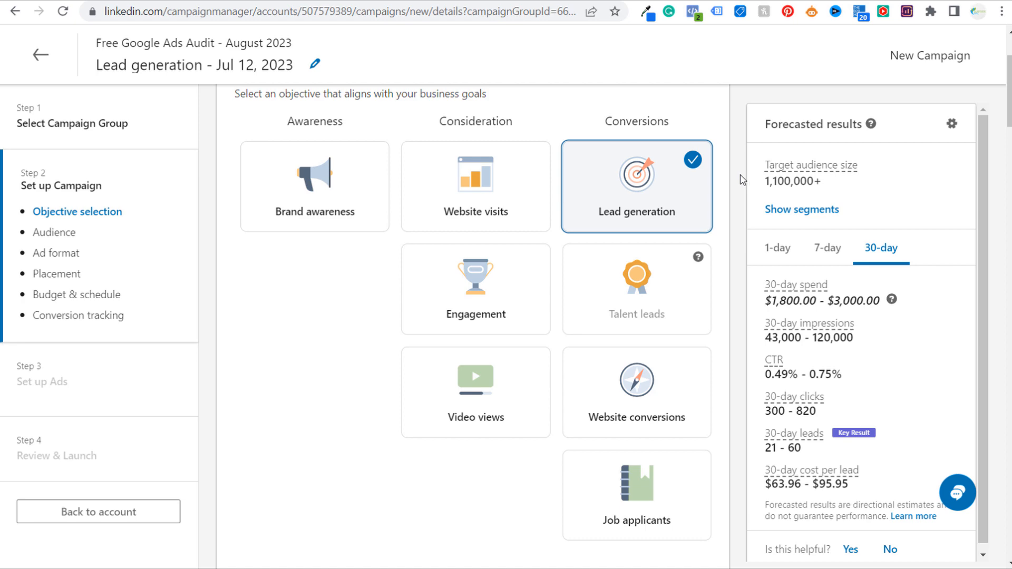
scroll(739, 179, down, 8)
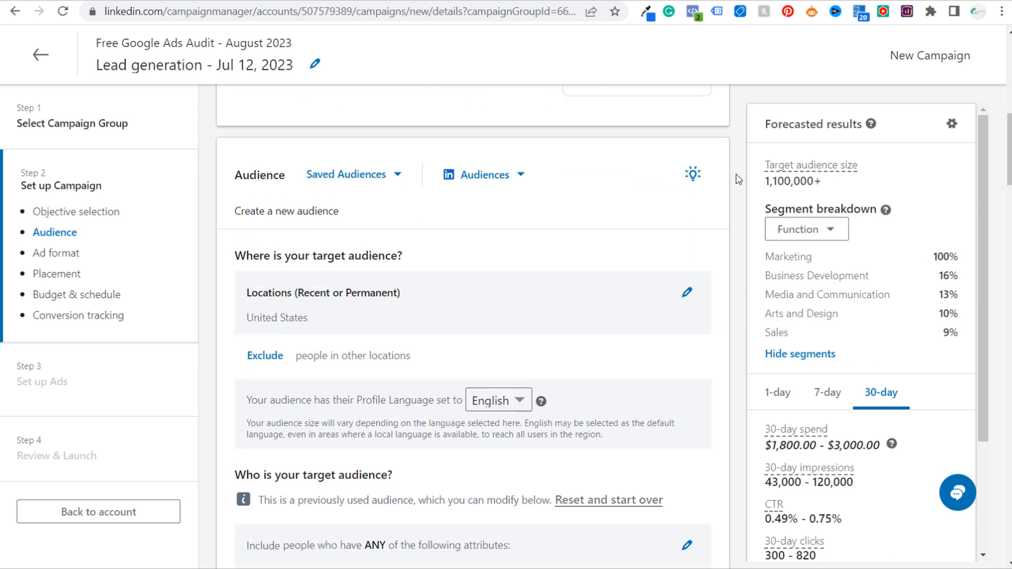
Look through the prefilled audience attributes and audience expansion setting down to the ad format options
scroll(380, 354, down, 10)
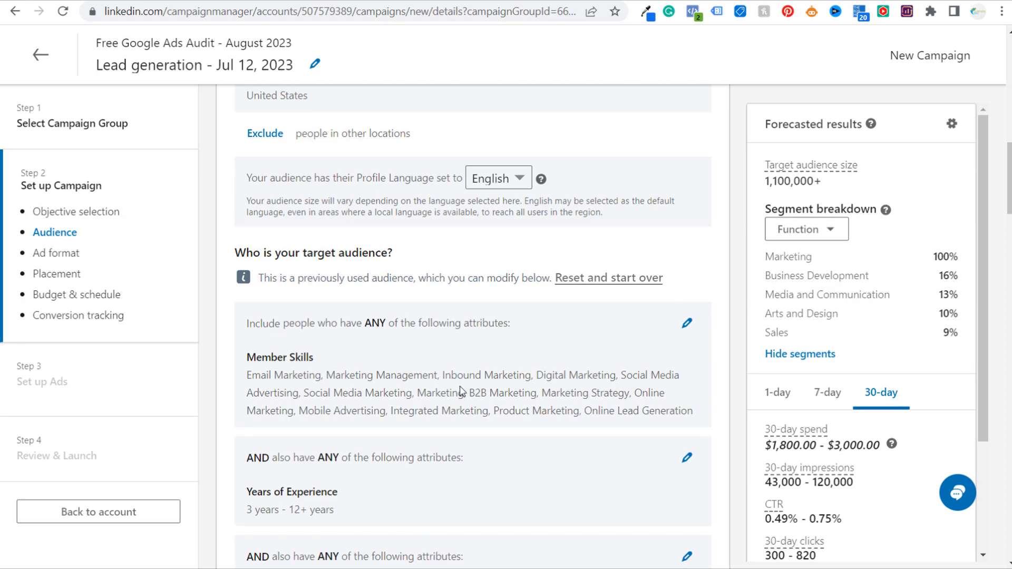
scroll(380, 354, down, 7)
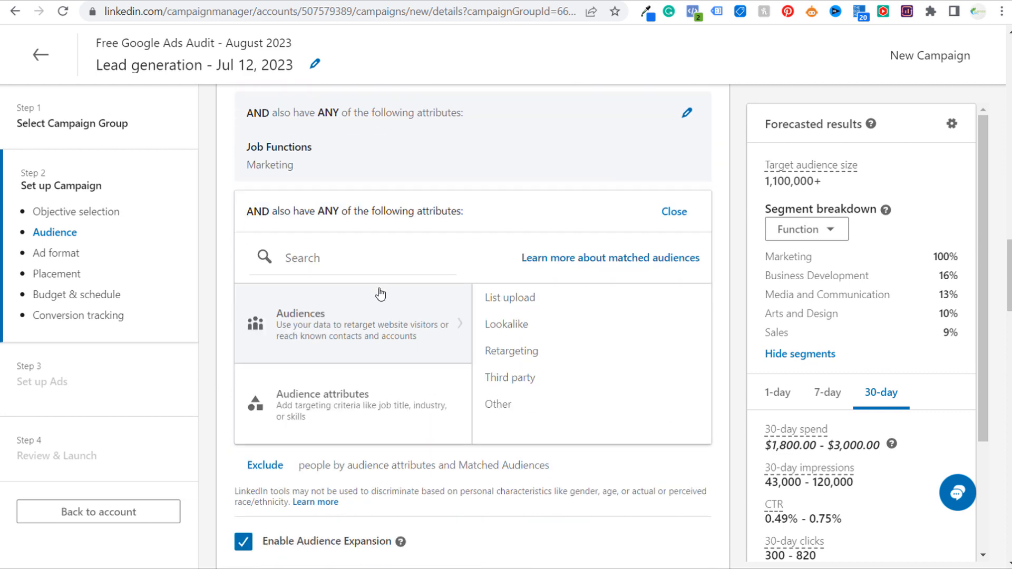
scroll(496, 251, up, 3)
scroll(495, 251, down, 3)
scroll(701, 490, down, 4)
scroll(734, 280, down, 4)
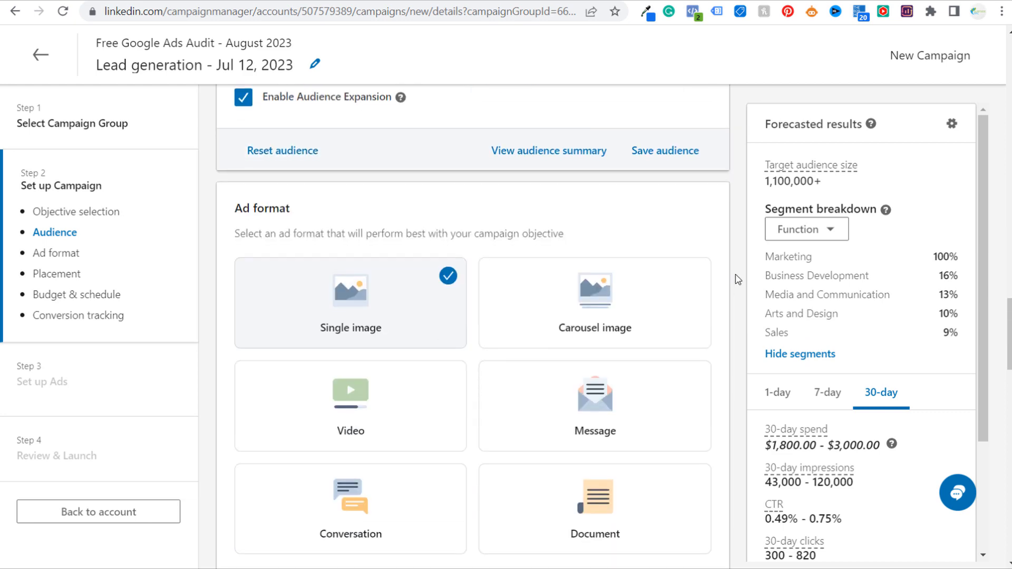
drag(233, 209, 338, 209)
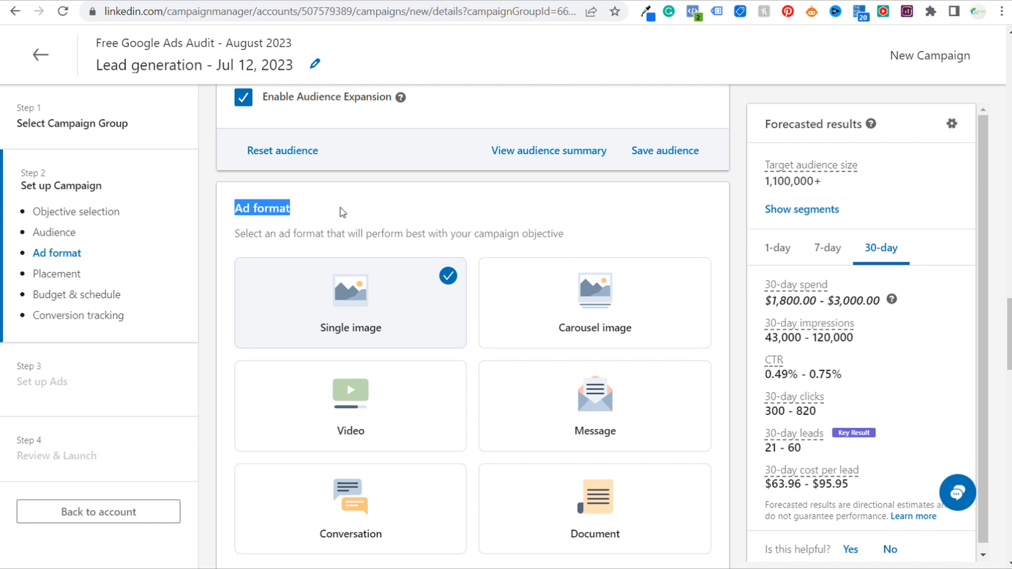
click(524, 221)
Recheck the Lead generation objective and choose Carousel image as the campaign's ad format
drag(1008, 335, 943, 100)
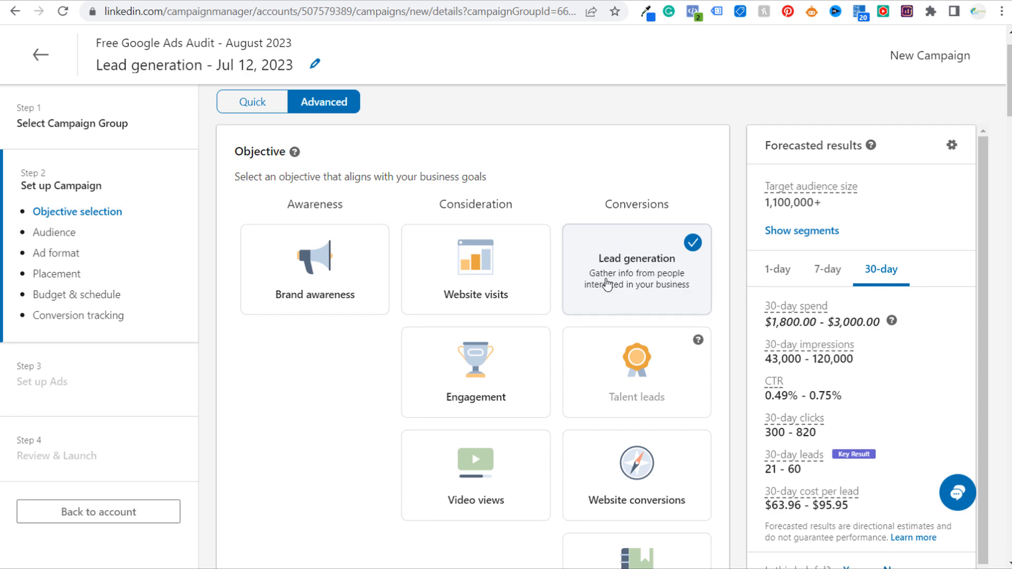
drag(1009, 97, 1008, 291)
scroll(551, 290, down, 11)
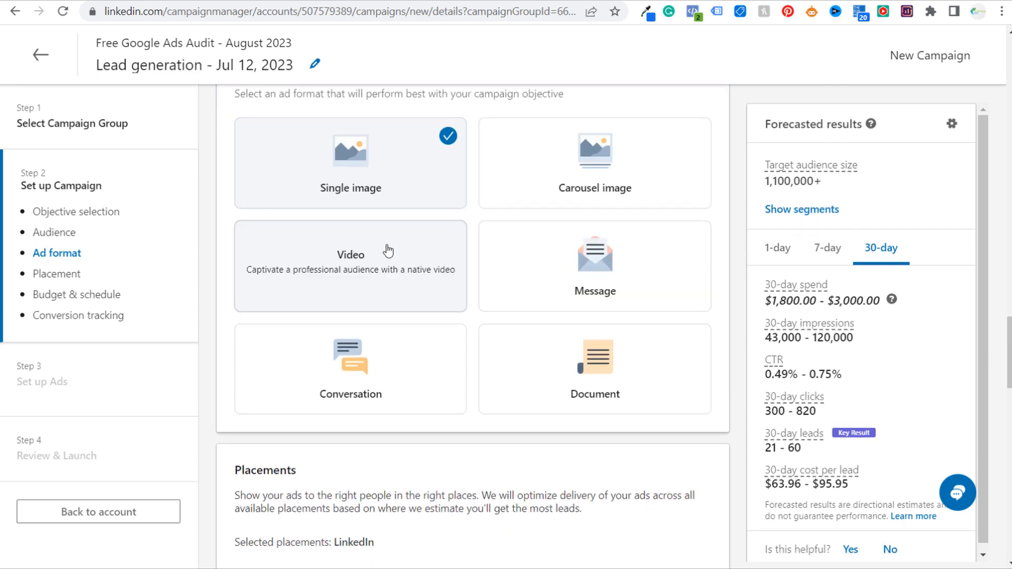
click(629, 187)
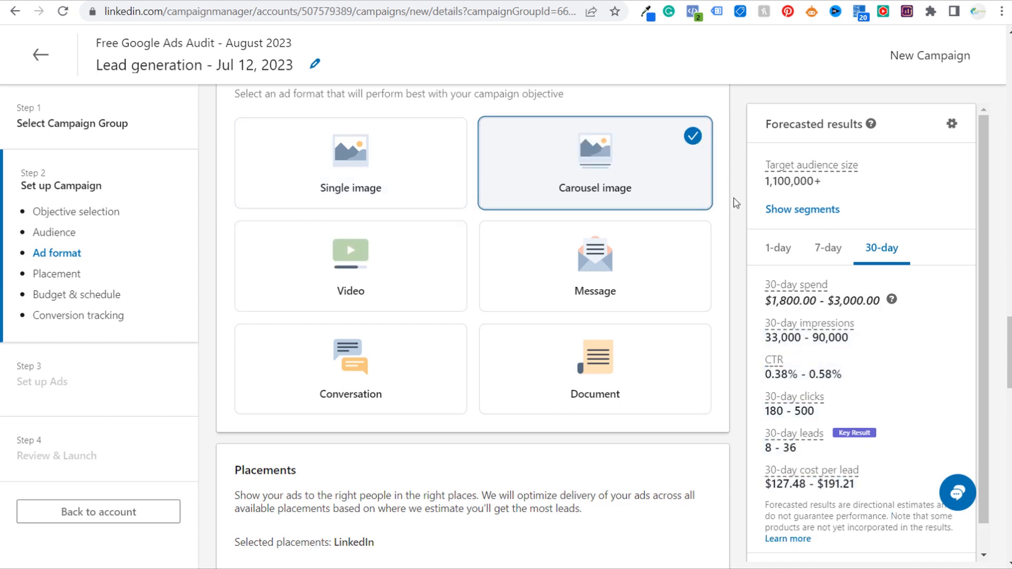
Check the available placements and set the campaign's daily budget to $50.00
scroll(736, 203, down, 4)
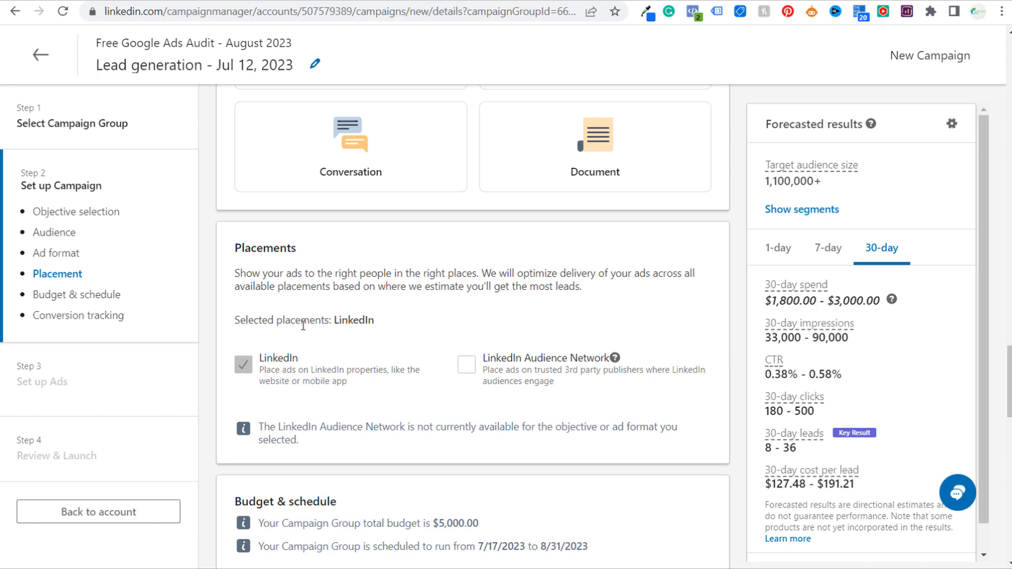
drag(262, 425, 430, 428)
click(529, 424)
scroll(720, 347, down, 5)
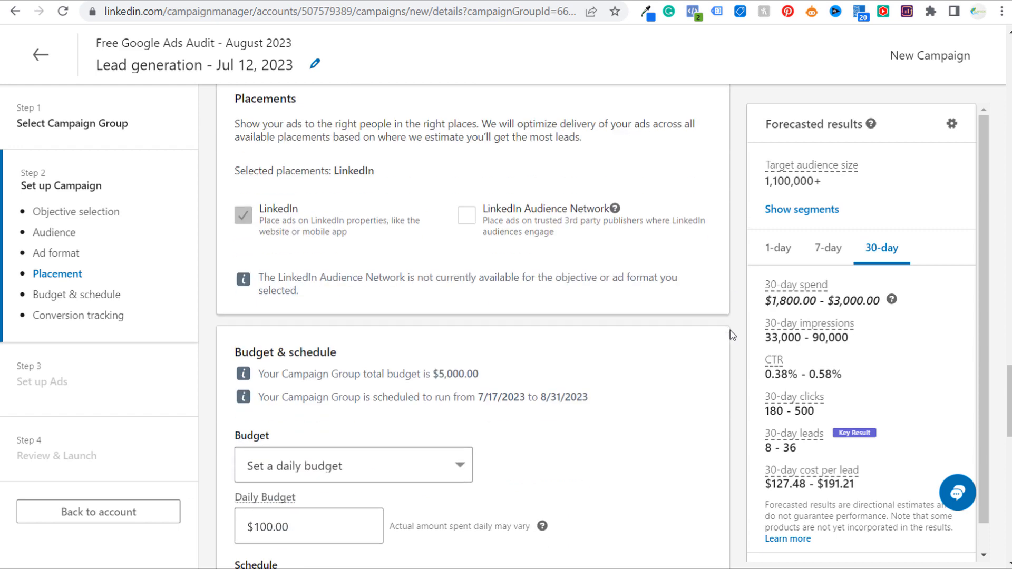
scroll(732, 331, down, 1)
drag(330, 307, 231, 305)
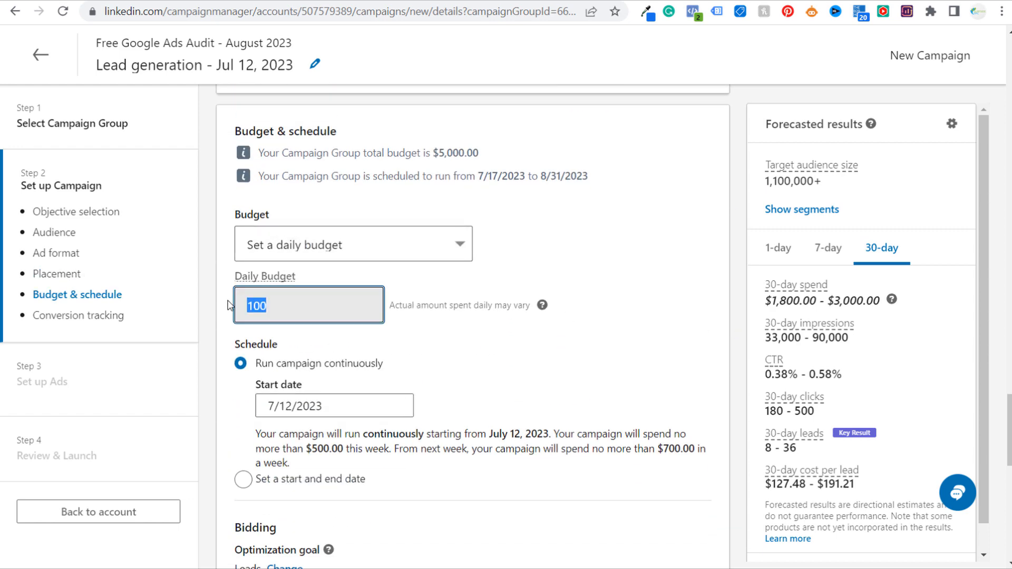
text(50.00)
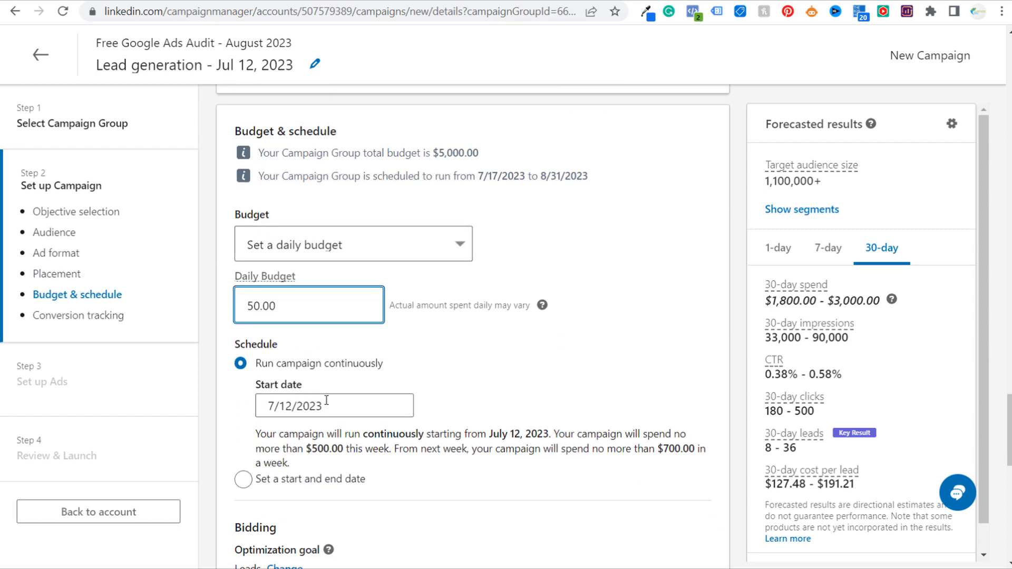
Set the campaign's start date to July 17, 2023
click(326, 401)
scroll(536, 470, down, 3)
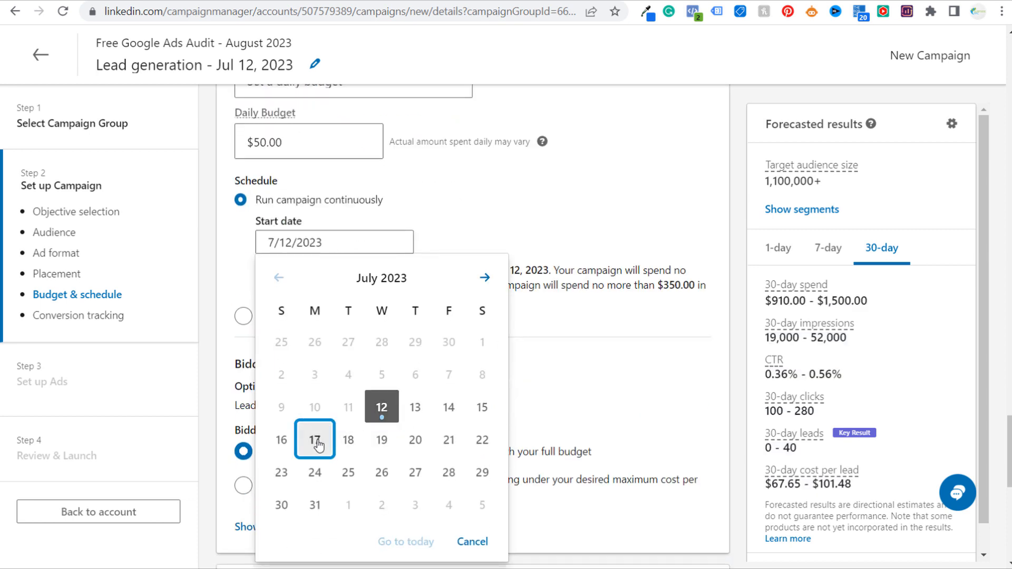
click(318, 442)
Review the bidding strategy and select Thank You Page Example 2 for conversion tracking
scroll(680, 308, down, 2)
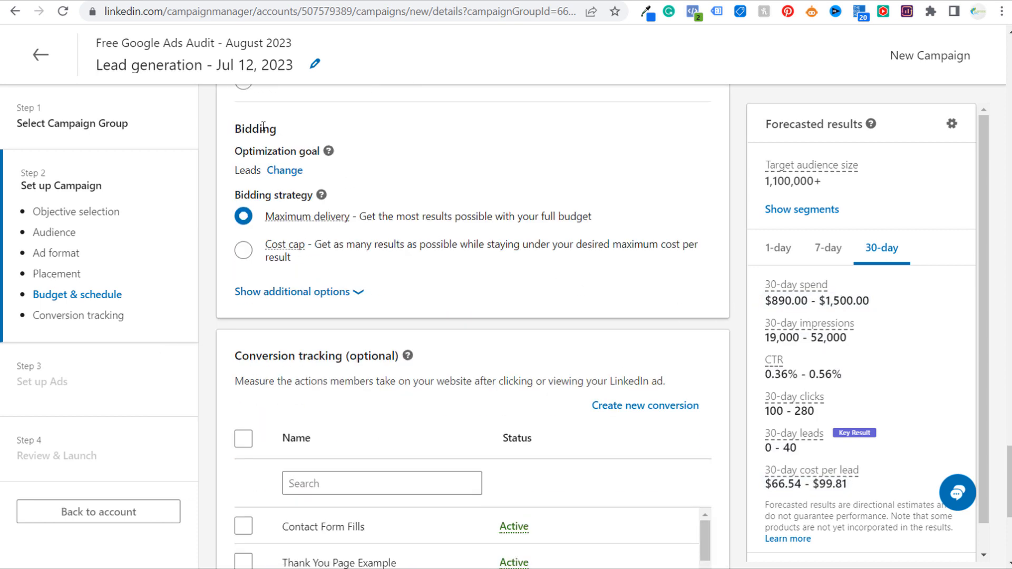
drag(240, 196, 296, 189)
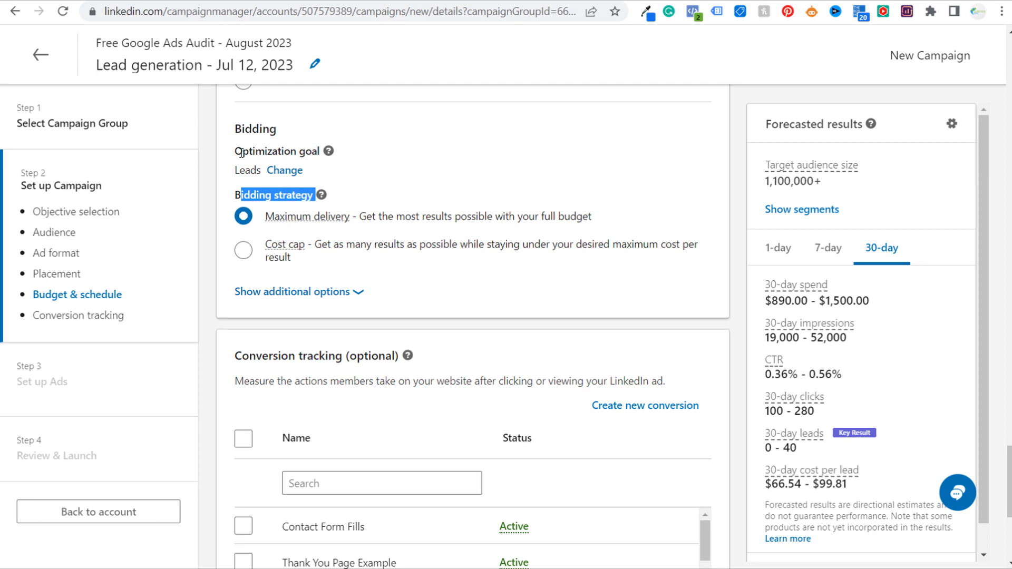
scroll(689, 315, down, 4)
scroll(703, 320, down, 3)
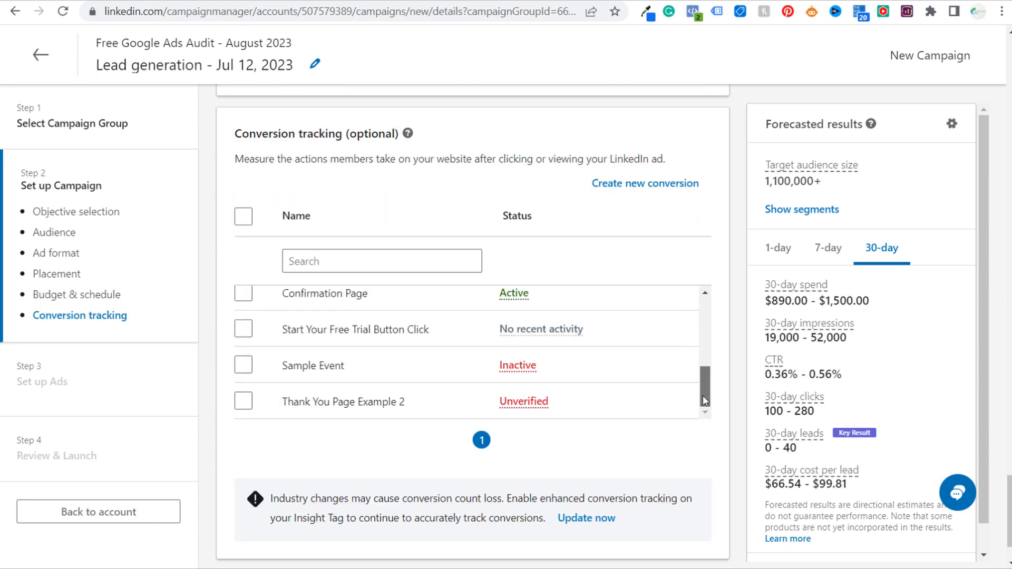
click(238, 405)
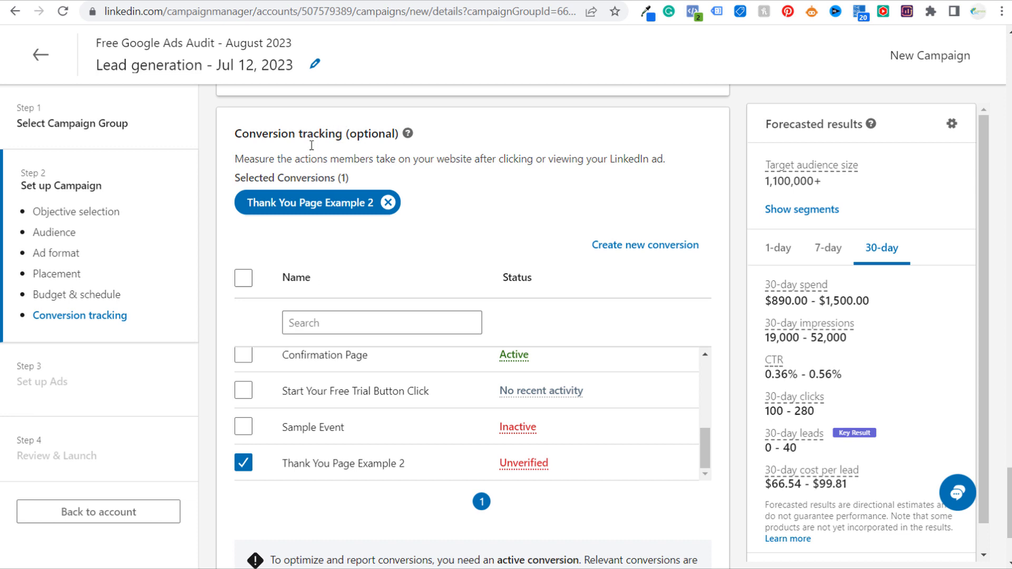
Continue to the ad setup step and confirm saving the objective and ad format
scroll(527, 204, down, 3)
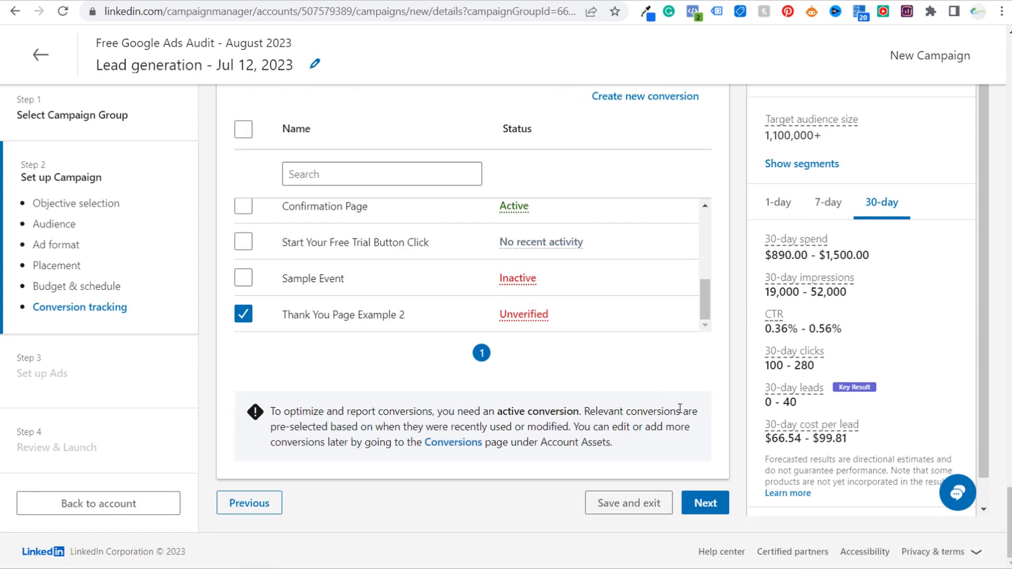
click(706, 504)
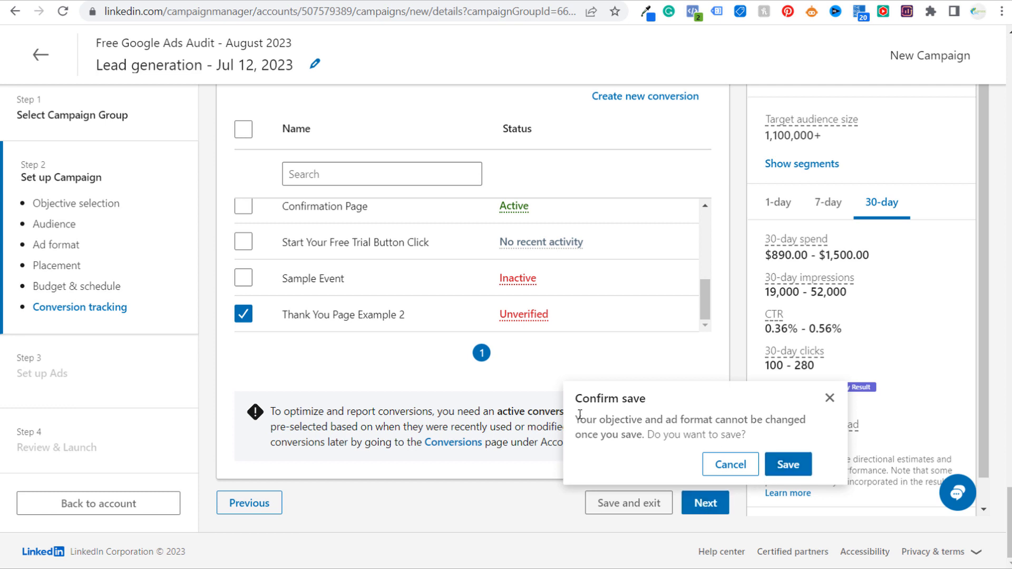
drag(579, 415, 731, 417)
click(737, 416)
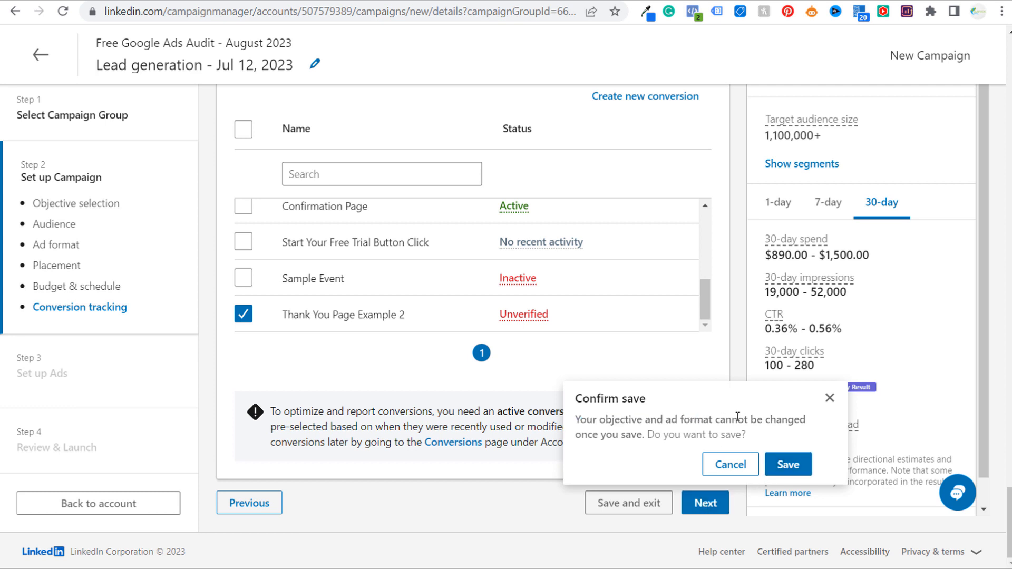
click(789, 464)
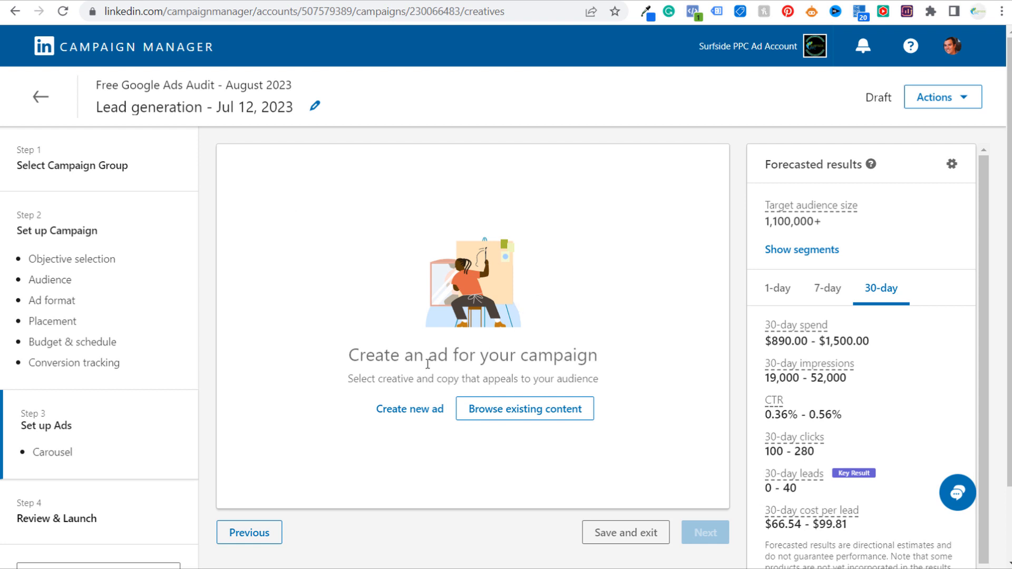
Create a new carousel ad and name it CarouselAdGoogleAdsAudit_1
click(416, 410)
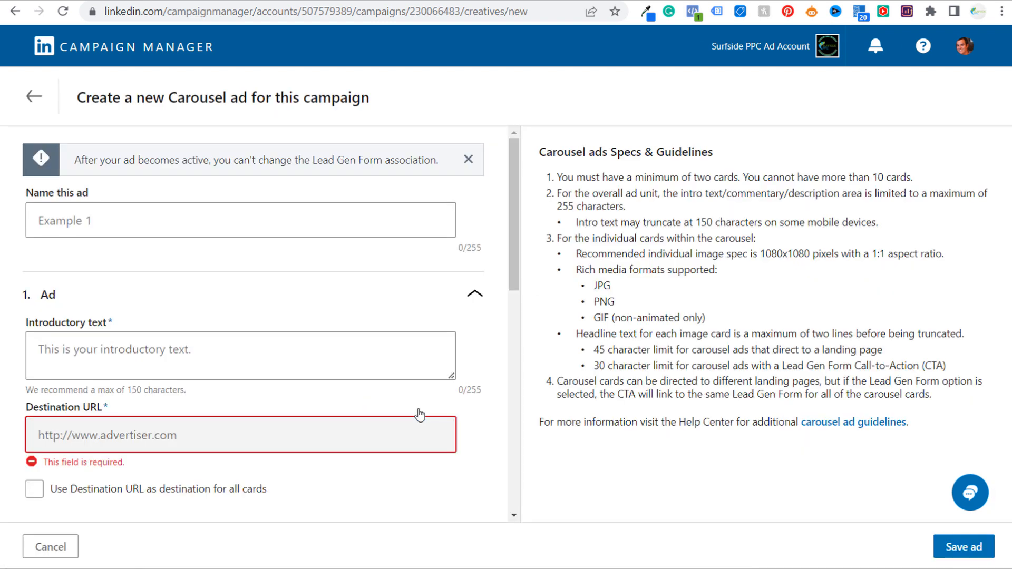
click(156, 226)
text(CarouselAdGoogleAdsAudit_1)
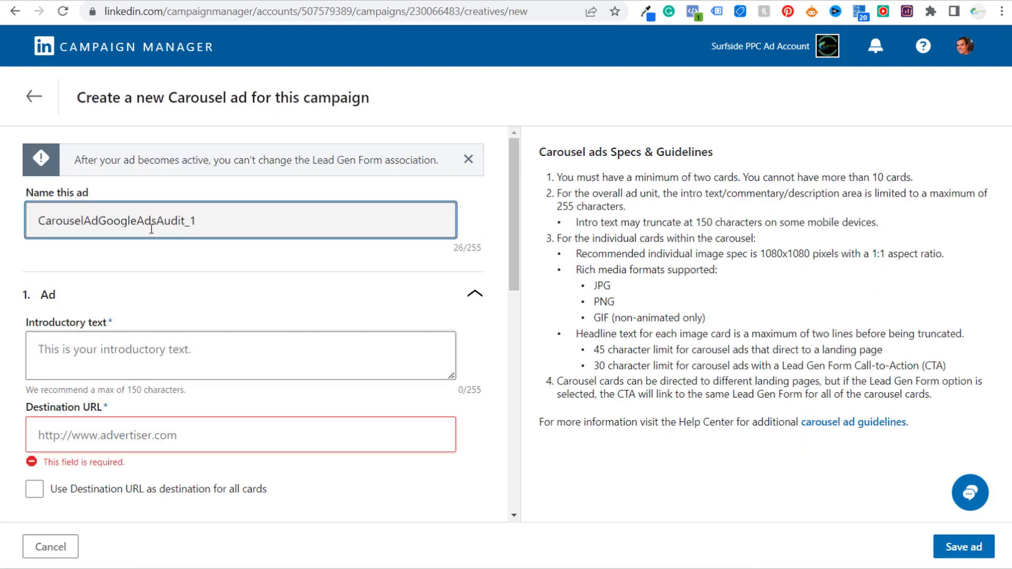
scroll(238, 315, down, 1)
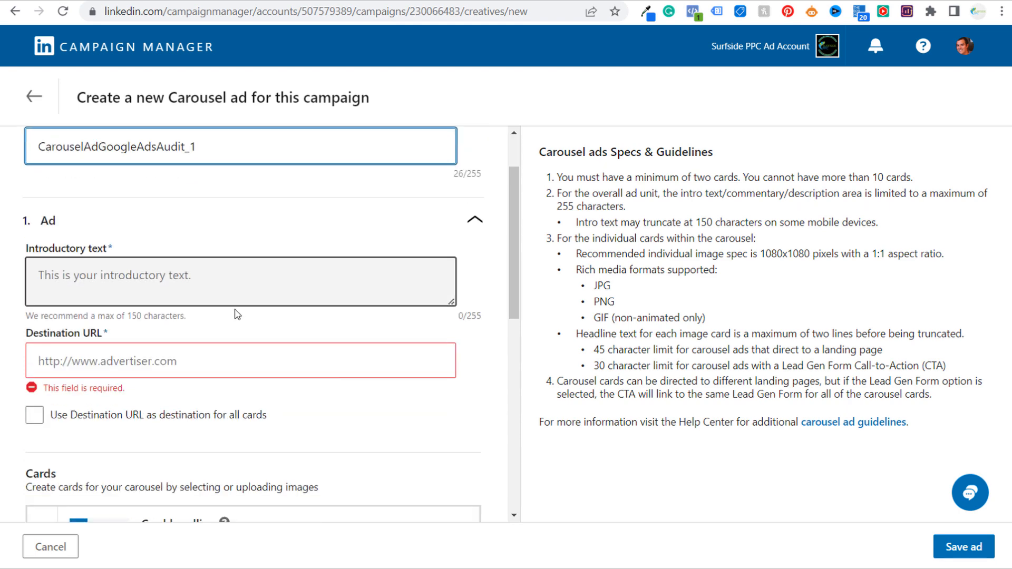
click(229, 295)
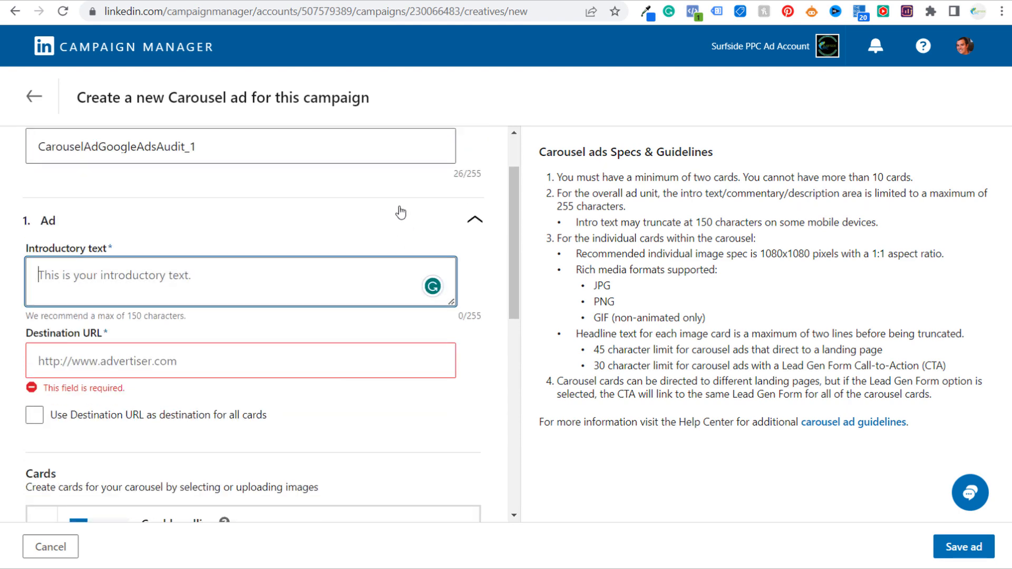
key(ctrl+Tab)
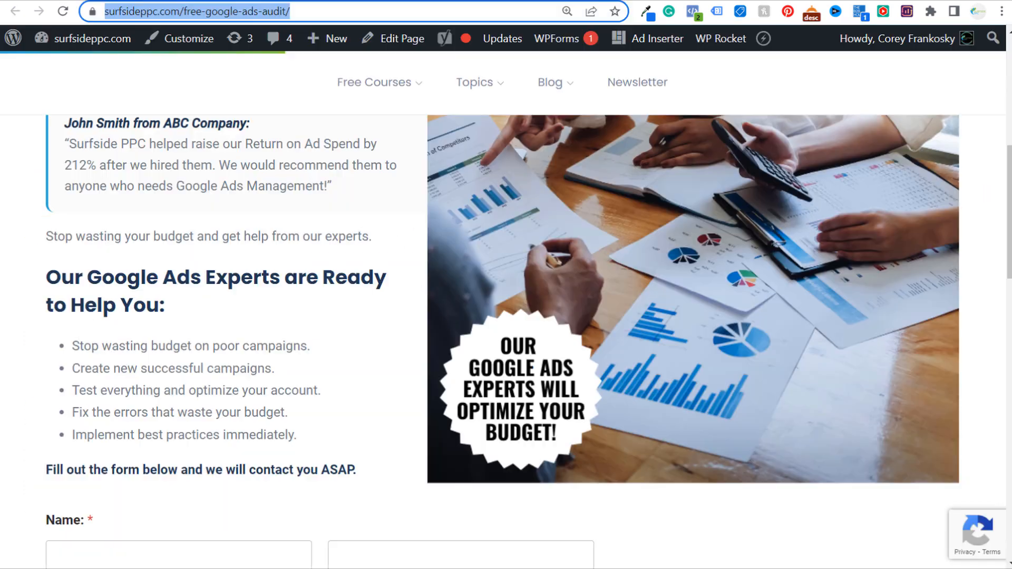
key(ctrl+c)
key(ctrl+shift+Tab)
click(192, 388)
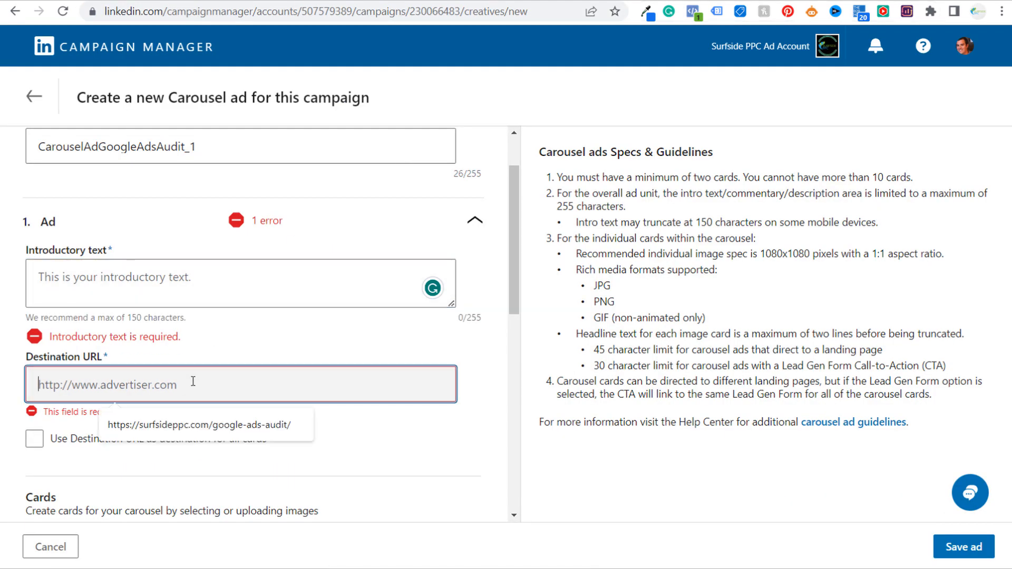
key(ctrl+v)
click(472, 451)
scroll(472, 451, down, 1)
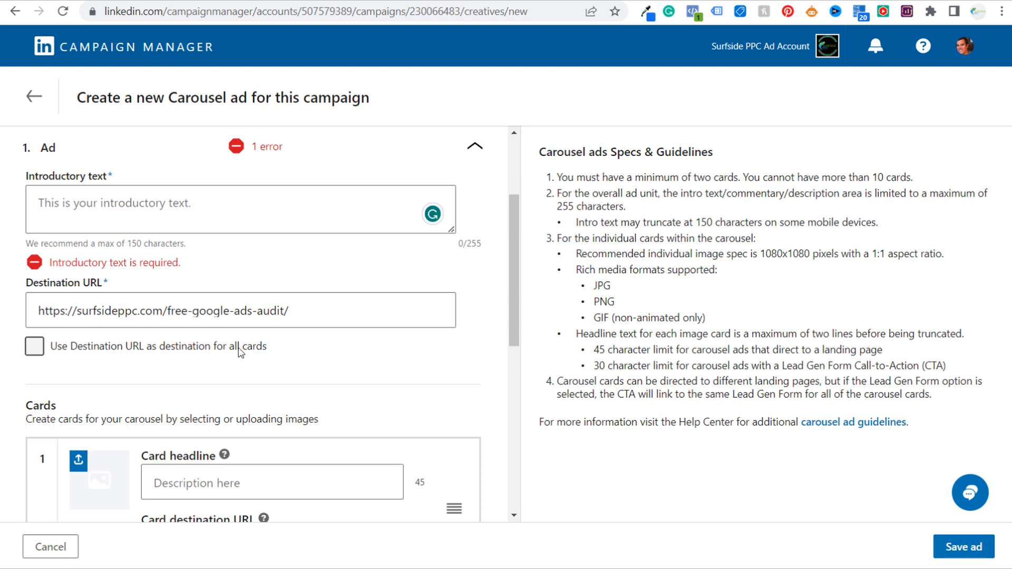
Expand the ad's form details, check the form preview, and select Google Ads Audit Lead Gen Form as the form
scroll(318, 340, down, 2)
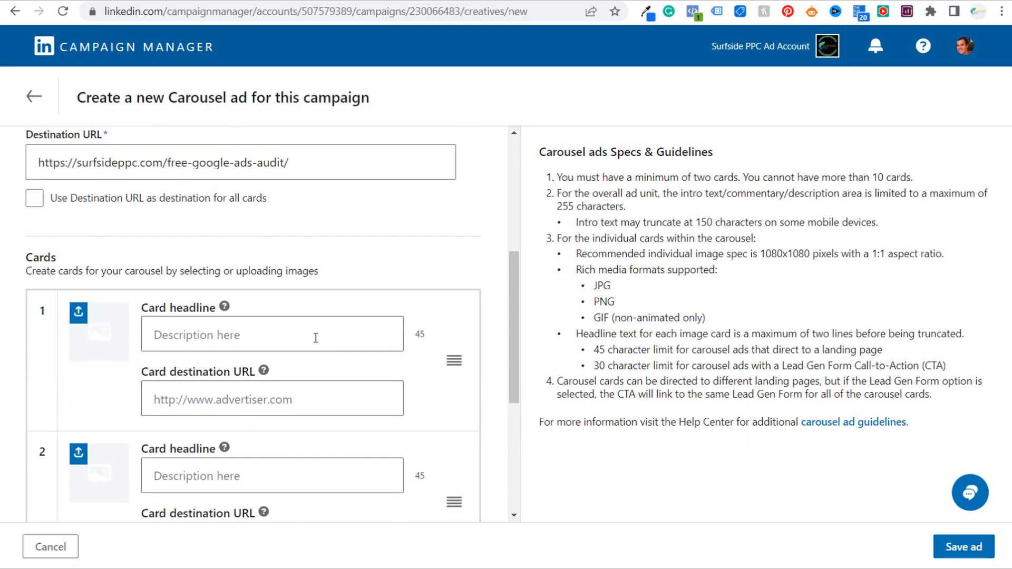
drag(510, 299, 510, 450)
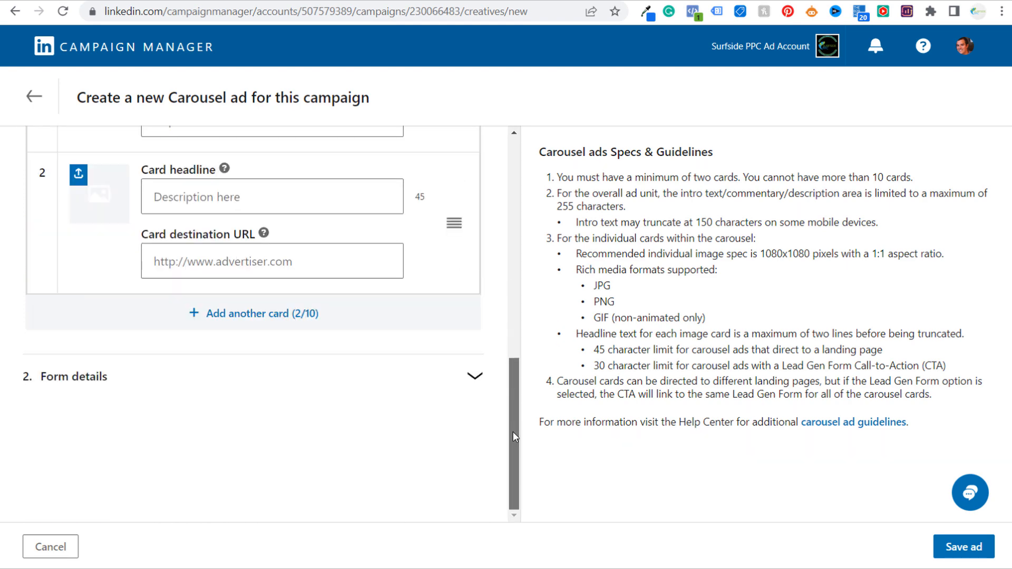
click(242, 379)
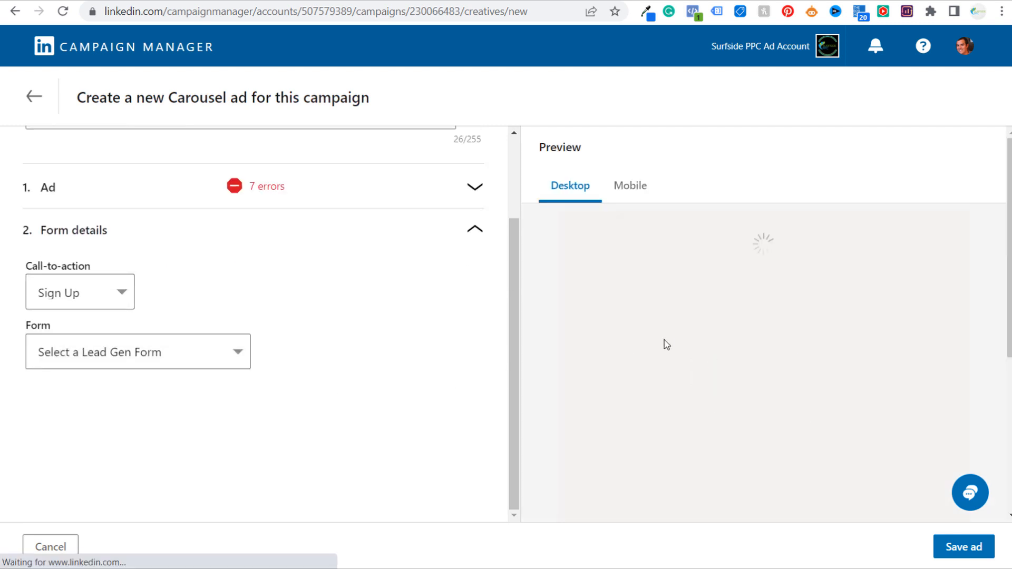
scroll(737, 340, down, 2)
scroll(733, 343, down, 2)
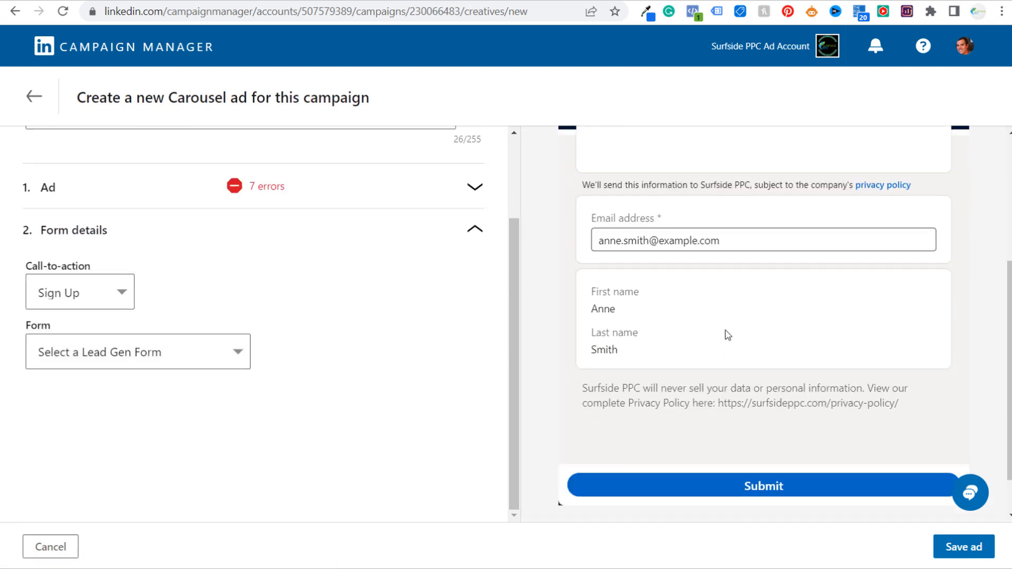
scroll(685, 317, up, 4)
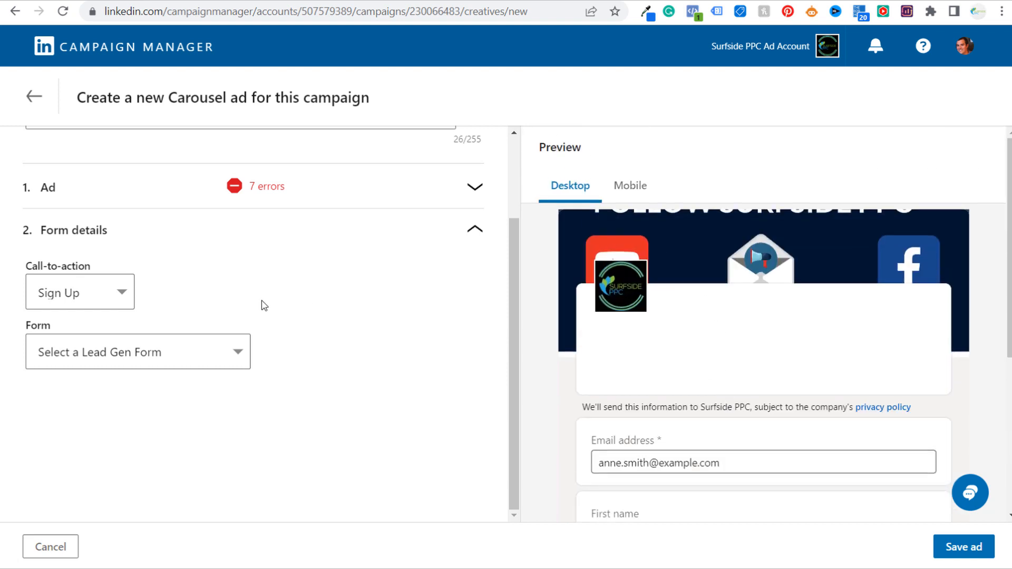
click(140, 353)
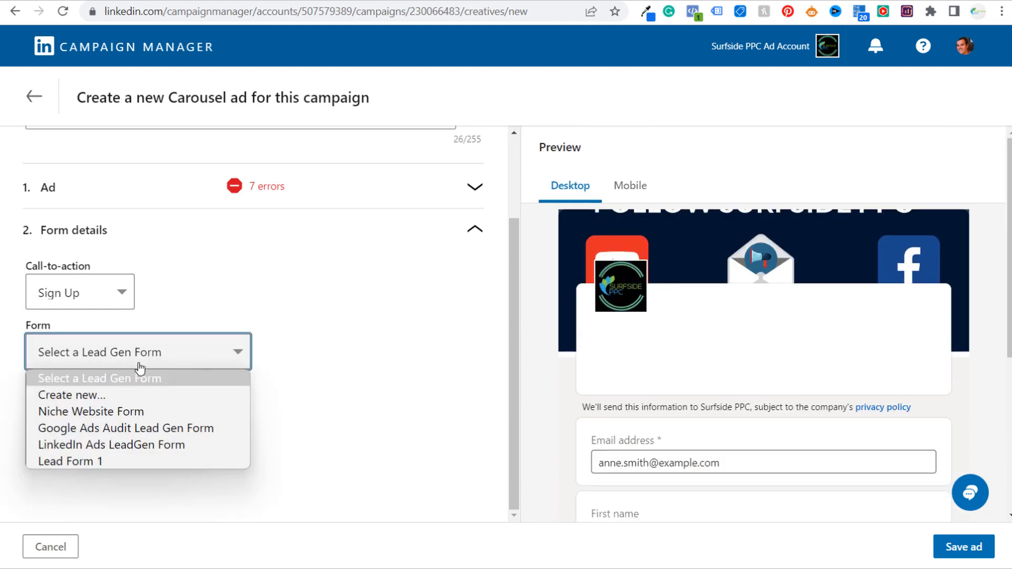
click(135, 429)
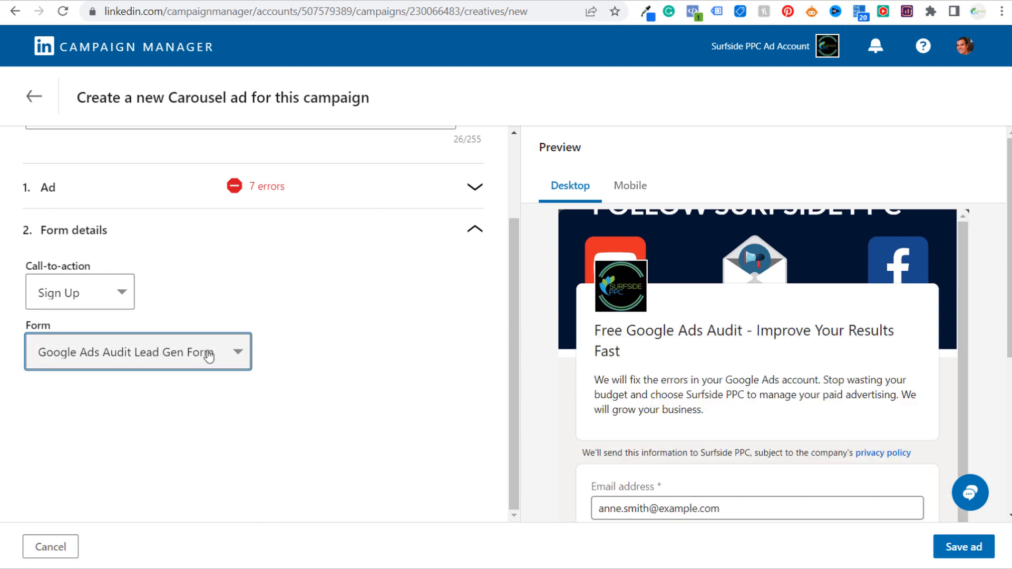
Check the call-to-action options, leaving Sign Up selected, and choose to create a new form for the ad
click(107, 298)
click(108, 293)
click(228, 354)
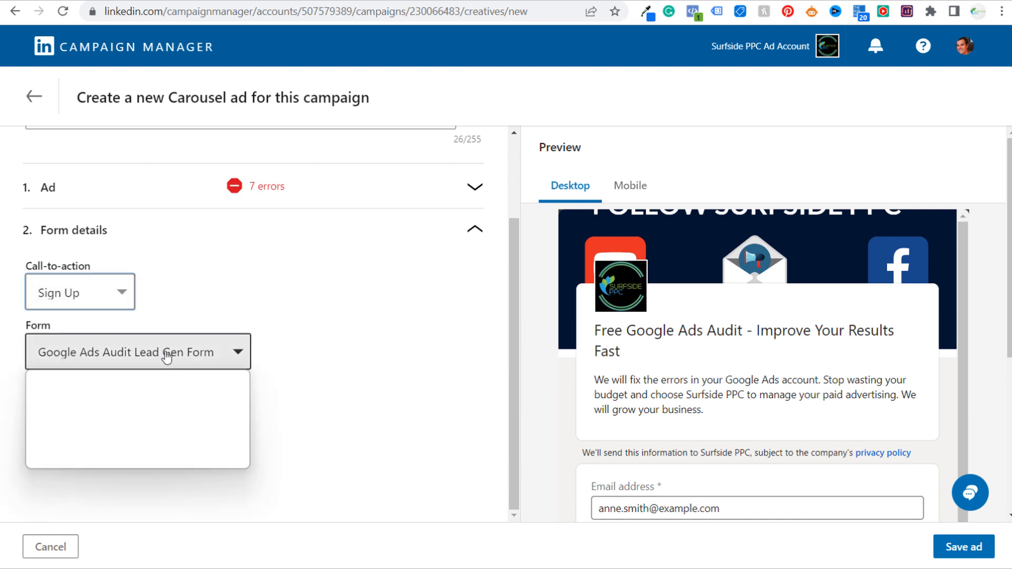
click(79, 395)
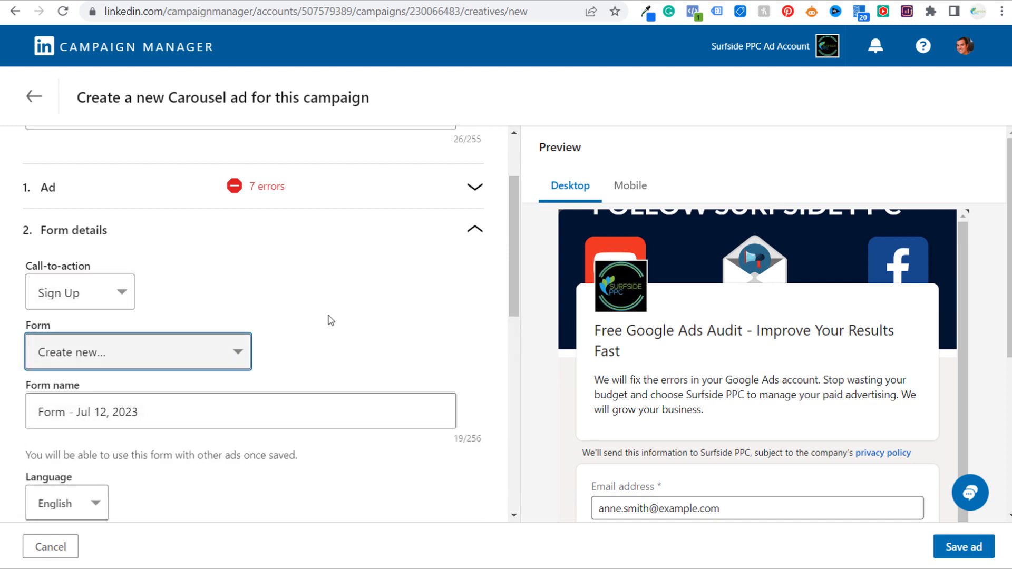
Review the new form's name, language, offer headline, offer details and privacy policy fields
scroll(338, 319, down, 3)
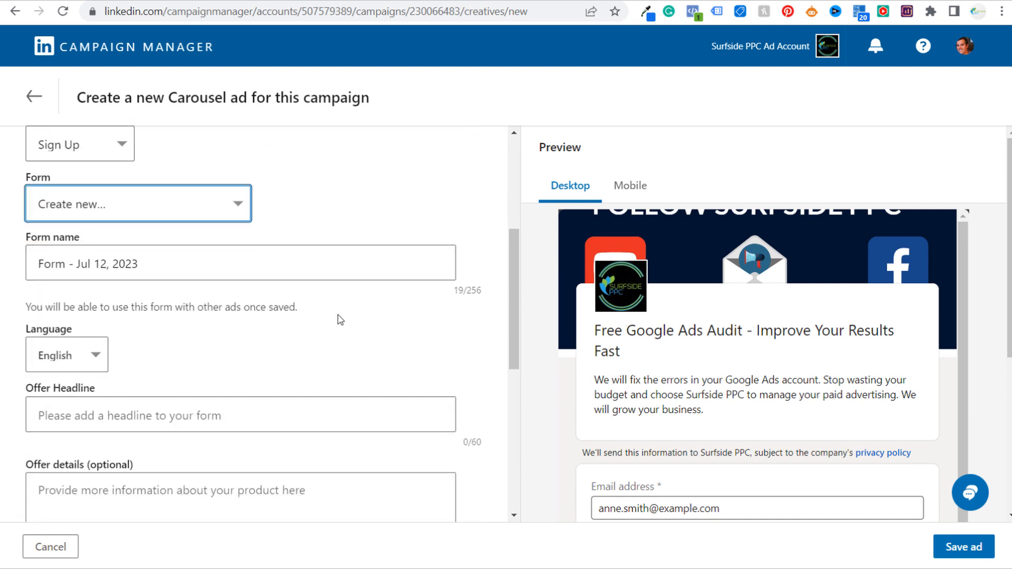
click(159, 268)
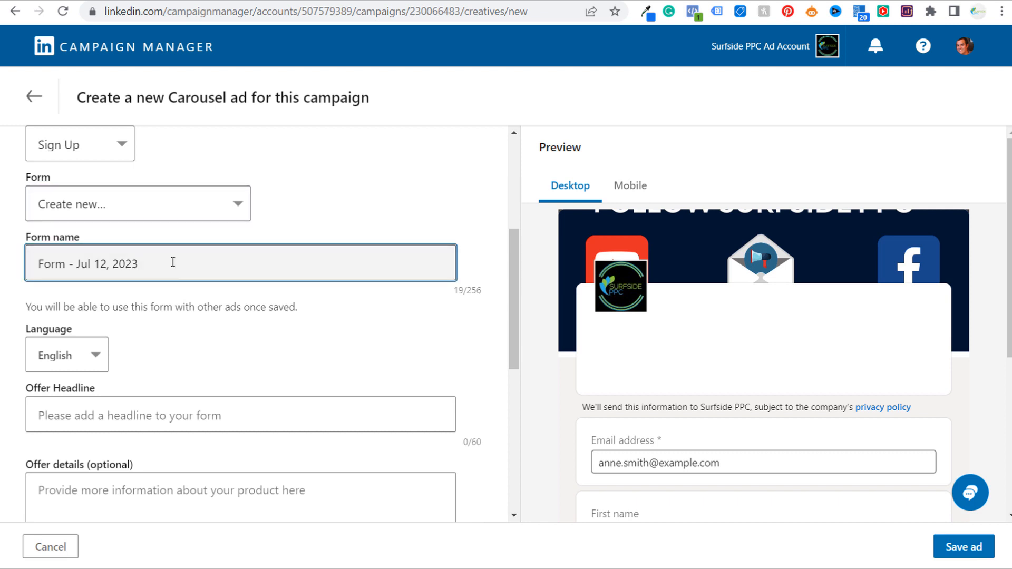
scroll(255, 308, down, 3)
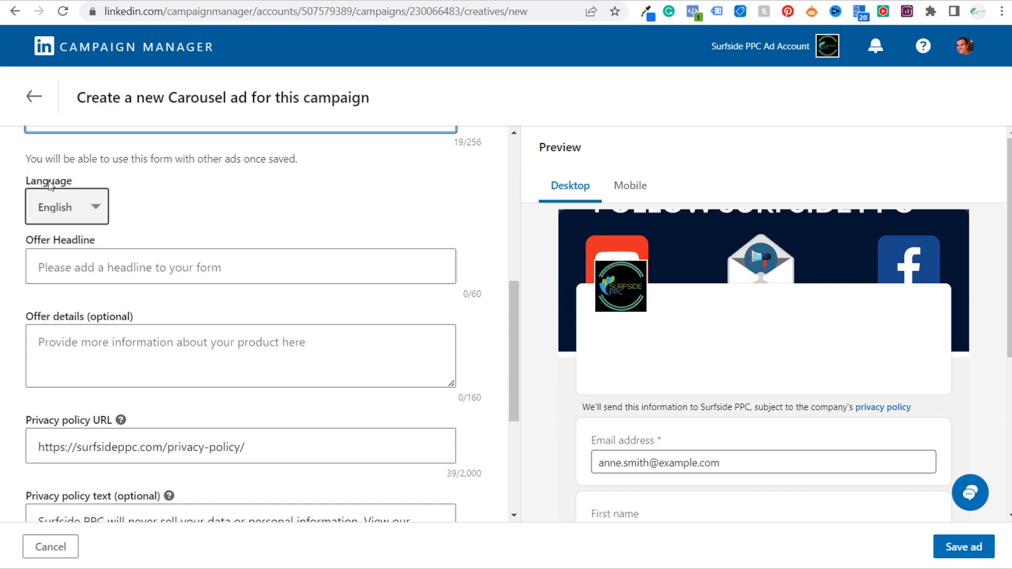
scroll(86, 317, down, 1)
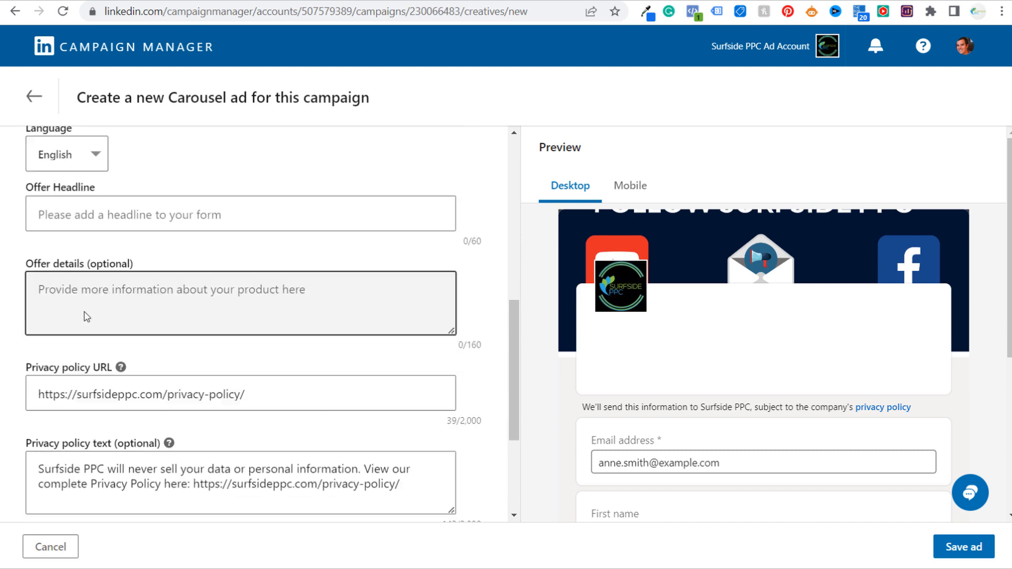
scroll(86, 316, down, 1)
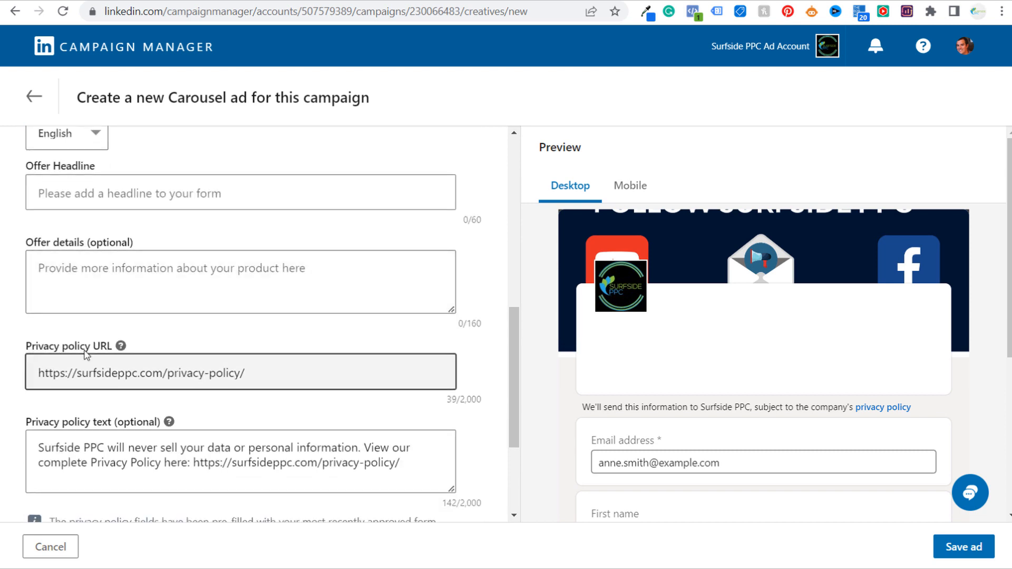
scroll(213, 330, down, 1)
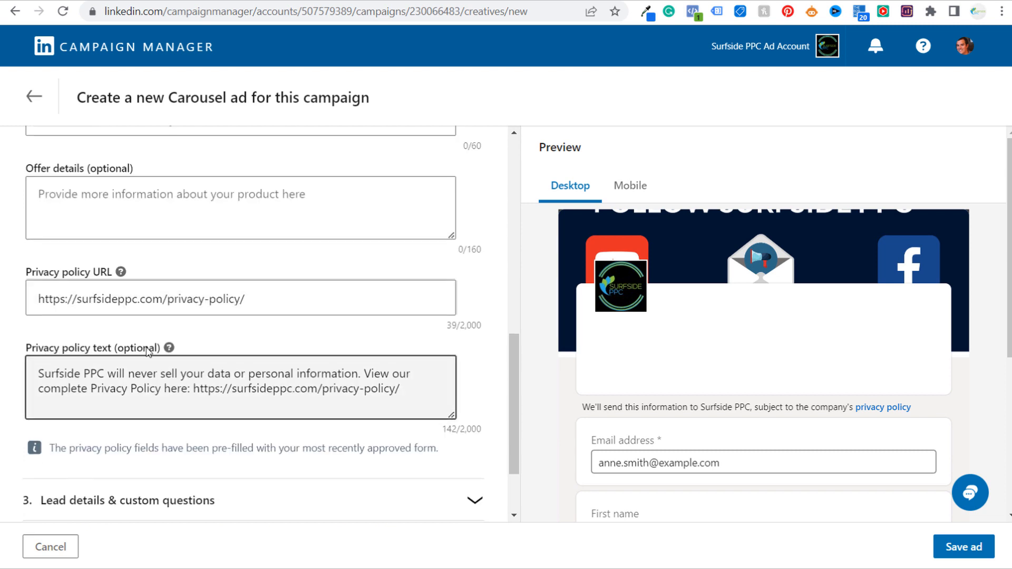
scroll(337, 374, down, 1)
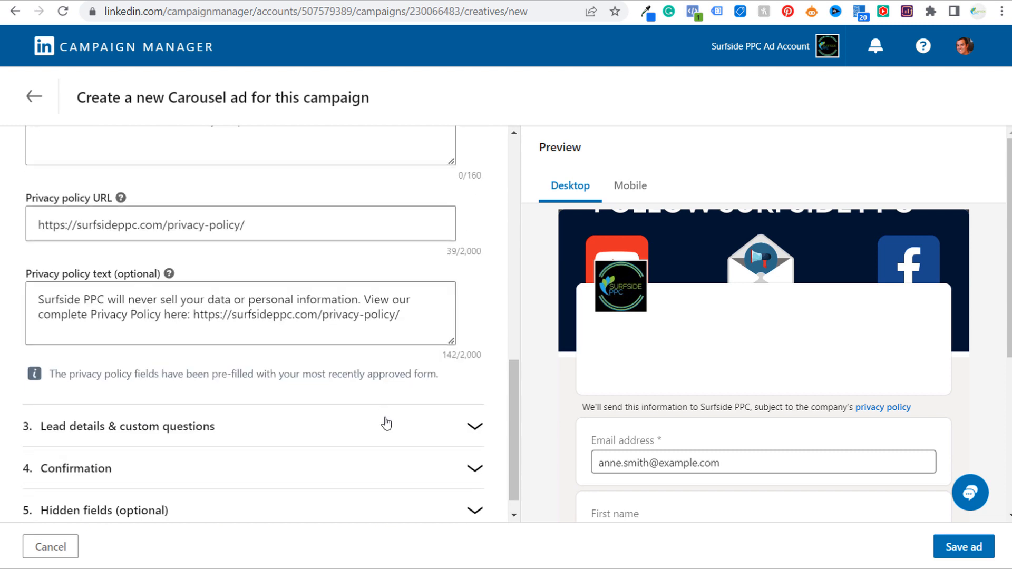
scroll(387, 423, up, 3)
Set the offer headline to "Free Google Ads Audit" and the offer details to "Contact us for a free Google Ads Audit!", and check the preview
click(151, 262)
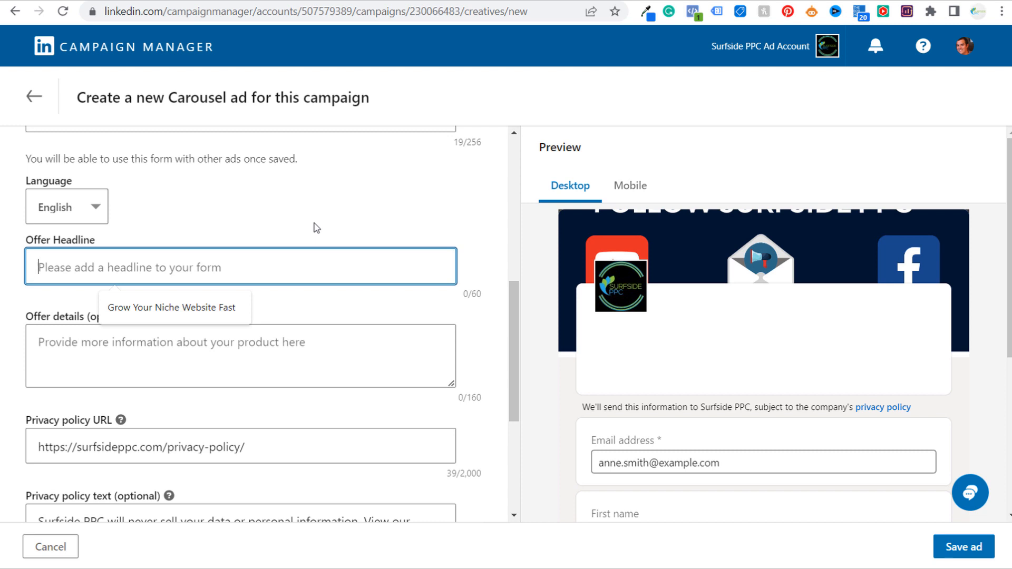
text(Google Ads A)
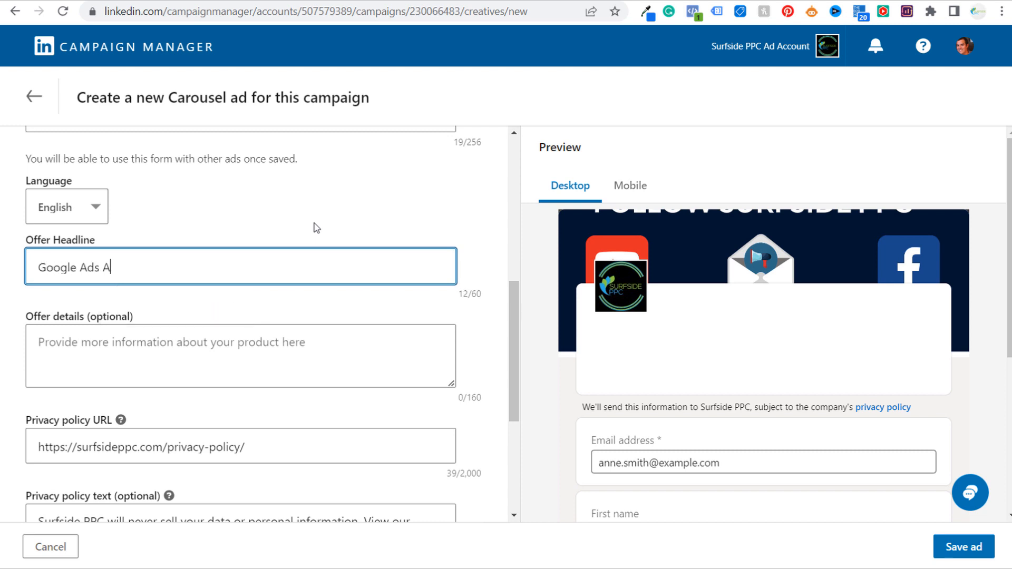
click(126, 352)
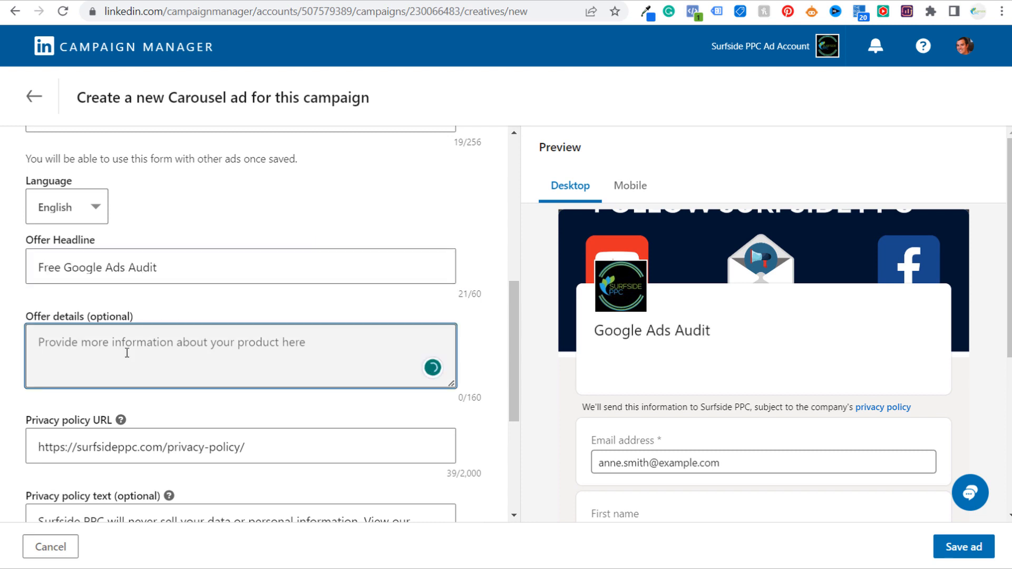
text(Contact us f)
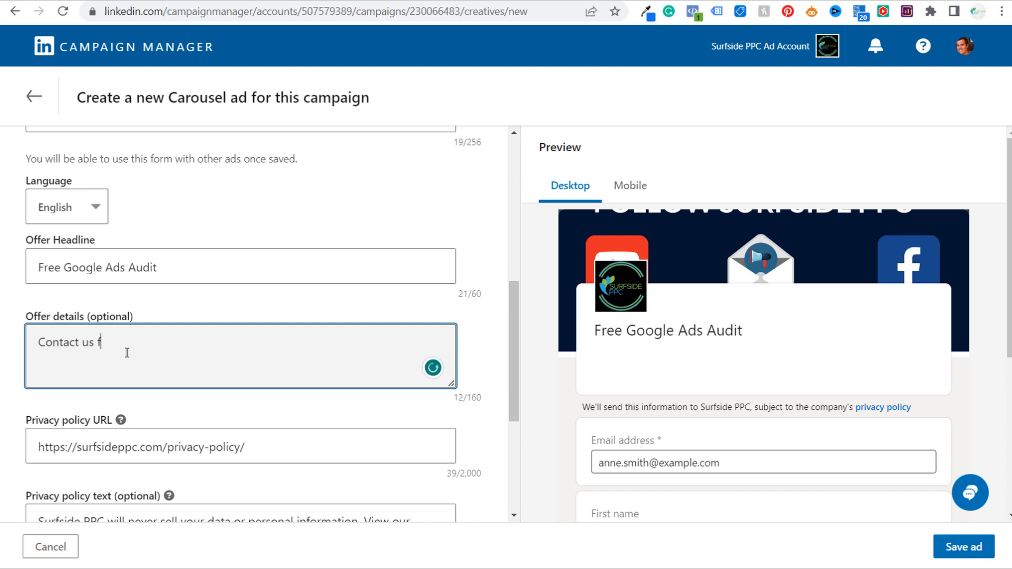
text(or a free Google Ad)
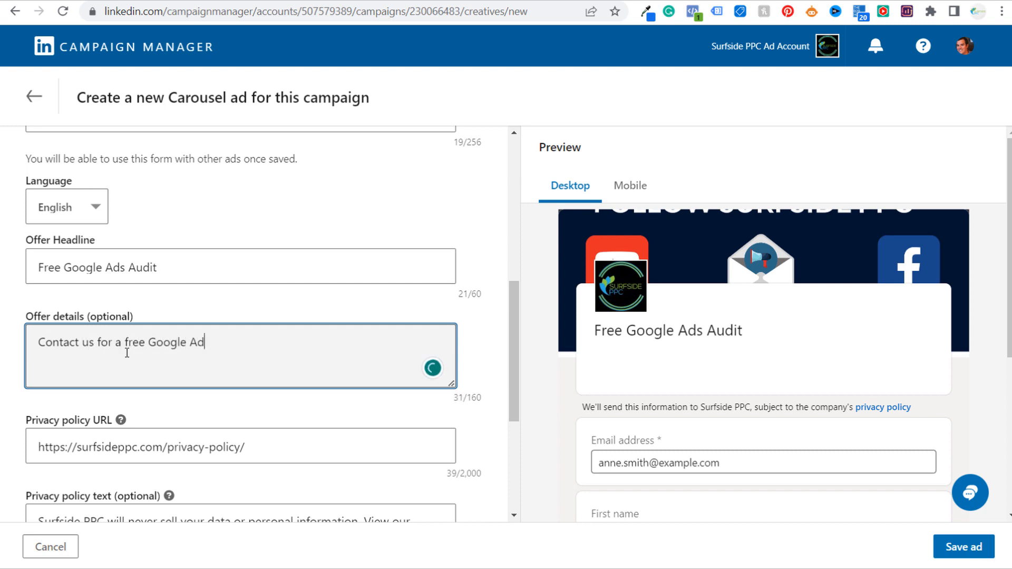
text(s Audit!)
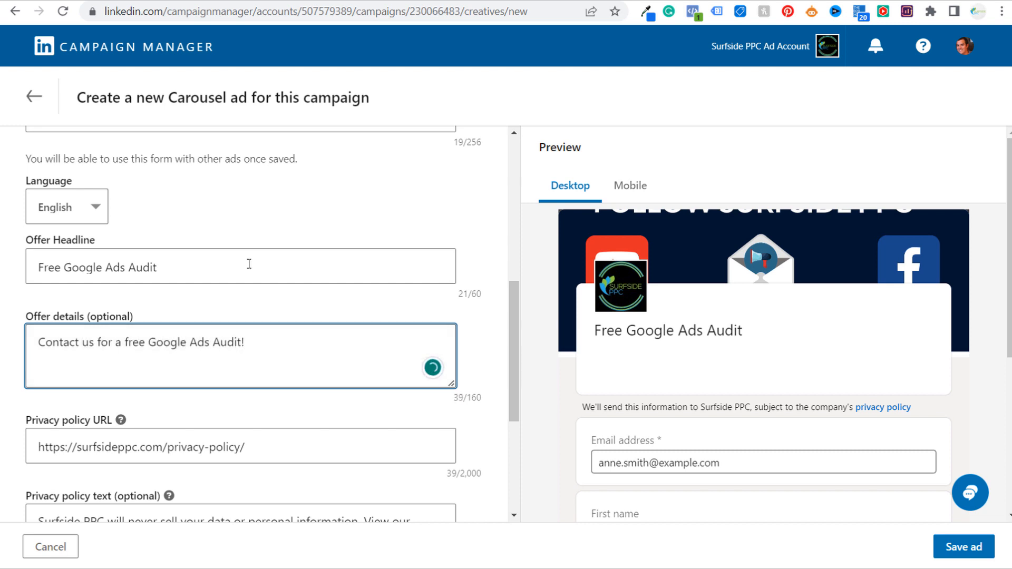
click(284, 160)
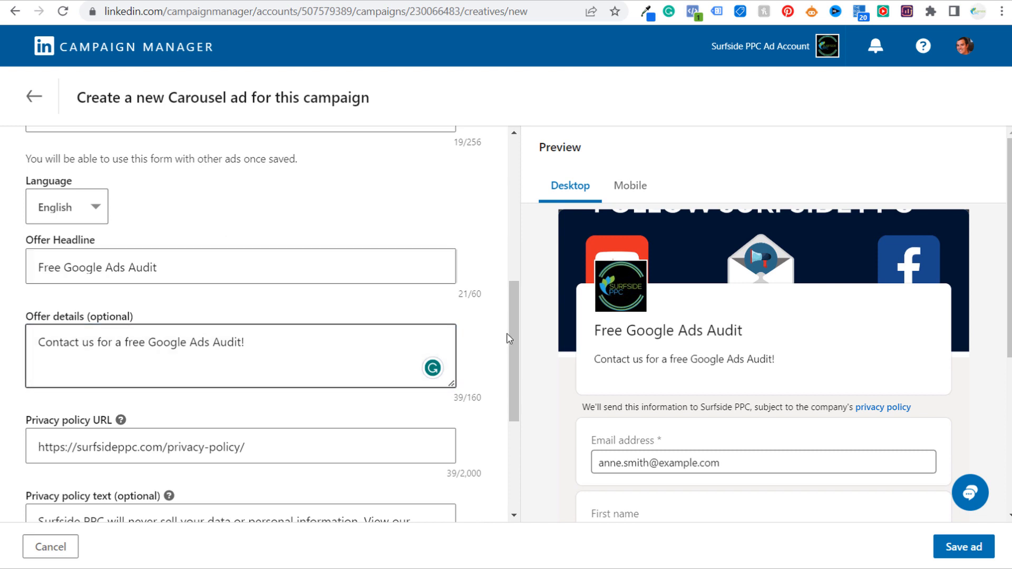
drag(594, 330, 759, 338)
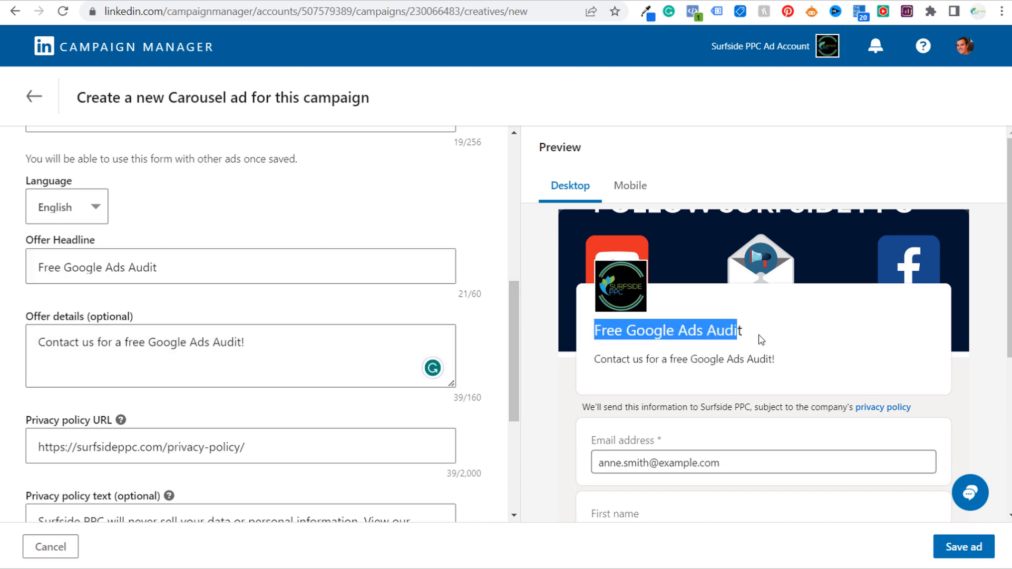
drag(594, 360, 815, 358)
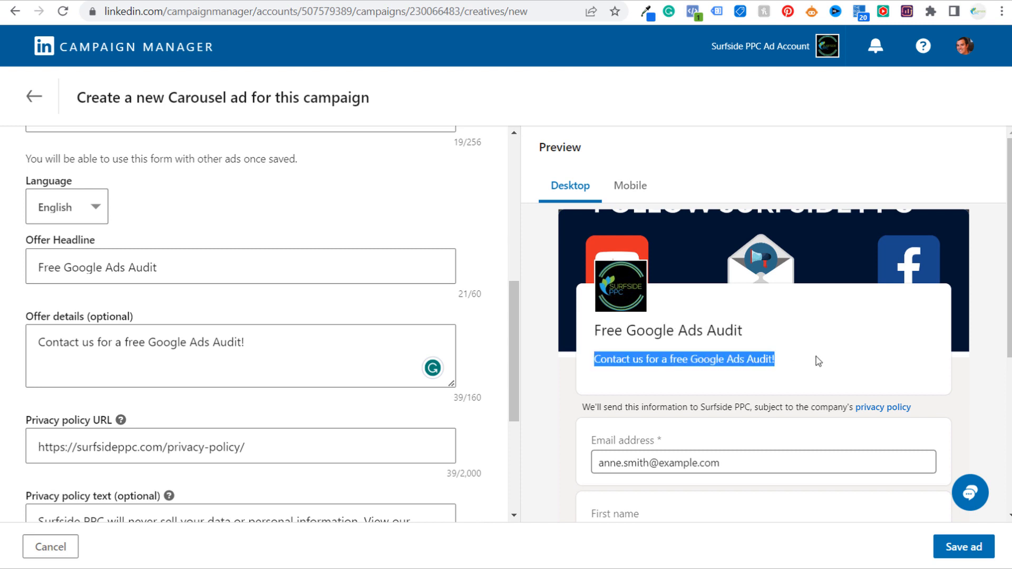
click(815, 359)
scroll(815, 359, down, 3)
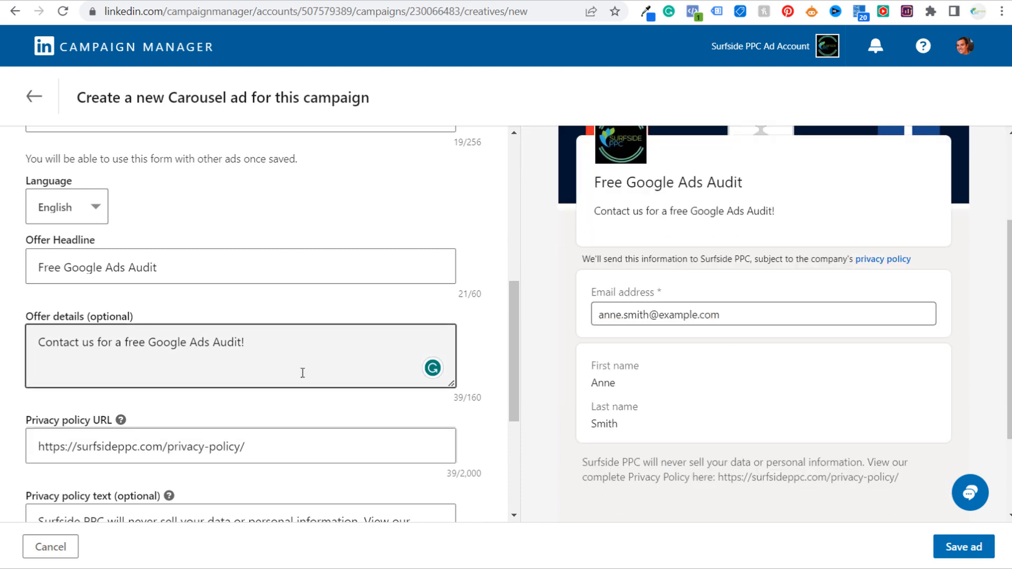
Expand the lead details and custom questions section and compare its selected profile fields with the form preview
scroll(298, 364, down, 5)
click(395, 404)
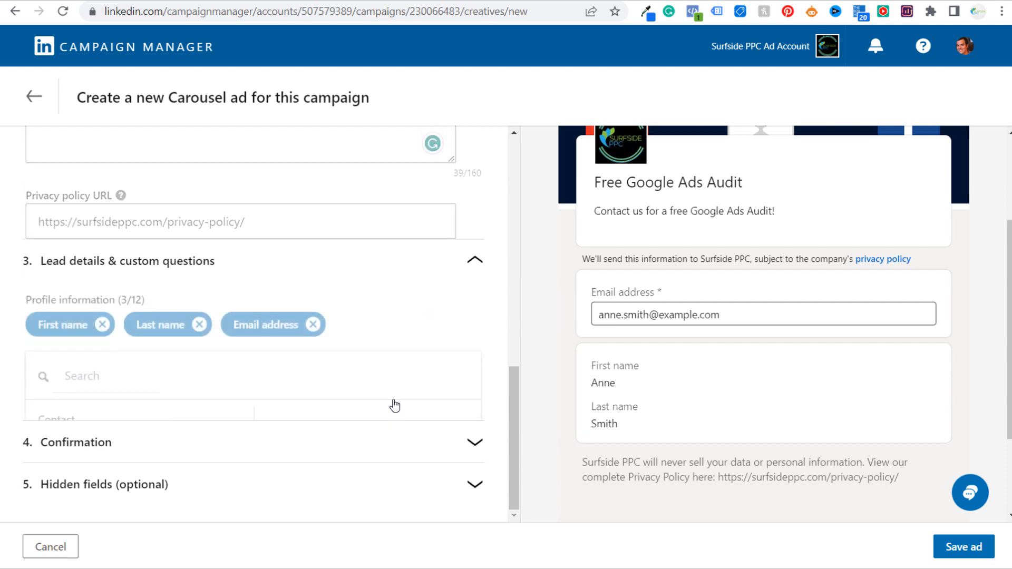
scroll(406, 374, down, 5)
scroll(410, 343, up, 4)
scroll(411, 332, up, 1)
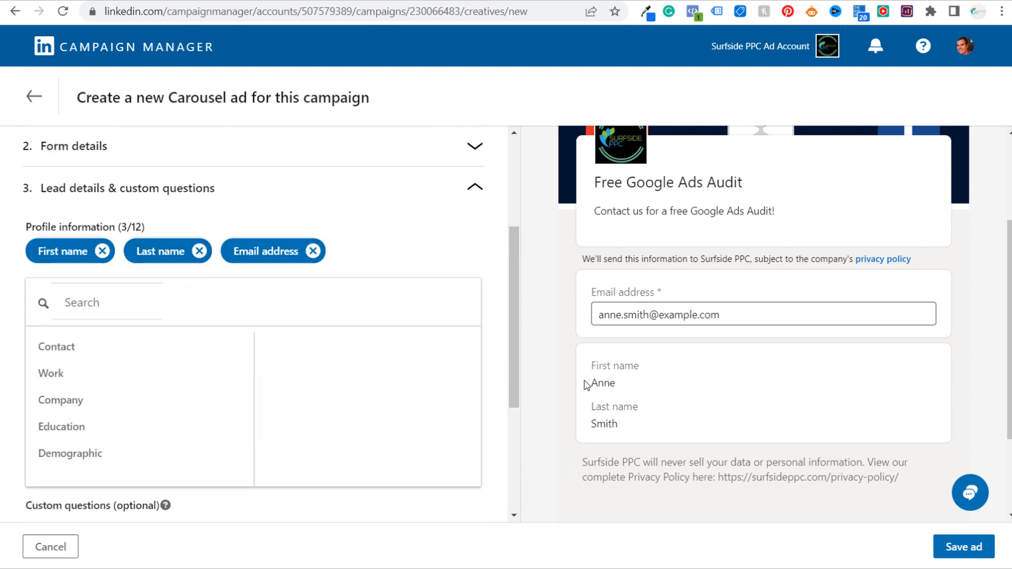
drag(588, 367, 674, 431)
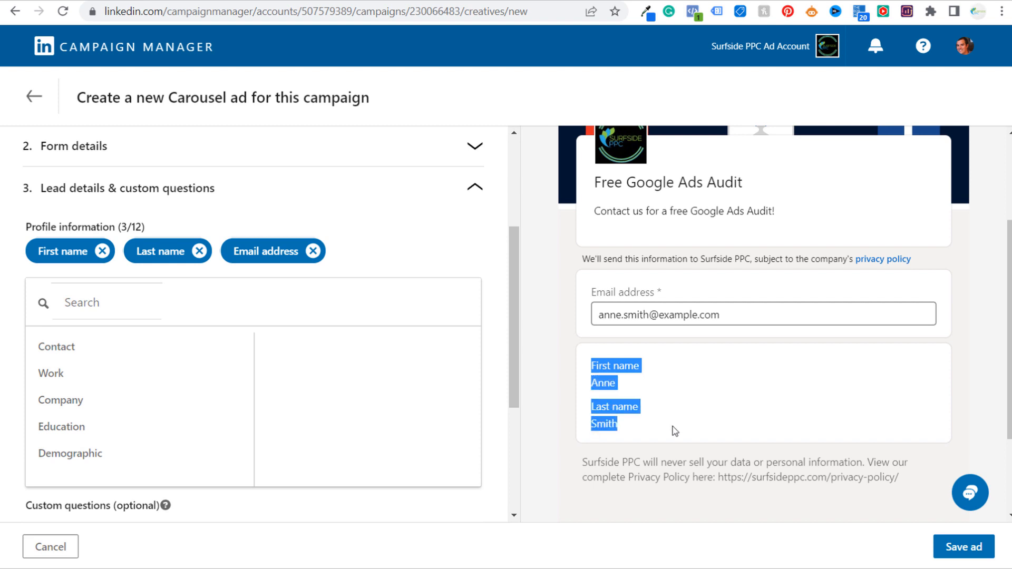
drag(589, 299, 671, 301)
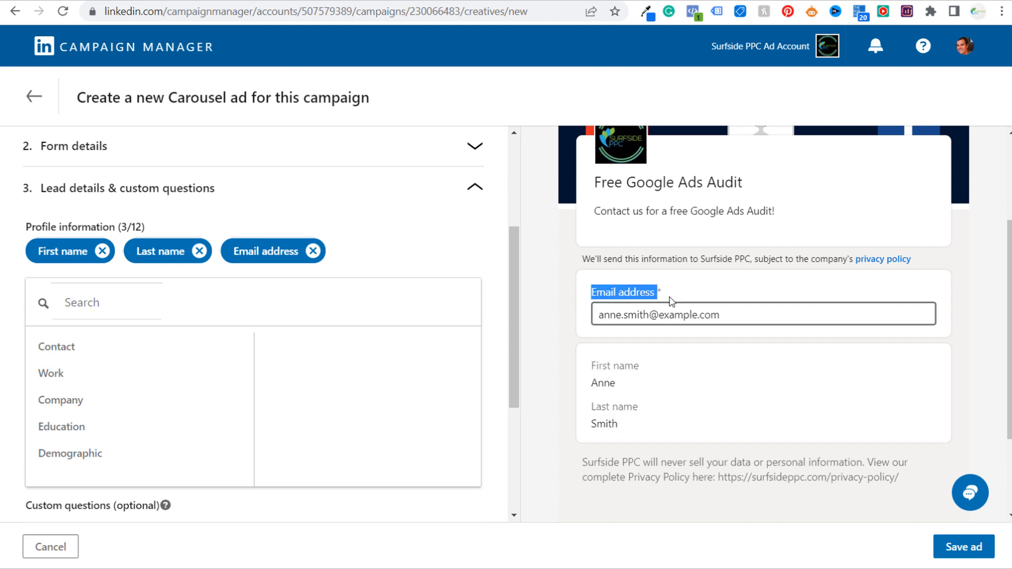
click(706, 292)
Examine the profile fields available in the Contact, Work, Company, Education and Demographic categories
click(108, 355)
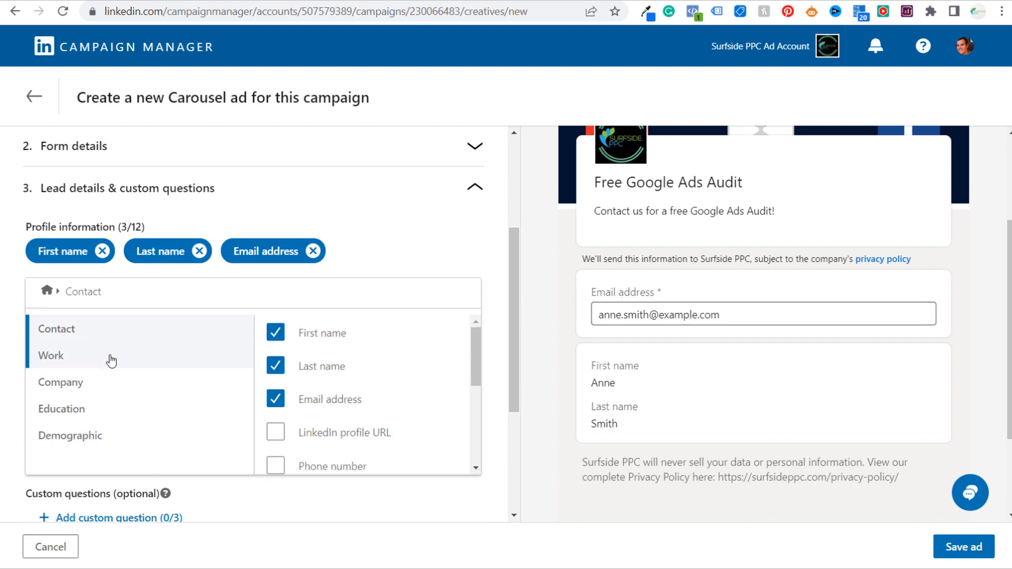
scroll(319, 414, down, 2)
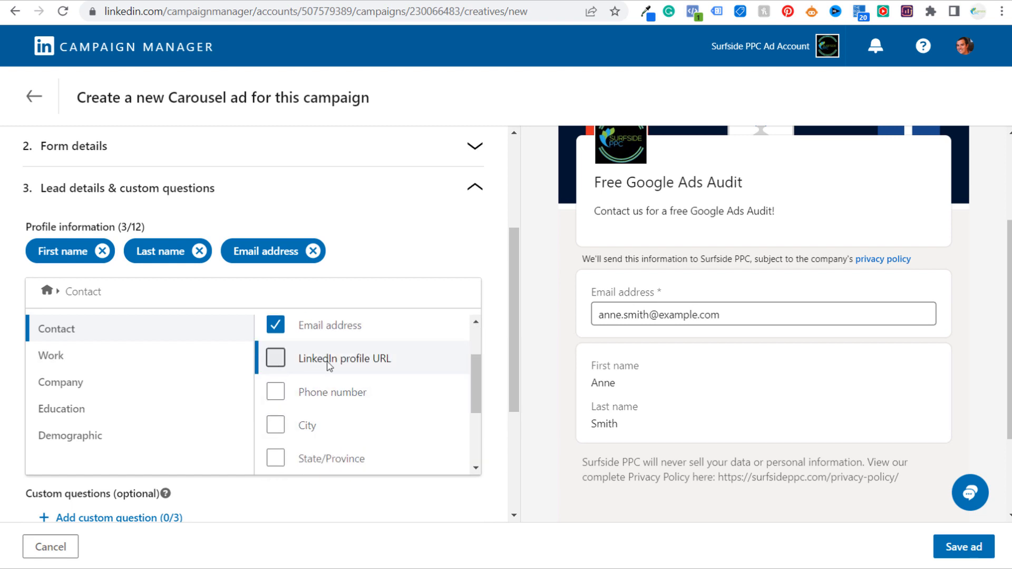
scroll(275, 413, down, 2)
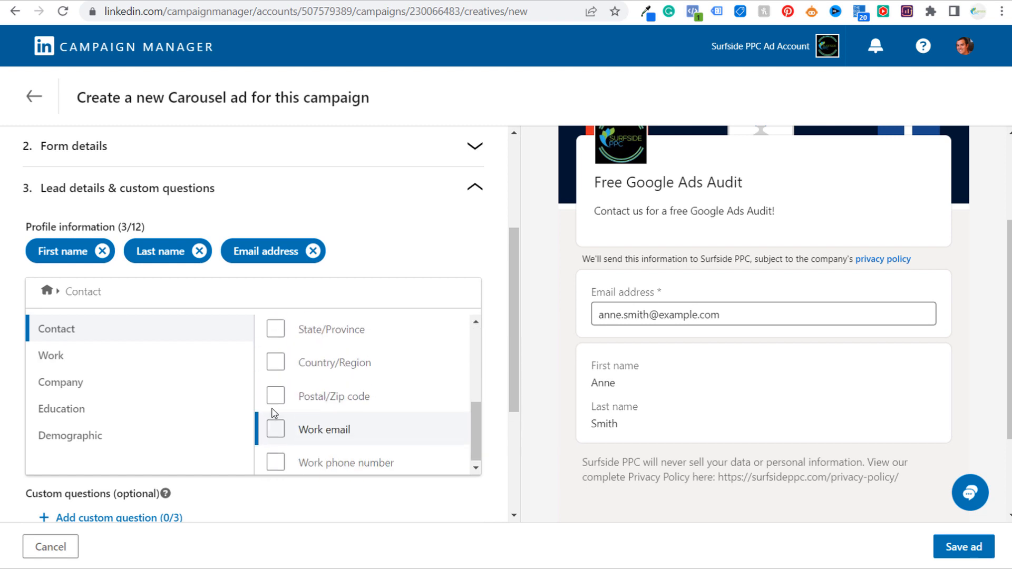
scroll(277, 348, down, 1)
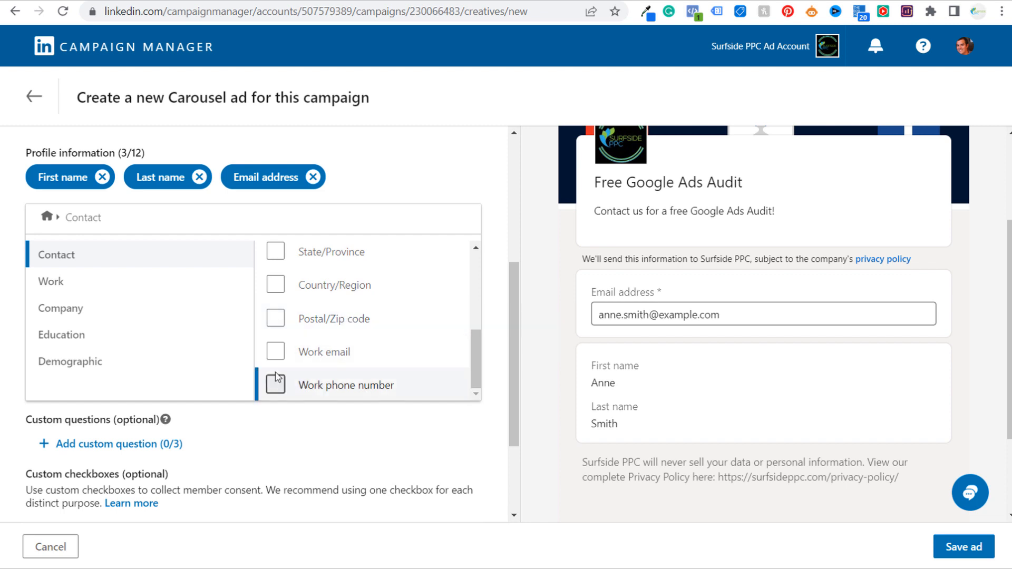
click(119, 290)
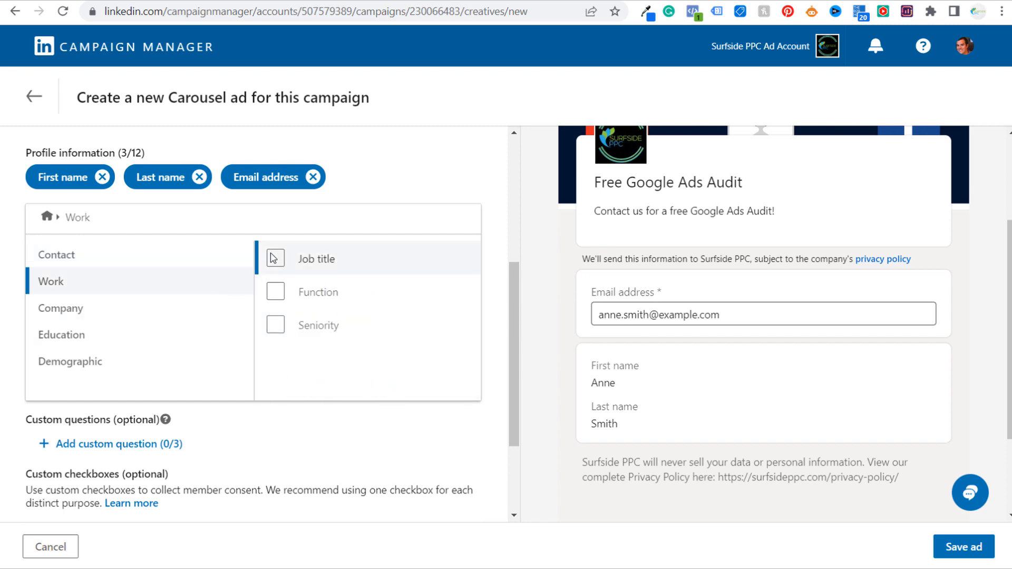
click(74, 314)
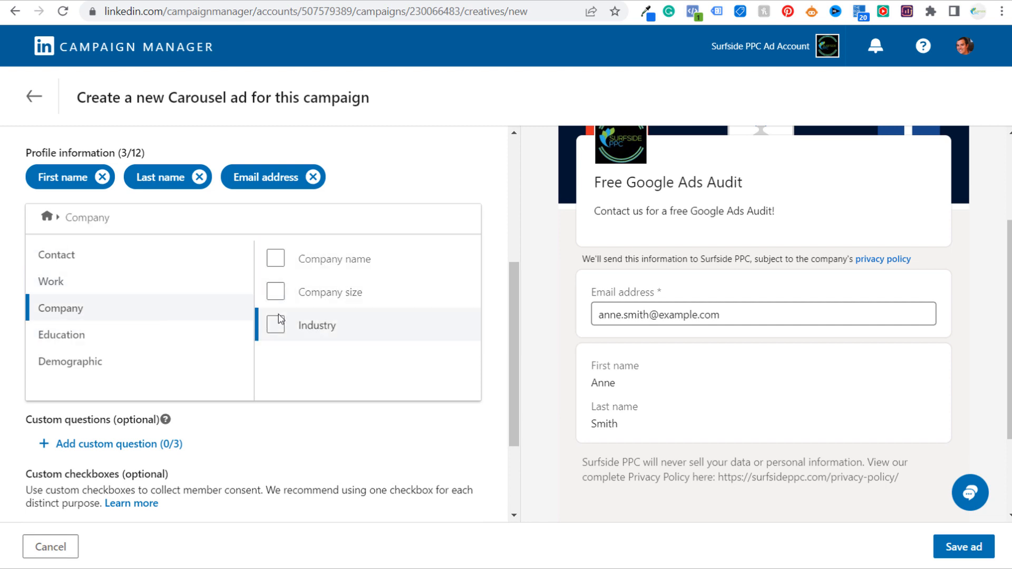
click(146, 343)
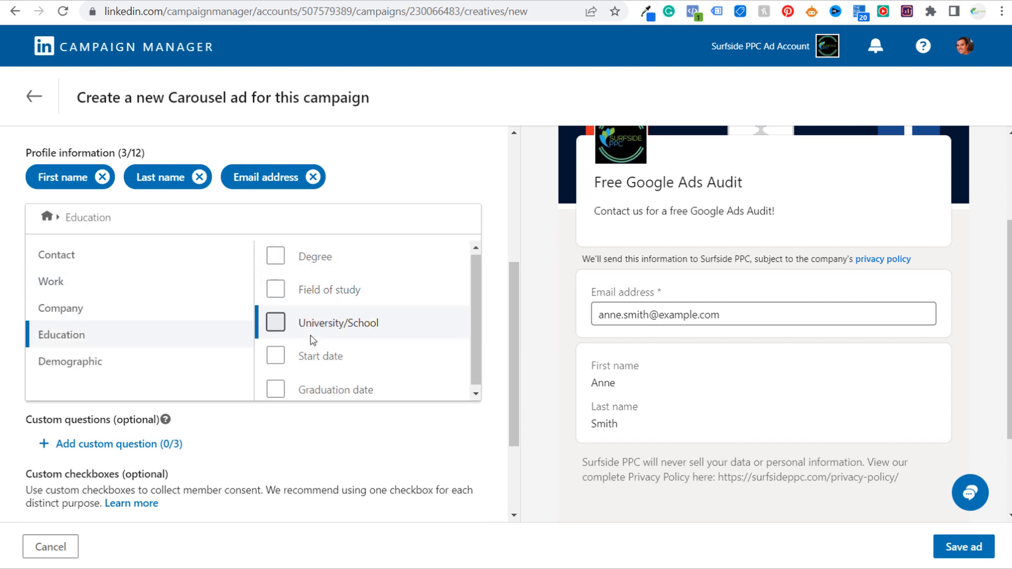
click(84, 368)
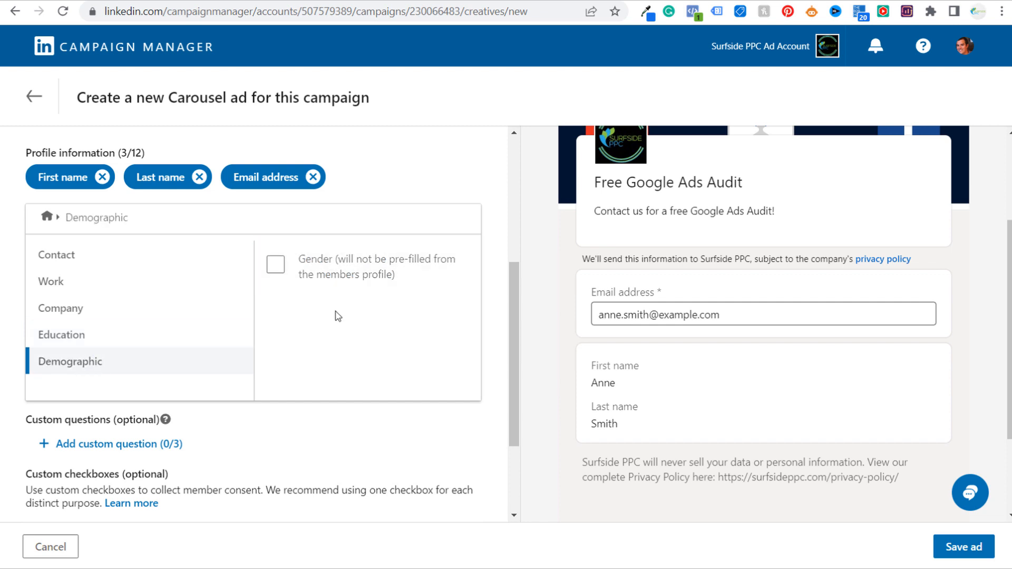
Add Company name and Industry from the Company category to the form's profile information
click(139, 316)
click(276, 260)
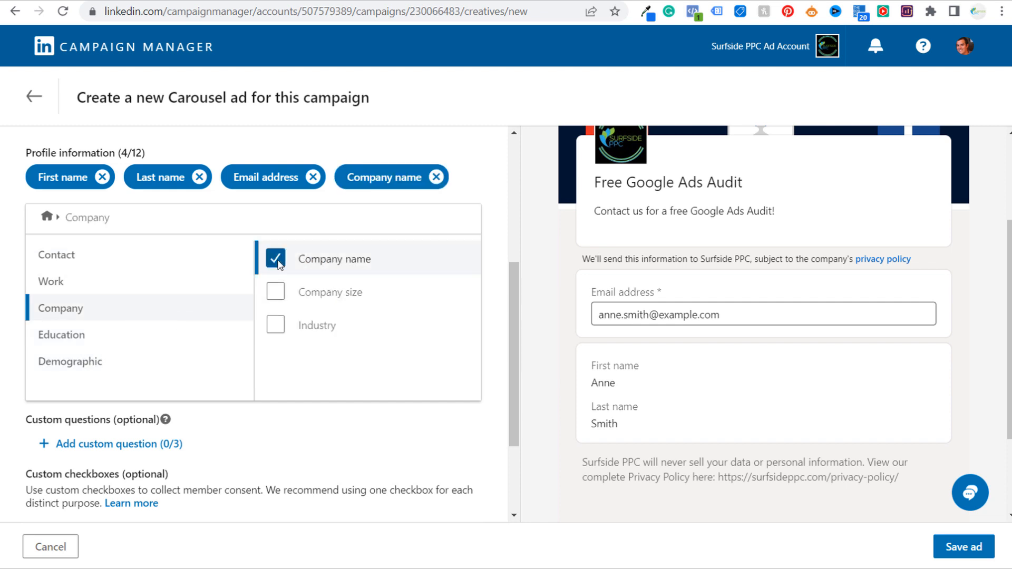
click(277, 324)
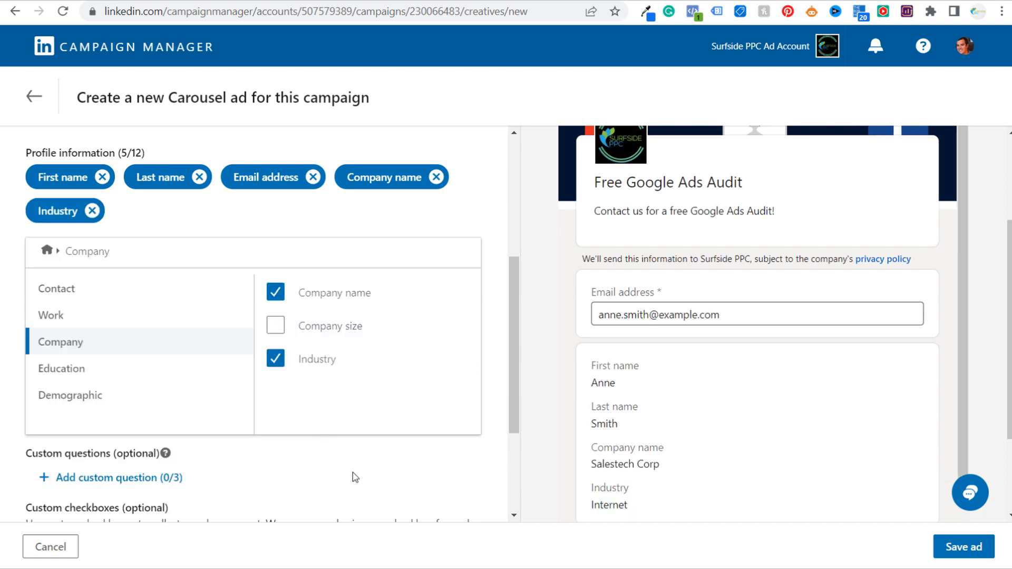
Add Phone number and LinkedIn profile URL from the Contact category to the form's profile information
click(113, 323)
click(121, 297)
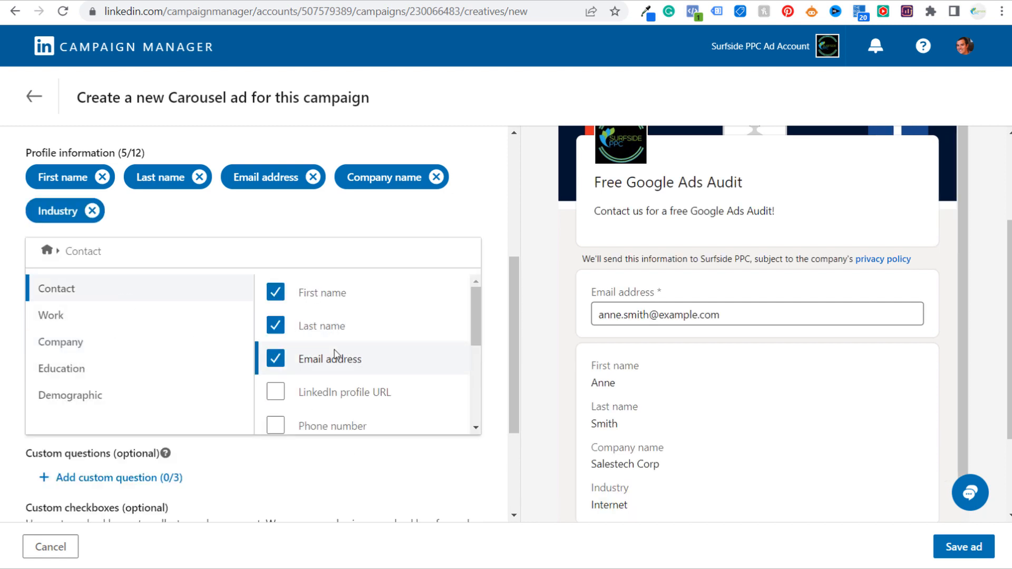
scroll(334, 357, down, 1)
click(274, 353)
click(275, 317)
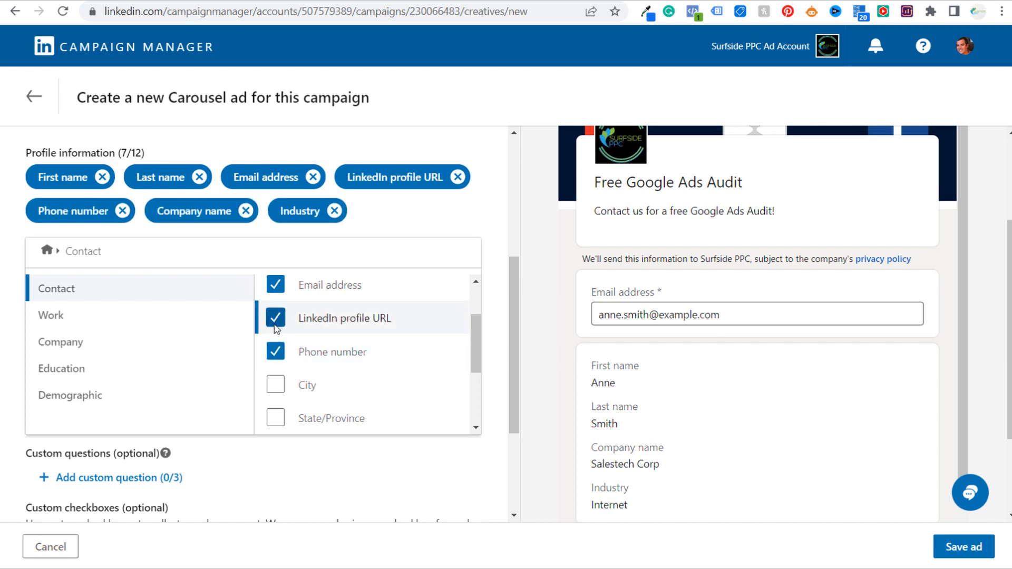
Add a multiple-choice custom question to the lead form with the text "Multiple Choice Question?"
scroll(703, 396, down, 1)
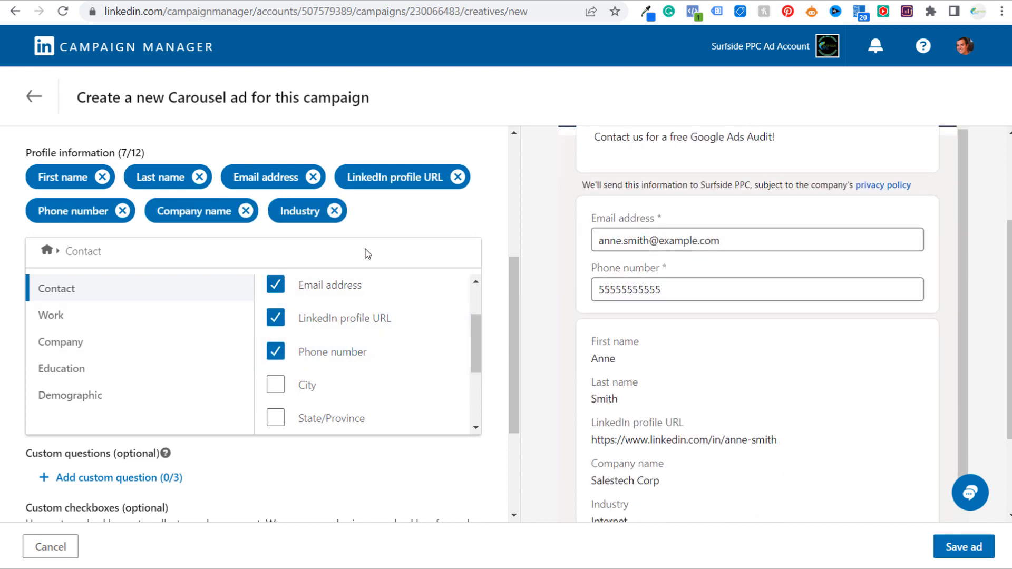
scroll(429, 198, up, 1)
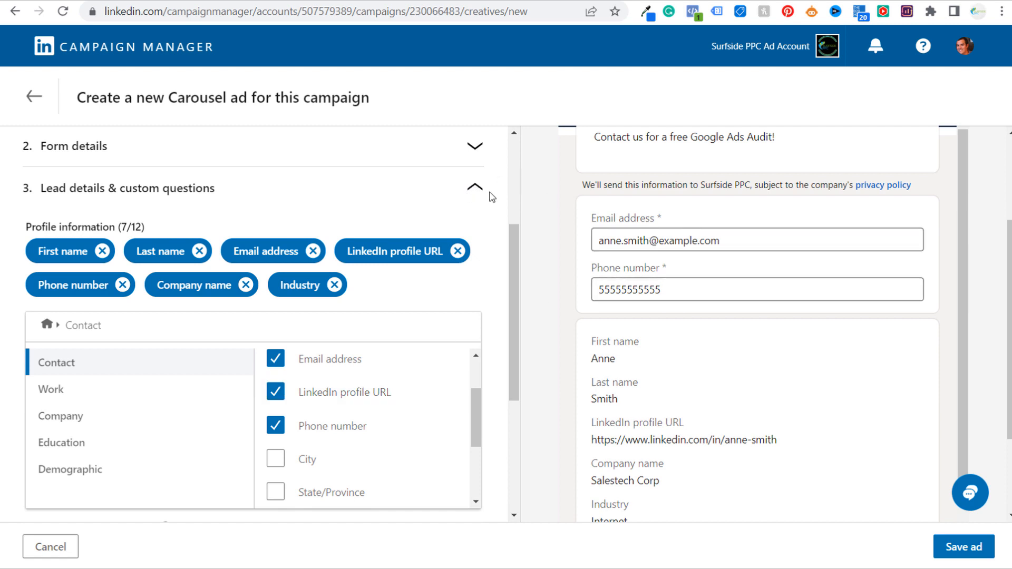
drag(516, 266, 515, 386)
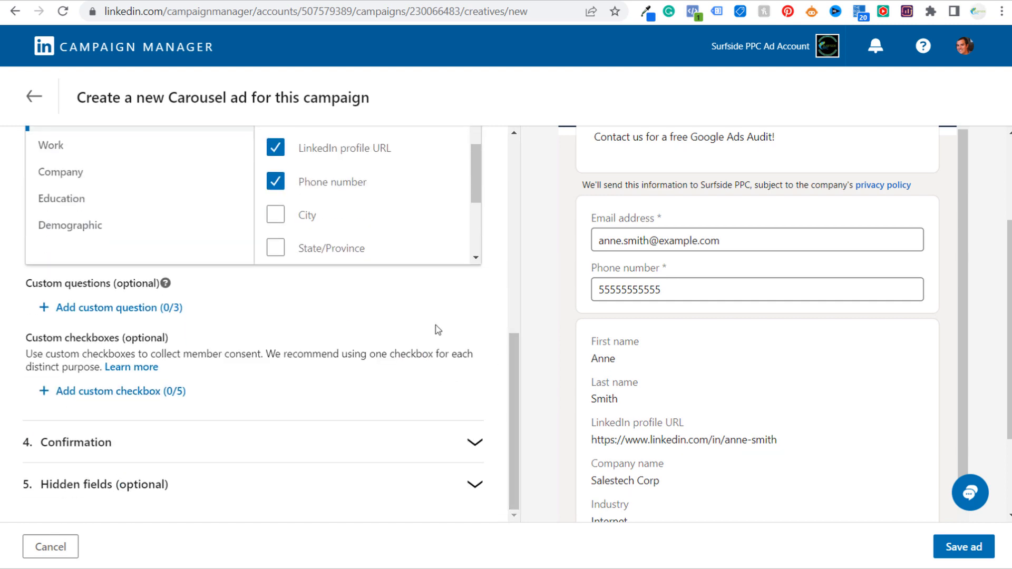
click(97, 310)
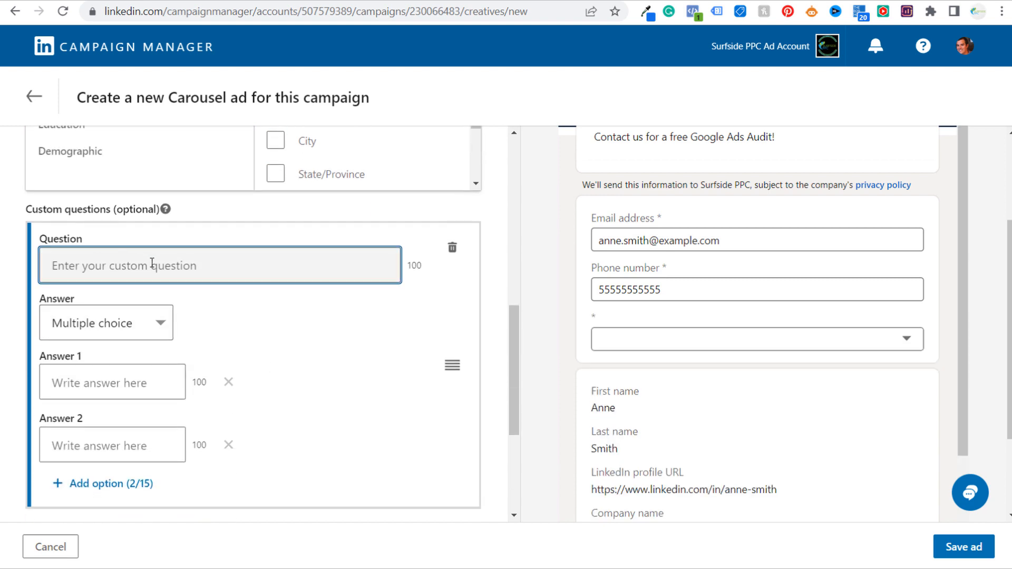
text(Mu)
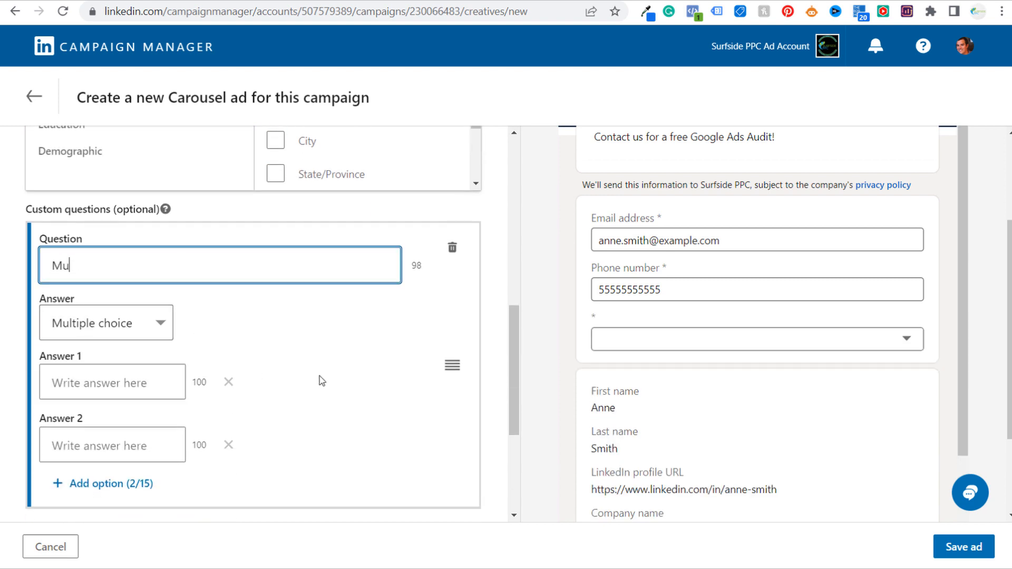
text(ltiple Choice Q)
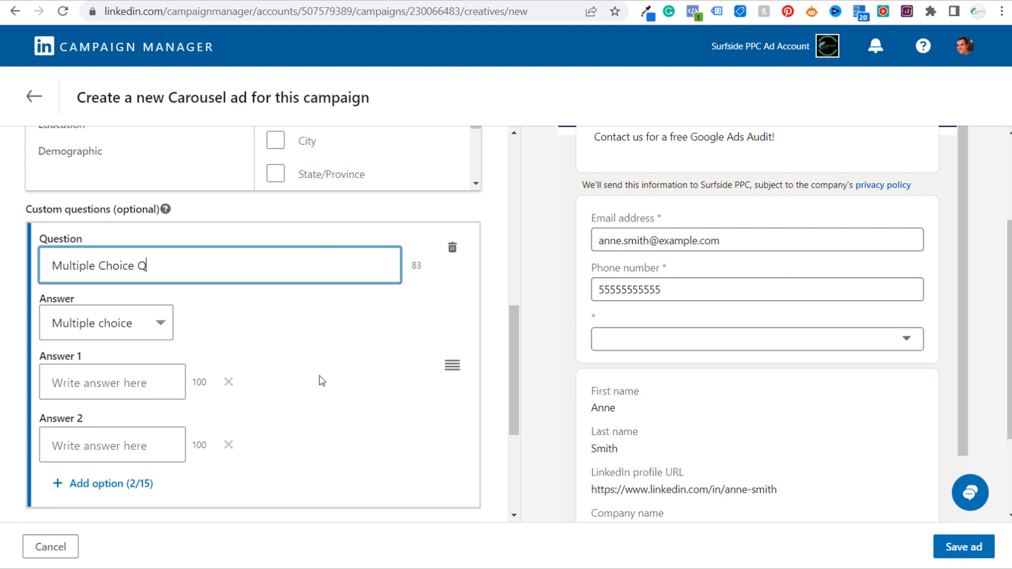
text(uestion?)
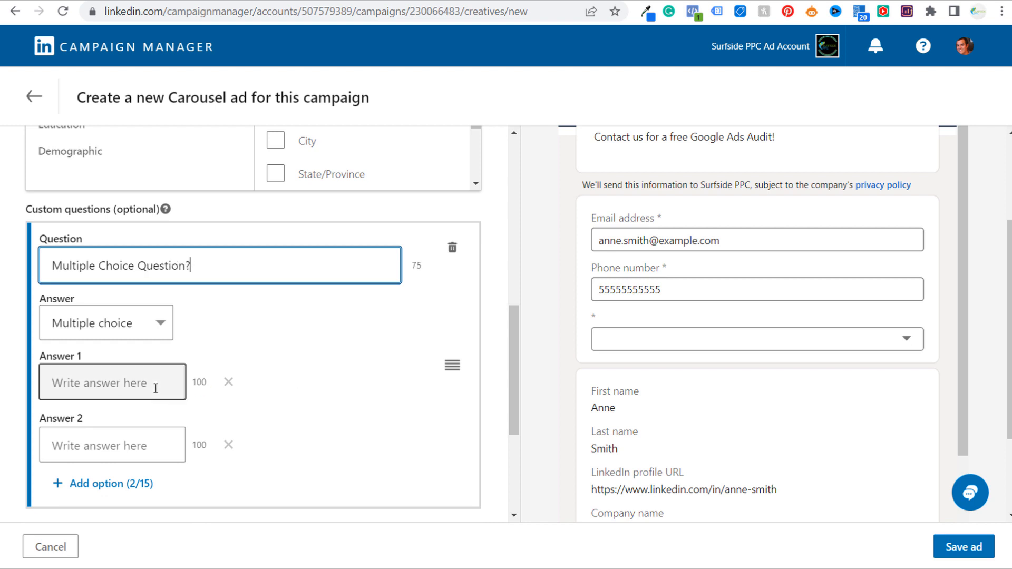
Enter "Answer 1" and "Answer 2" as the custom question's choices and check them in the form preview
click(136, 383)
text(Answer 1)
key(Tab)
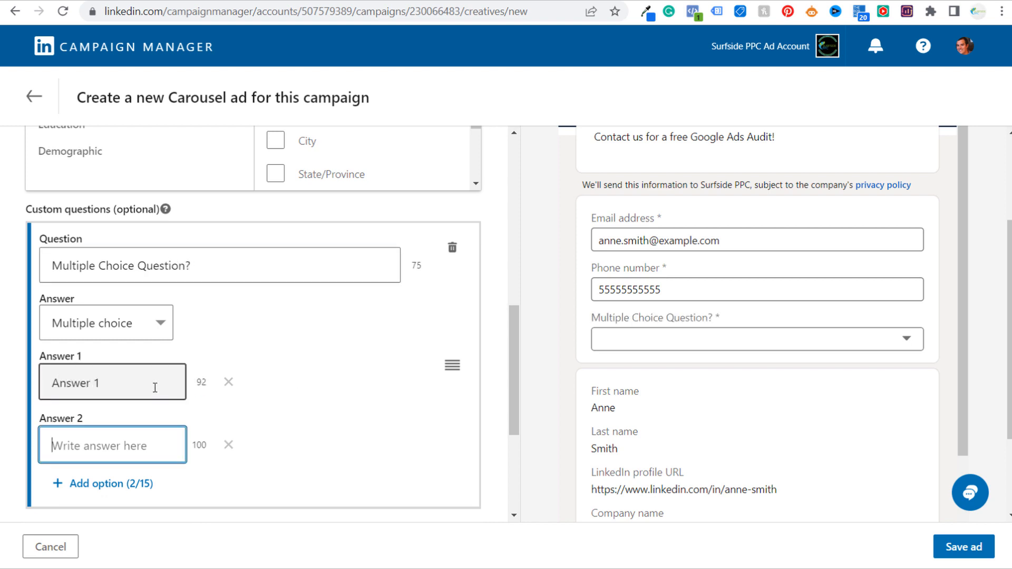
key(Tab)
scroll(250, 441, down, 1)
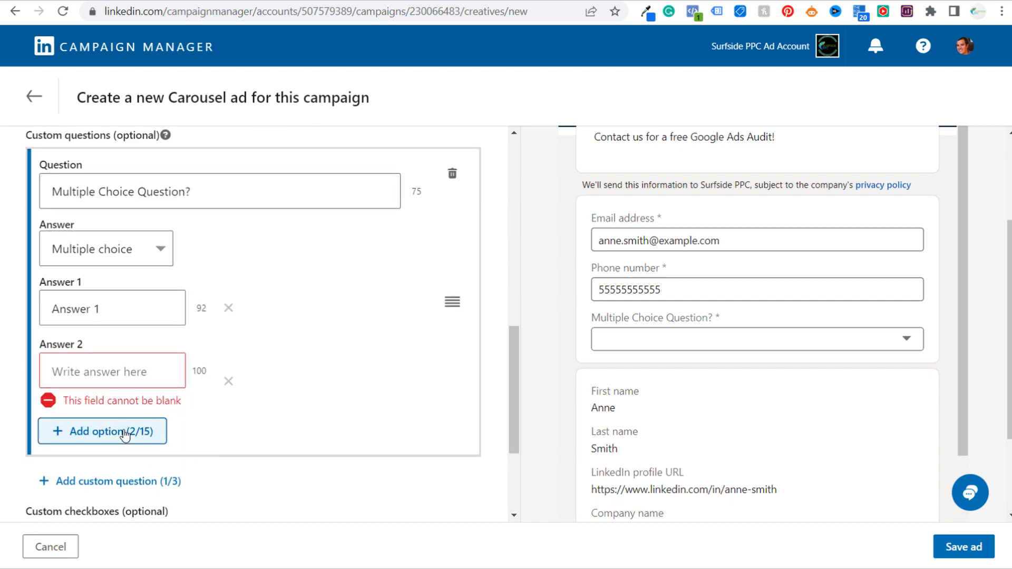
click(124, 369)
text(Answer)
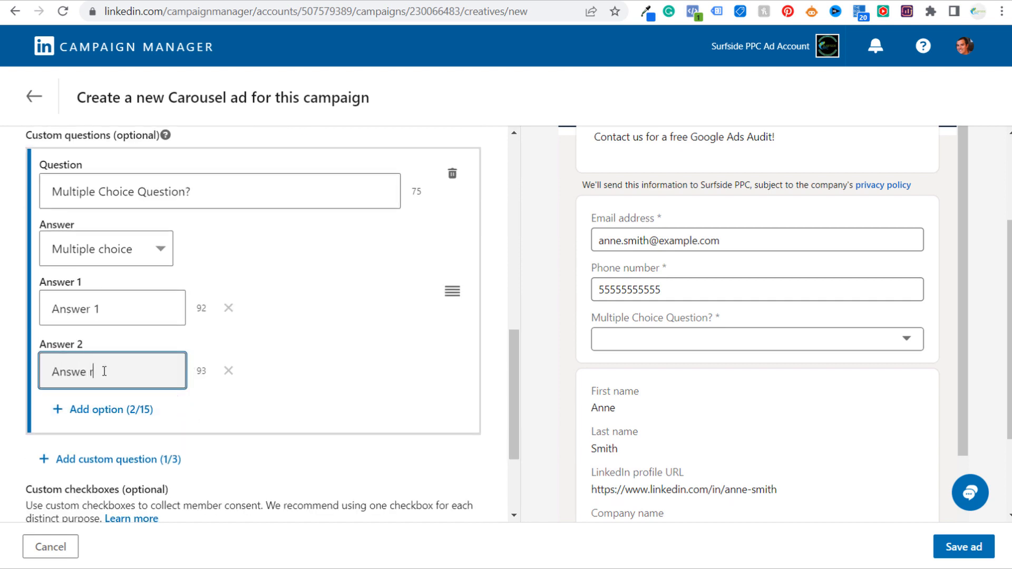
text( 2)
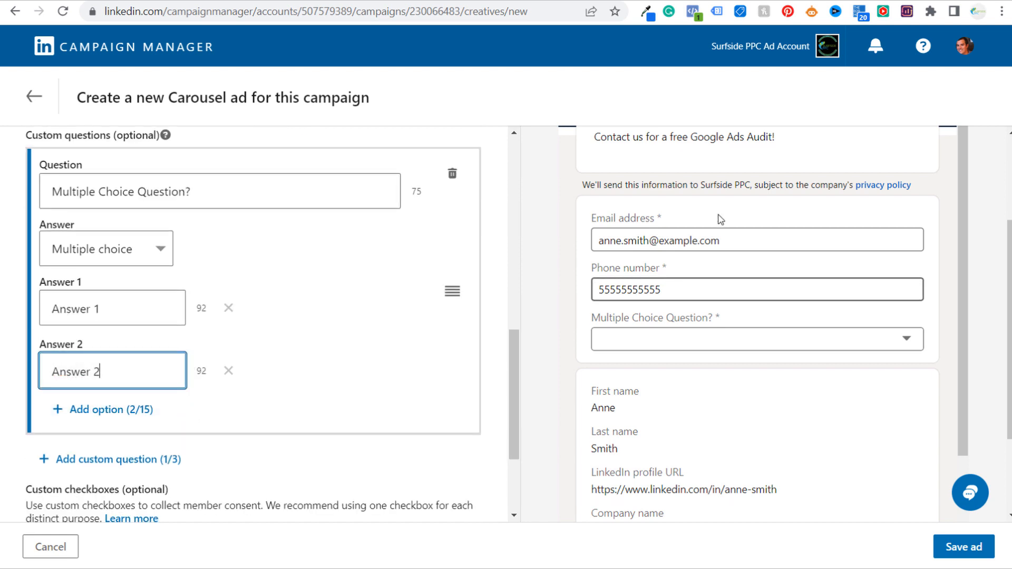
click(880, 340)
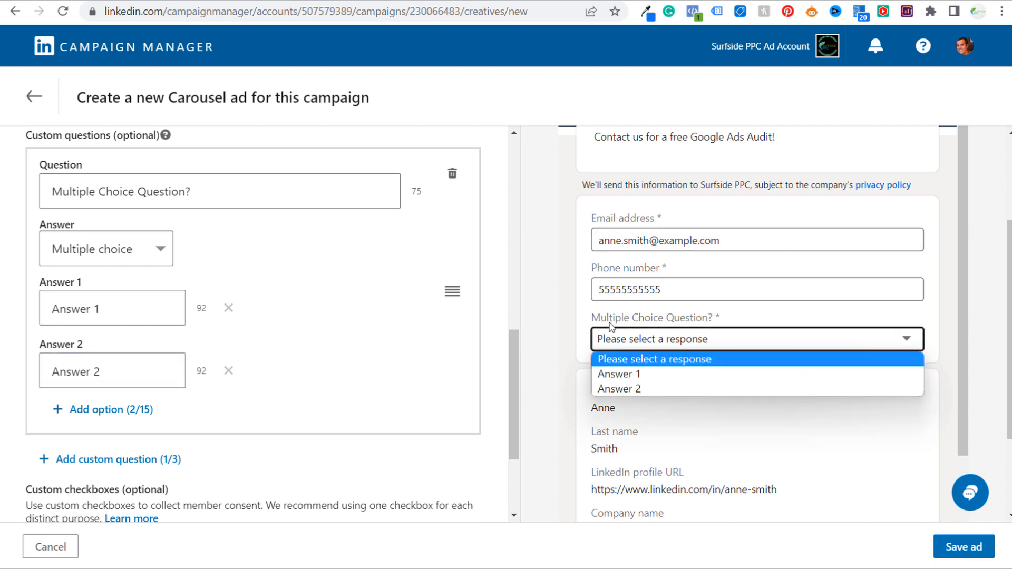
click(548, 306)
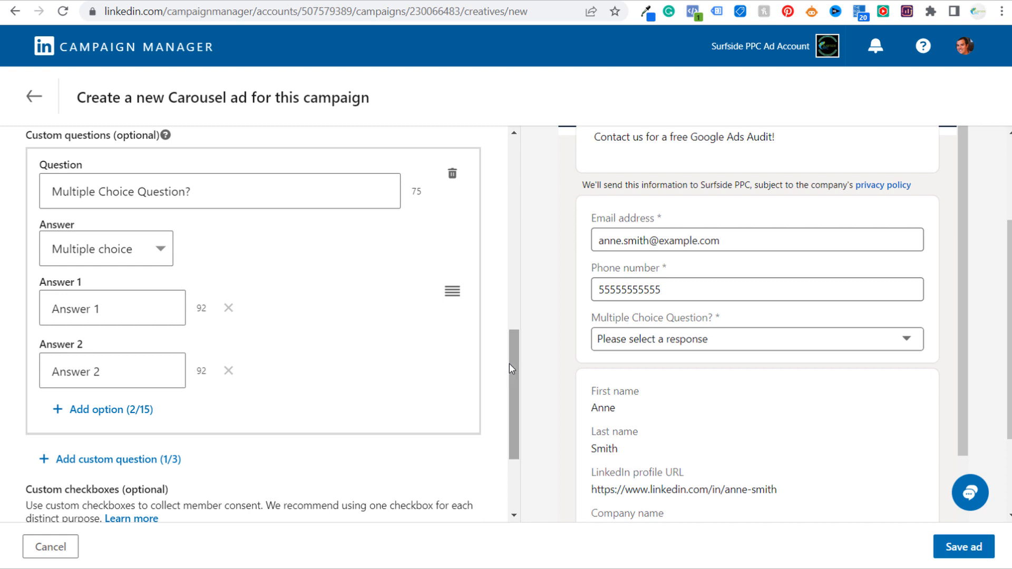
Enter the confirmation message "Thank you, we will reach out shortly to complete your audit!"
scroll(510, 364, down, 3)
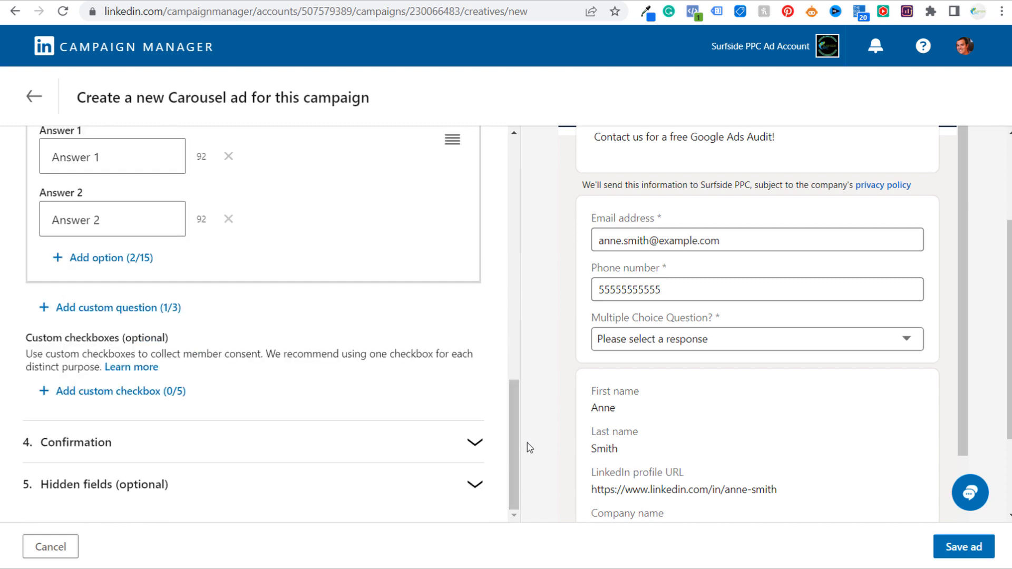
click(474, 442)
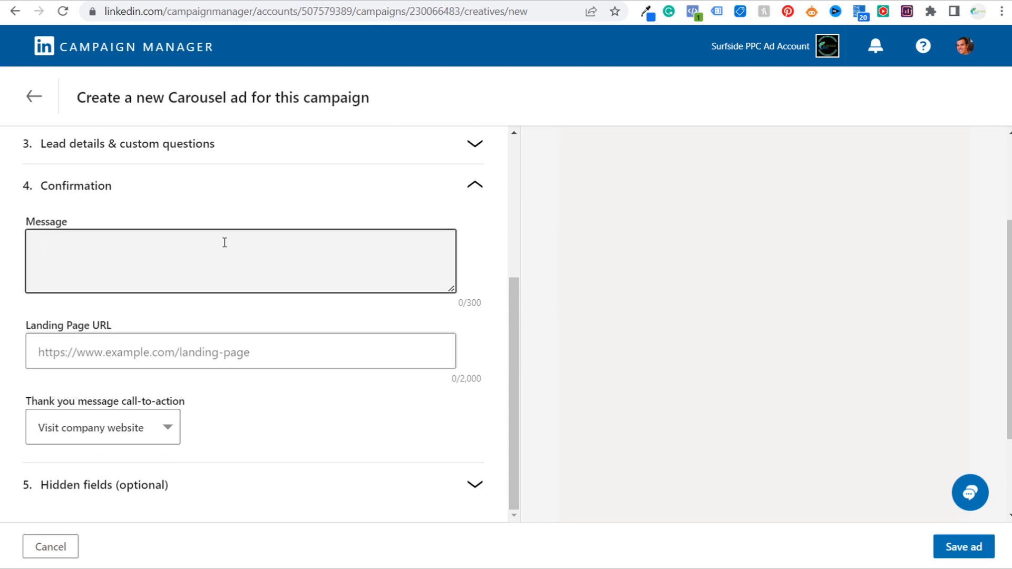
click(271, 241)
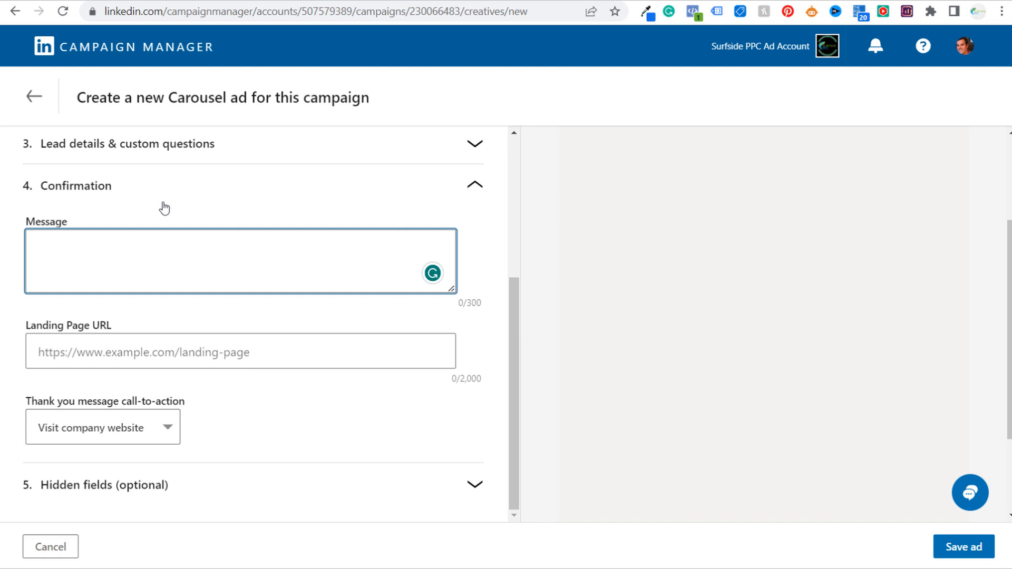
text(Thank you, we will re)
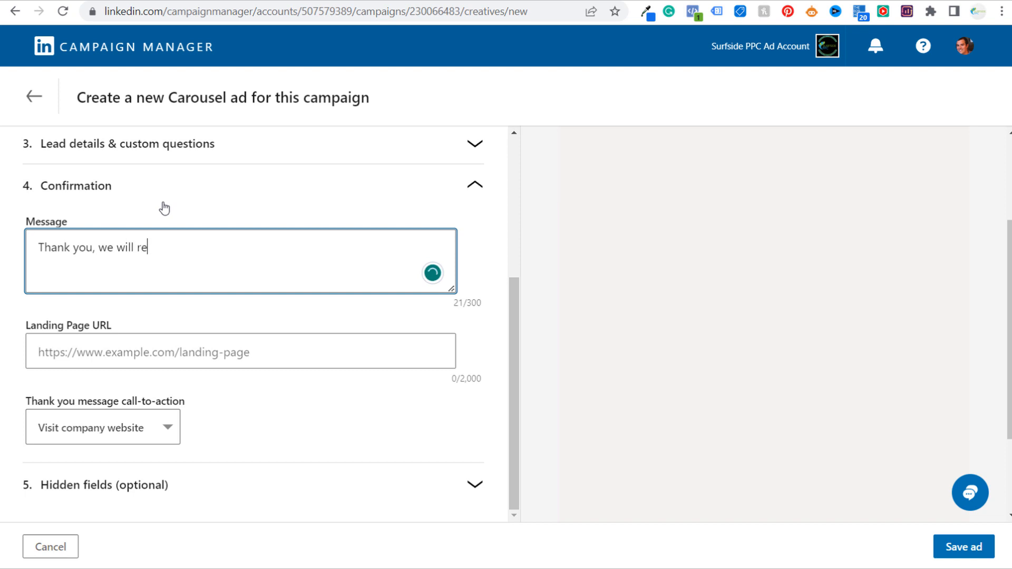
text(ach out shortly to)
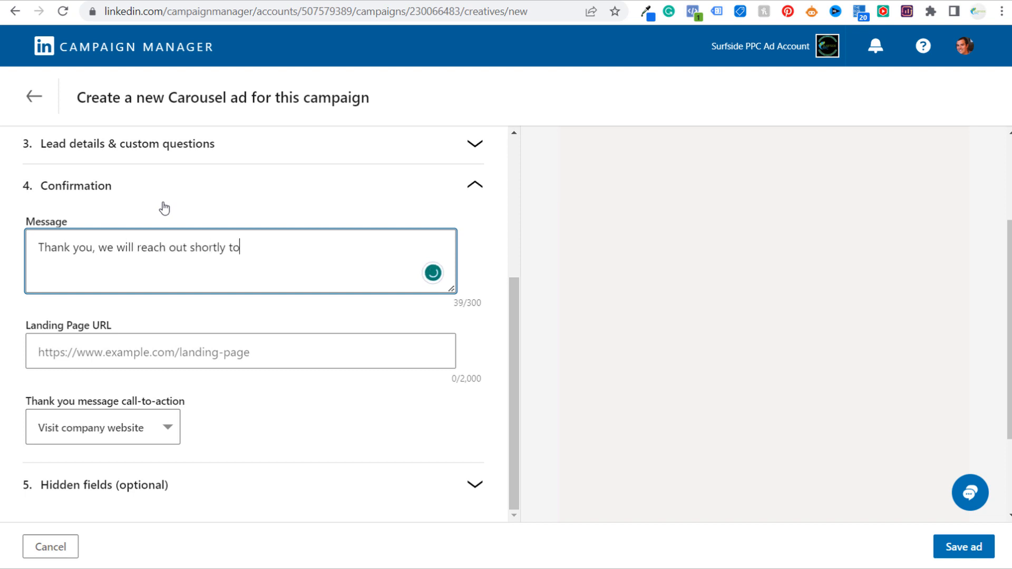
text( complete your audit!)
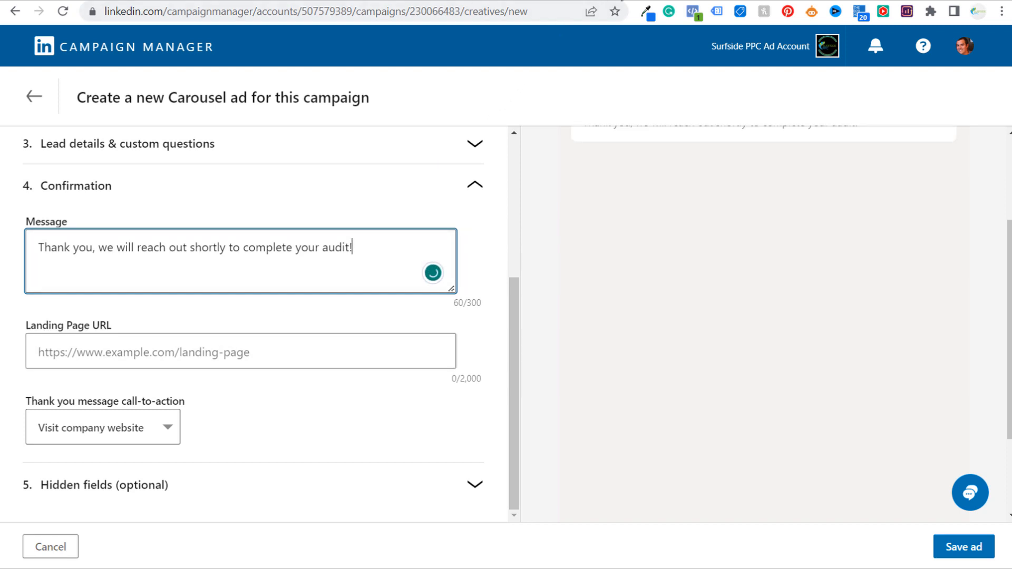
click(625, 0)
scroll(272, 226, up, 5)
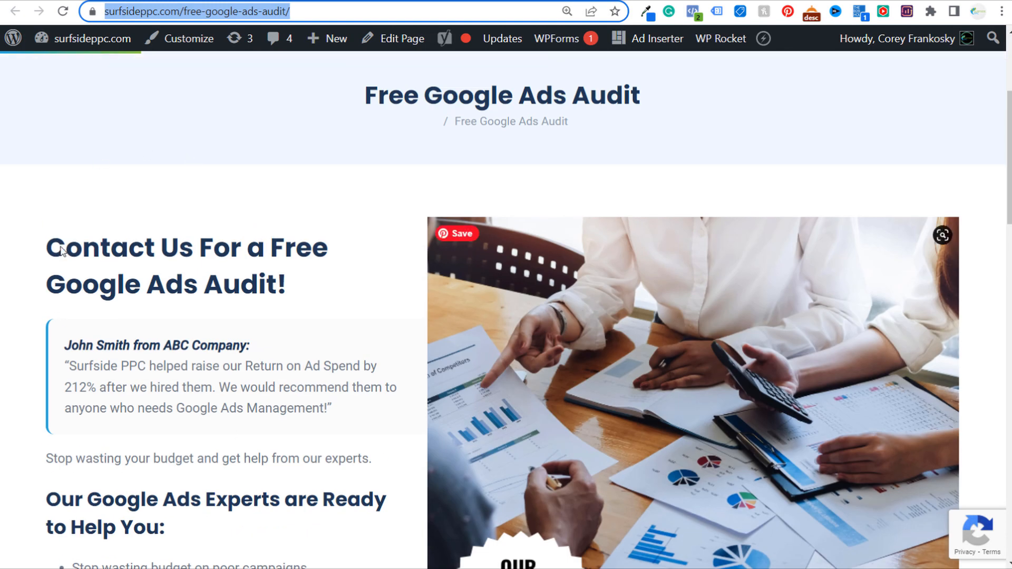
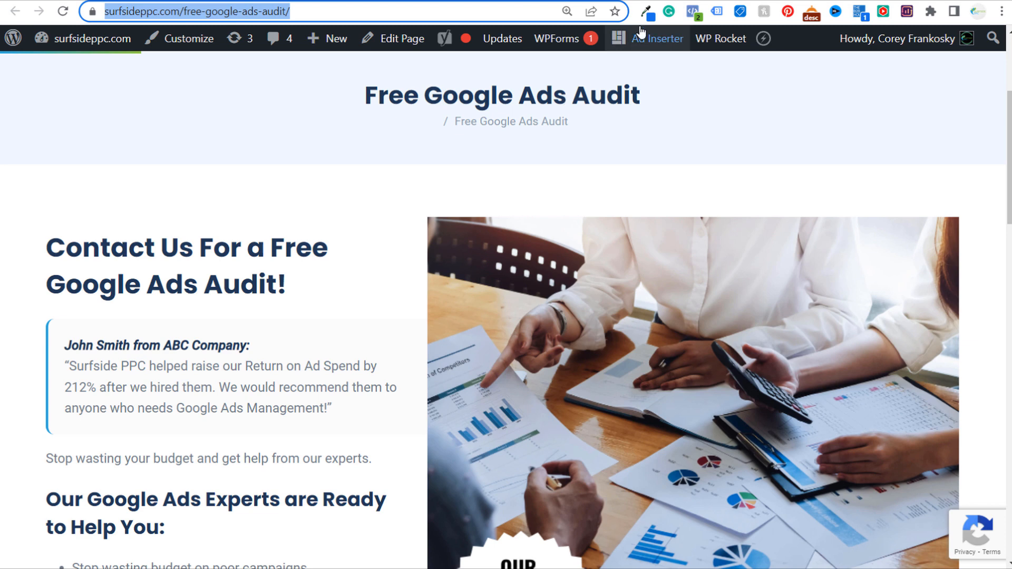
click(659, 1)
click(255, 352)
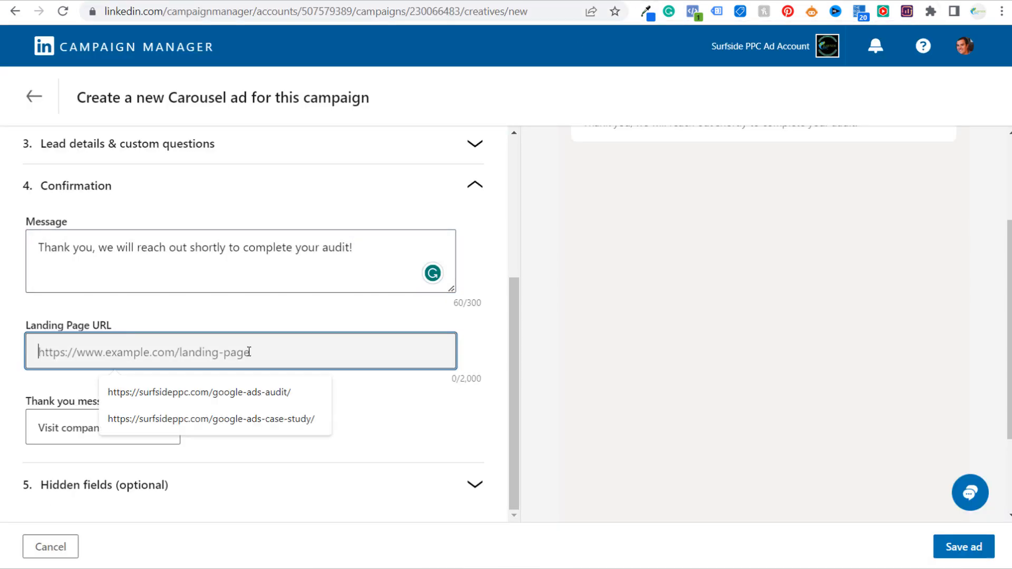
text(https://surfsideppc.com/free-google-ads-audit/)
key(Tab)
click(294, 406)
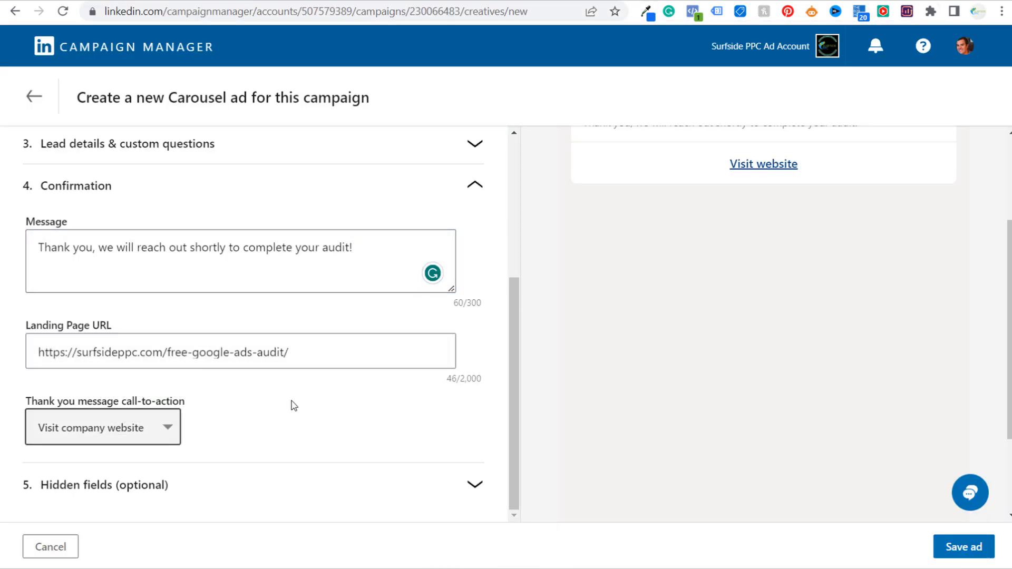
Set the thank-you message call-to-action to Learn more and review the confirmation preview
click(158, 424)
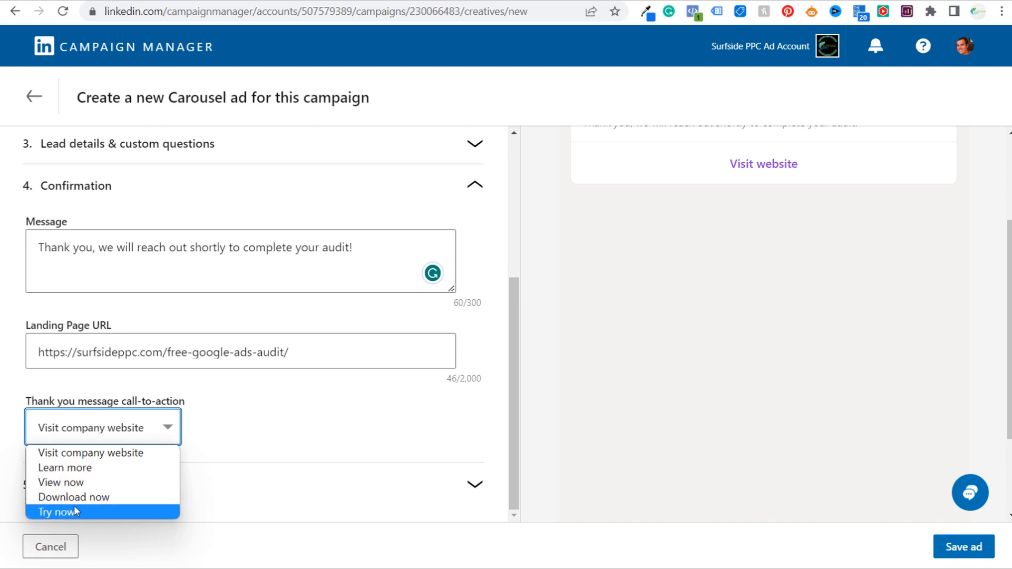
click(64, 467)
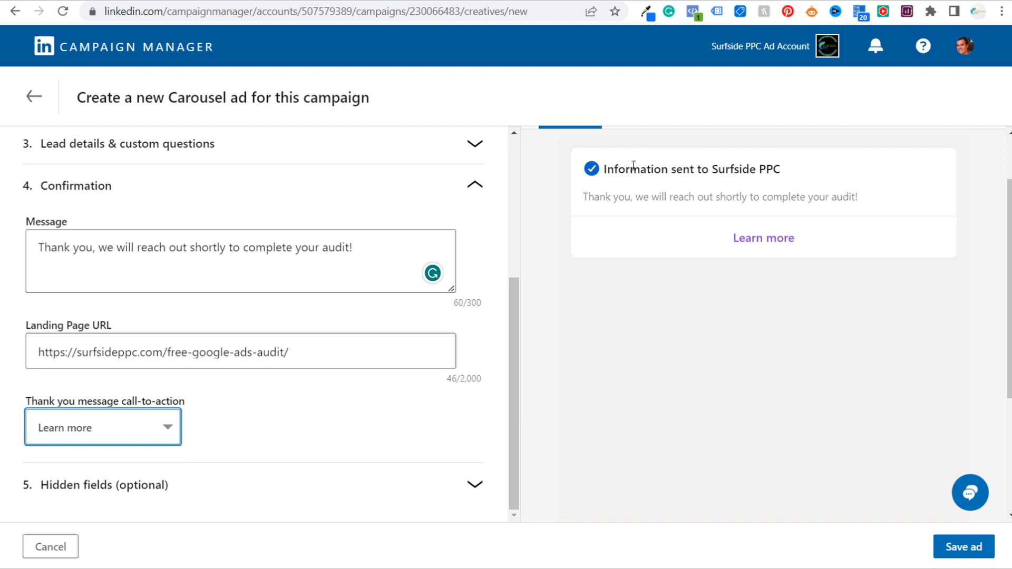
scroll(727, 170, up, 2)
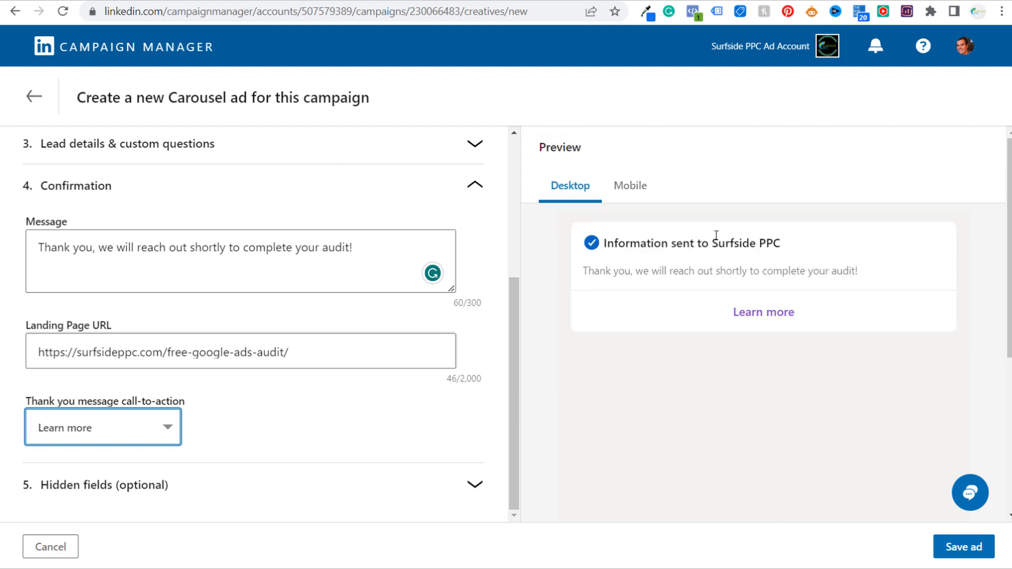
drag(604, 243, 790, 246)
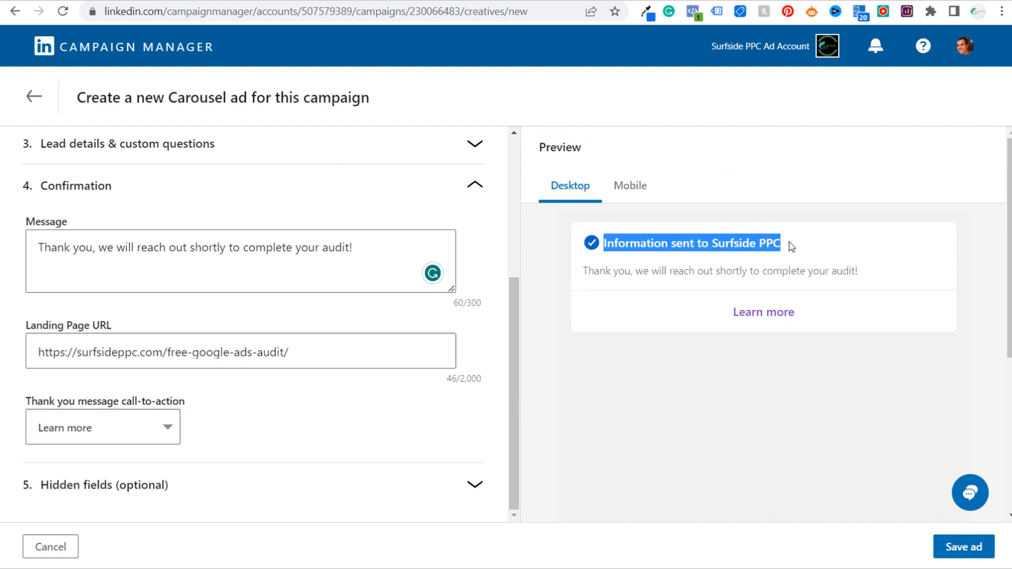
click(772, 239)
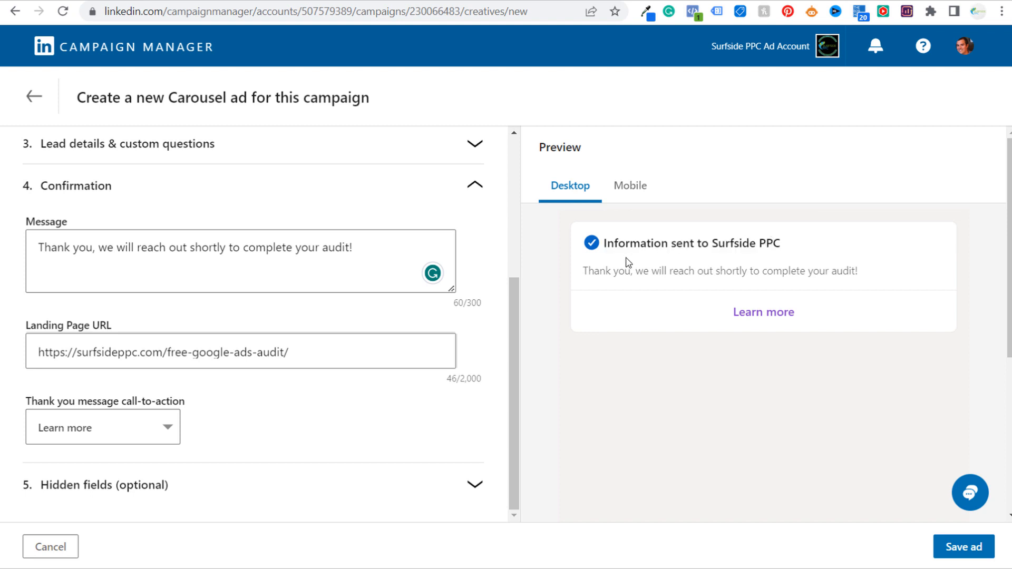
drag(593, 268, 838, 269)
click(841, 269)
Append "Learn more about our Google Ads audits below." to the confirmation message
click(400, 248)
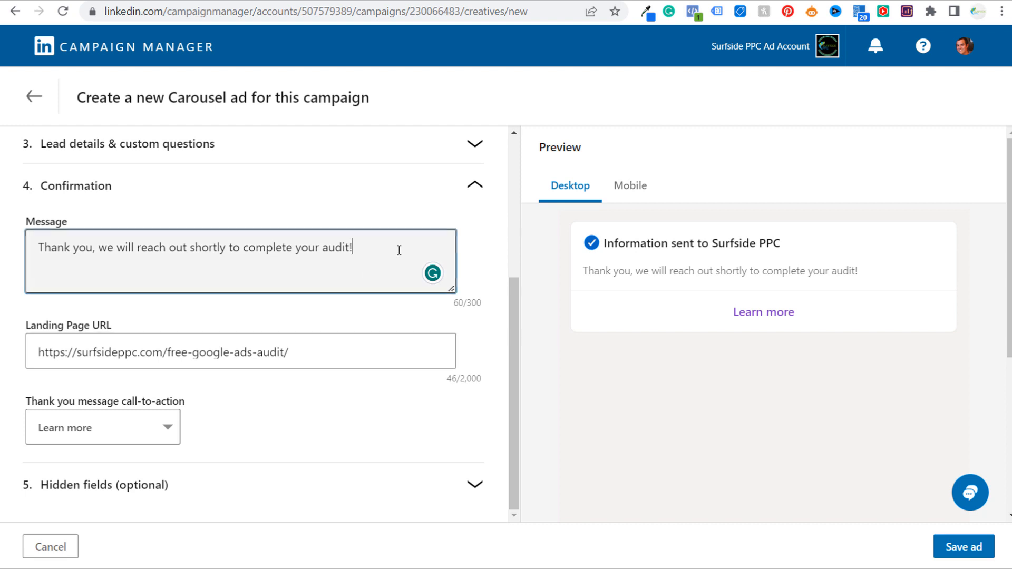
text(Learn more )
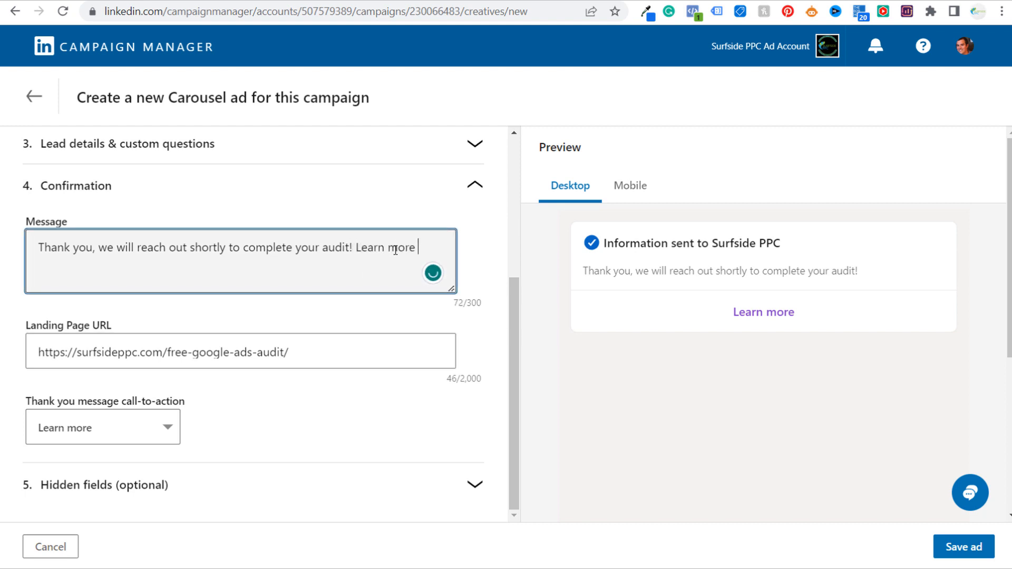
text(about our Google As)
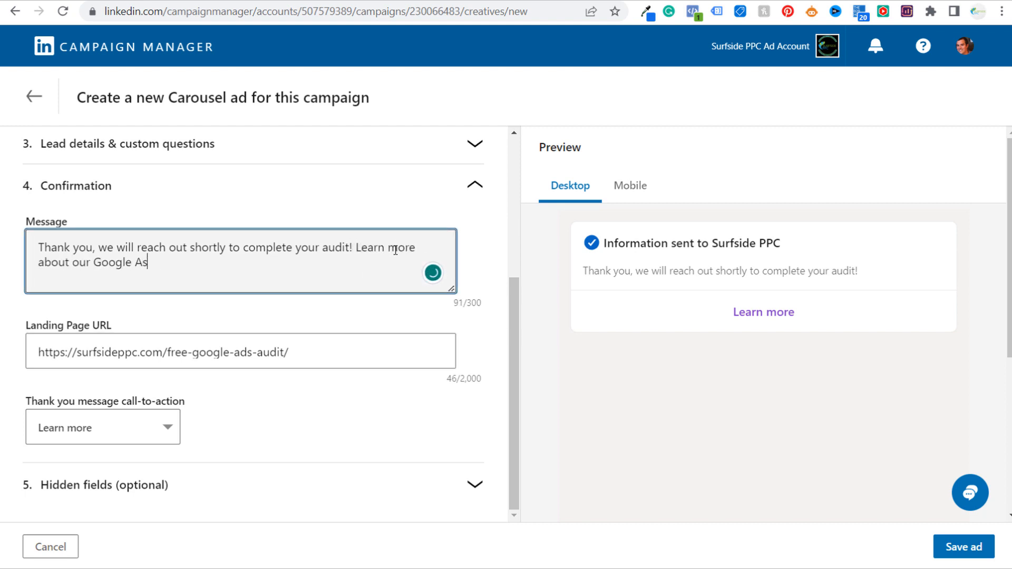
key(BackSpace)
text(ds audits below.)
click(795, 368)
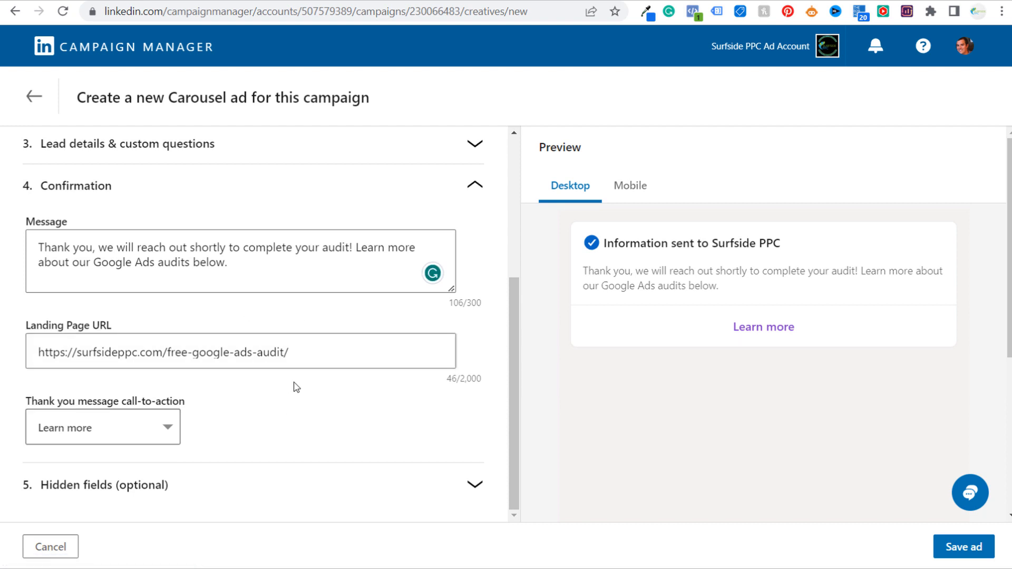
Look over the optional hidden fields section and reopen the Ad section to review its errors
click(464, 486)
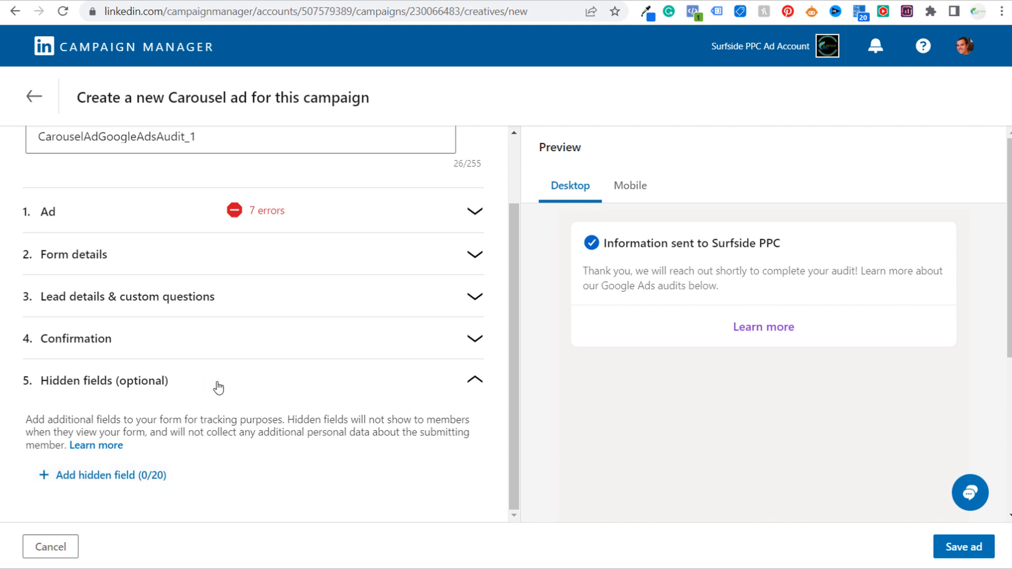
click(444, 214)
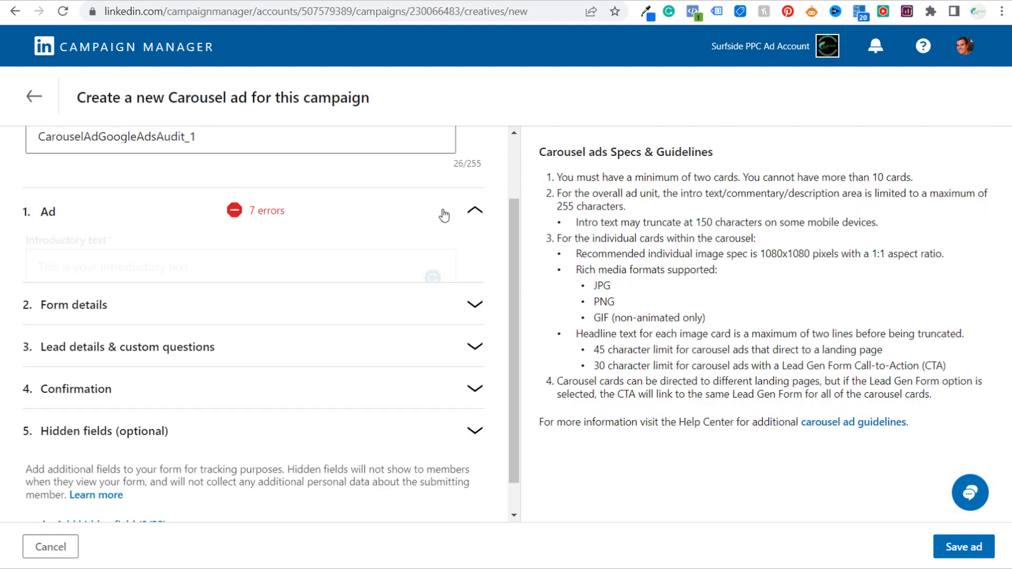
scroll(256, 352, up, 2)
scroll(224, 360, down, 1)
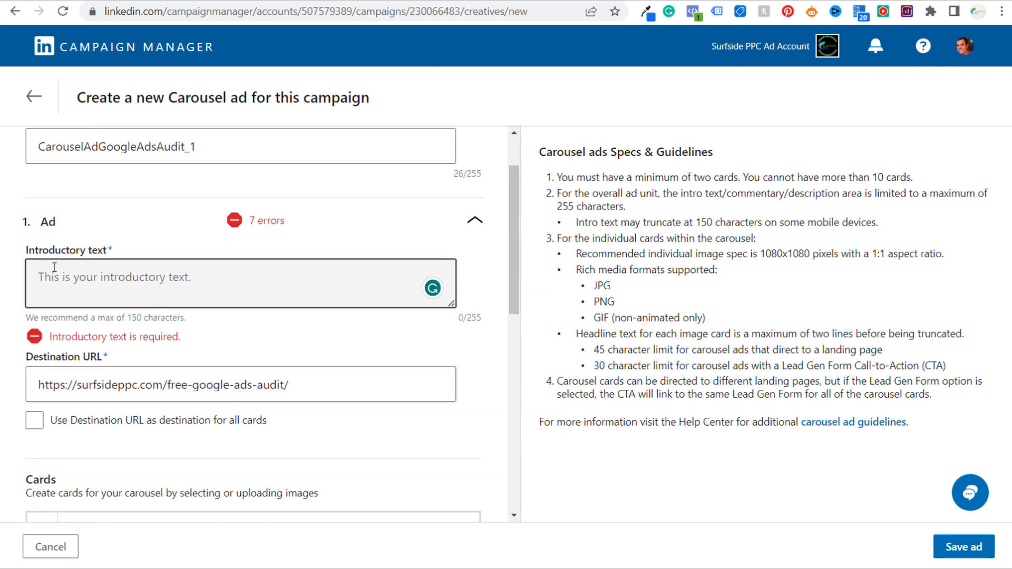
Enter the introductory text "Struggling with Google Ads? Stop Wasting Your Budget and Contact Surfside PPC Today!"
click(267, 294)
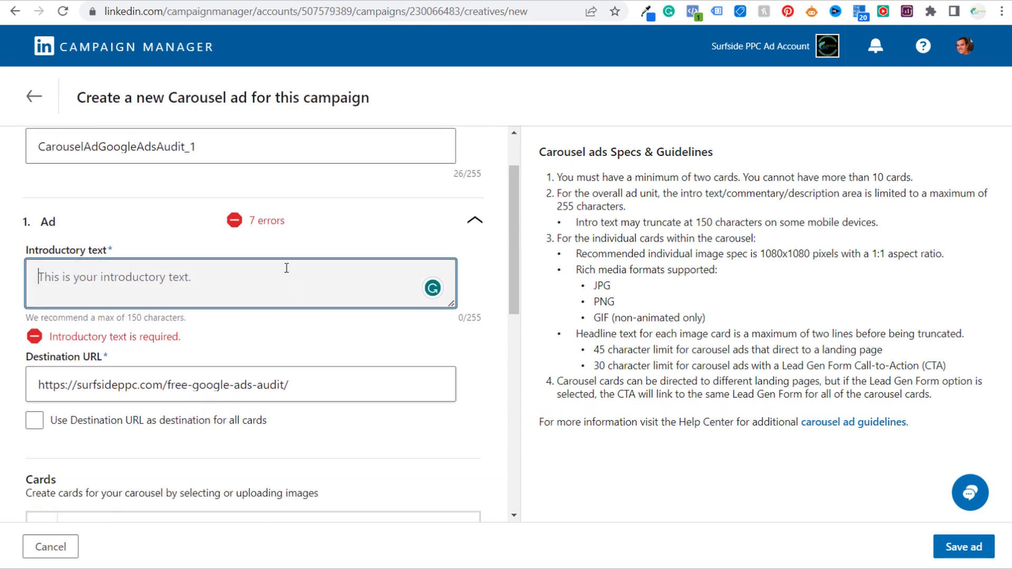
text(Struggling with Google Ads? Stop Wasting Your Budget and Contact Surfside PPC Today!)
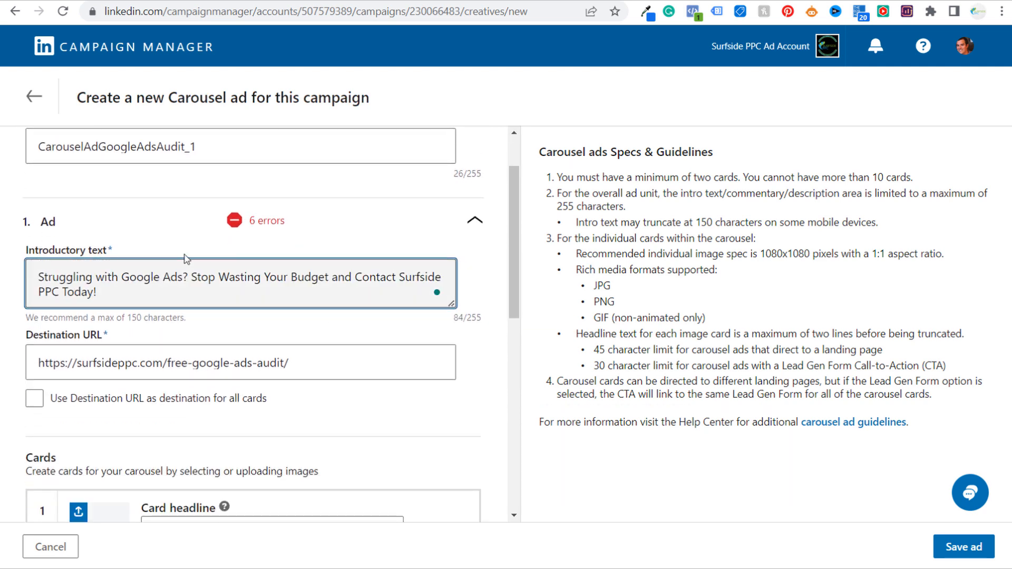
drag(33, 271, 350, 282)
click(358, 286)
drag(198, 275, 321, 275)
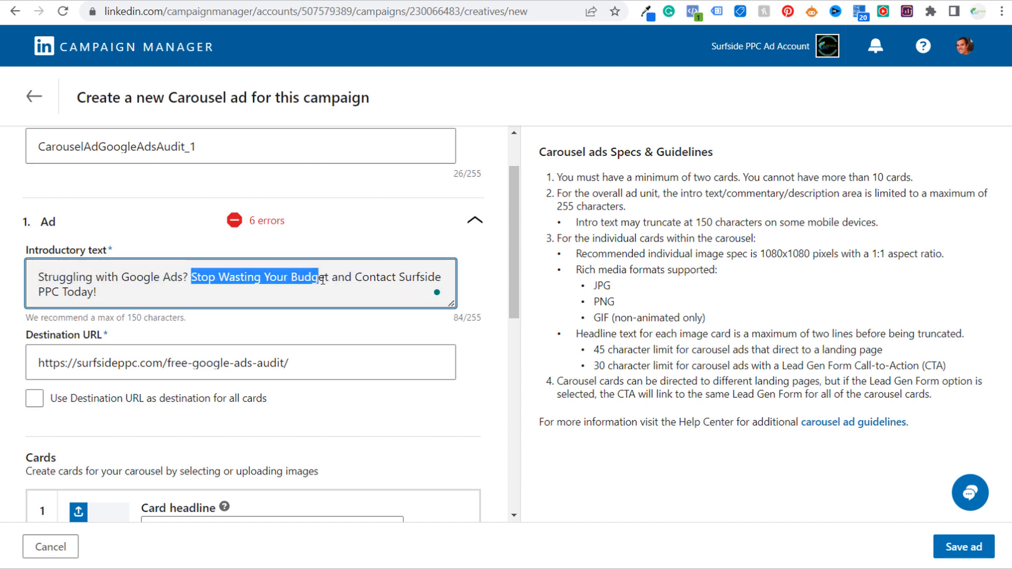
click(335, 289)
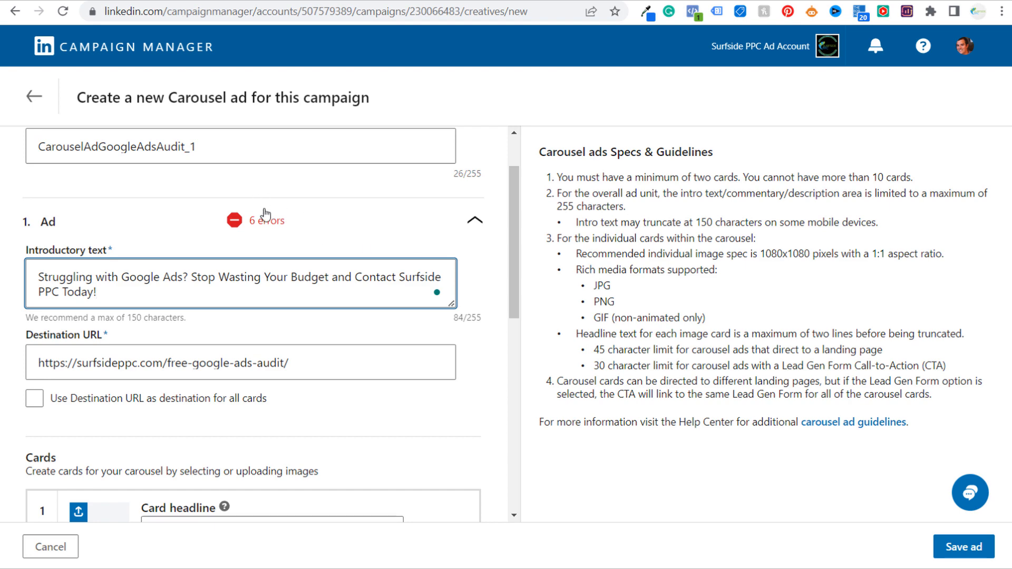
Use the ad's destination URL as the destination for all carousel cards
scroll(259, 216, up, 2)
scroll(113, 314, down, 2)
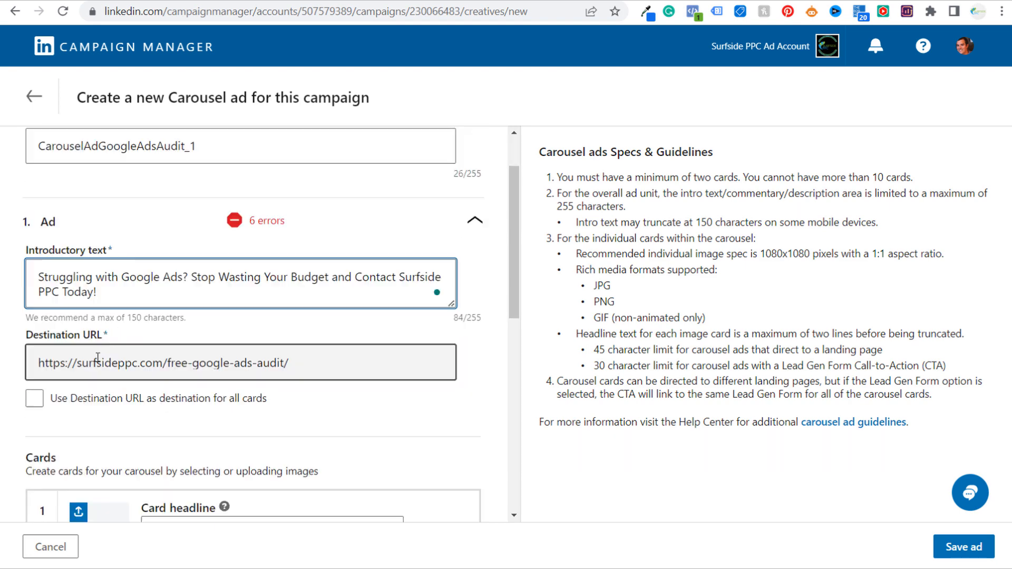
click(35, 400)
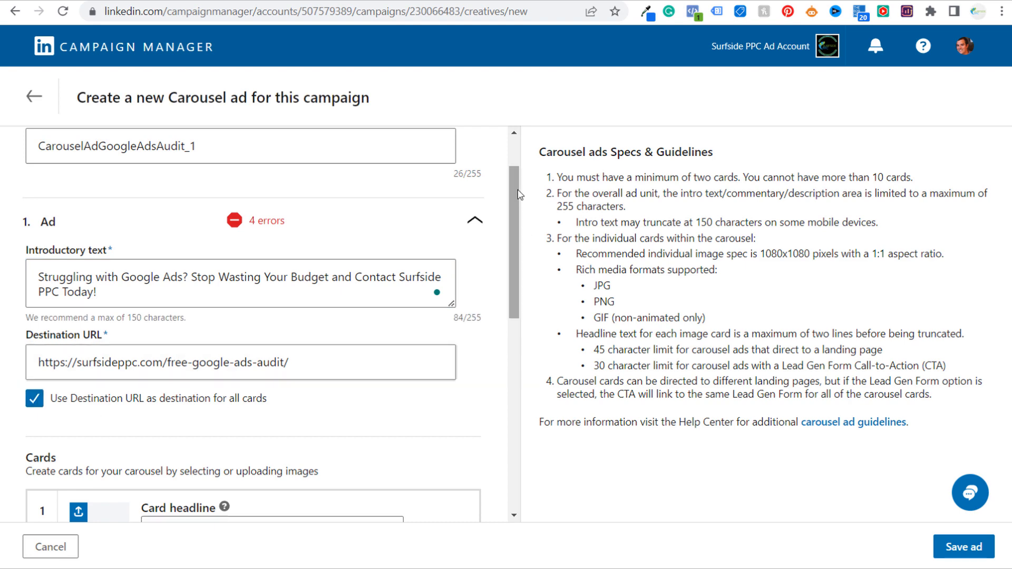
Review the carousel ad specs for card counts, introductory text length, image size and headline character limits
scroll(519, 240, down, 2)
drag(519, 240, 519, 318)
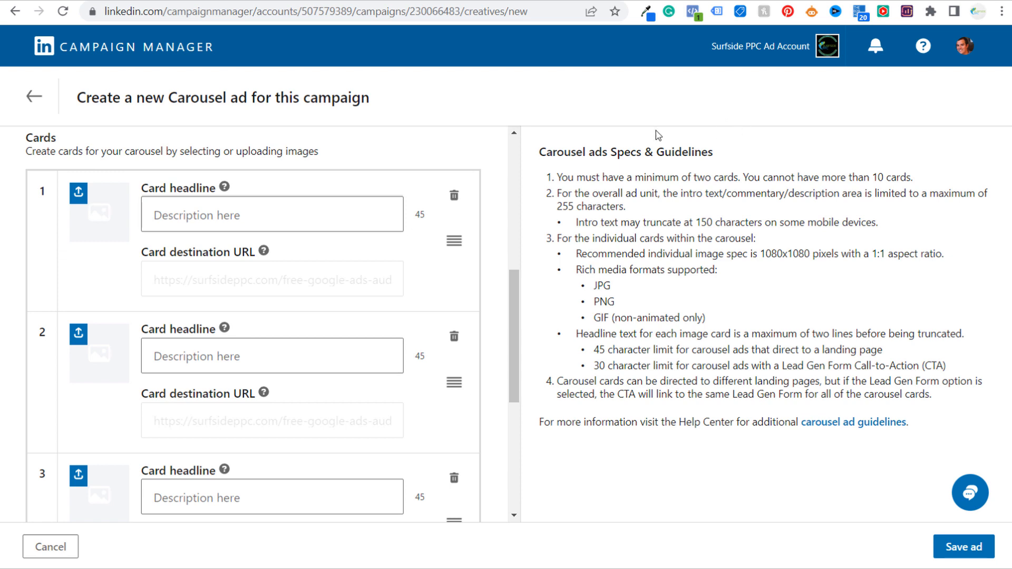
drag(540, 149, 712, 157)
click(759, 190)
drag(707, 254, 826, 254)
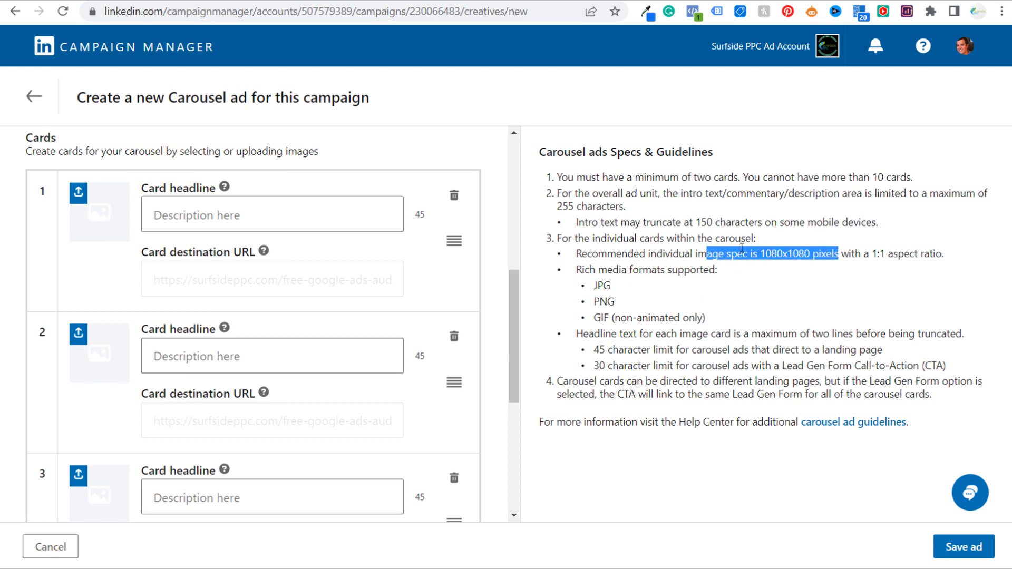
drag(584, 223, 722, 226)
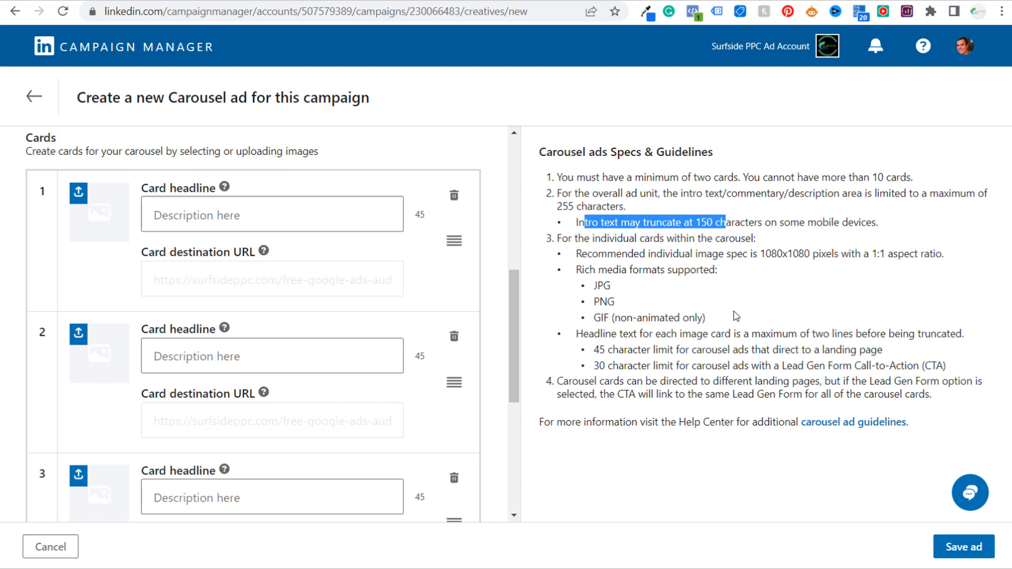
drag(584, 334, 910, 333)
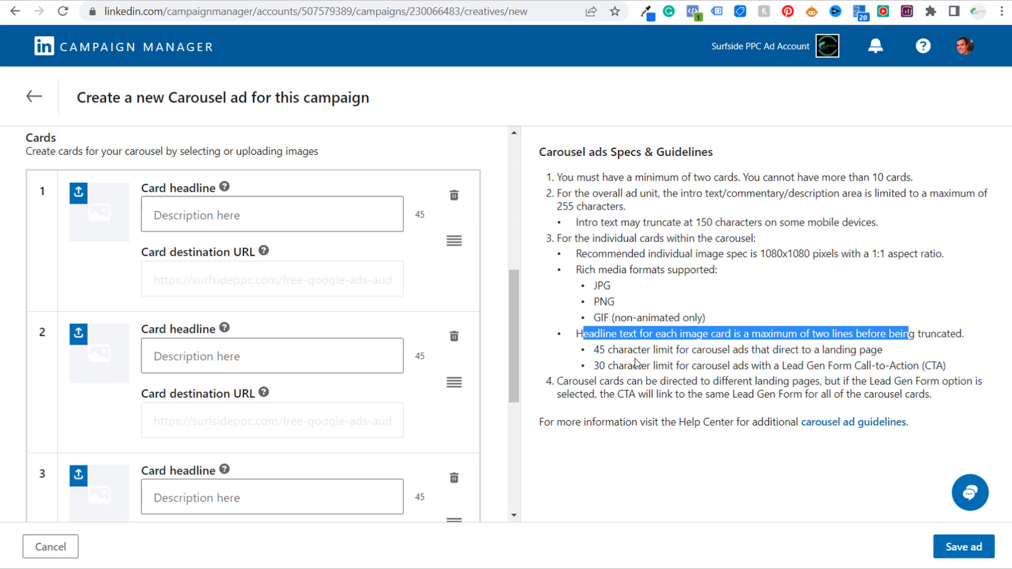
drag(594, 350, 845, 347)
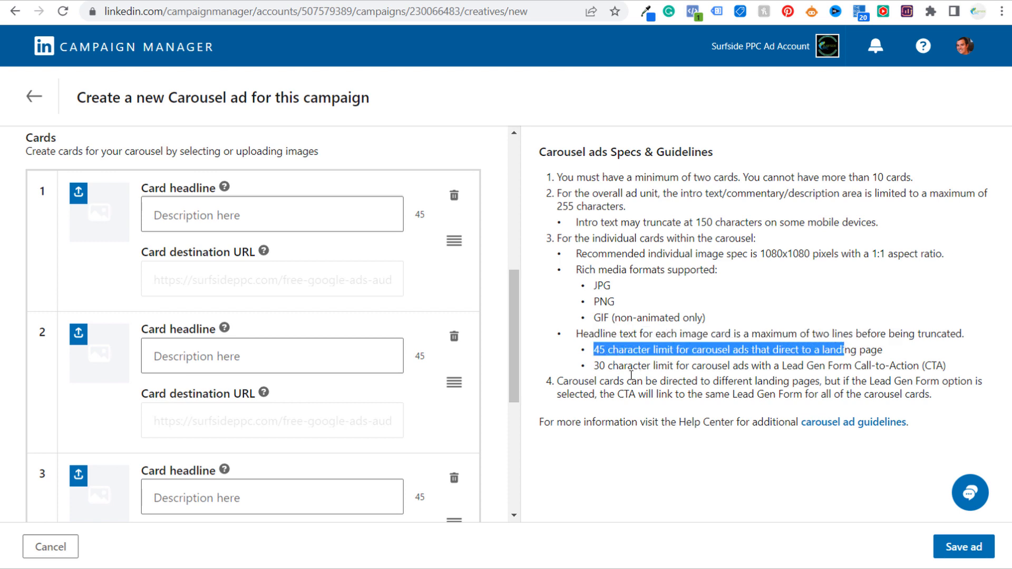
drag(604, 367, 737, 368)
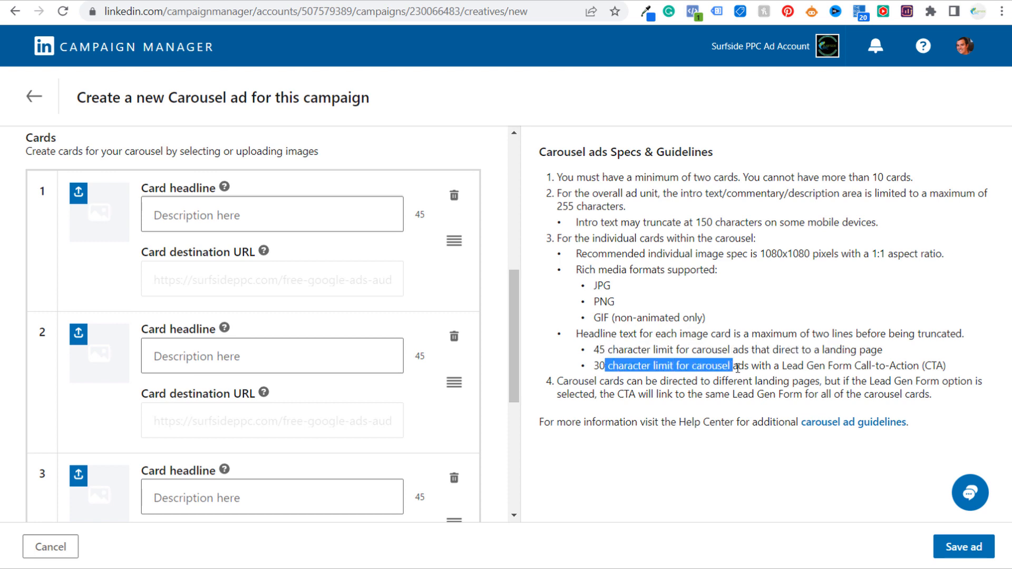
click(786, 366)
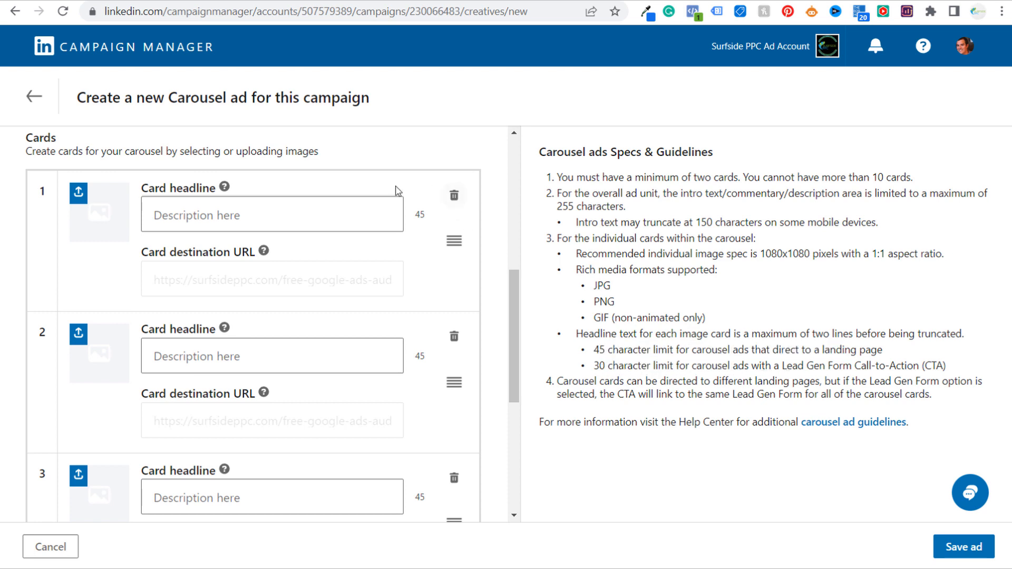
Add images to the three cards and headline them "Free Google Ads Audit!", "Contact Google Ads Experts!" and "Drive More Sales Today!"
click(228, 218)
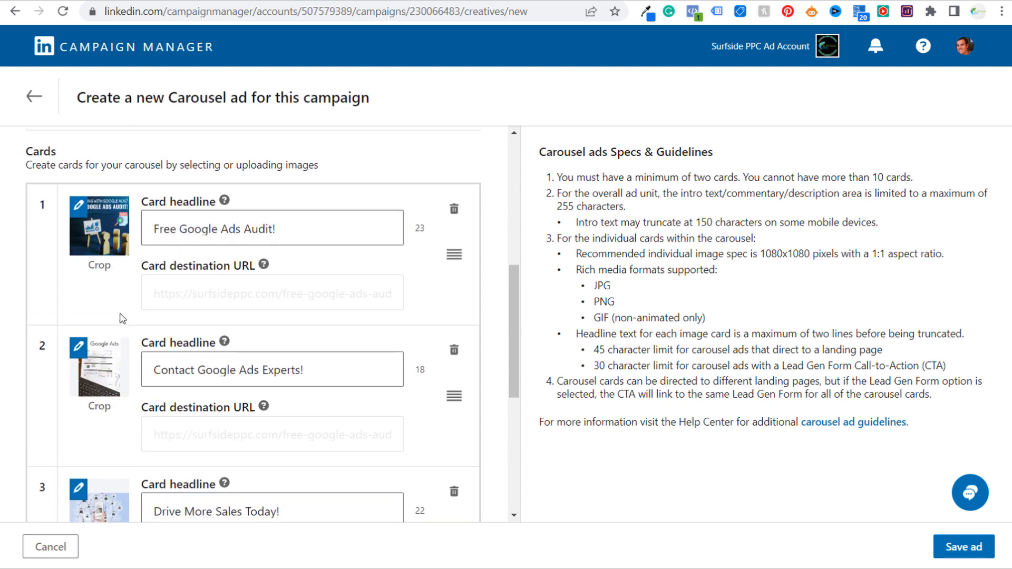
scroll(105, 339, down, 1)
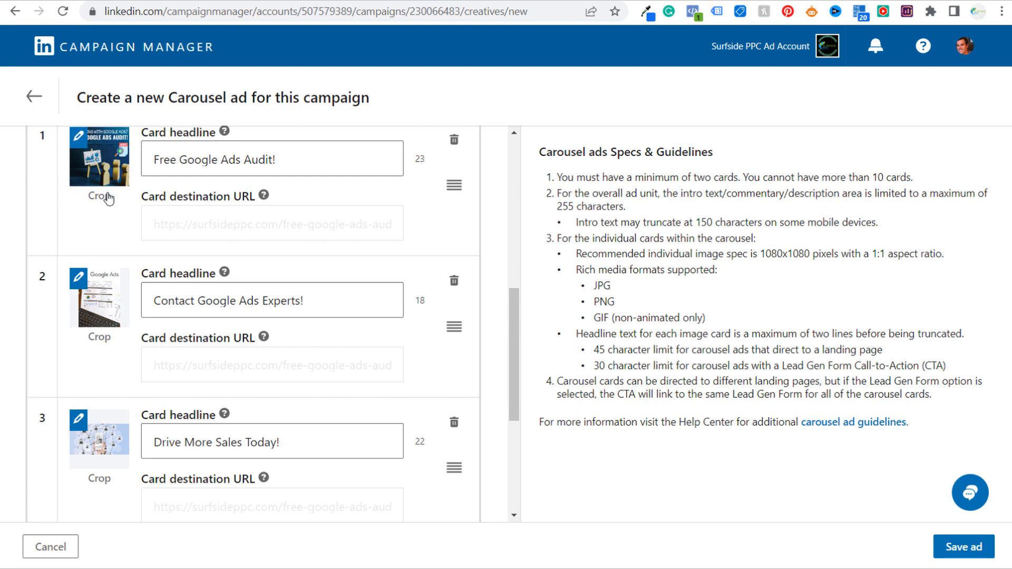
scroll(161, 404, down, 2)
scroll(260, 269, up, 2)
Crop the first card's image at zoom 0.8 so the whole audit graphic fits in the frame
click(100, 196)
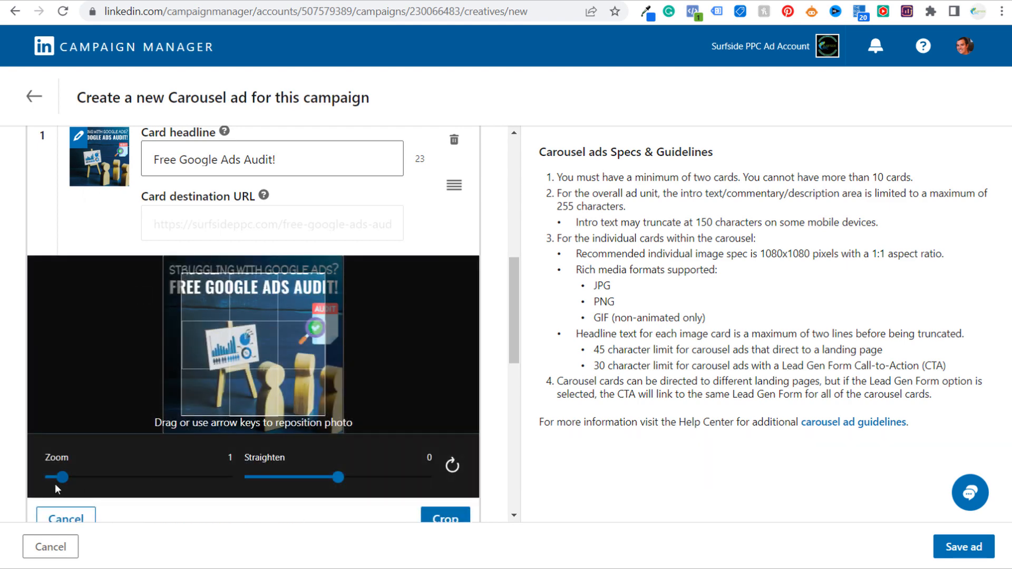
drag(57, 479, 30, 466)
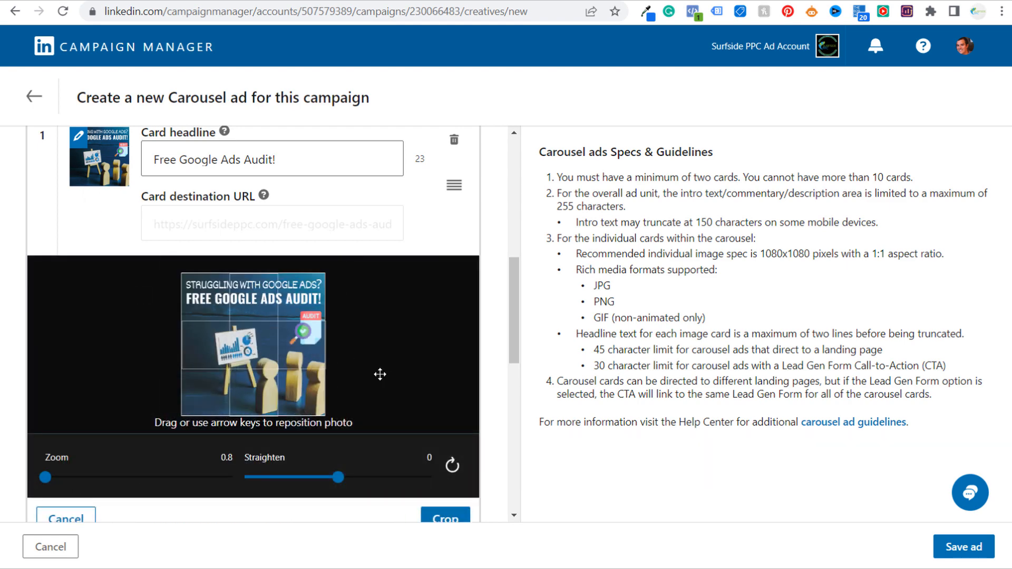
click(446, 517)
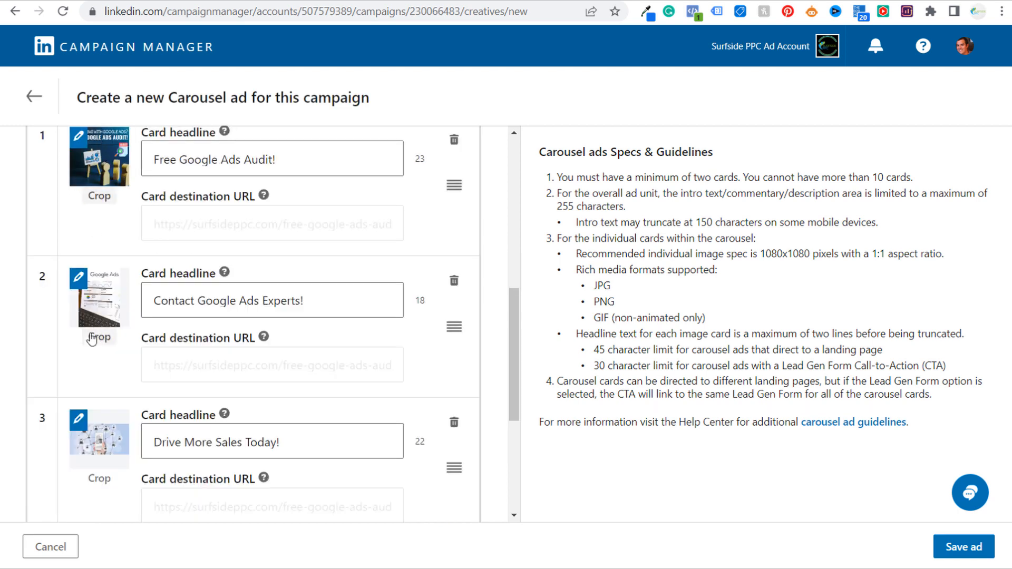
Crop the second card's image at zoom 0.8, repositioned so the Google Ads logo sits inside the frame
click(92, 338)
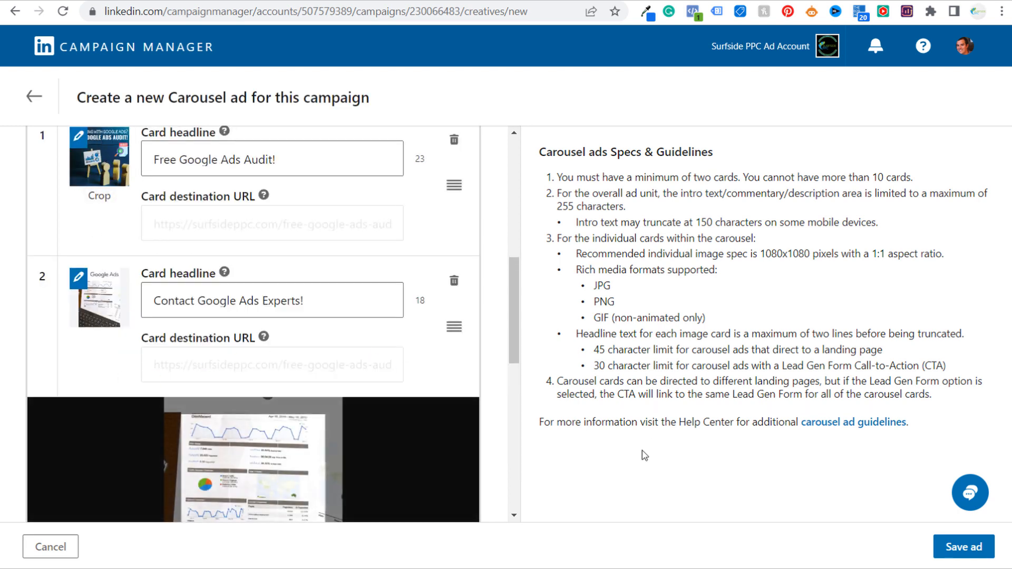
drag(514, 300, 512, 360)
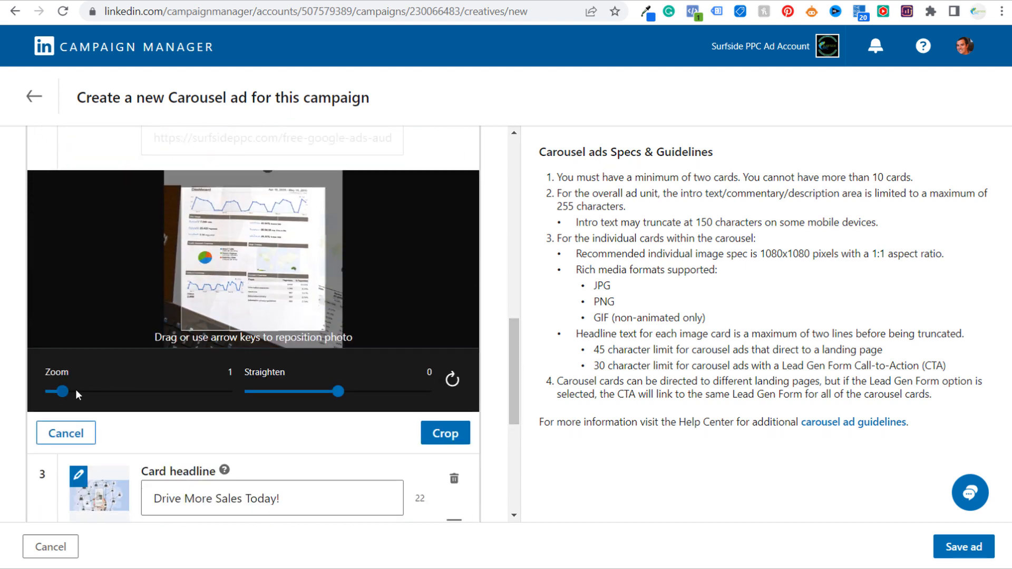
drag(61, 392, 45, 392)
drag(262, 226, 264, 279)
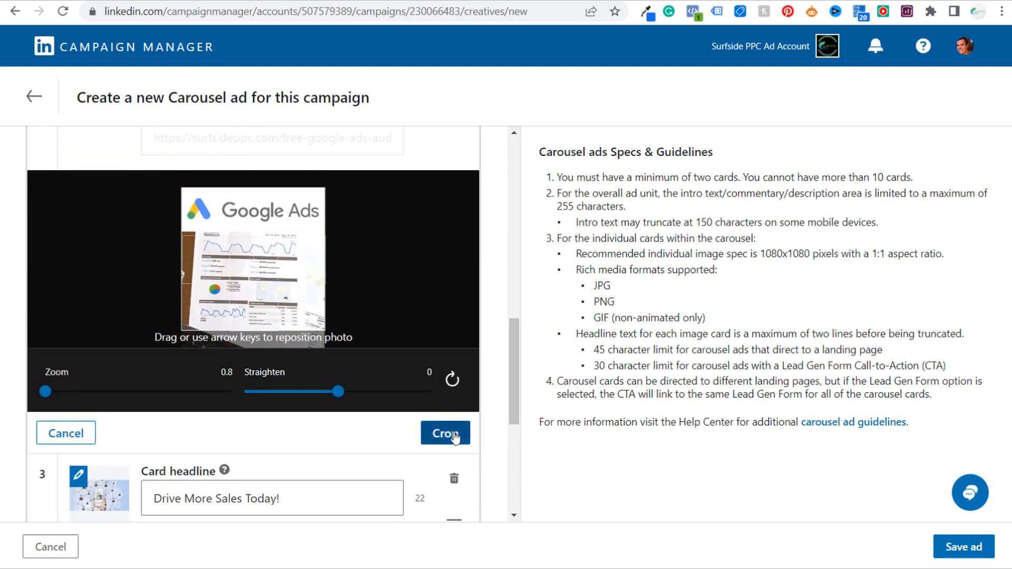
click(438, 431)
Crop the third card's image at zoom 0.8, keeping the phone in the centre of the frame
scroll(78, 277, up, 4)
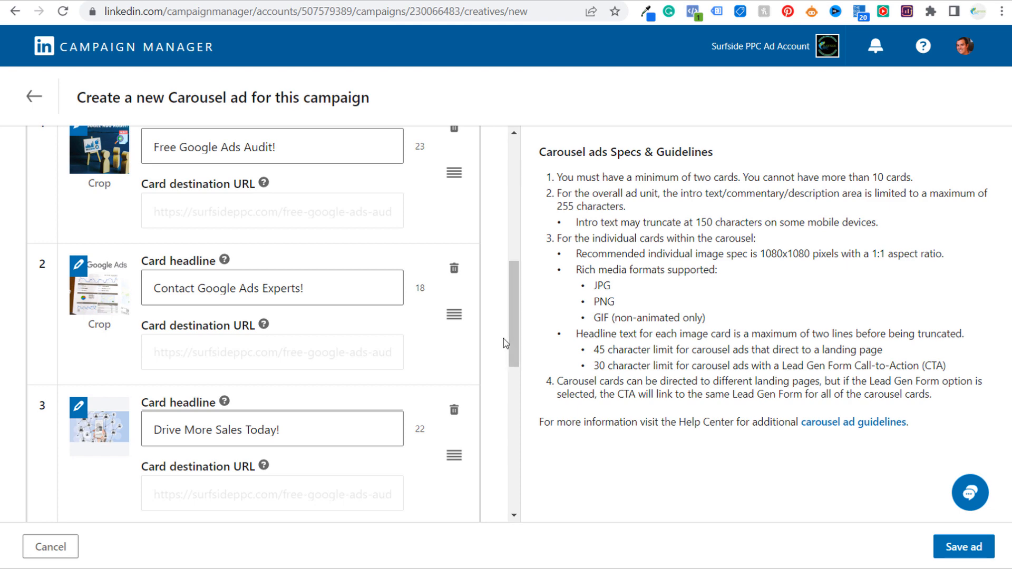
drag(52, 408, 20, 410)
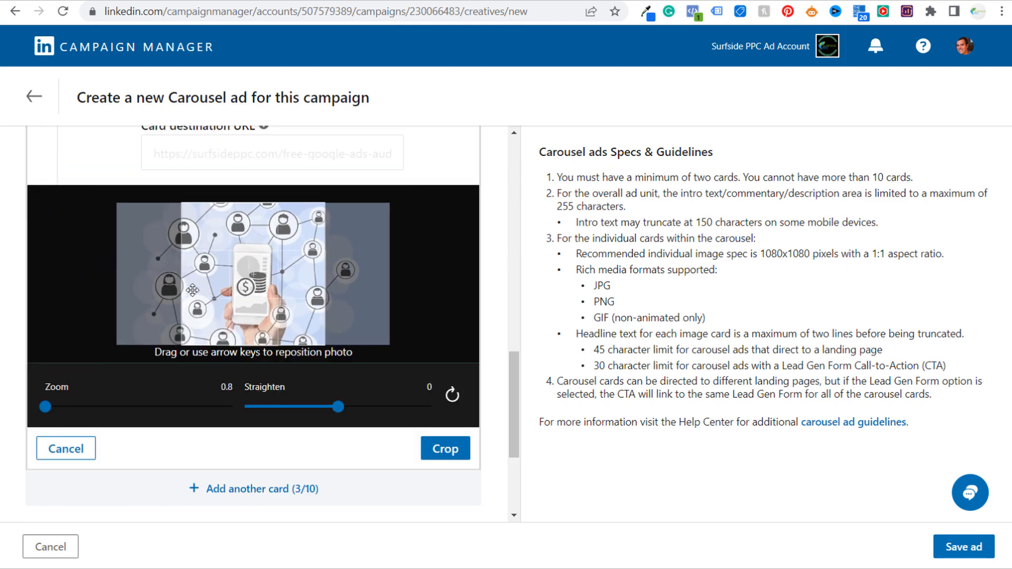
click(446, 460)
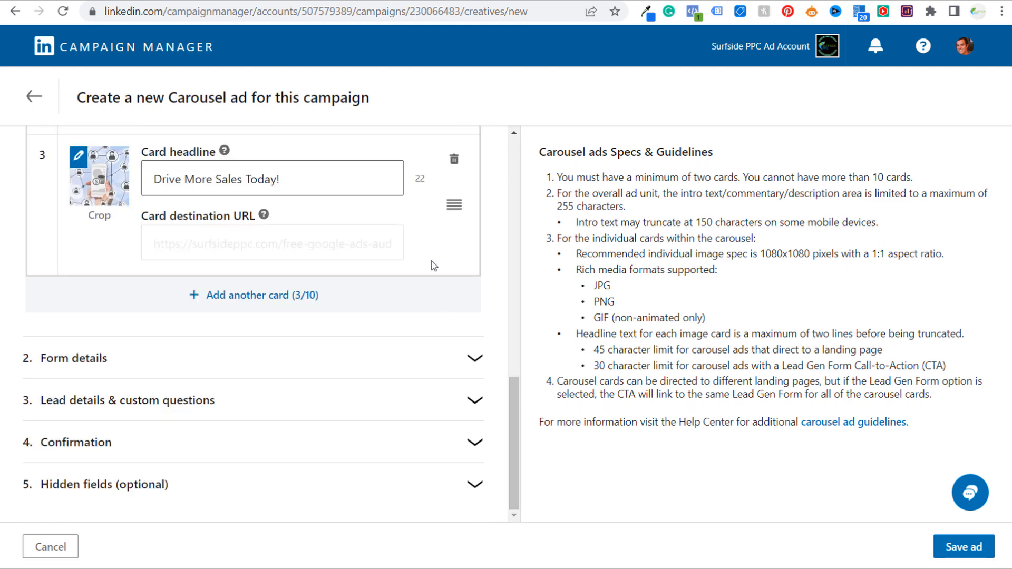
Check the completed Ad section, save the carousel ad and dismiss the confirmation notice
scroll(176, 213, up, 4)
scroll(177, 213, up, 7)
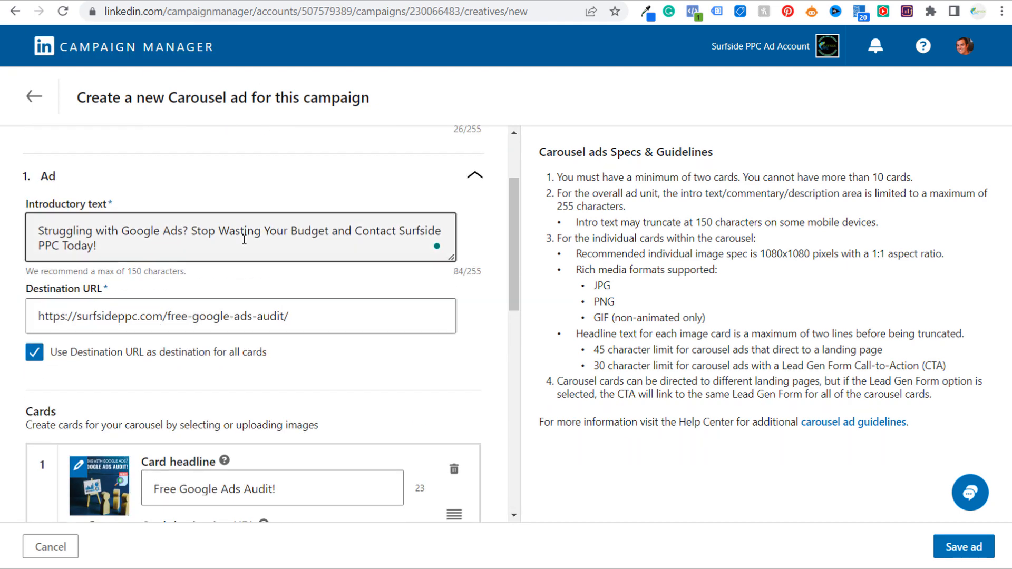
click(957, 548)
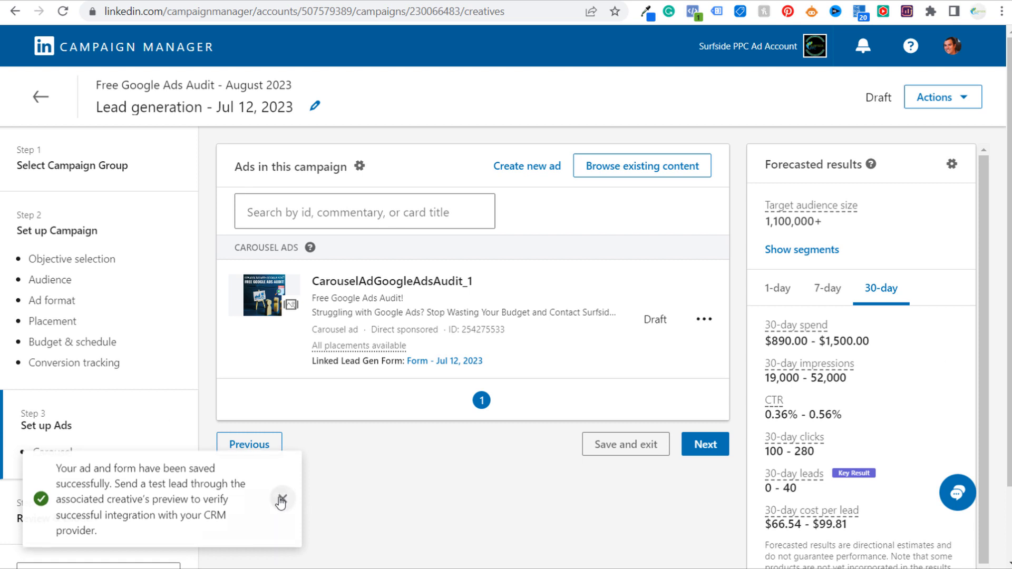
click(281, 498)
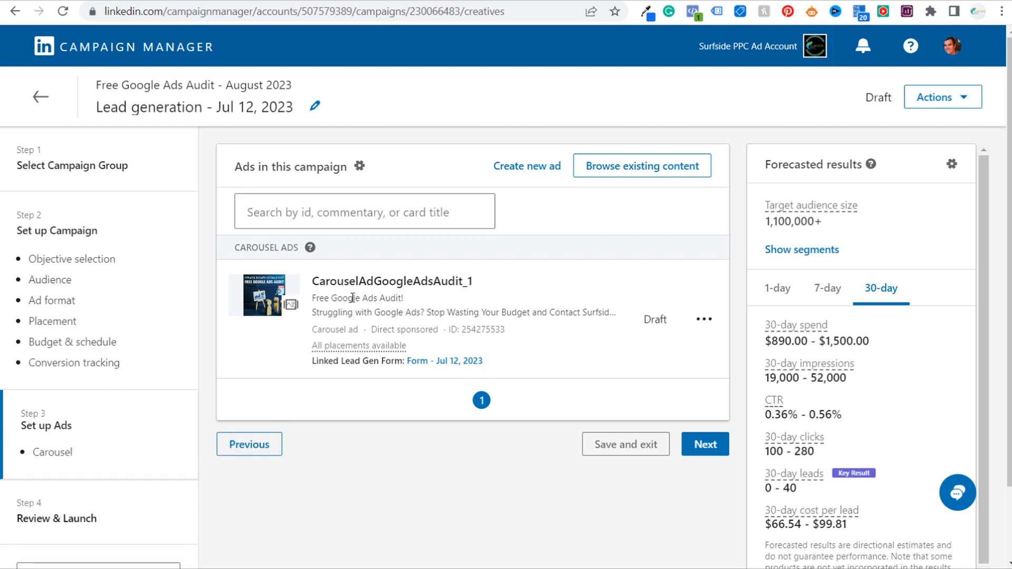
Show the CarouselAdGoogleAdsAudit_1 ad in the LinkedIn feed and look over its introductory text and cards
click(712, 320)
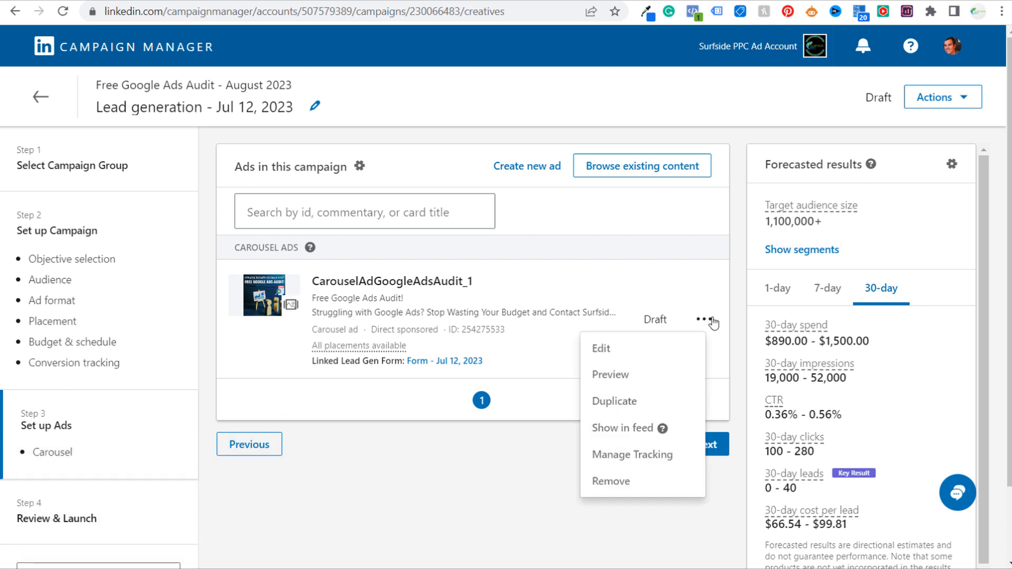
click(640, 428)
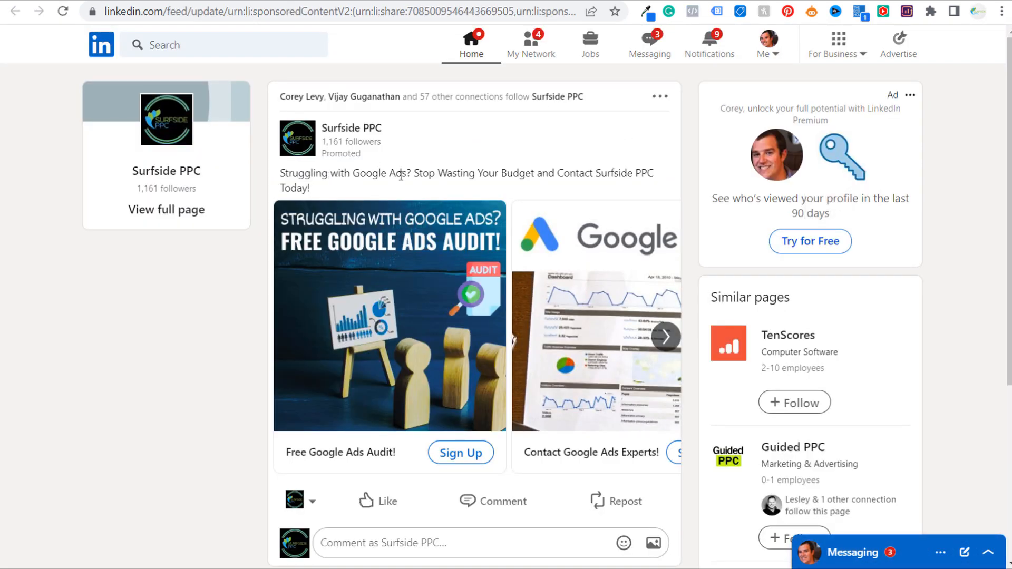
drag(401, 176, 492, 190)
click(524, 178)
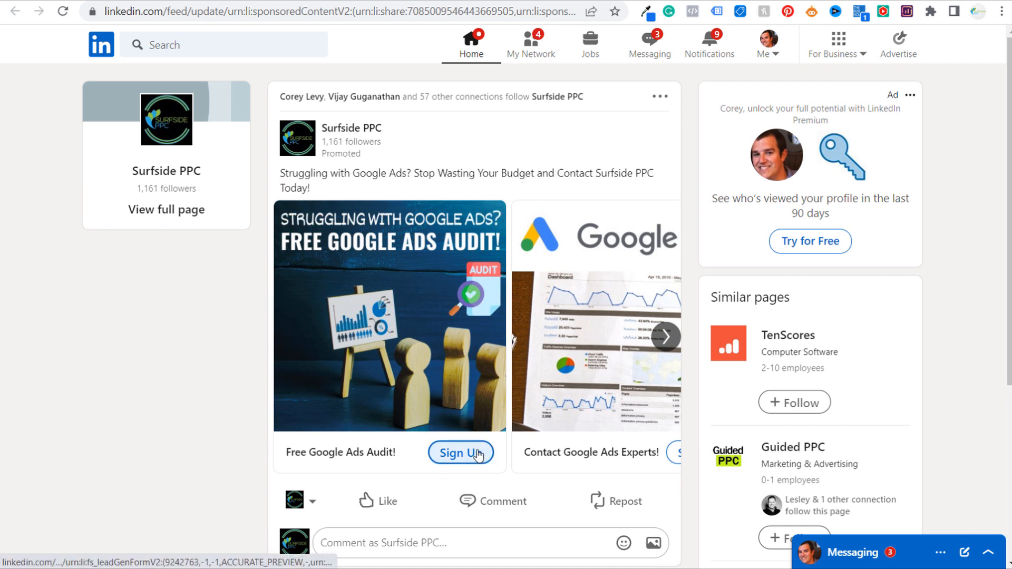
Open the ad's Sign Up lead form and examine its headline, description, contact fields, multiple choice answers and privacy text
click(460, 458)
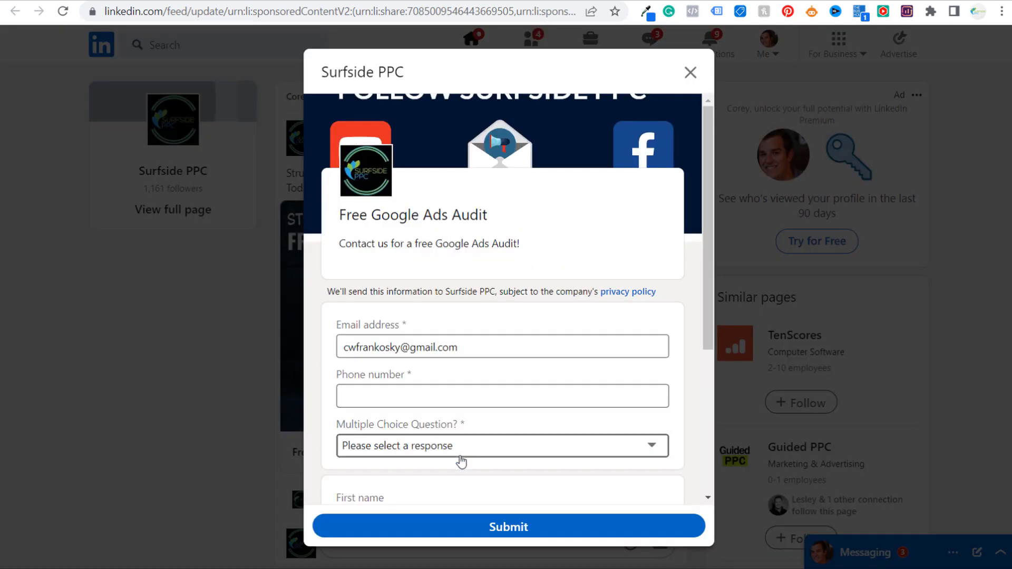
drag(334, 215, 506, 216)
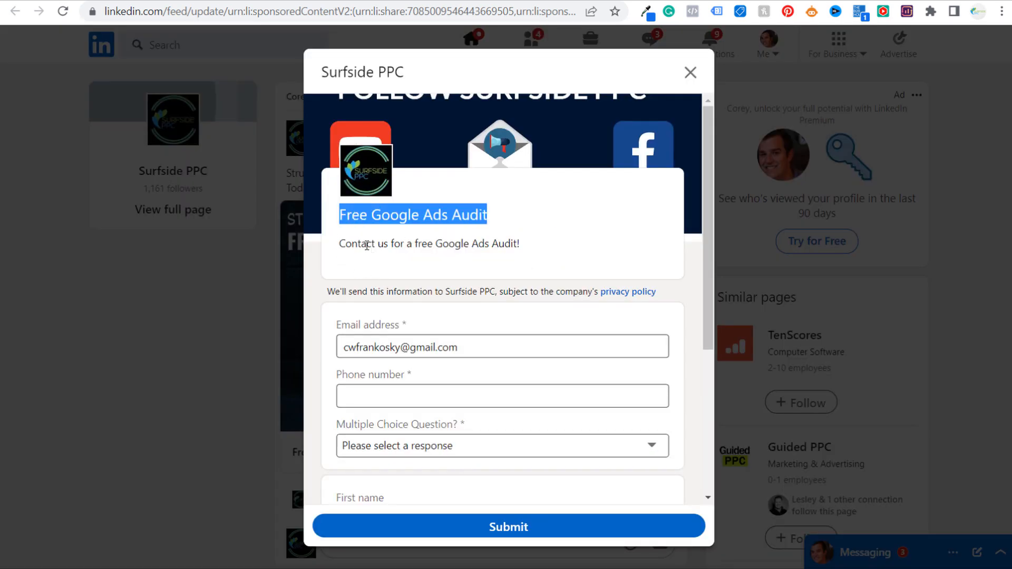
drag(340, 243, 575, 240)
click(575, 240)
scroll(576, 240, down, 1)
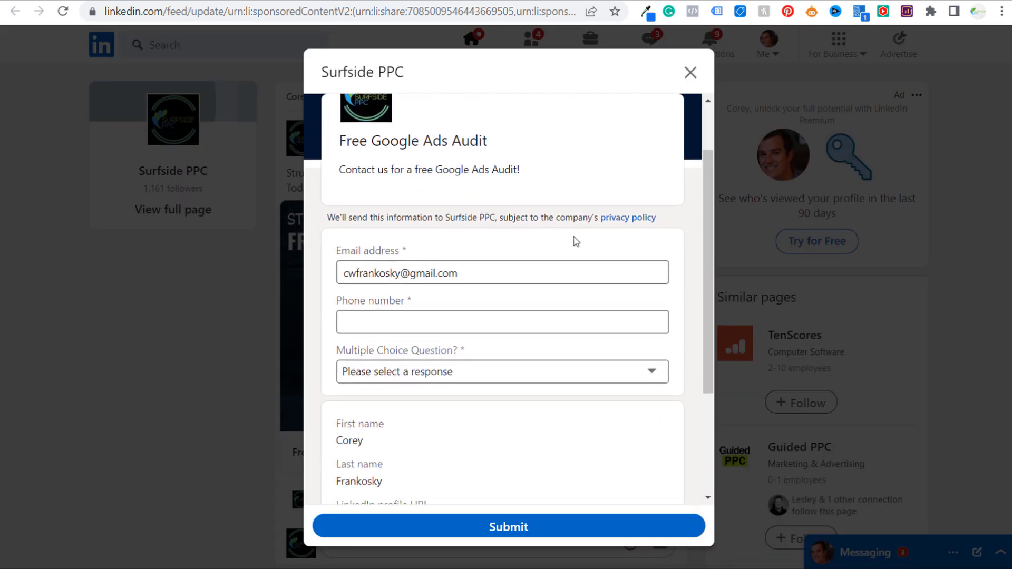
click(537, 377)
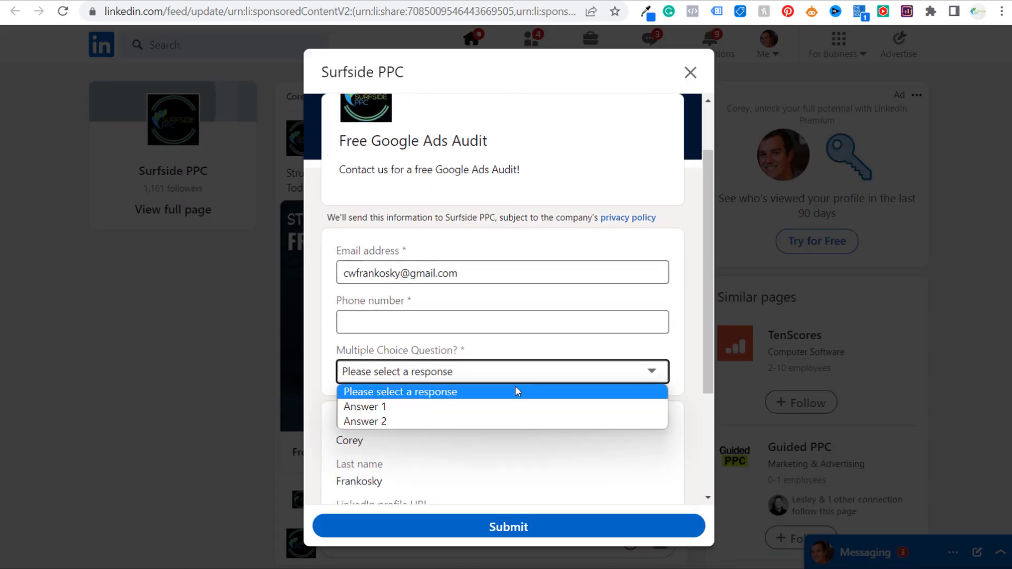
click(400, 375)
scroll(494, 323, down, 3)
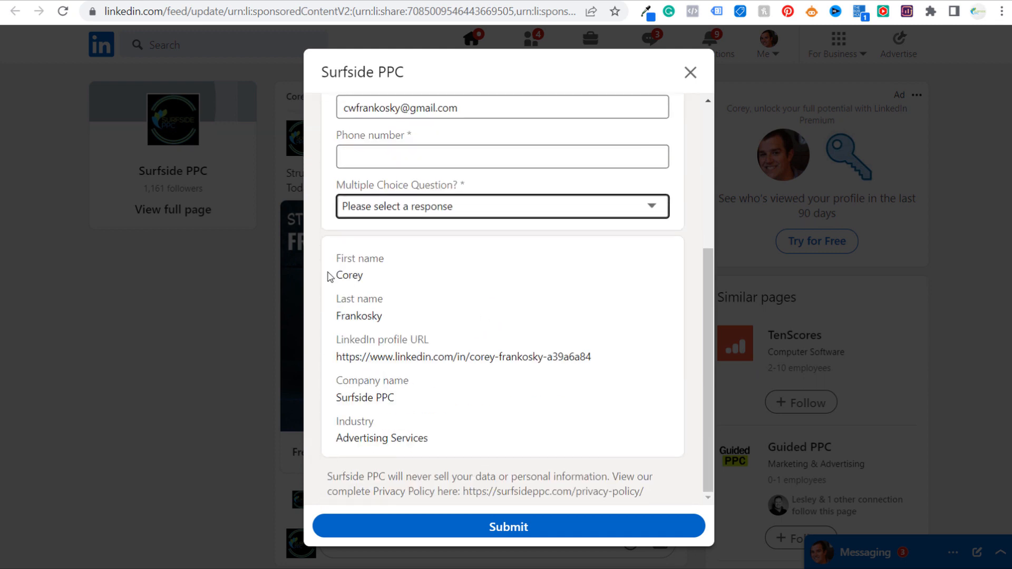
Examine the prefilled profile fields in the Sign Up lead form and close the form
drag(336, 258, 492, 522)
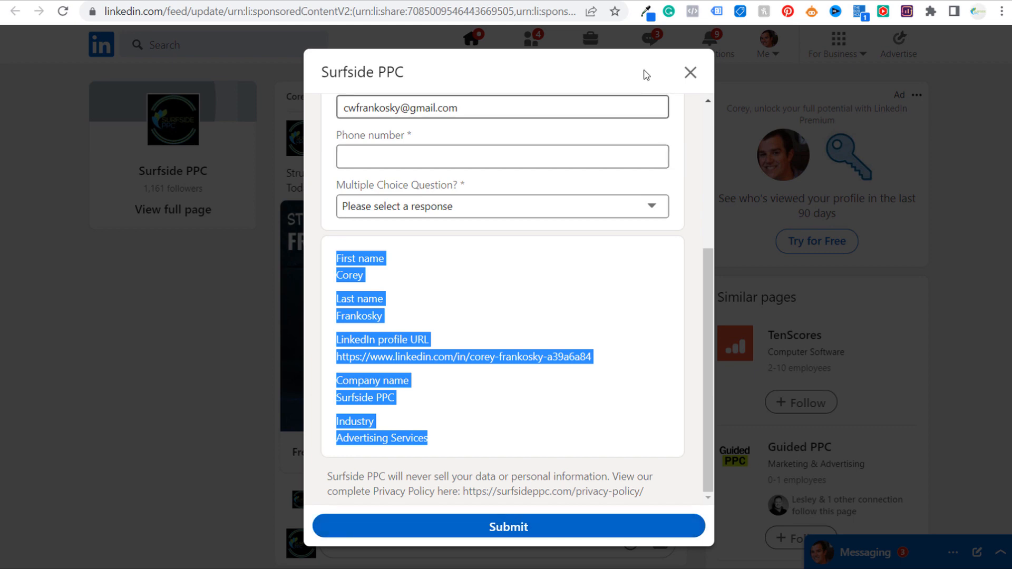
scroll(624, 332, up, 5)
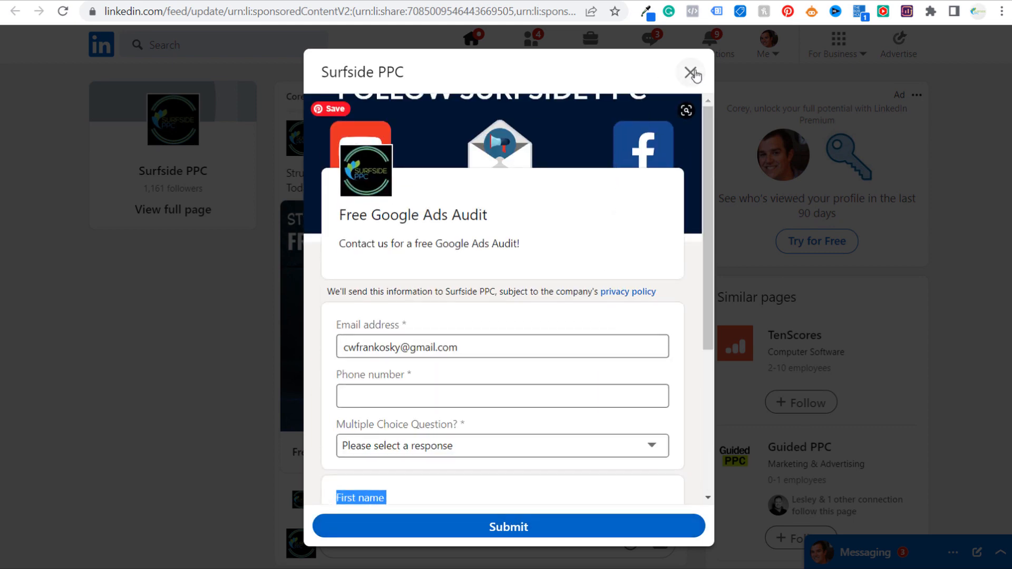
click(690, 73)
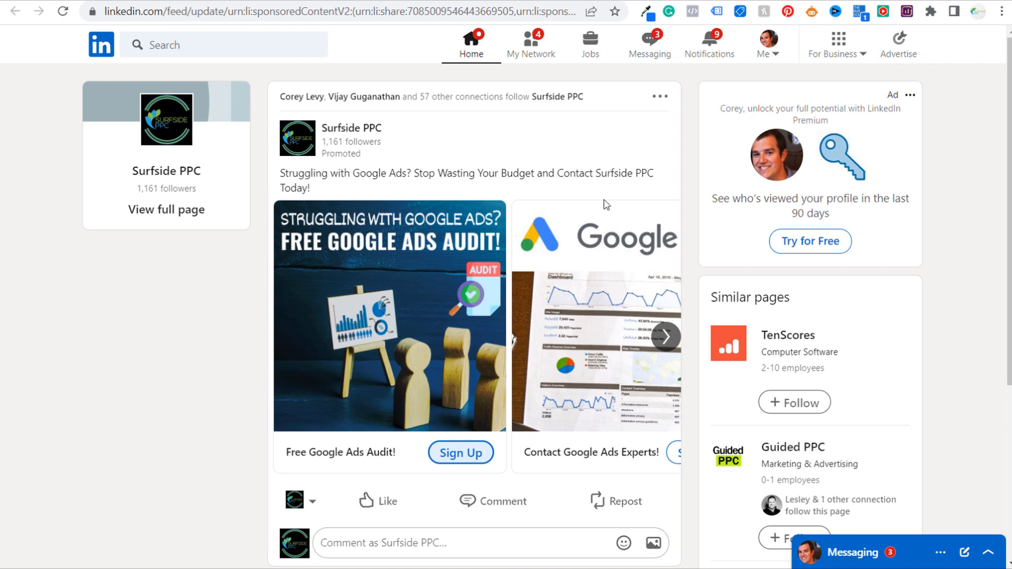
Look over the ad in the feed, open its lead form from the first carousel card, and close the form
scroll(433, 338, down, 2)
scroll(433, 337, up, 2)
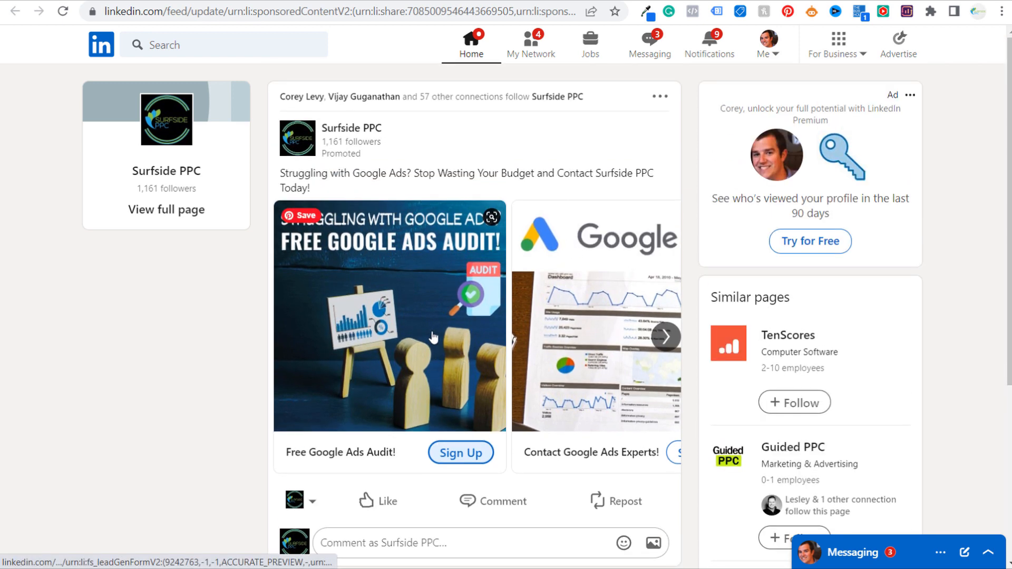
click(440, 424)
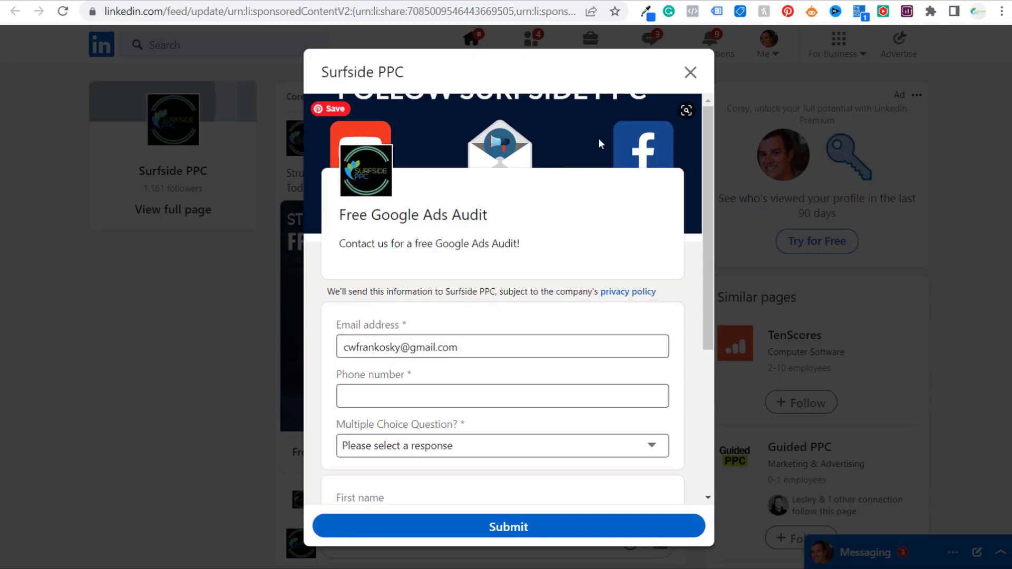
click(691, 73)
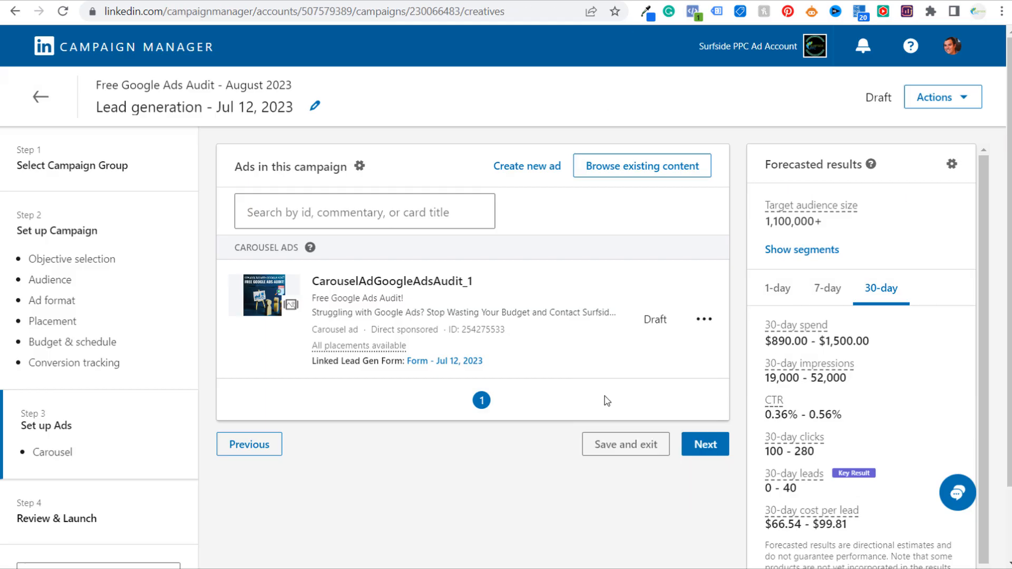
Review the Lead generation - Jul 12, 2023 campaign settings, launch the campaign and dismiss the review notice
click(705, 444)
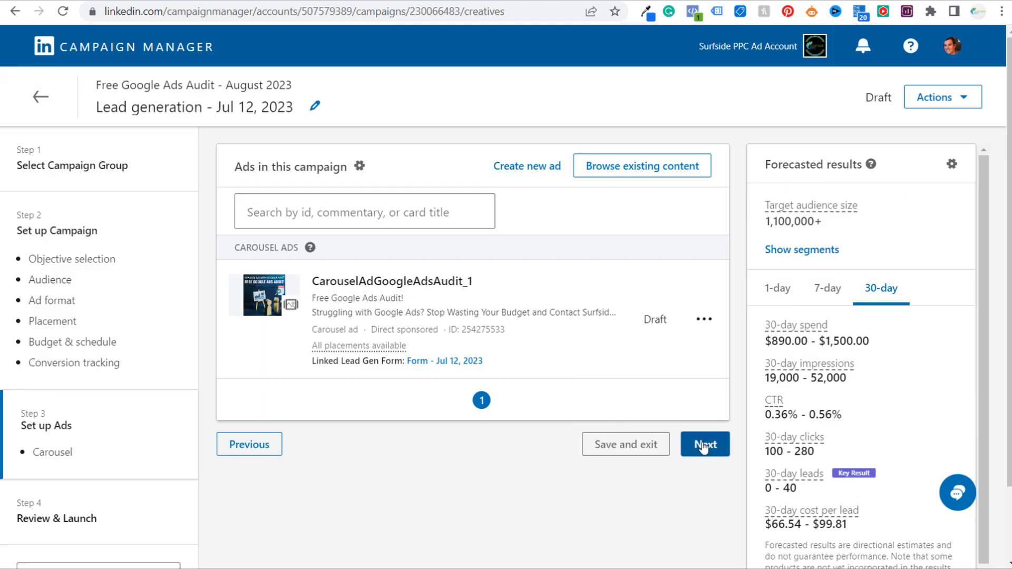
scroll(466, 238, down, 10)
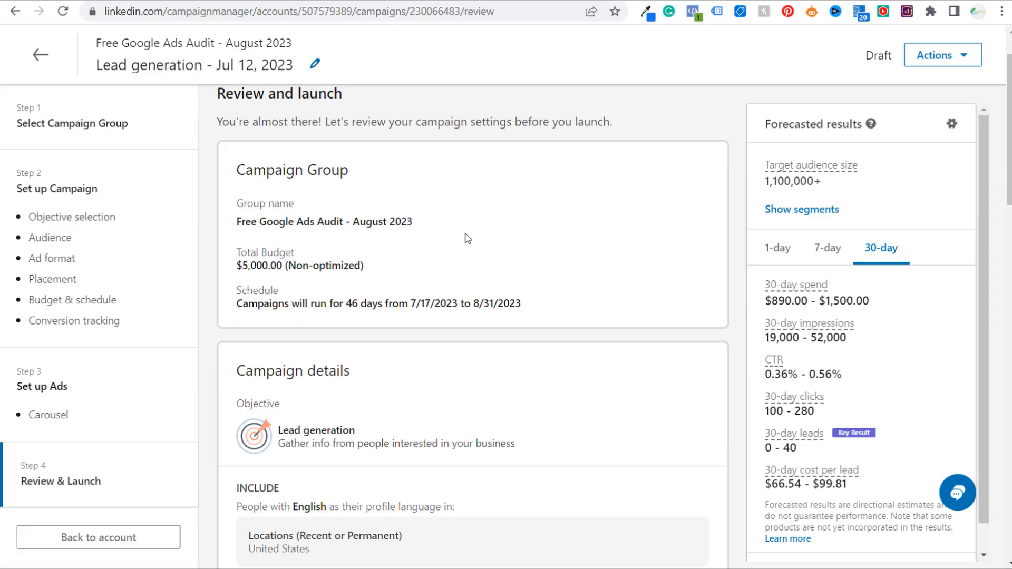
scroll(466, 225, down, 8)
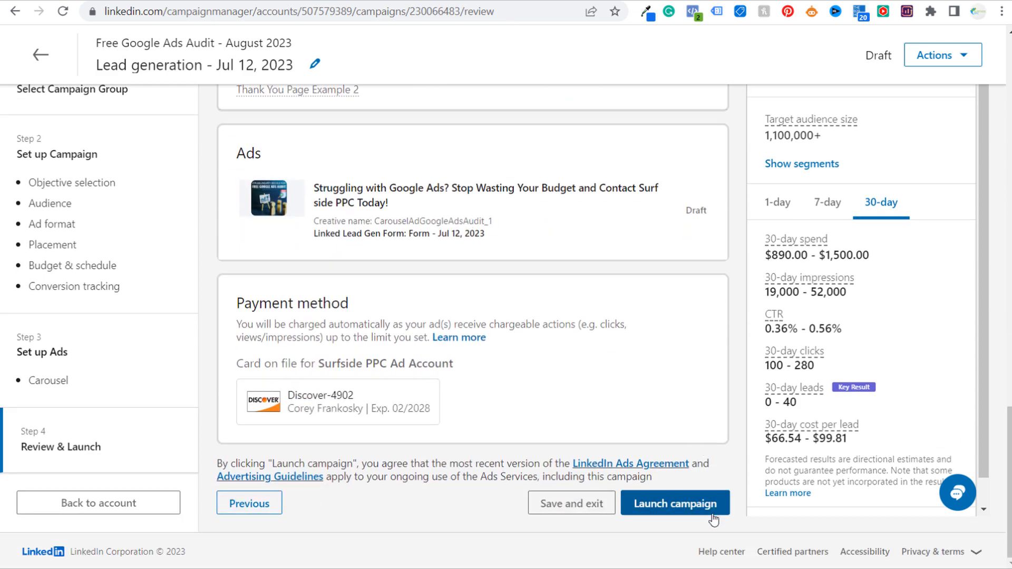
click(712, 502)
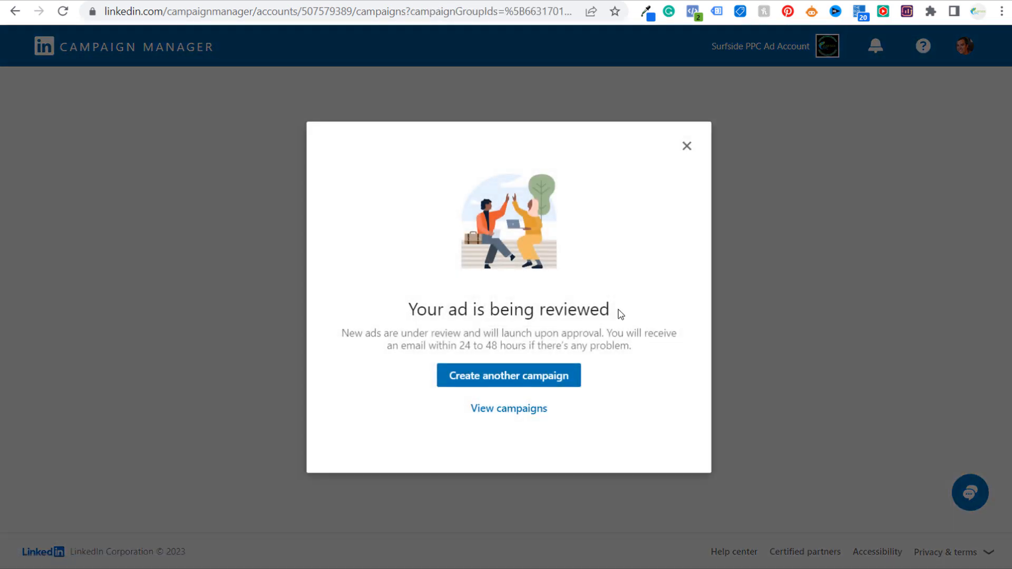
click(687, 146)
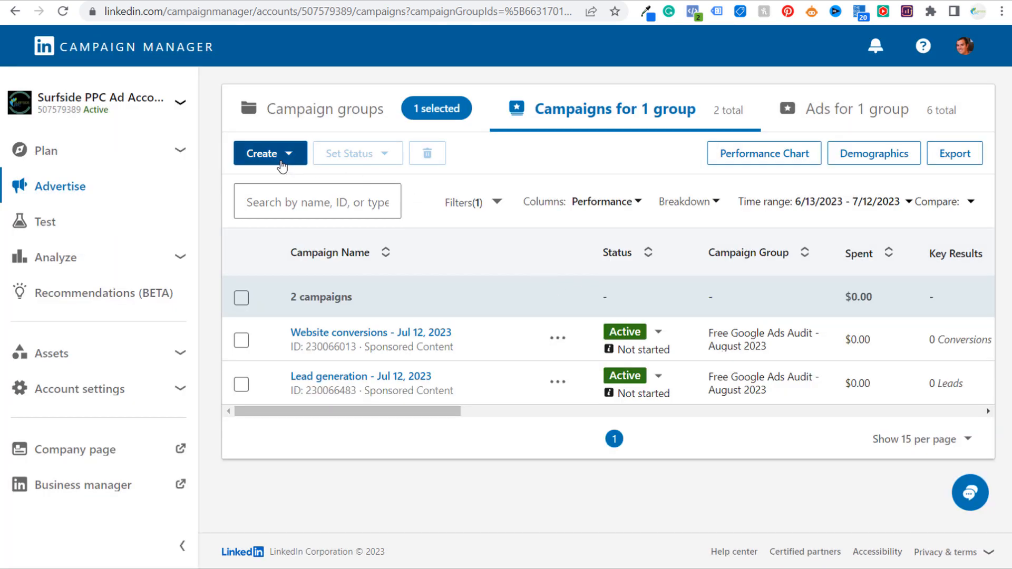
Start a new campaign in the Free Google Ads Audit - August 2023 group and continue to the objective selection
click(270, 153)
click(265, 202)
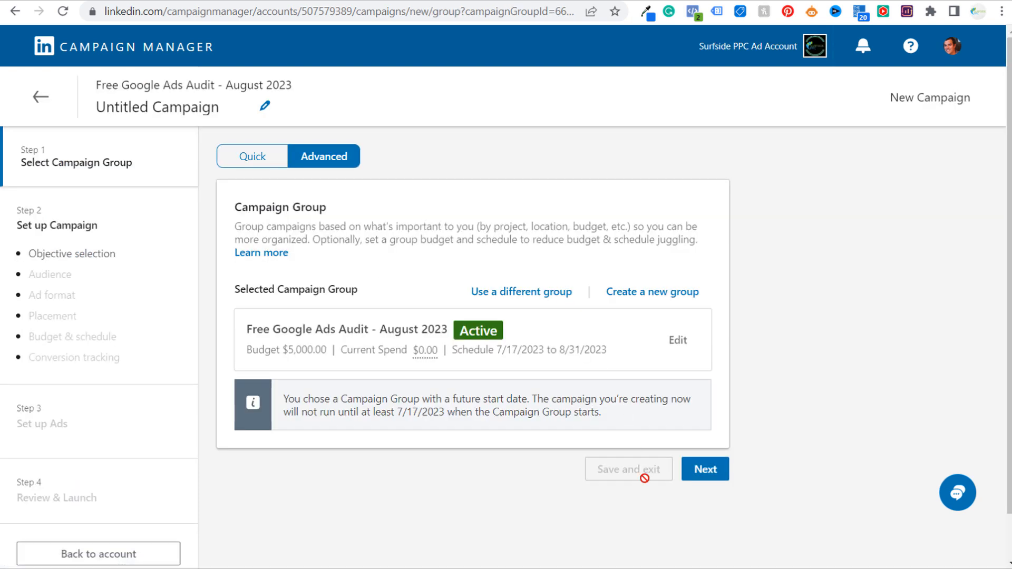
click(705, 469)
scroll(637, 165, down, 1)
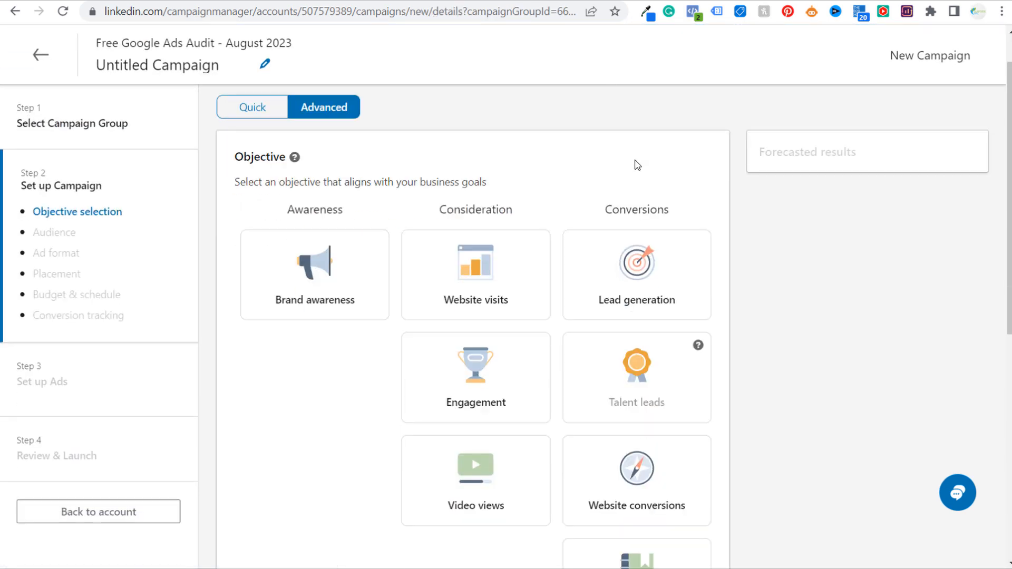
Look over the Conversions objectives and choose Lead generation for the new campaign
scroll(636, 165, down, 1)
drag(600, 178, 699, 181)
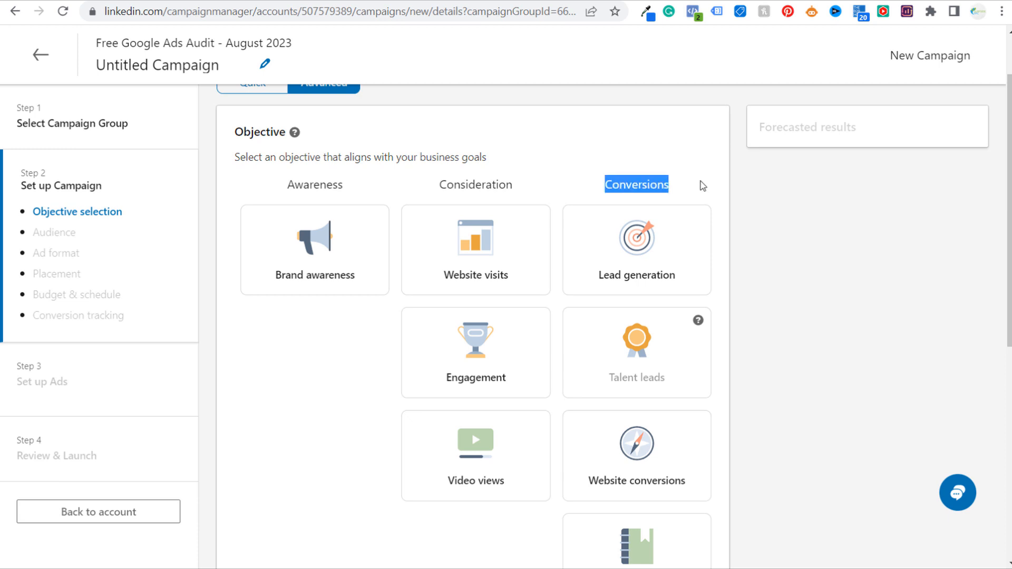
click(812, 247)
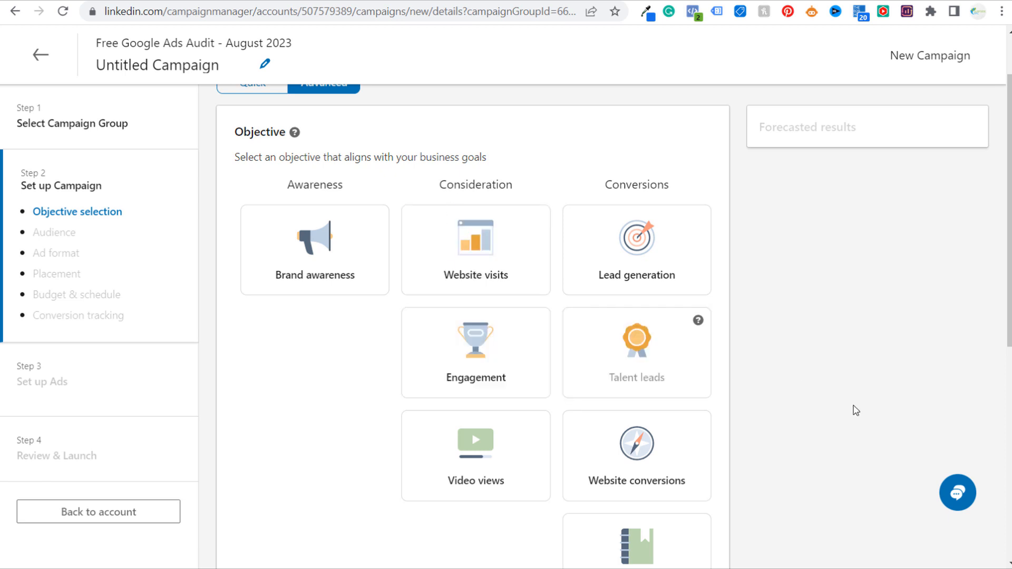
scroll(859, 395, down, 1)
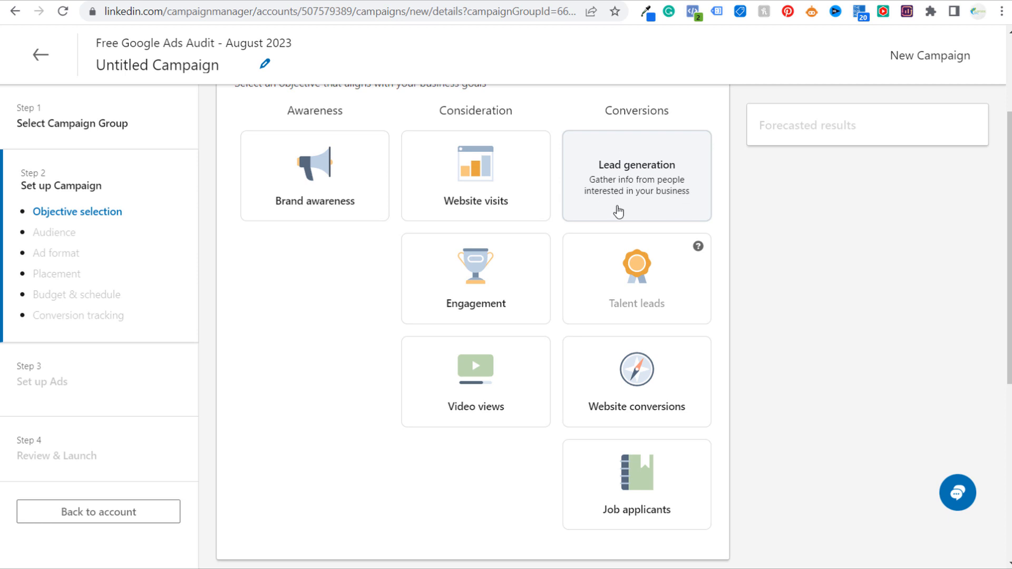
click(662, 179)
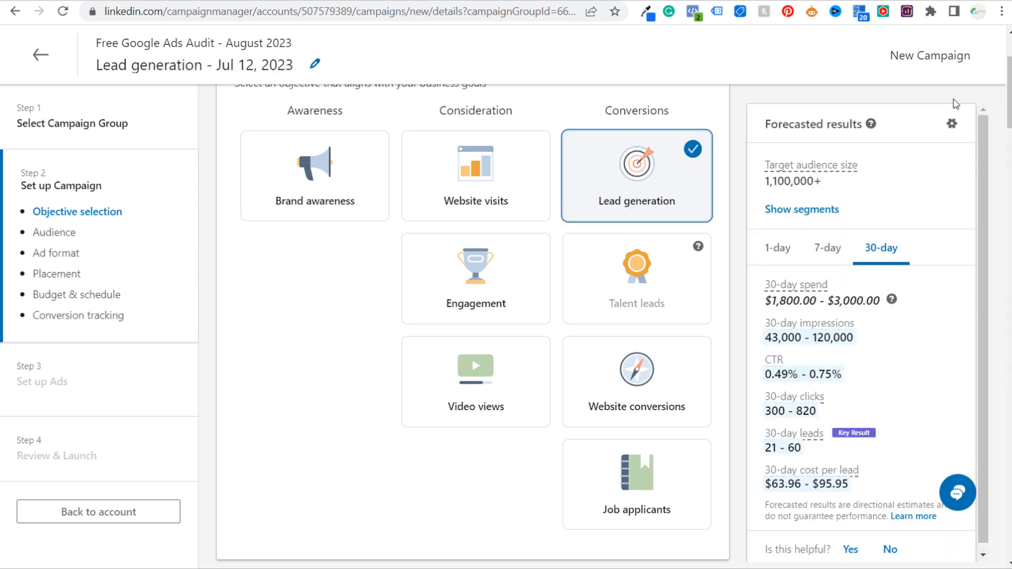
Try the Document and Video ad formats for the lead generation objective
drag(1009, 83, 1008, 353)
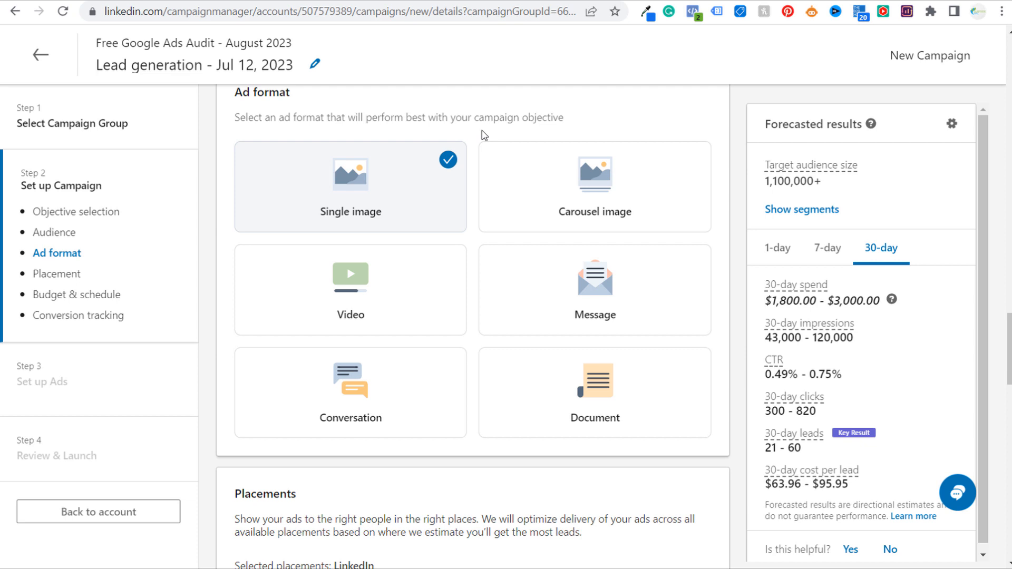
click(581, 398)
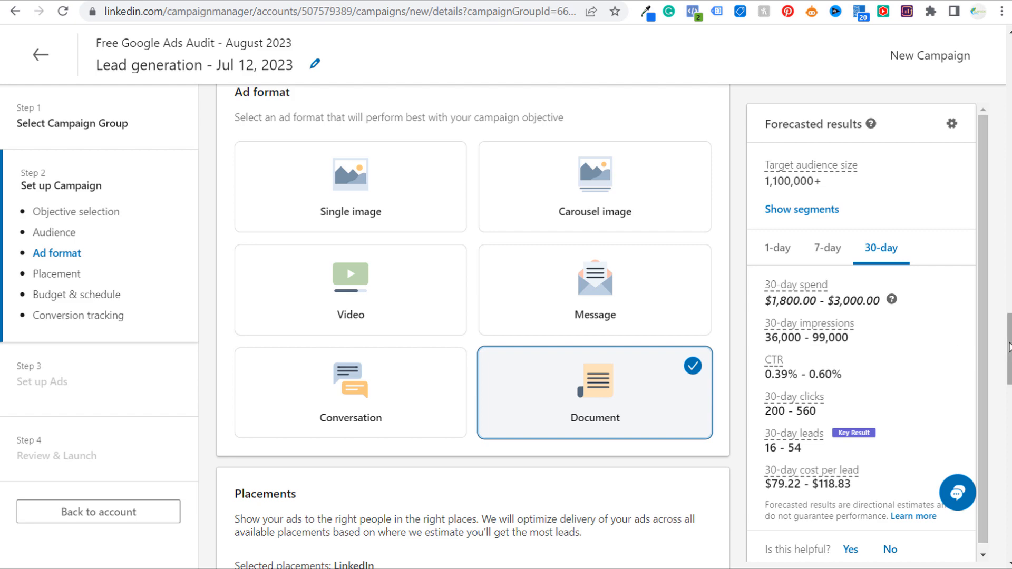
drag(1008, 345, 1003, 79)
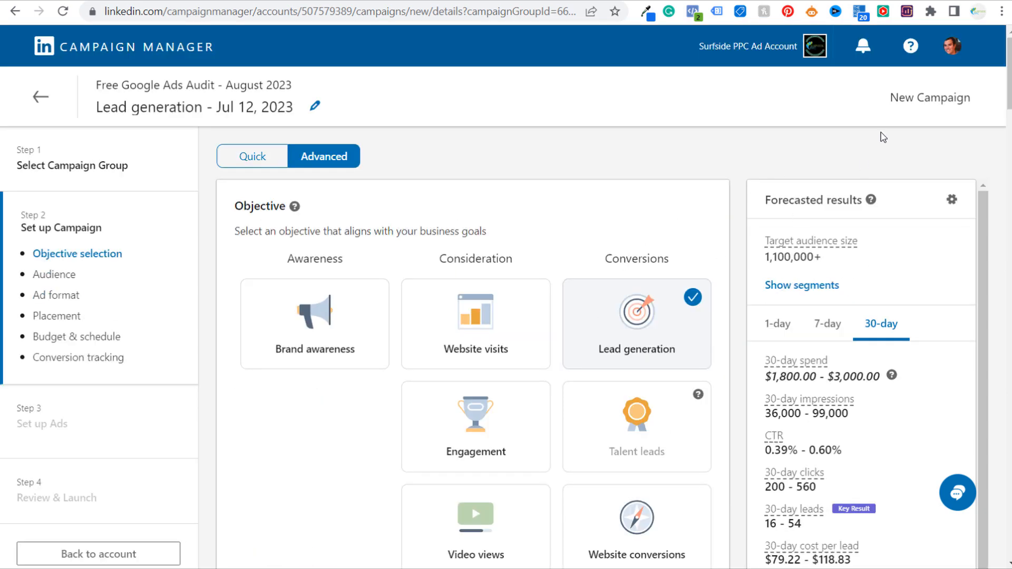
drag(1007, 75, 1007, 358)
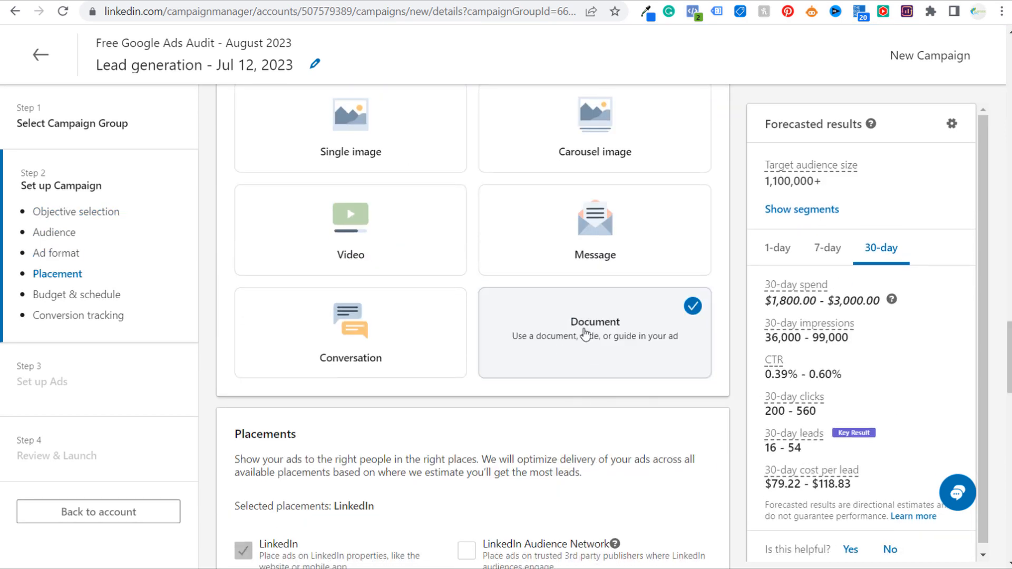
scroll(585, 333, up, 2)
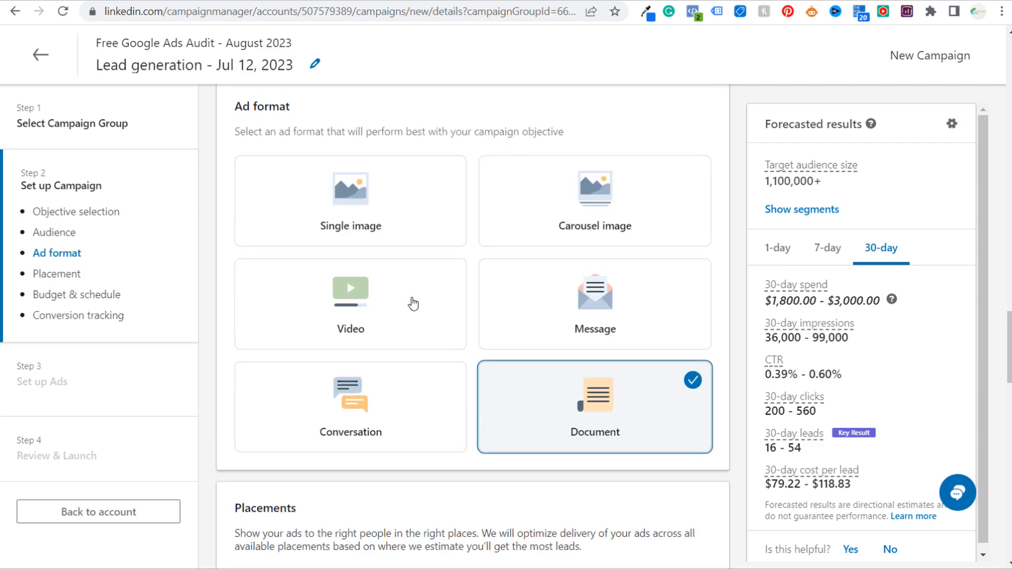
click(387, 330)
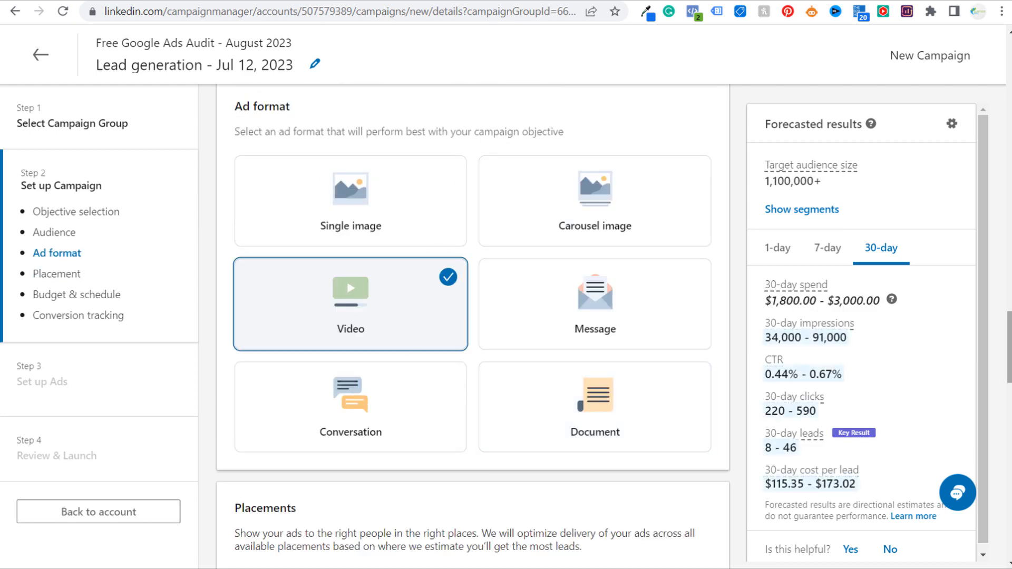
Change the campaign objective to Website conversions and choose the Video ad format
drag(1008, 345, 1008, 66)
scroll(644, 416, down, 2)
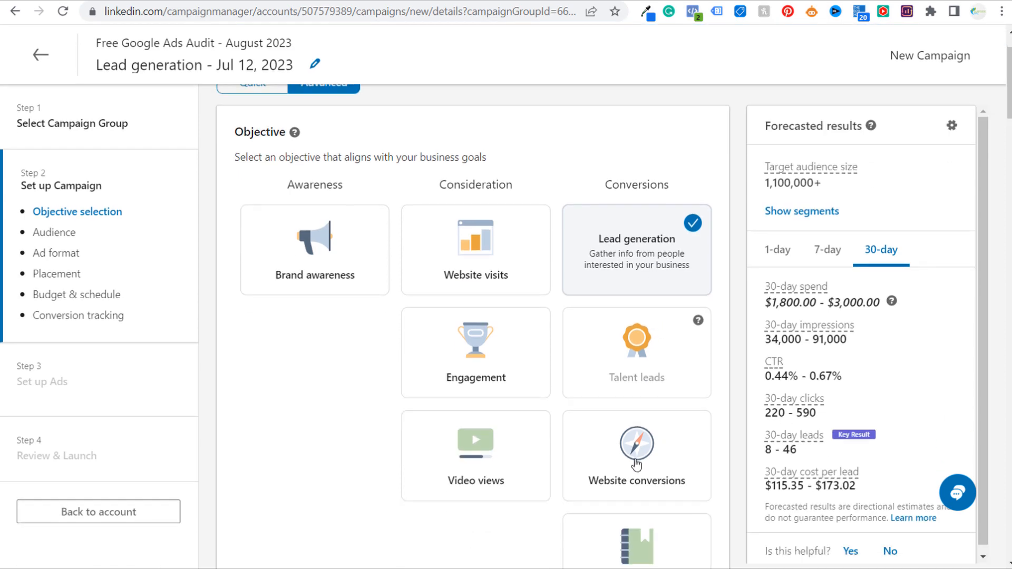
click(637, 464)
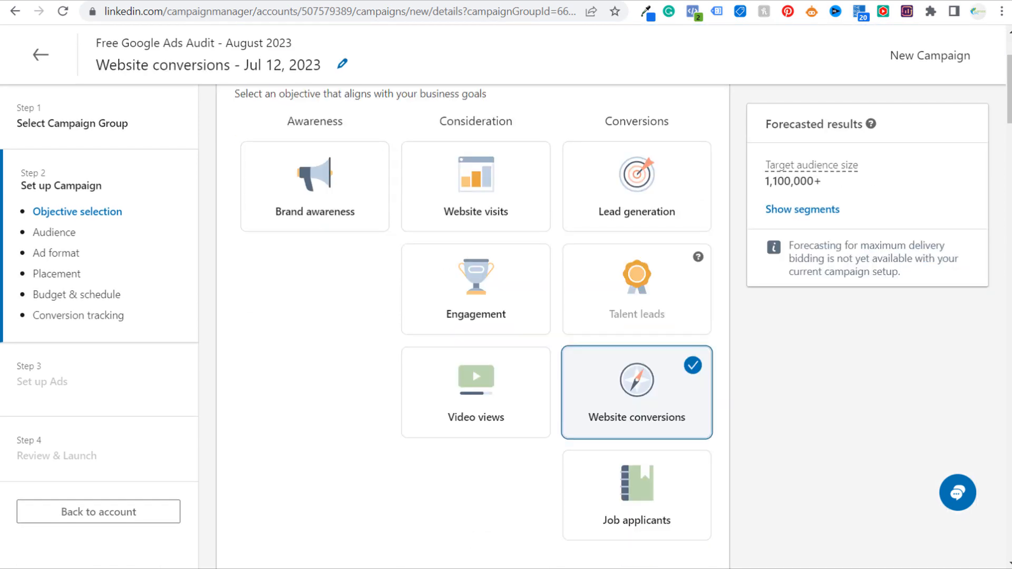
scroll(473, 366, down, 20)
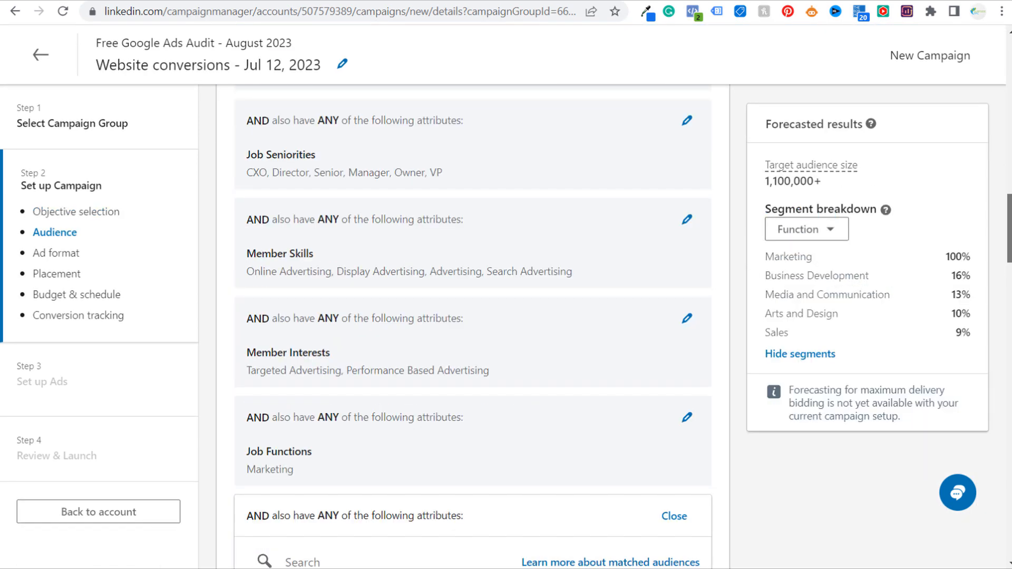
scroll(388, 309, down, 9)
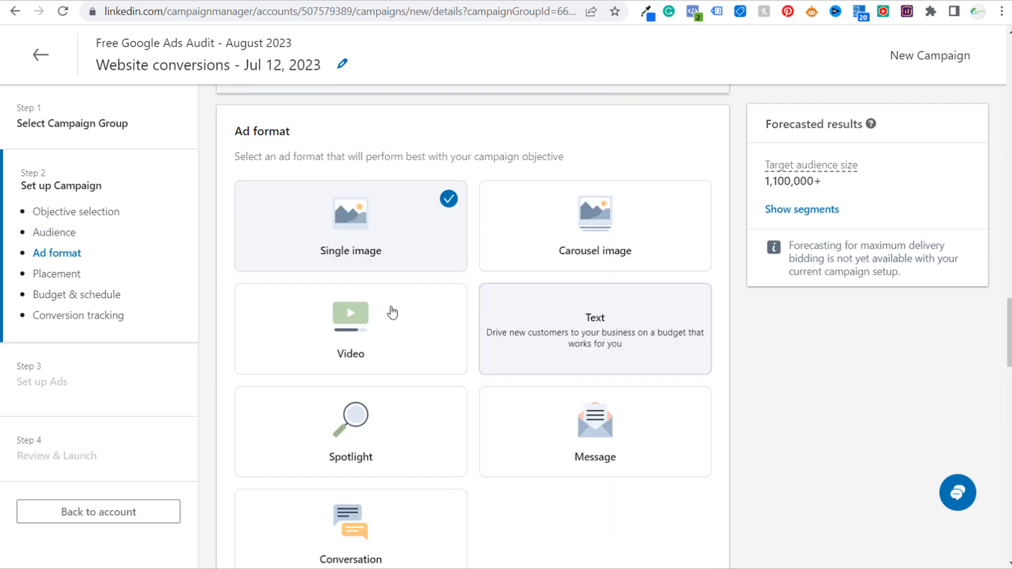
click(344, 346)
Review the new campaign's target audience attributes, location and language, along with the available objectives and ad formats
scroll(729, 279, up, 7)
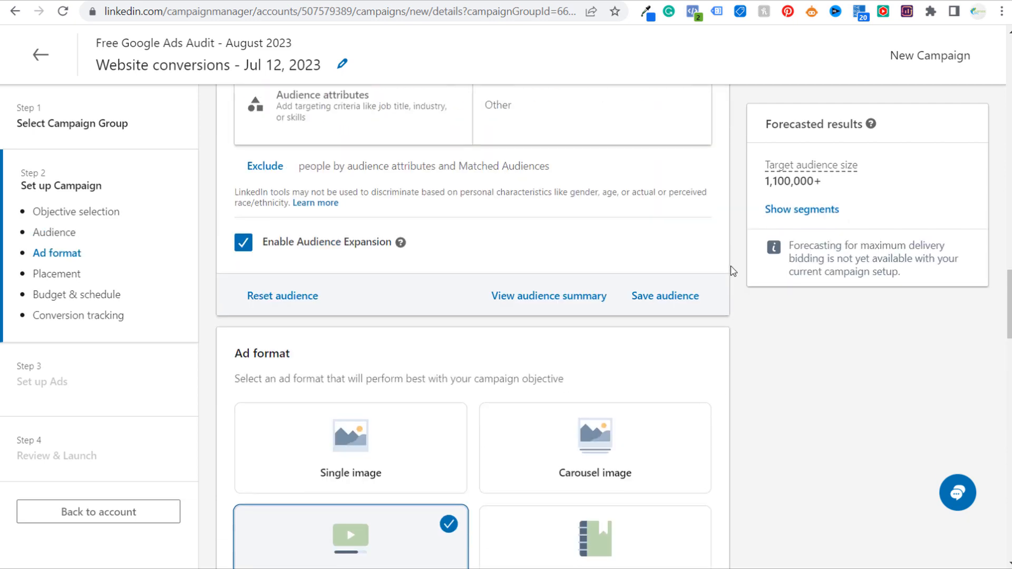
scroll(738, 274, up, 10)
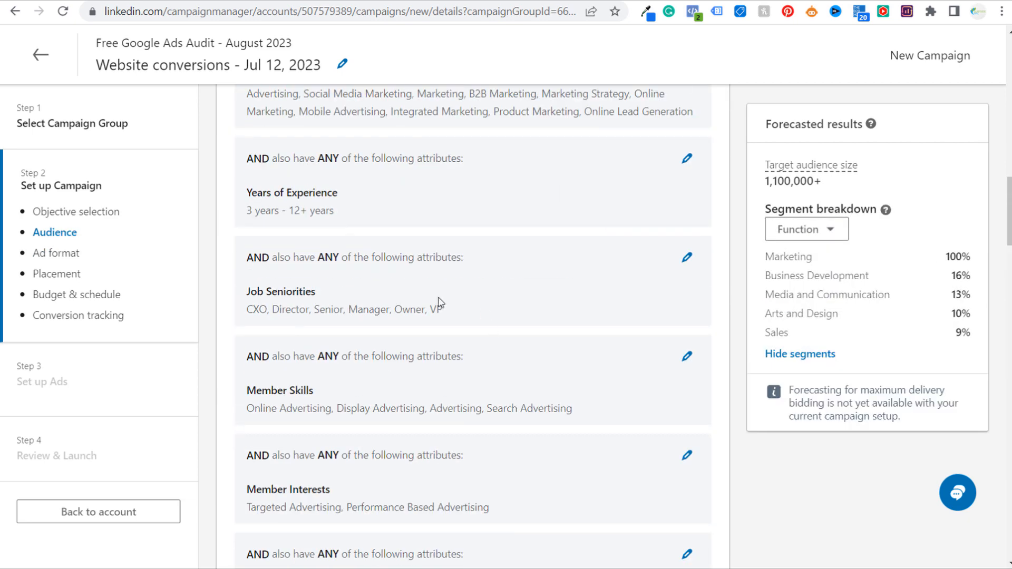
scroll(410, 260, up, 2)
scroll(408, 260, up, 6)
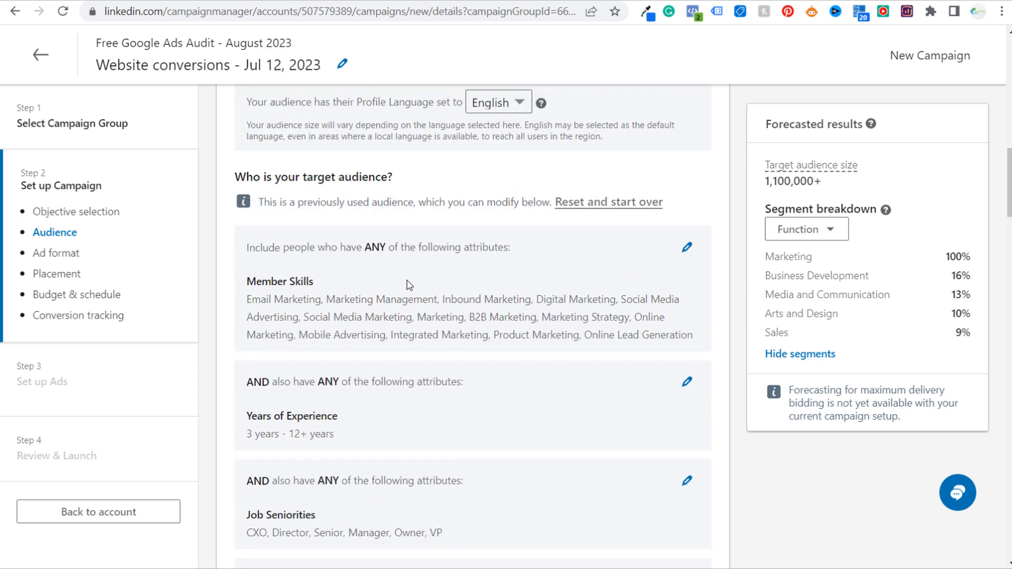
scroll(409, 307, up, 12)
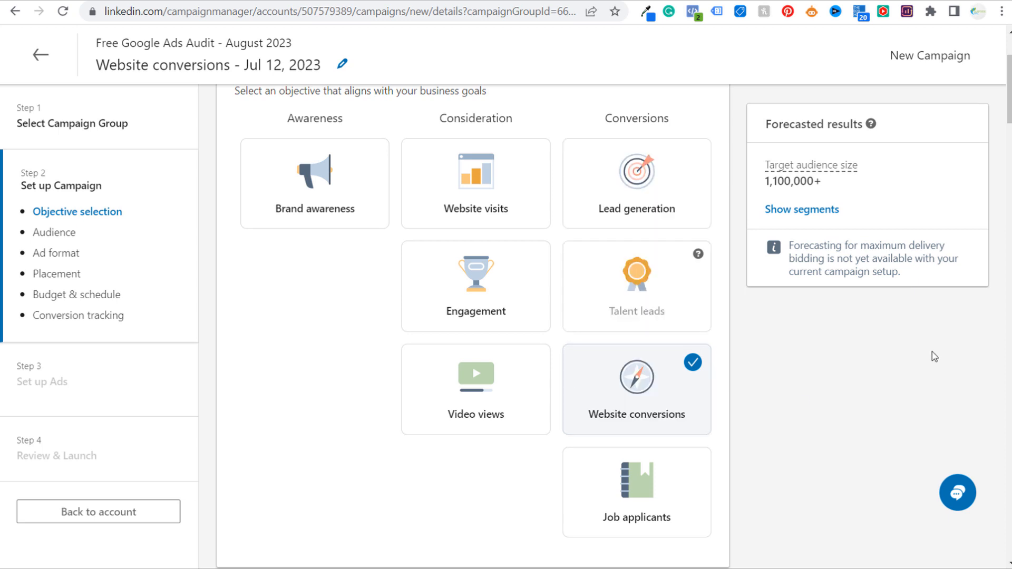
scroll(555, 191, down, 1)
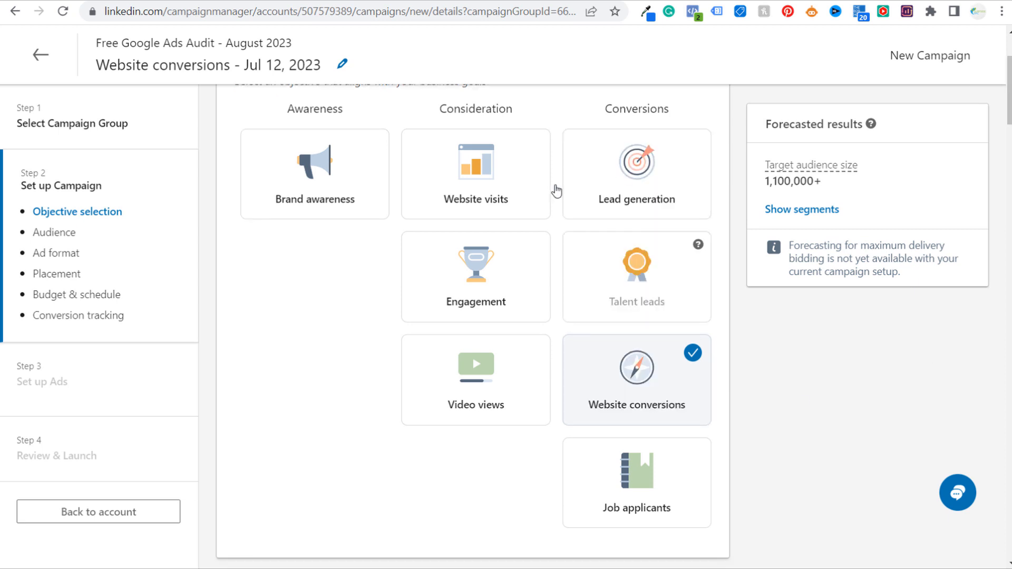
drag(1009, 100, 1009, 345)
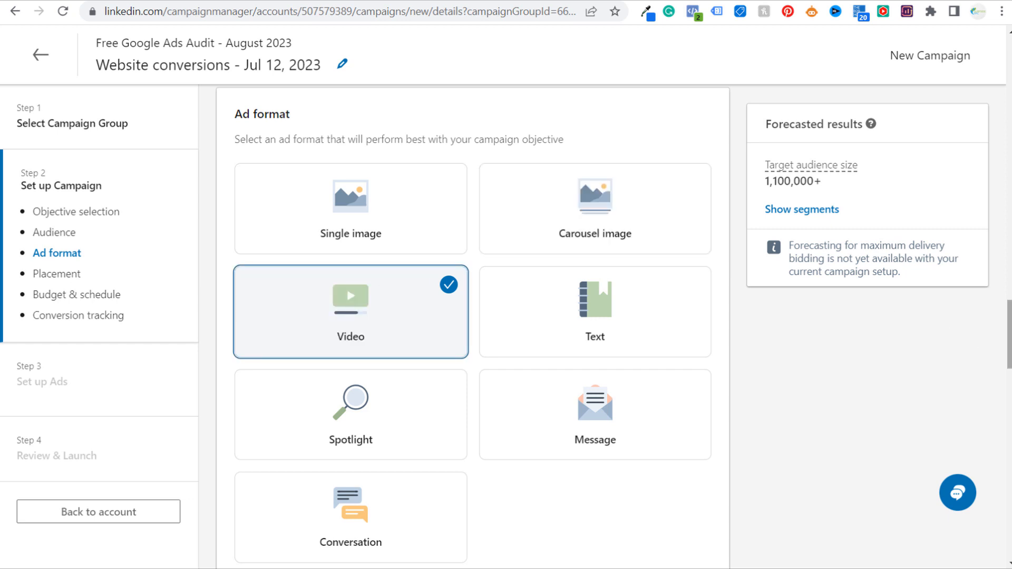
scroll(553, 121, up, 15)
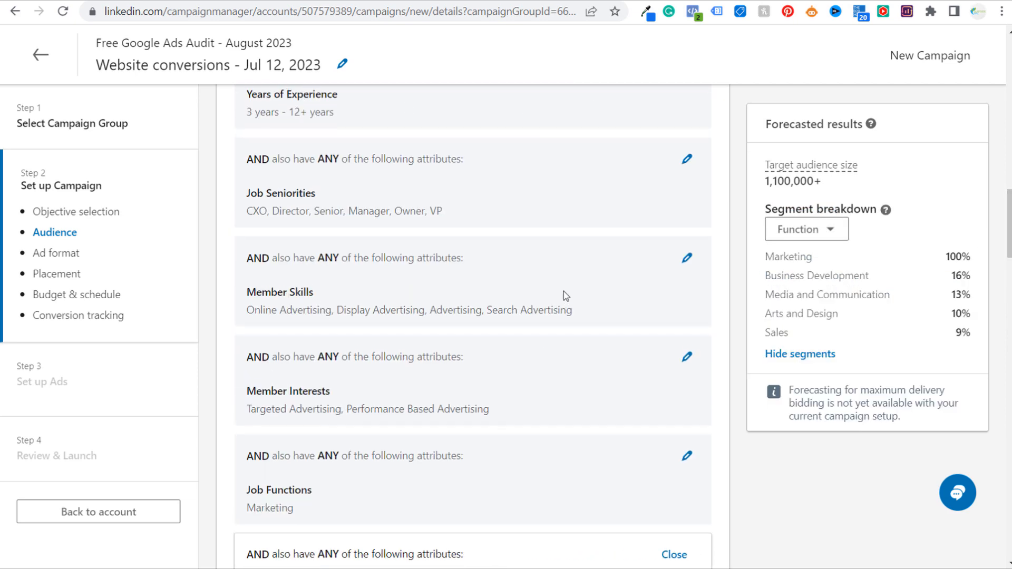
scroll(564, 293, up, 2)
scroll(566, 253, up, 8)
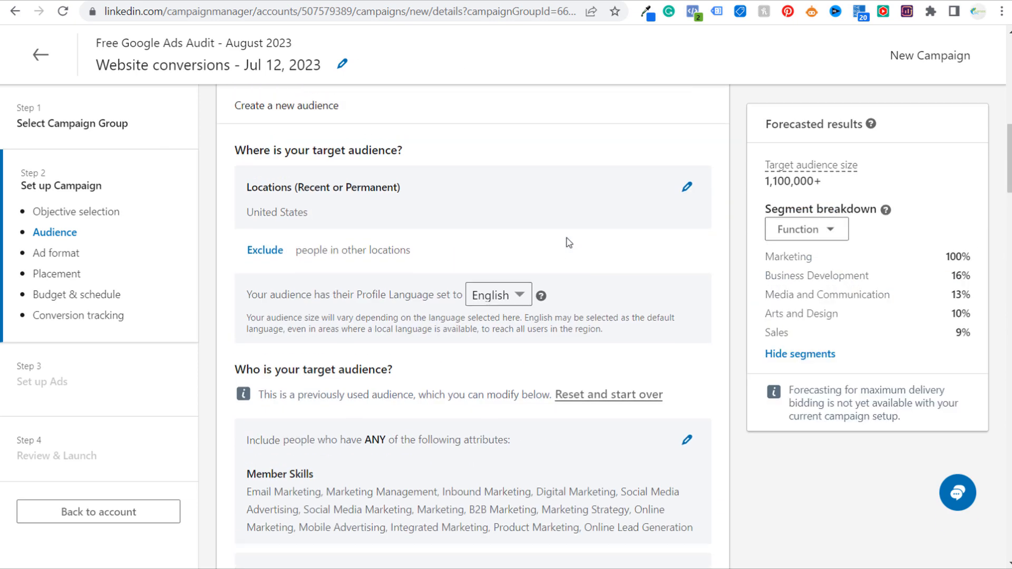
Review the saved audiences, the targeting attributes, the ad formats and the selected placements of the new campaign
scroll(437, 221, up, 3)
click(371, 217)
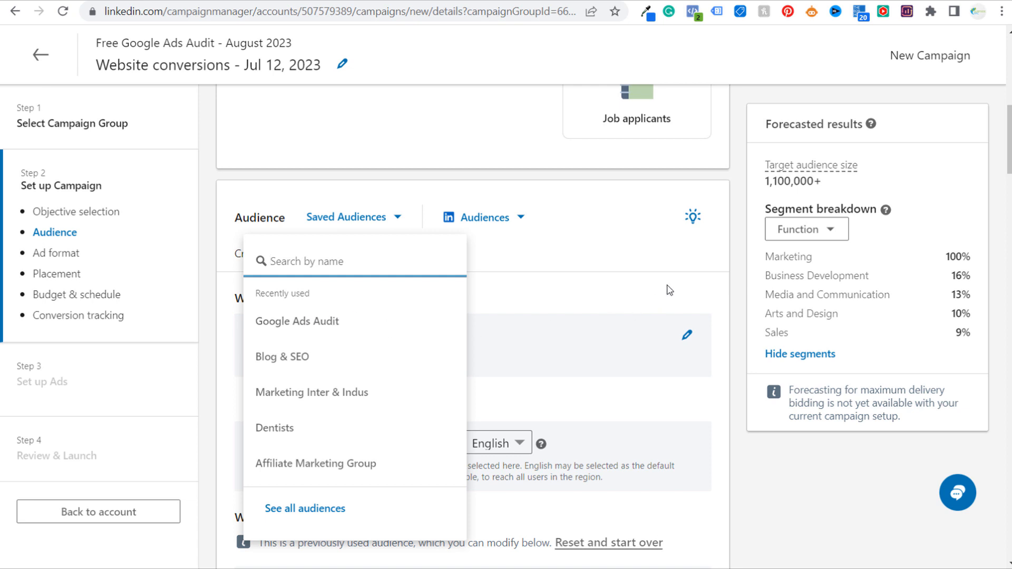
click(741, 223)
scroll(739, 224, down, 8)
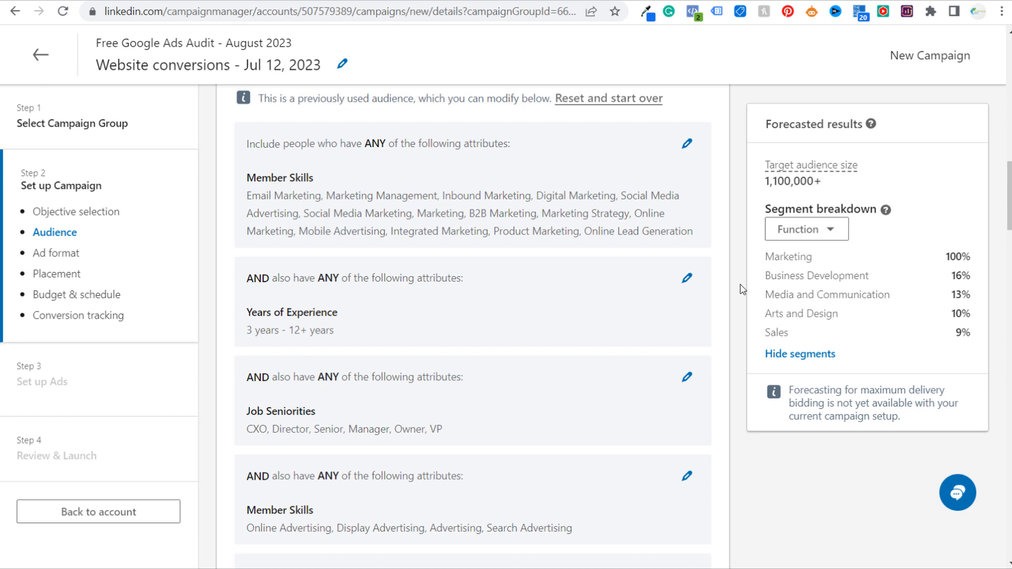
scroll(742, 289, down, 4)
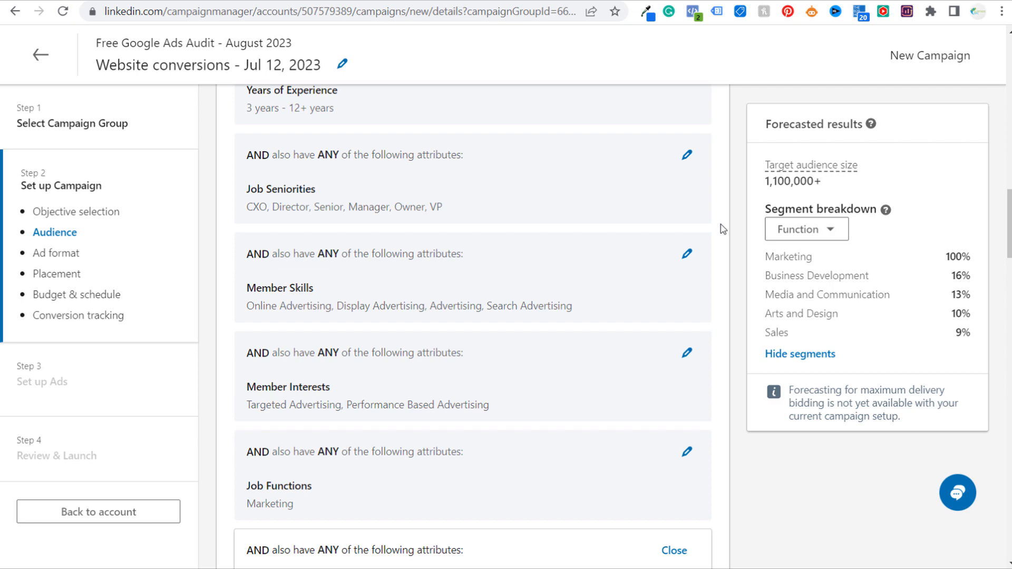
scroll(739, 251, down, 11)
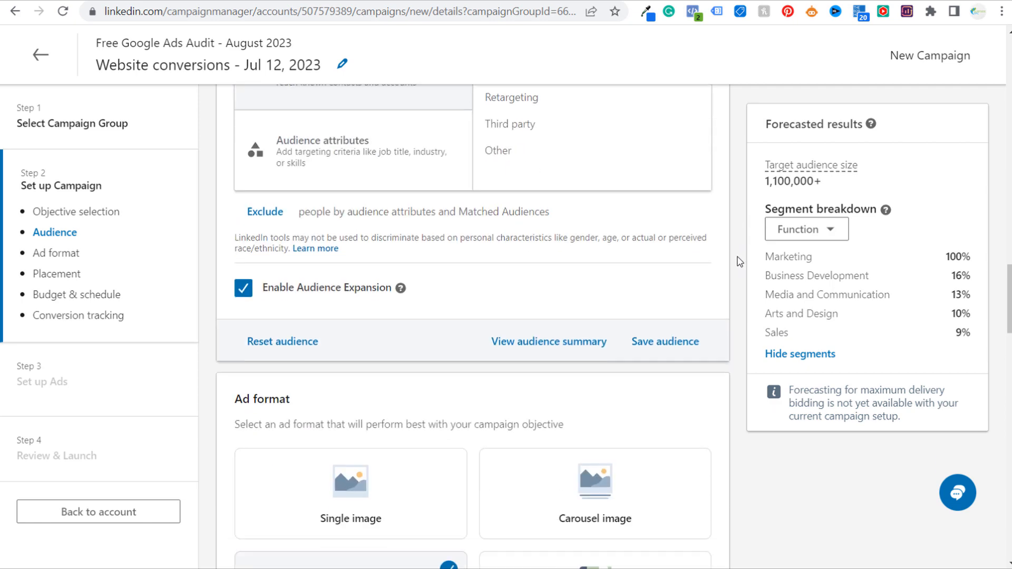
scroll(739, 261, down, 4)
scroll(738, 395, down, 10)
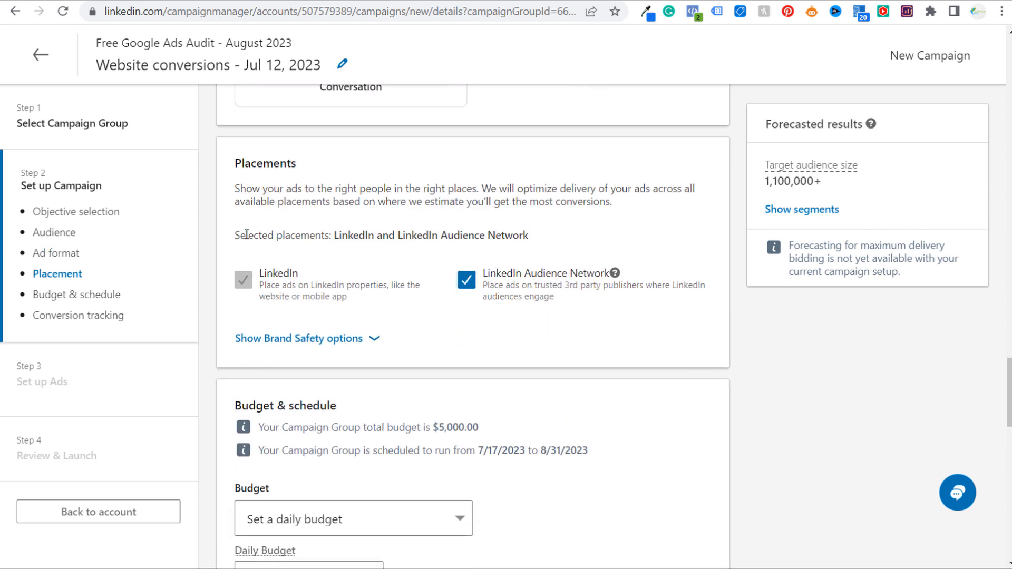
drag(247, 234, 453, 230)
click(454, 229)
Set the new campaign's daily budget to $50.00
scroll(820, 385, down, 3)
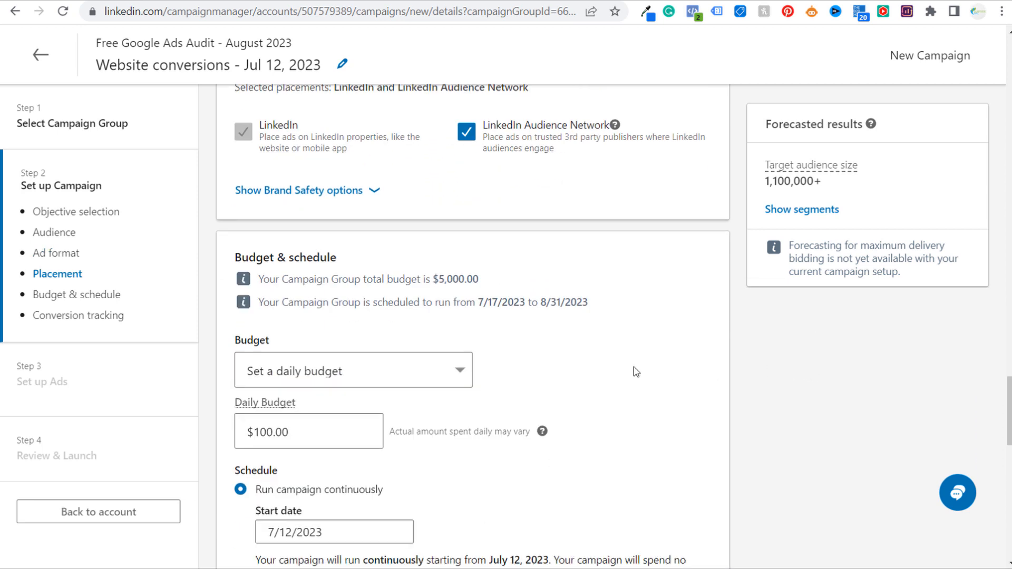
drag(343, 438, 213, 442)
text(5)
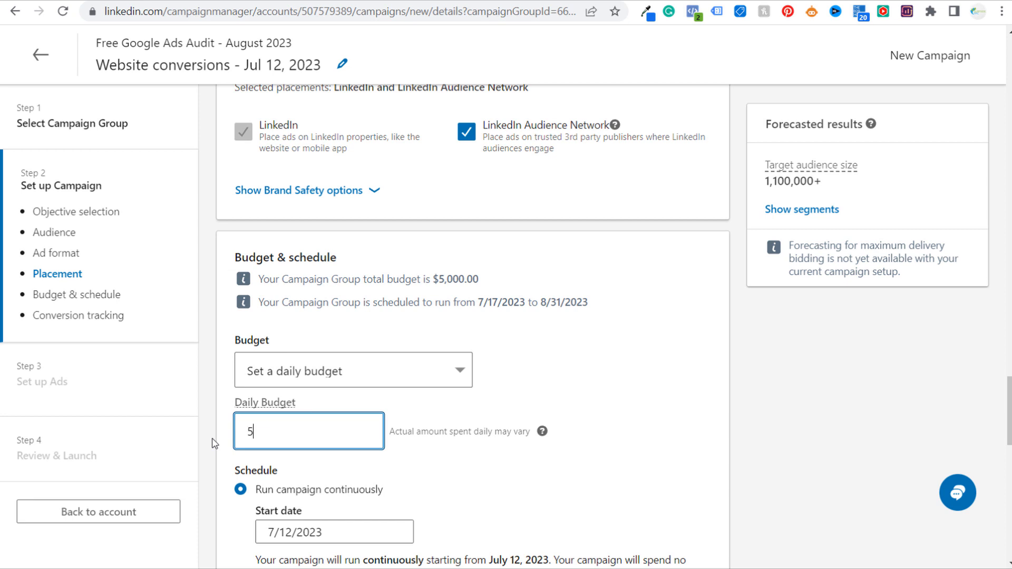
text(0.00)
click(790, 380)
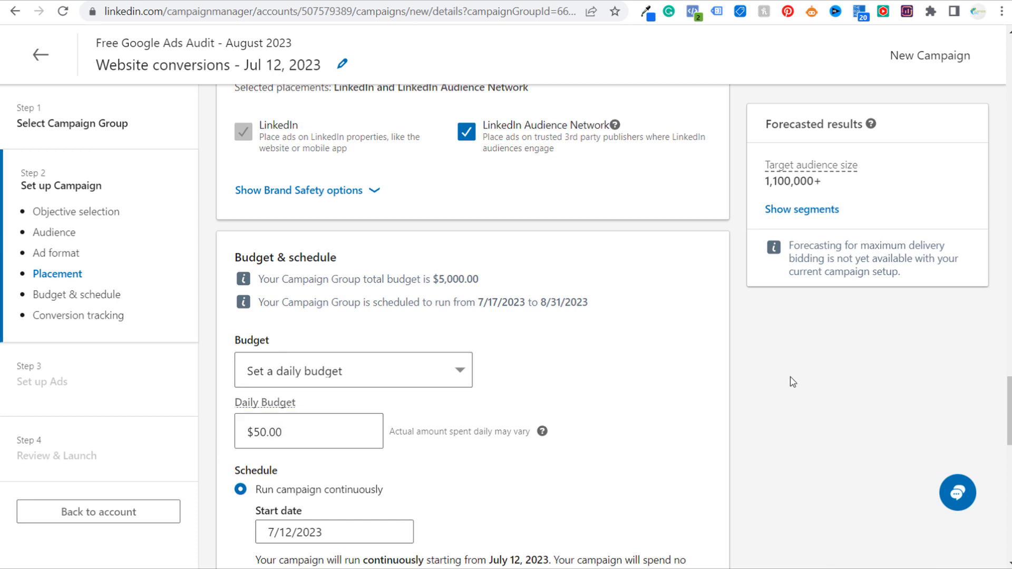
Schedule the campaign with a start and end date, setting the start date to 7/17/2023
scroll(790, 375, down, 1)
scroll(797, 355, down, 1)
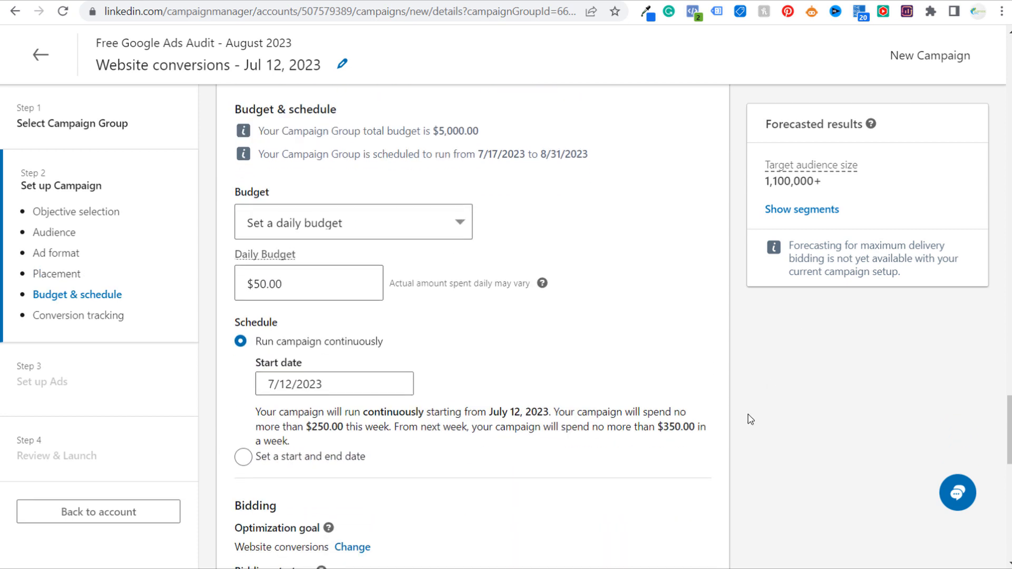
click(243, 456)
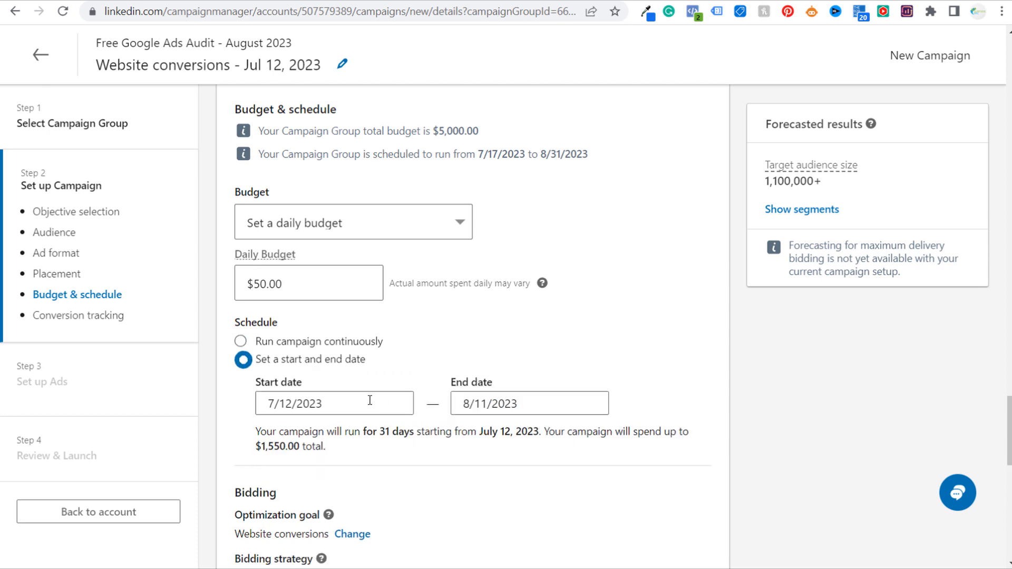
click(369, 399)
click(314, 331)
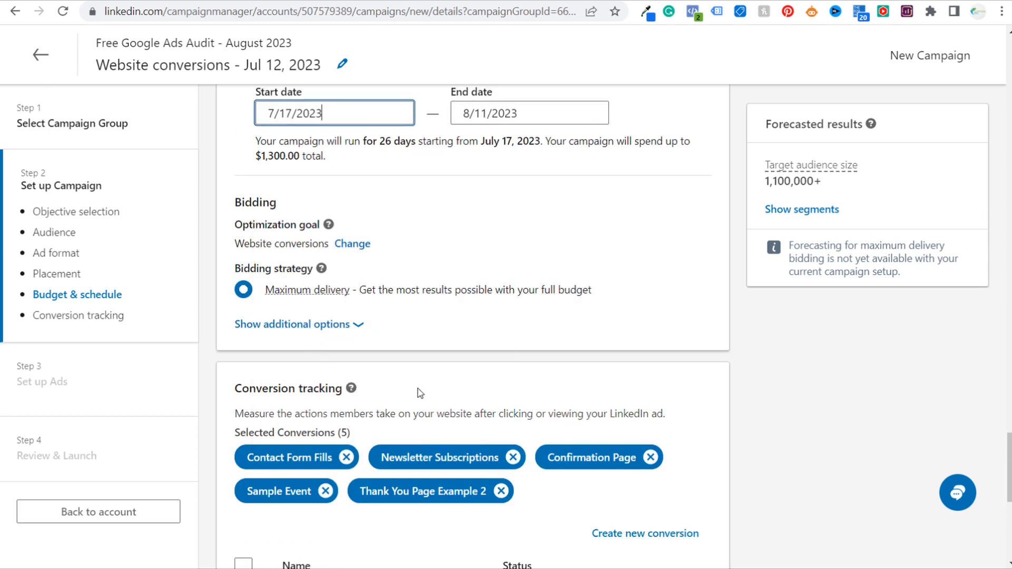
scroll(360, 261, up, 3)
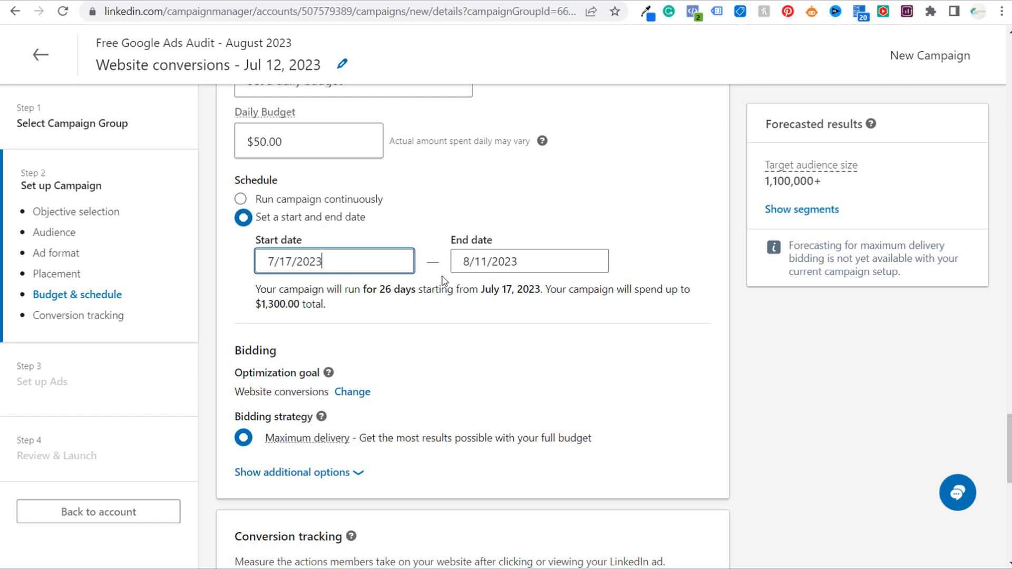
Remove Contact Form Fills, Newsletter Subscriptions, Confirmation Page and Sample Event from the selected conversions
scroll(570, 368, down, 10)
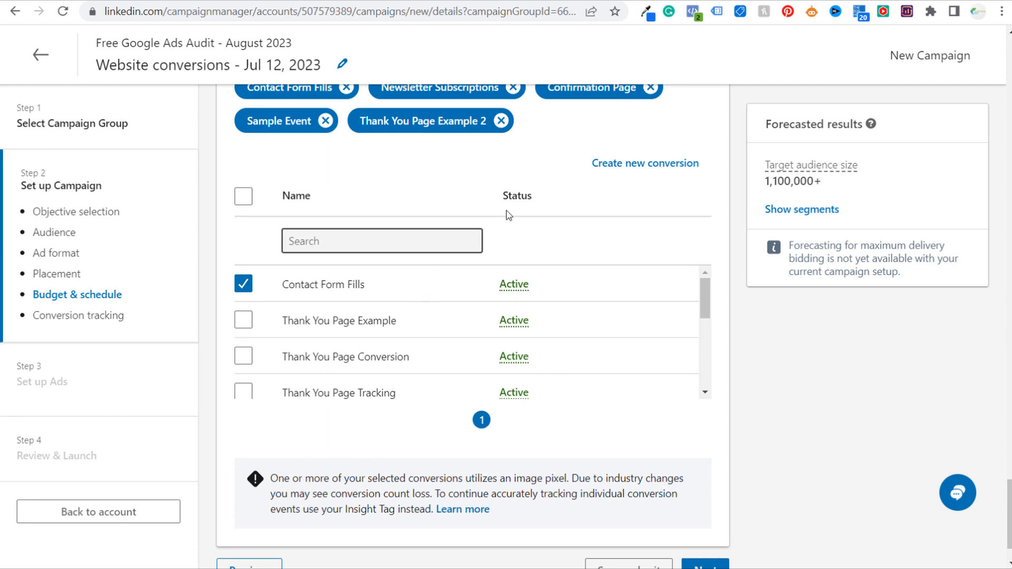
scroll(472, 192, up, 3)
click(346, 235)
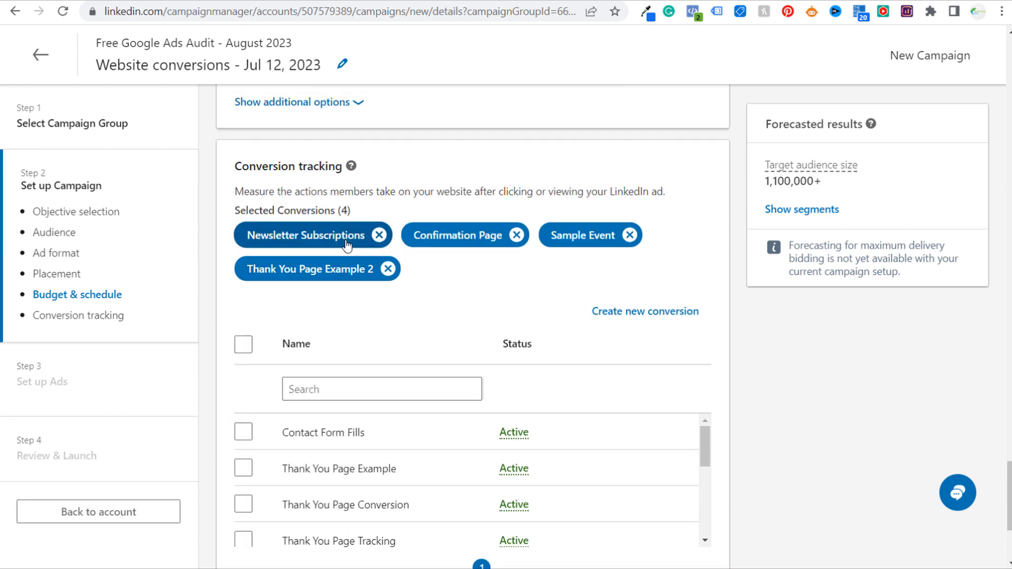
click(378, 235)
click(349, 236)
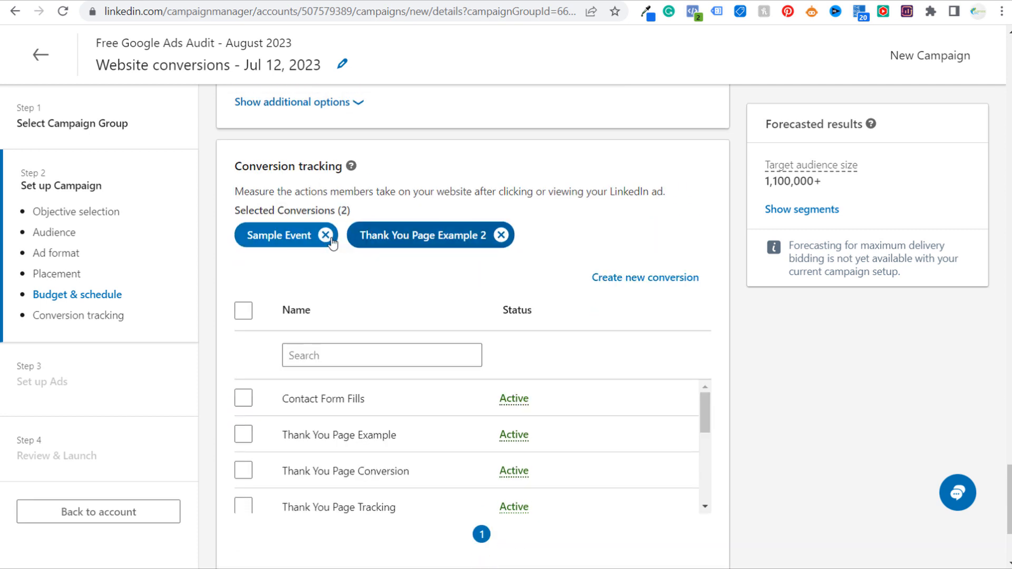
click(326, 235)
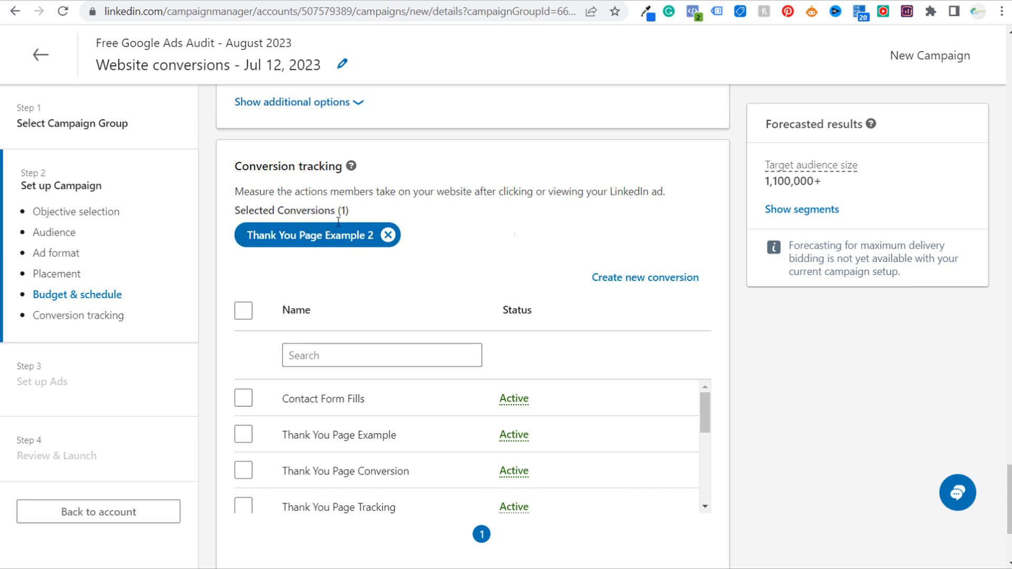
Save the campaign setup, confirming the objective and ad format, and start creating a new video ad
scroll(814, 358, down, 3)
scroll(815, 358, down, 1)
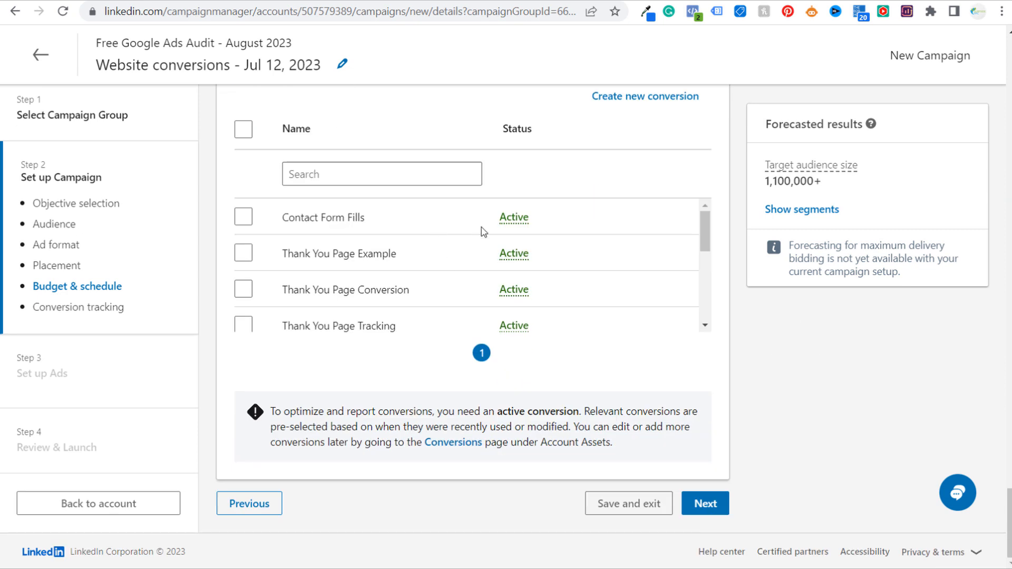
click(705, 504)
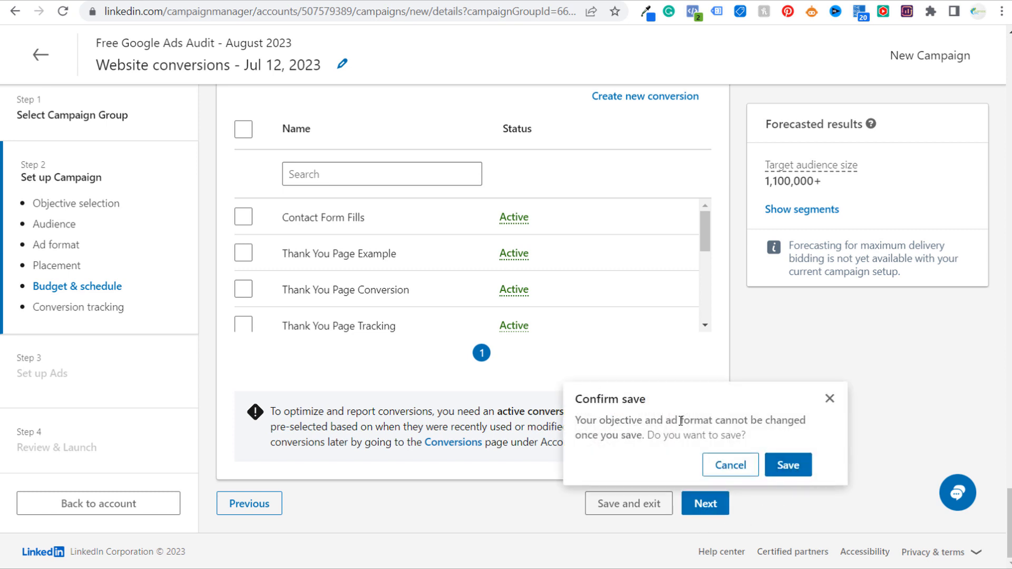
click(796, 469)
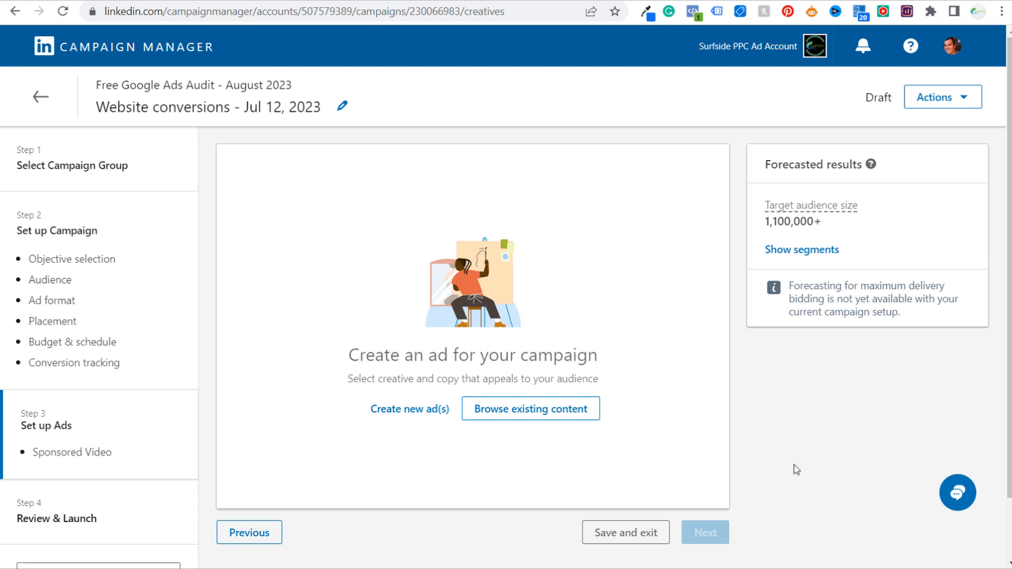
click(384, 414)
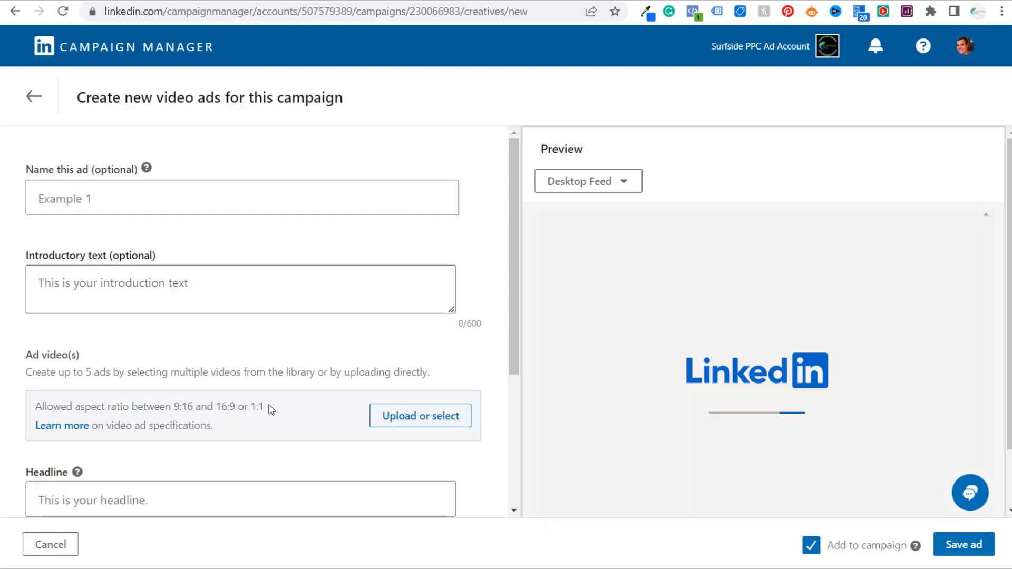
Read the ad video instructions on the number of videos and the allowed aspect ratios
click(407, 417)
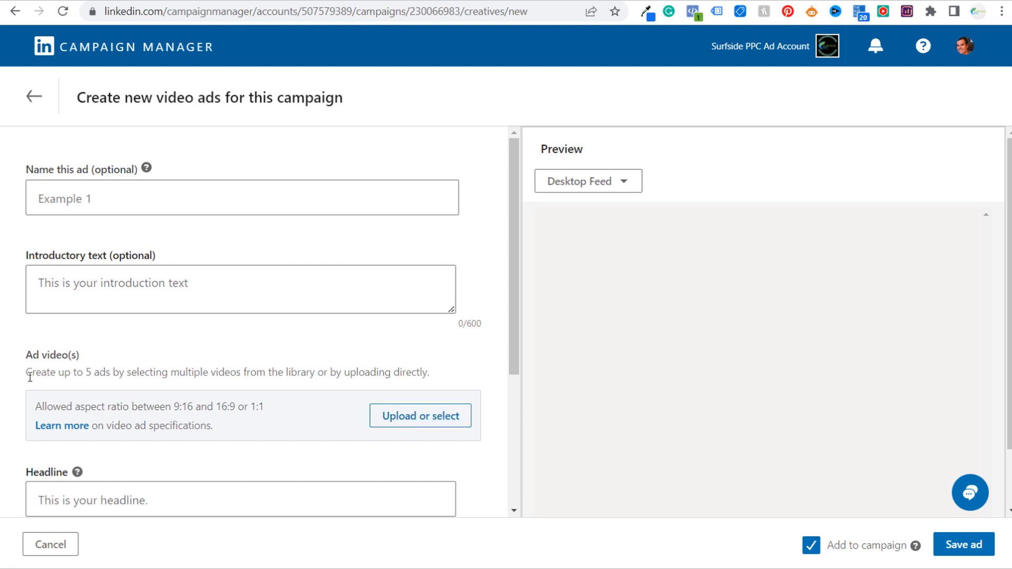
drag(26, 374, 385, 370)
click(125, 361)
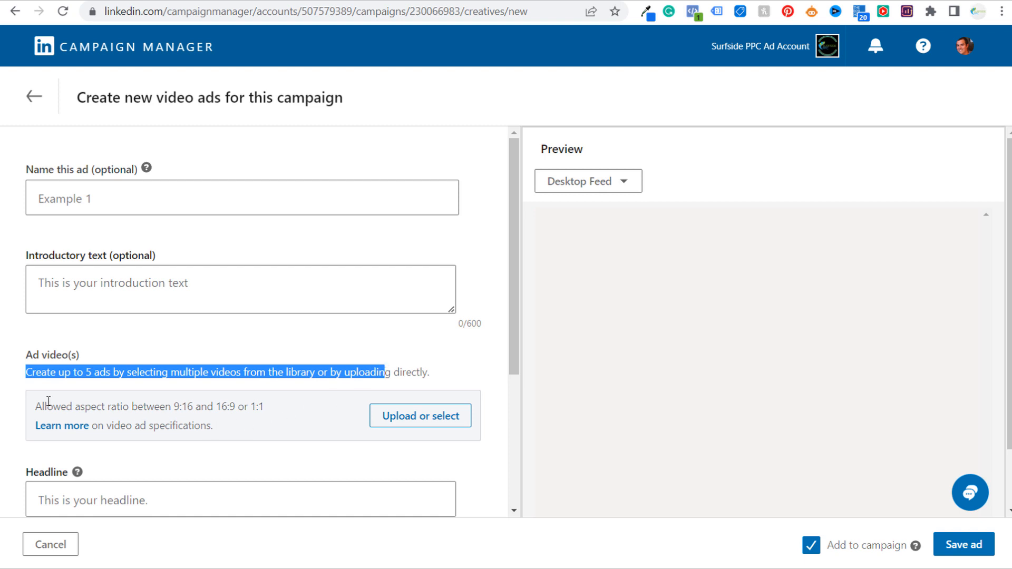
drag(35, 406, 172, 404)
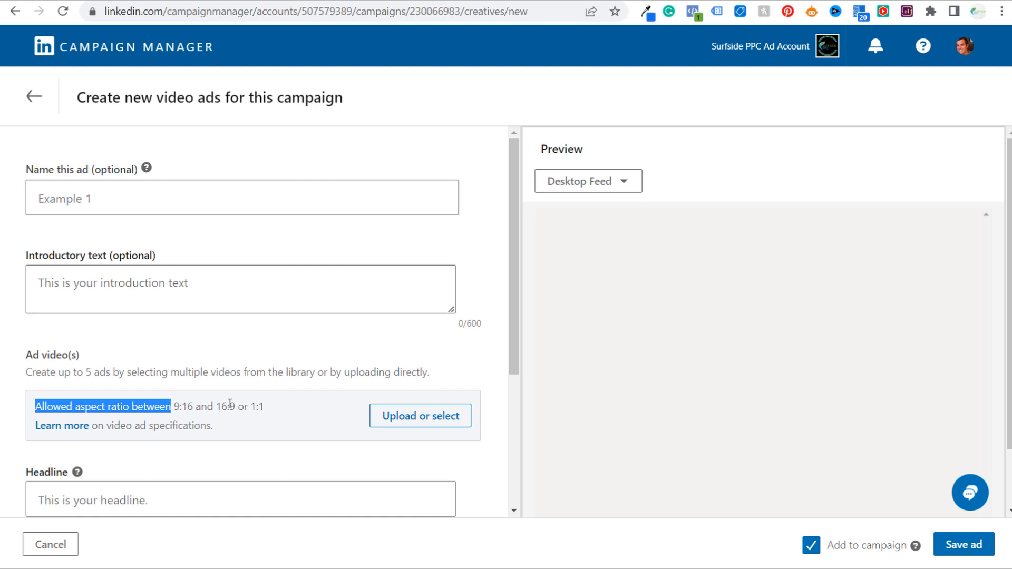
drag(265, 406, 254, 407)
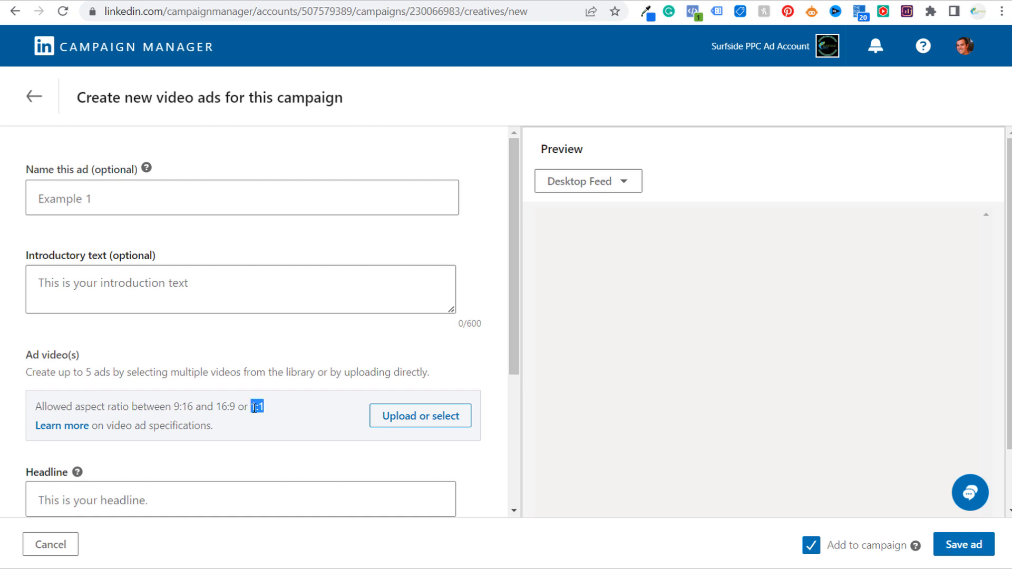
click(254, 375)
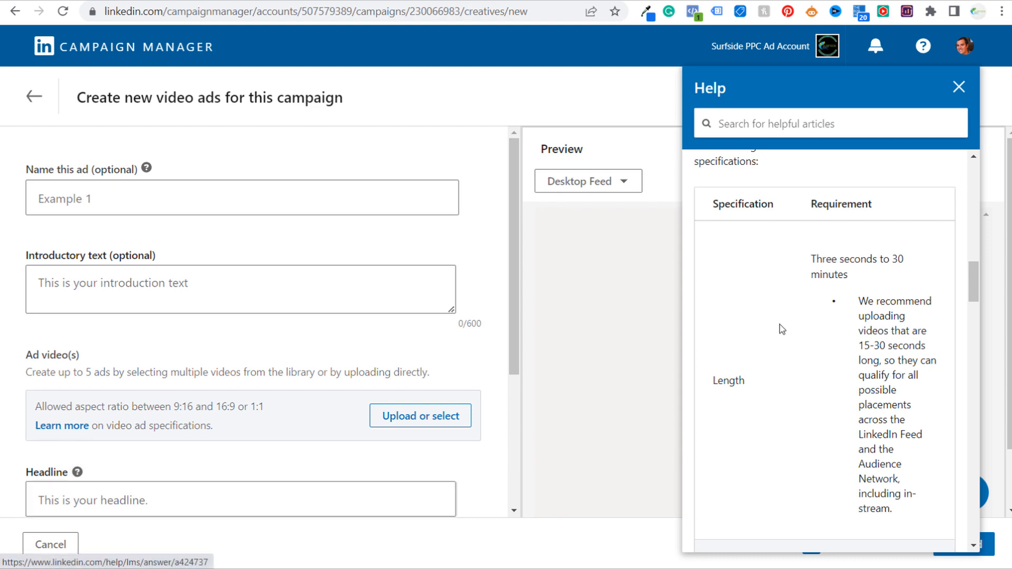
Read the video ad specifications on length, example sizes, file size and file format, and close the help article
drag(815, 258, 886, 259)
click(892, 317)
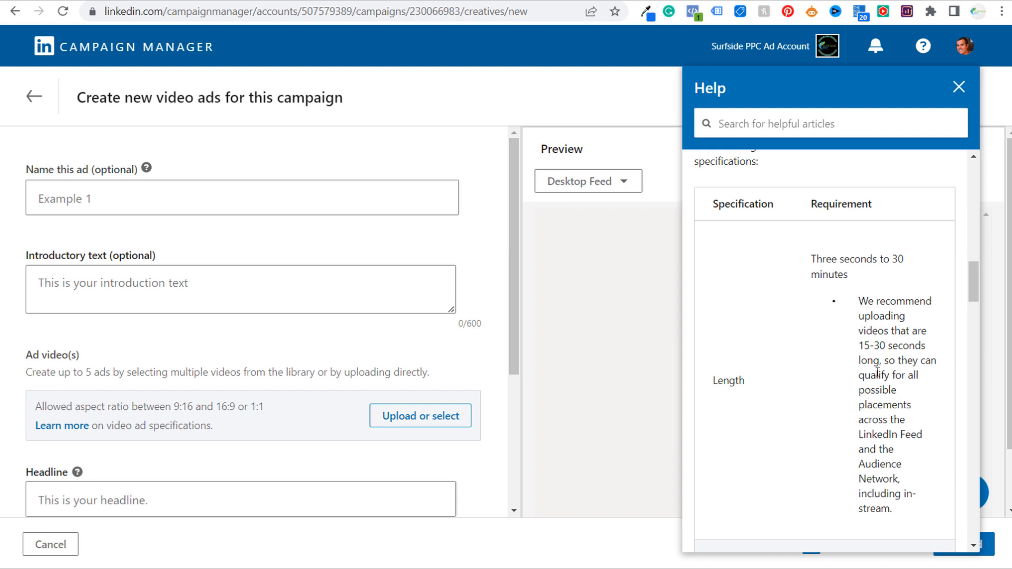
scroll(870, 367, down, 1)
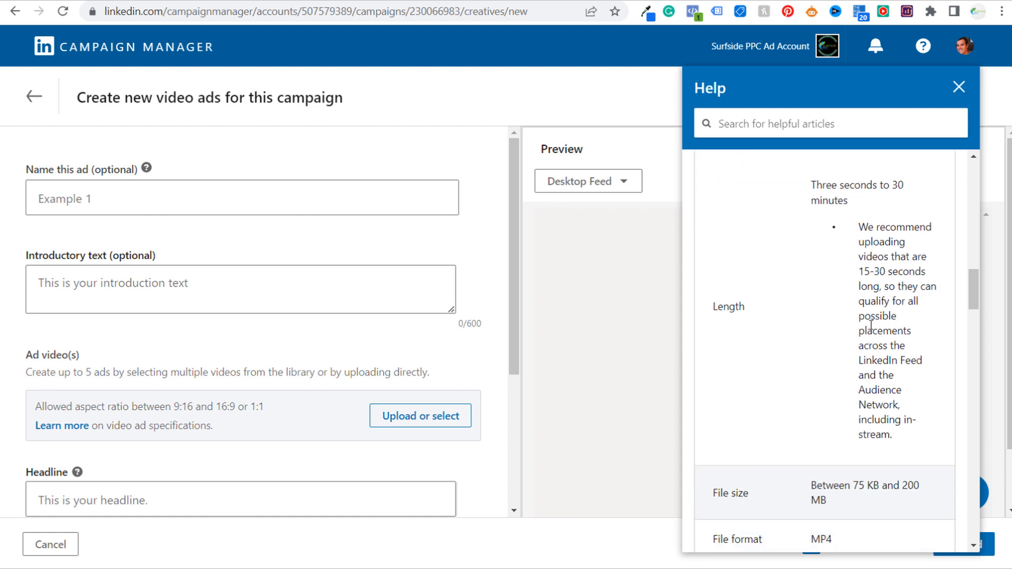
scroll(875, 369, down, 1)
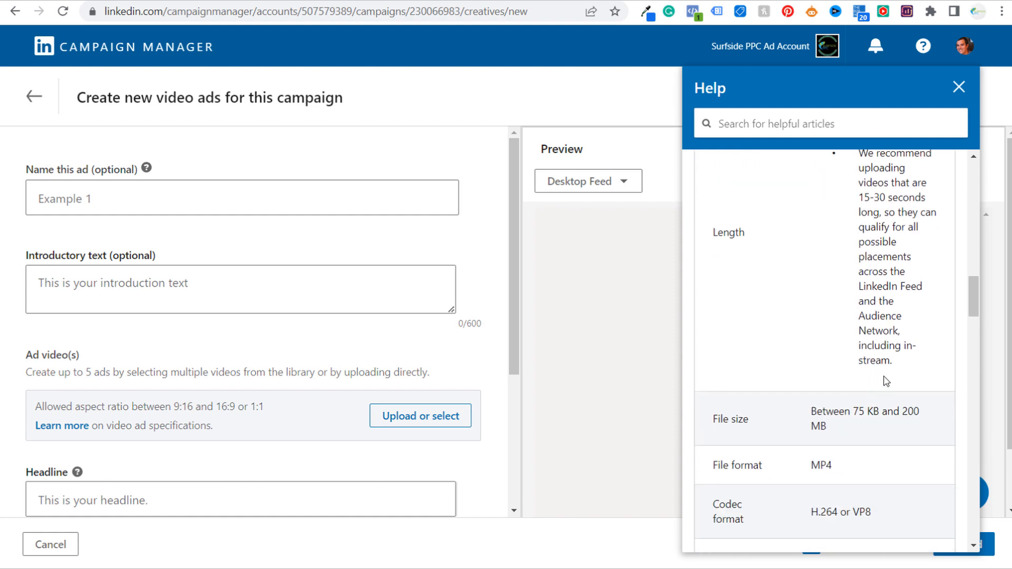
scroll(877, 355, up, 5)
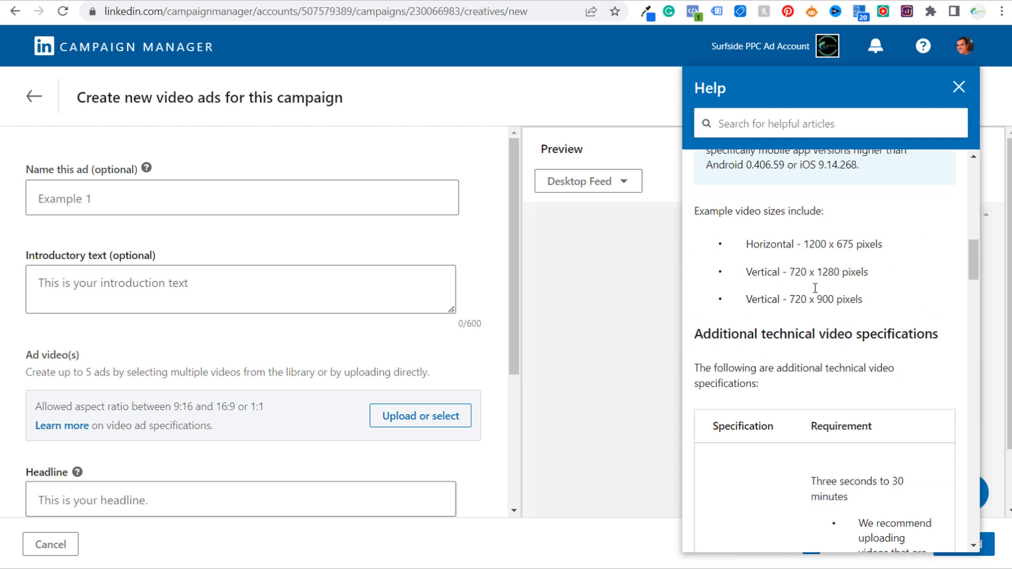
scroll(806, 240, down, 5)
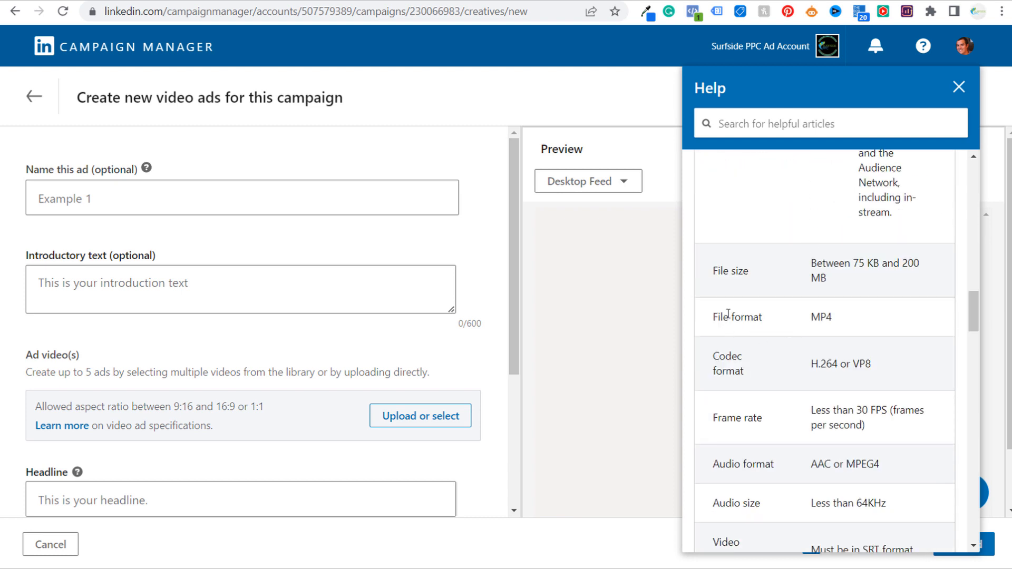
drag(712, 317, 888, 318)
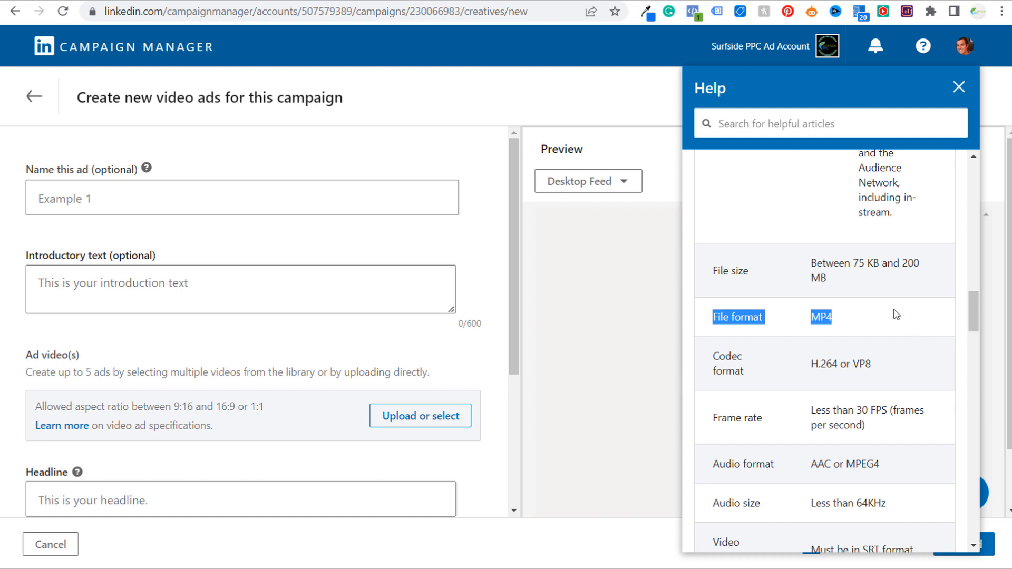
click(958, 87)
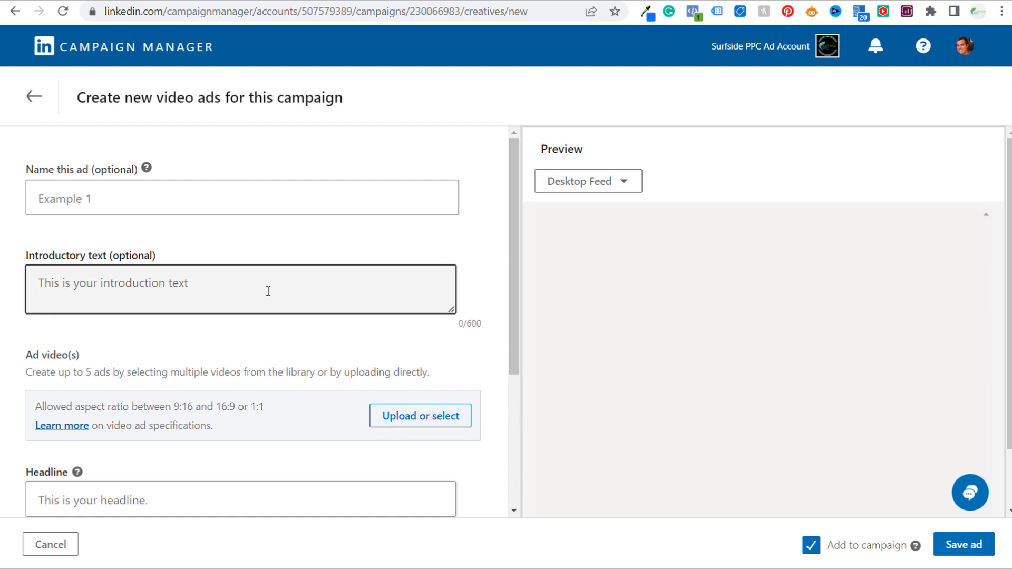
Look over the headline, destination URL and call-to-action fields, and return to the campaign list without saving the ad
scroll(264, 406, down, 3)
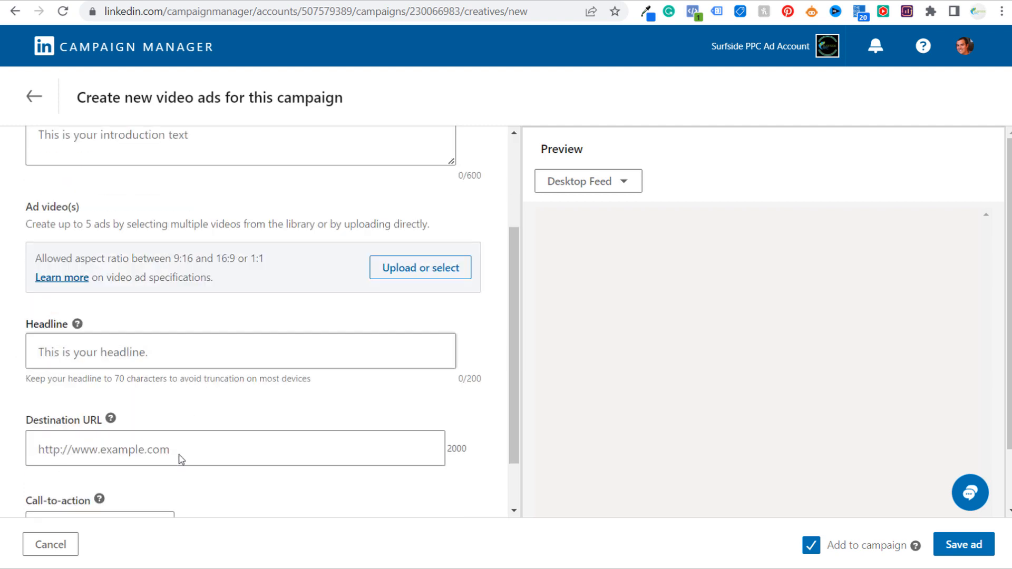
scroll(145, 437, down, 1)
click(140, 478)
click(142, 480)
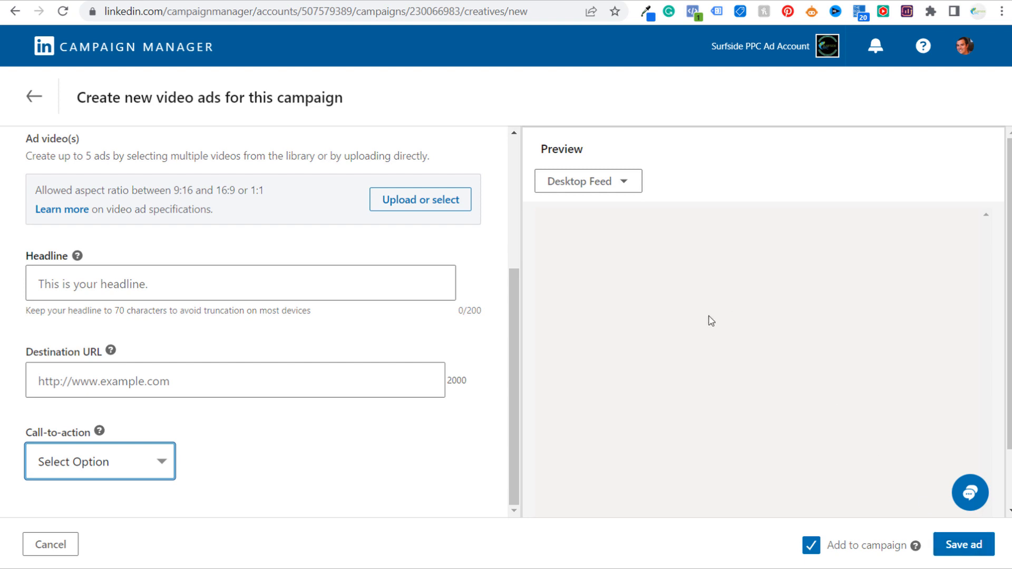
click(41, 96)
click(38, 96)
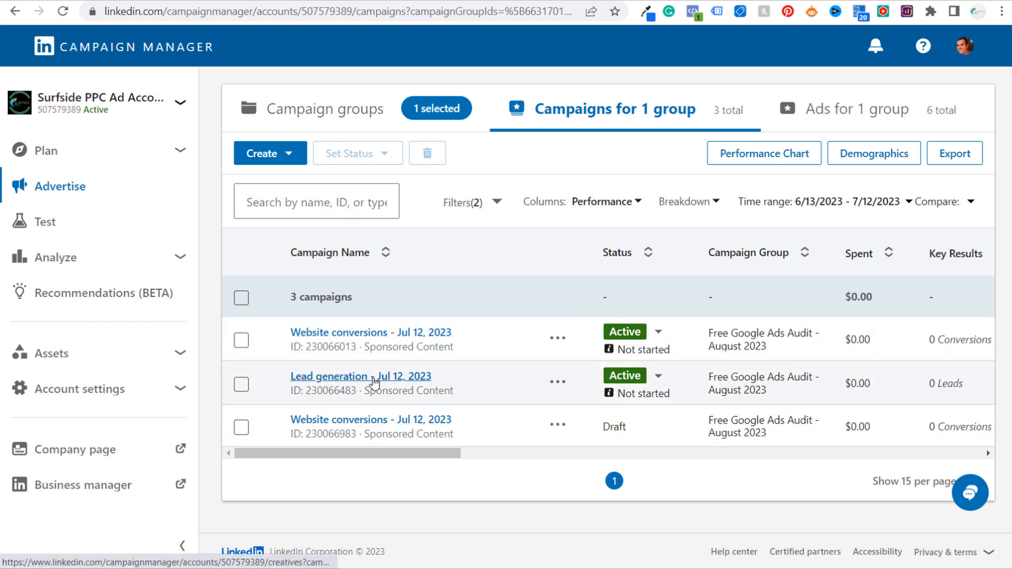
Try selecting and deselecting all campaigns, and view the available actions for the first Website conversions campaign
click(246, 303)
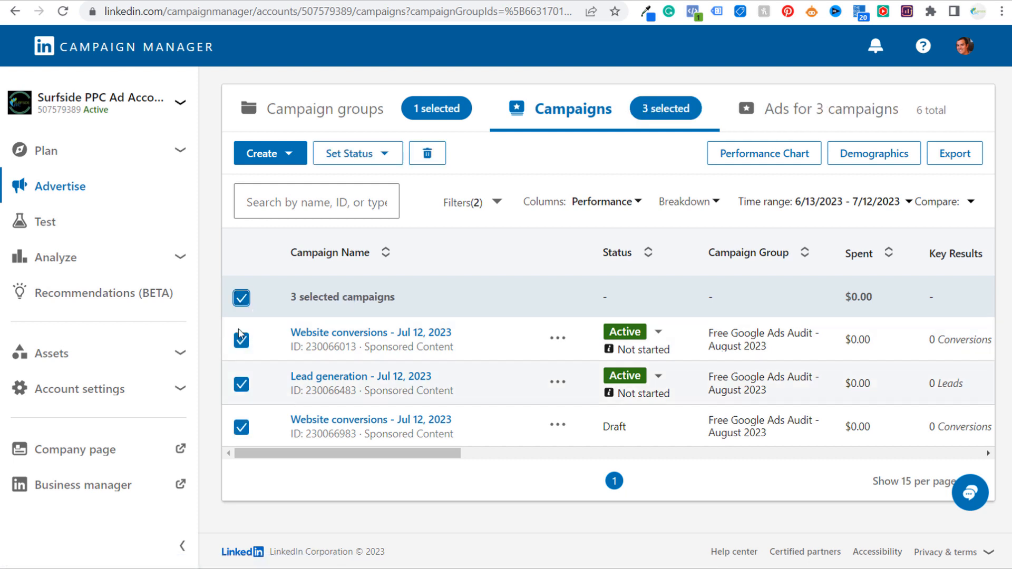
click(242, 297)
click(557, 338)
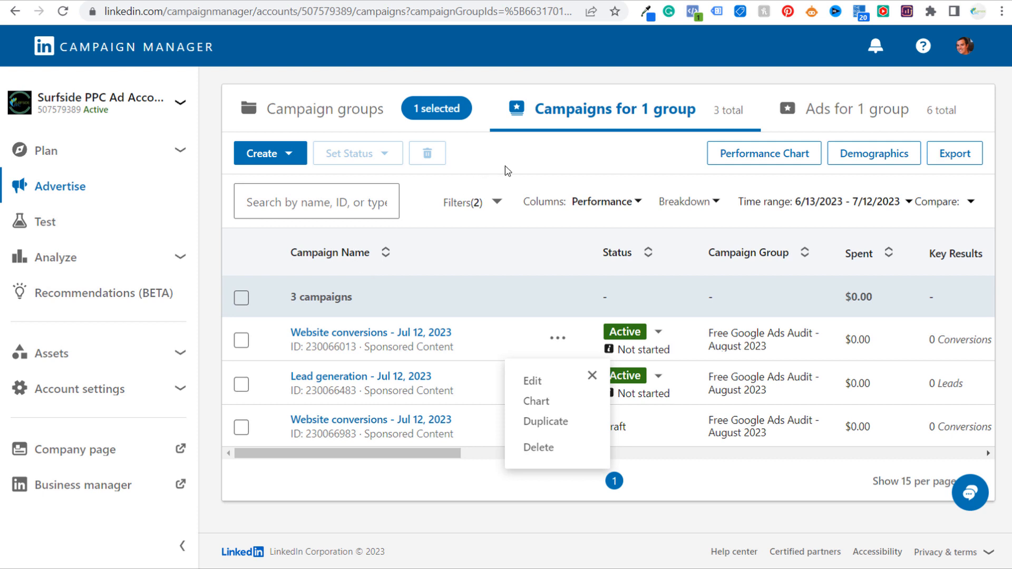
click(517, 169)
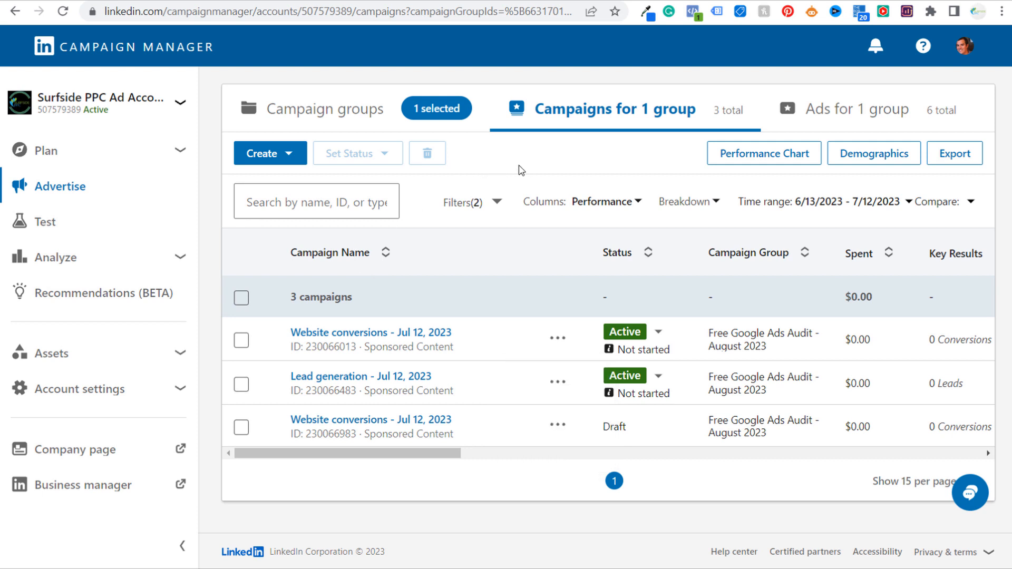